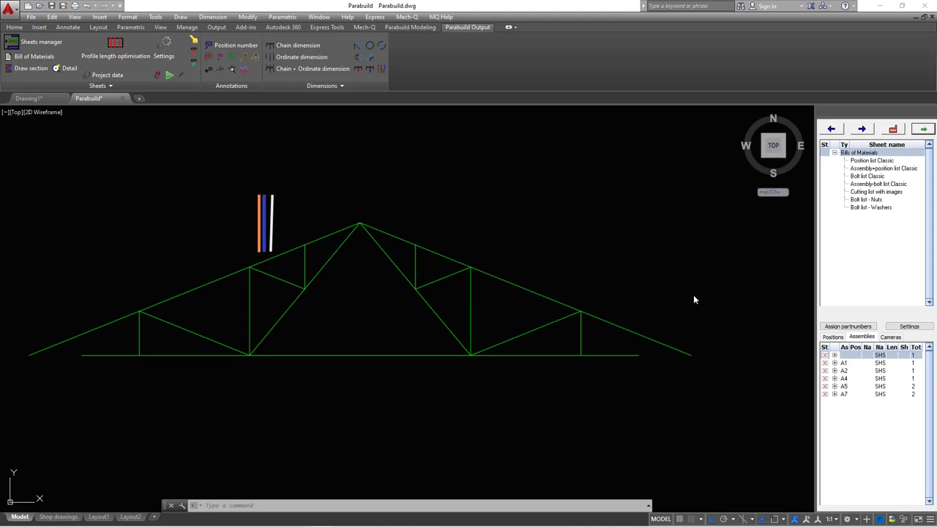
Switch the ribbon to the Parabuild Modeling tab after a brief look at Parabuild Output
{"action": "scroll", "coordinate": [303, 240], "scroll_direction": "up", "scroll_amount": 2}
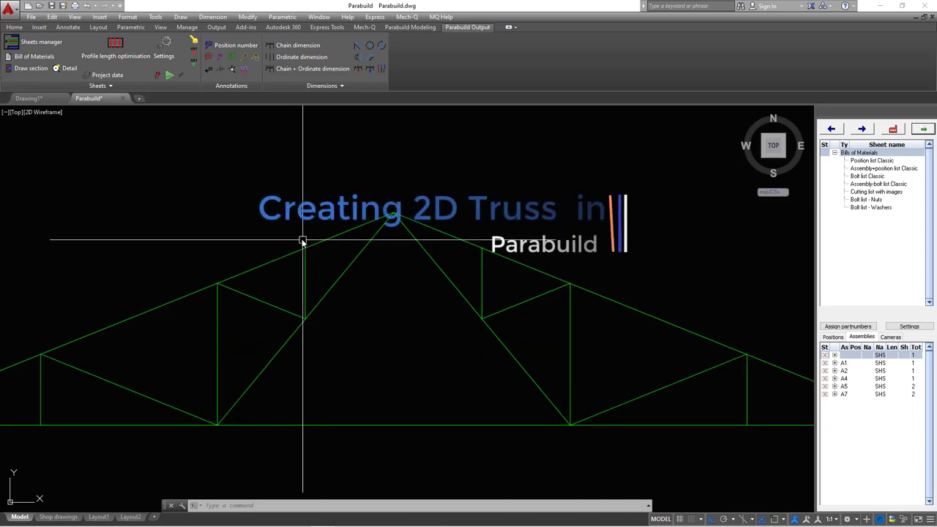
{"action": "scroll", "coordinate": [341, 232], "scroll_direction": "up", "scroll_amount": 3}
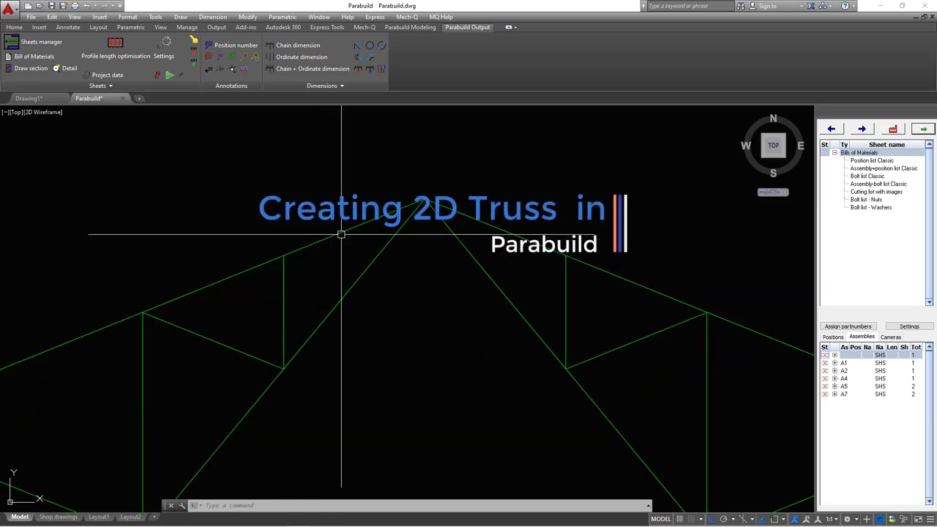
{"action": "scroll", "coordinate": [351, 218], "scroll_direction": "down", "scroll_amount": 2}
{"action": "scroll", "coordinate": [351, 212], "scroll_direction": "down", "scroll_amount": 2}
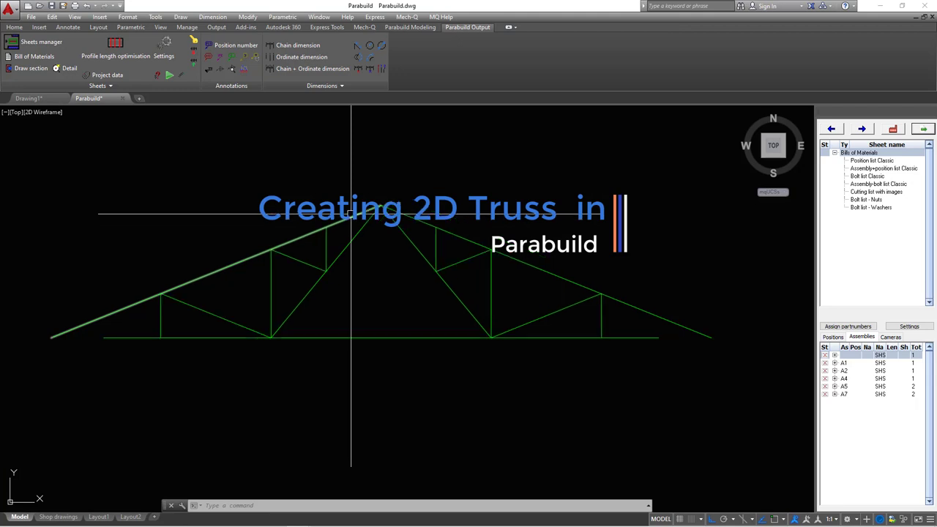
{"action": "scroll", "coordinate": [350, 252], "scroll_direction": "up", "scroll_amount": 2}
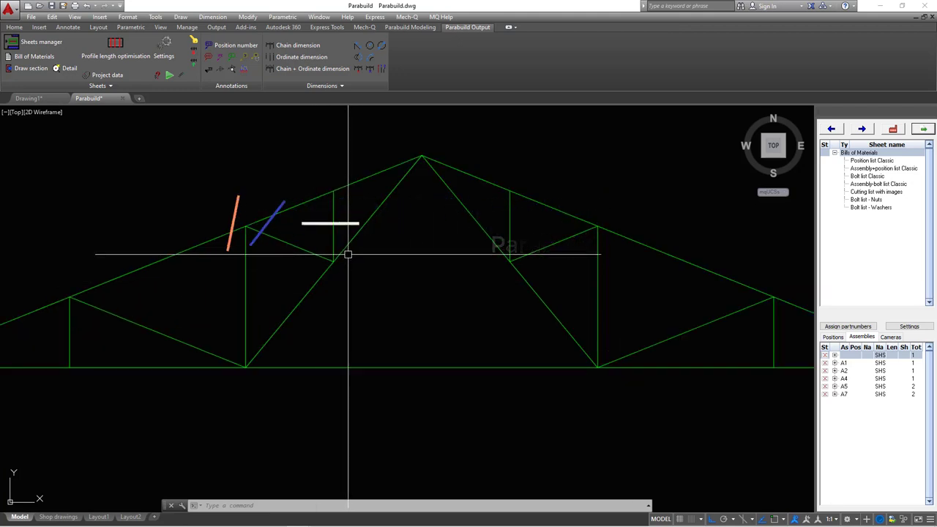
{"action": "scroll", "coordinate": [348, 254], "scroll_direction": "down", "scroll_amount": 2}
{"action": "scroll", "coordinate": [336, 256], "scroll_direction": "up", "scroll_amount": 2}
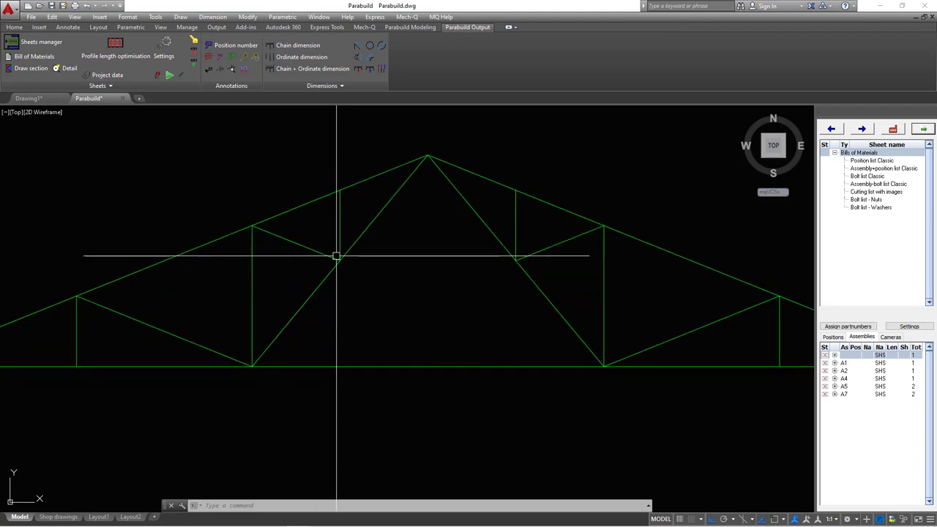
{"action": "left_click", "coordinate": [410, 28]}
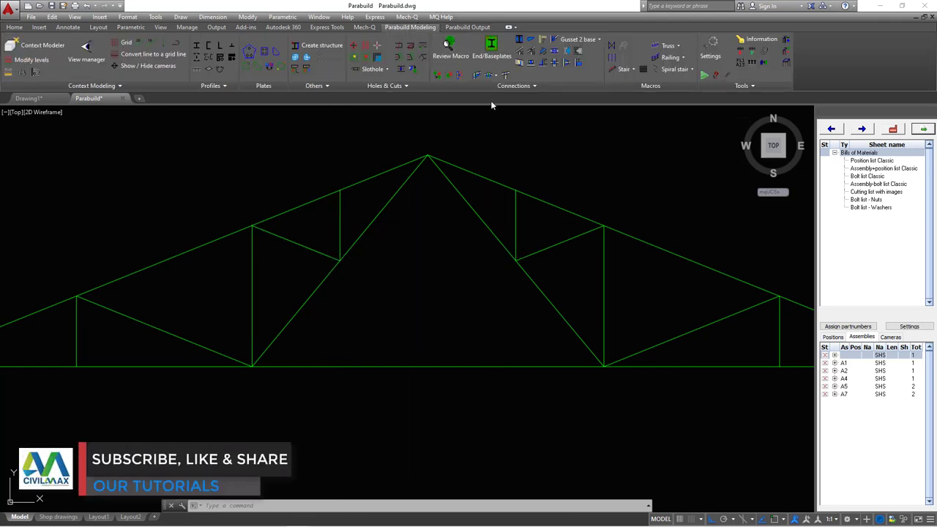
{"action": "left_click", "coordinate": [467, 27]}
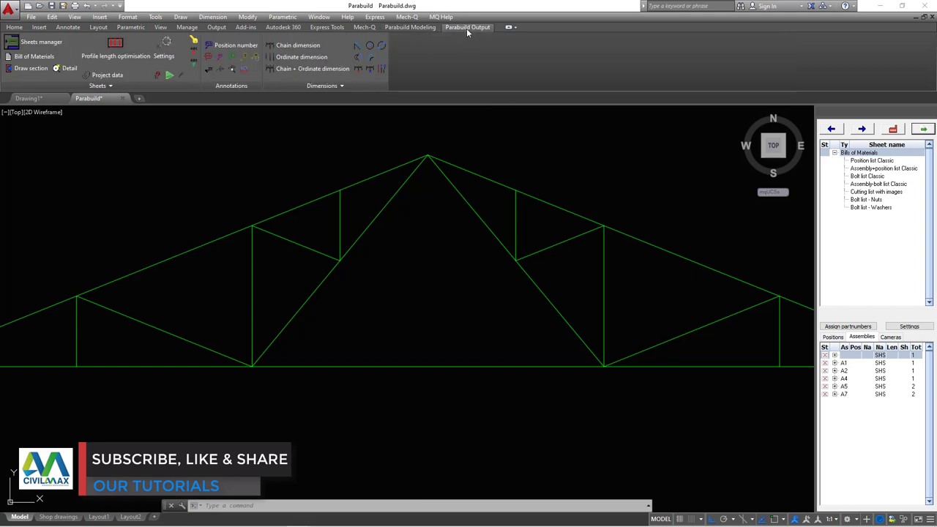
{"action": "left_click", "coordinate": [432, 27]}
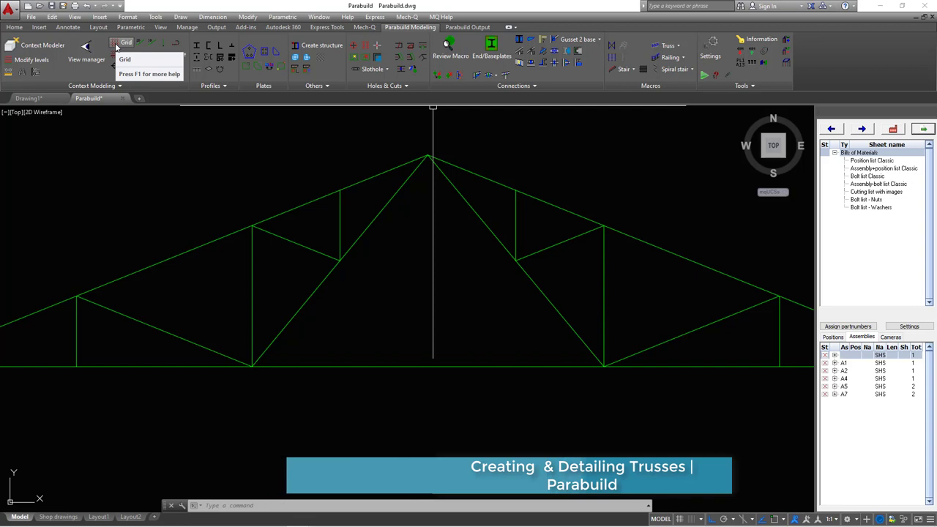
{"action": "scroll", "coordinate": [398, 192], "scroll_direction": "down", "scroll_amount": 2}
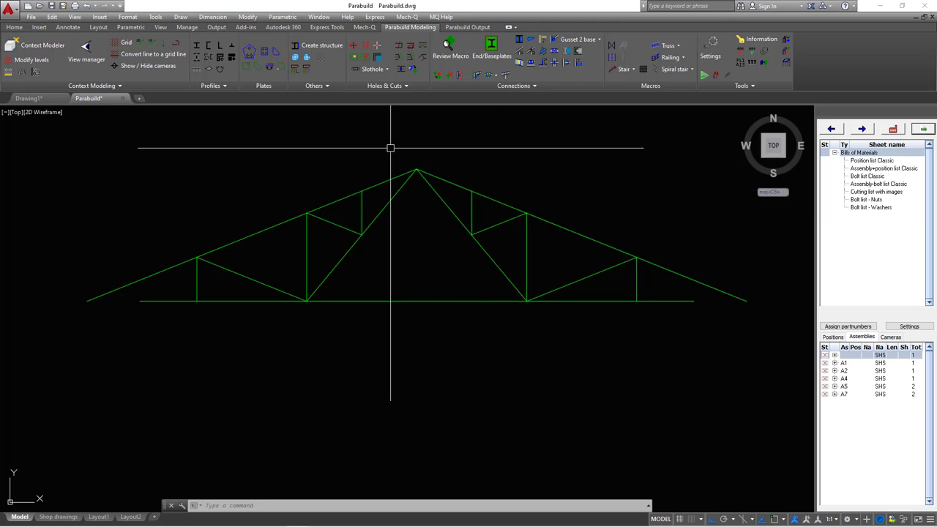
Start a profile member and browse the built-up, channel and cold-formed section lists
{"action": "left_click", "coordinate": [204, 57]}
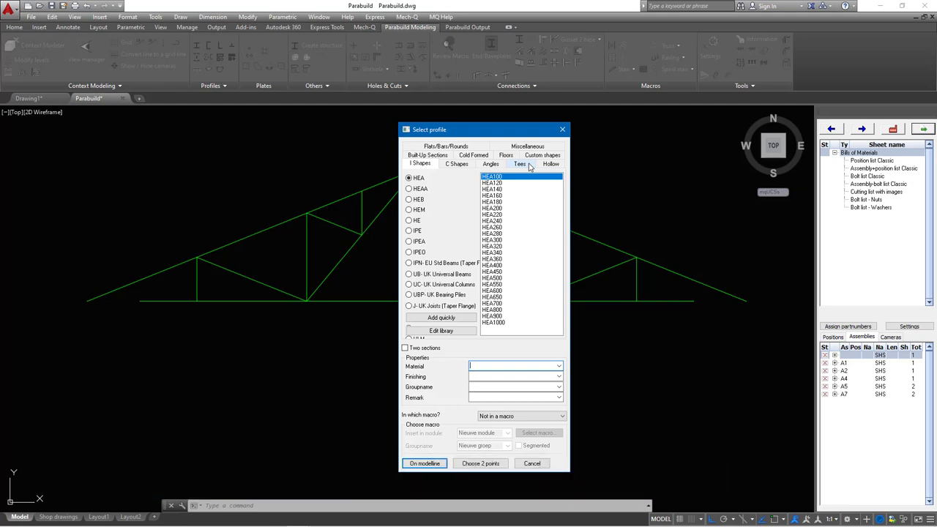
{"action": "left_click", "coordinate": [430, 156]}
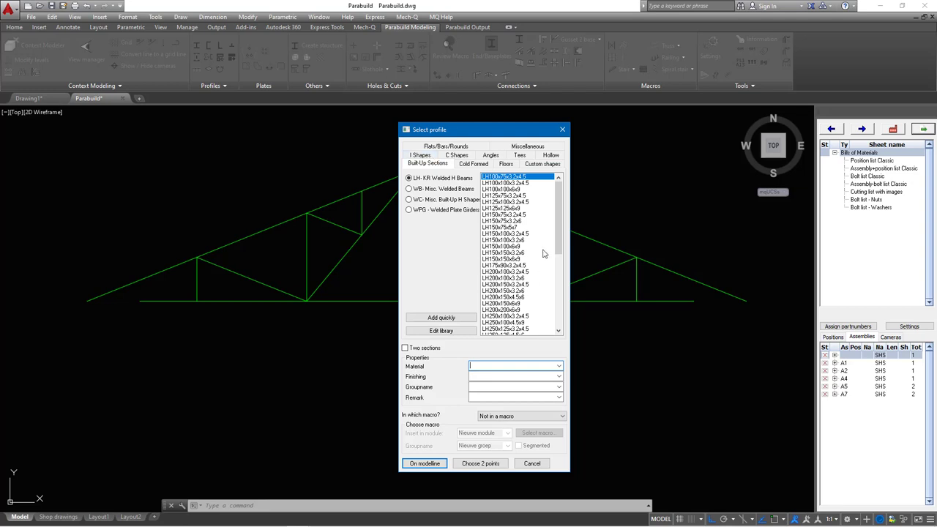
{"action": "left_click", "coordinate": [409, 189]}
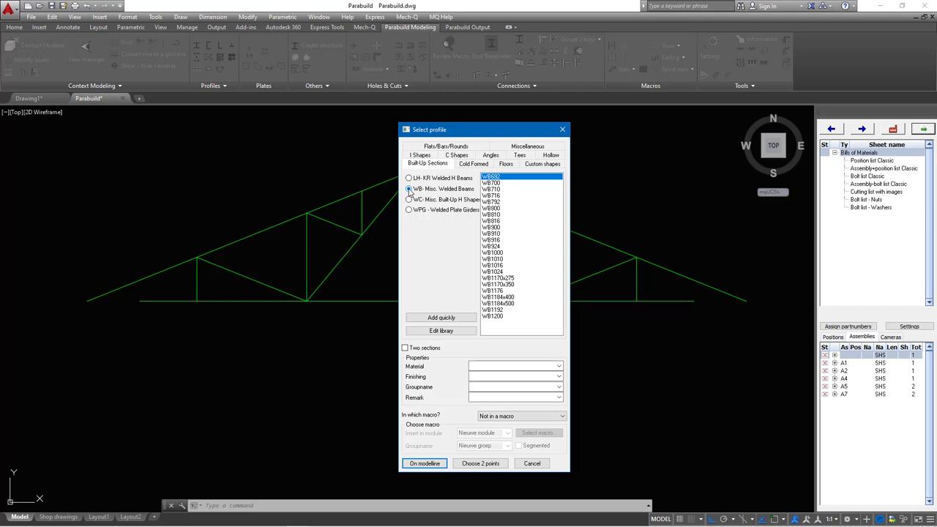
{"action": "left_click", "coordinate": [409, 200]}
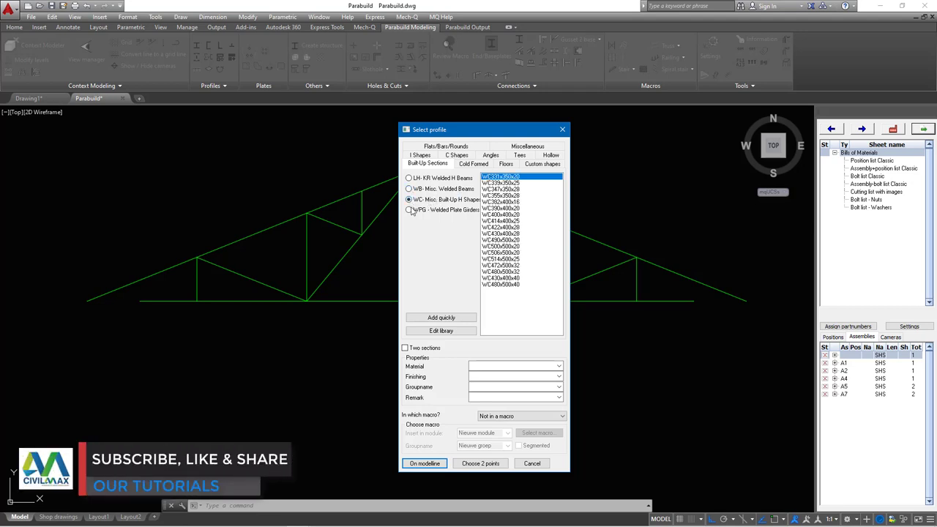
{"action": "left_click", "coordinate": [409, 210]}
{"action": "left_click", "coordinate": [456, 155]}
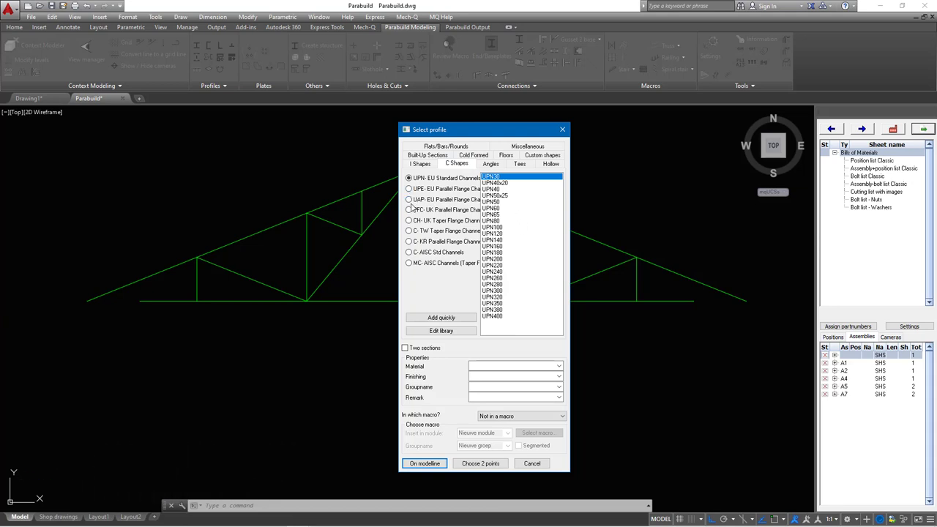
{"action": "left_click", "coordinate": [475, 156]}
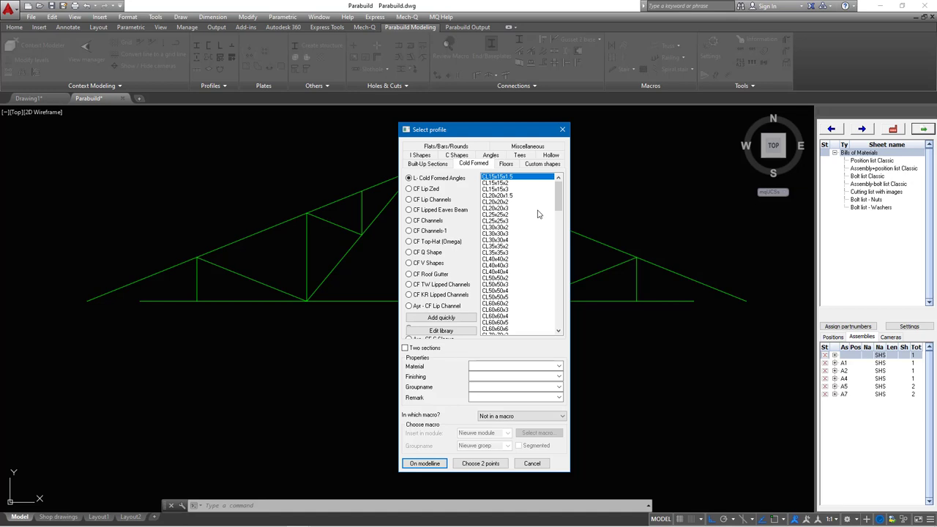
Choose Hollow > SHS Square (Hot Finished) size SHS80x80x4
{"action": "left_click", "coordinate": [551, 156]}
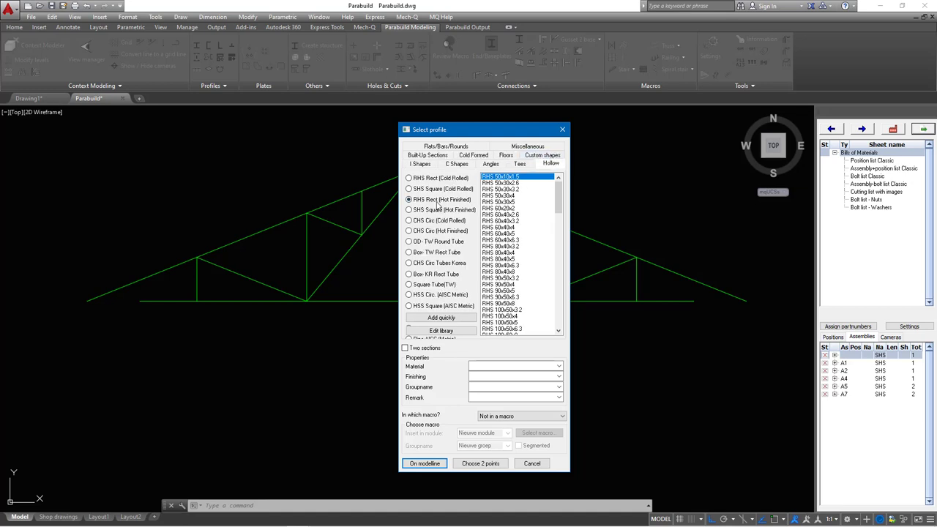
{"action": "left_click", "coordinate": [409, 210]}
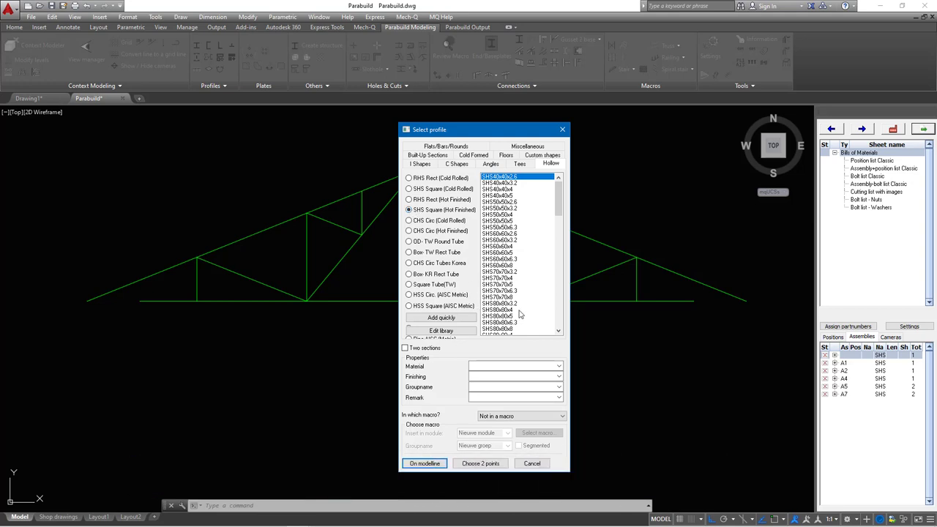
{"action": "scroll", "coordinate": [506, 313], "scroll_direction": "down", "scroll_amount": 1}
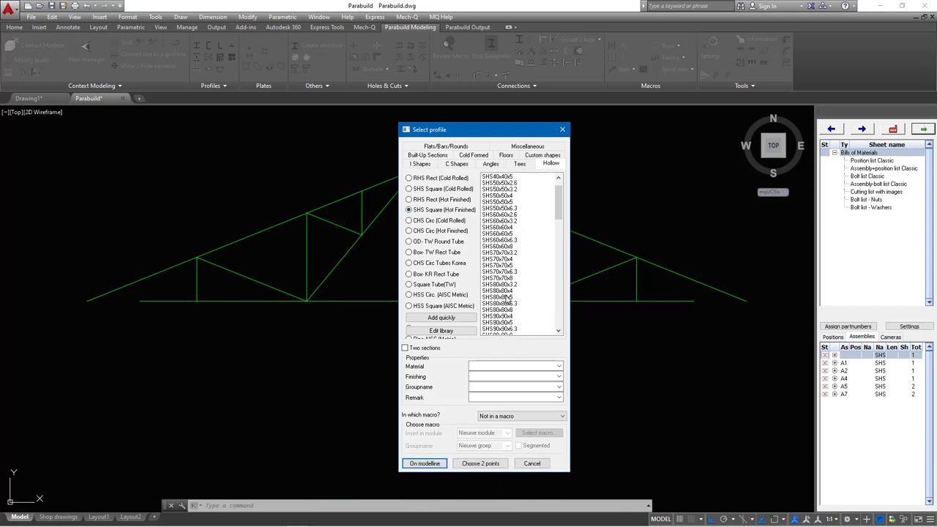
{"action": "left_click", "coordinate": [498, 291]}
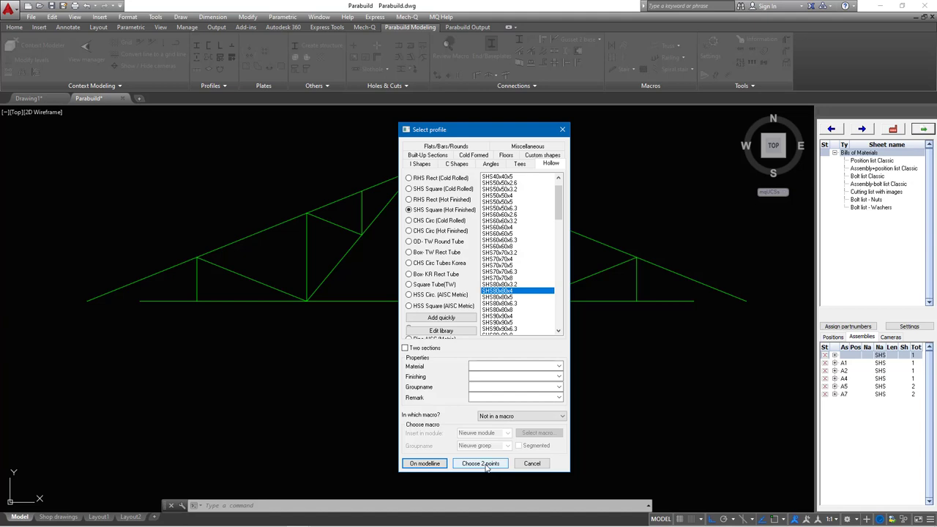
Place an SHS80x80x4 member on the left top chord line, cancelling a stray right-chord pick
{"action": "left_click", "coordinate": [424, 463]}
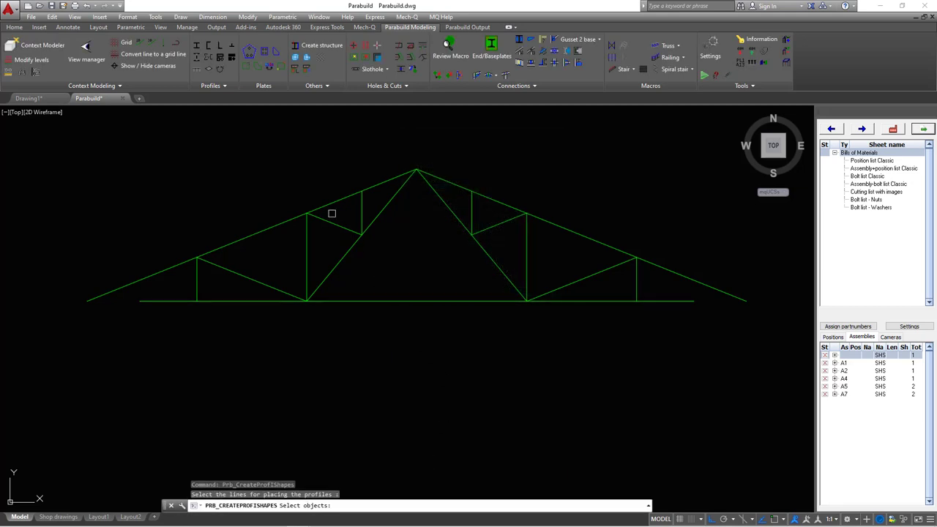
{"action": "scroll", "coordinate": [293, 224], "scroll_direction": "up", "scroll_amount": 4}
{"action": "left_click", "coordinate": [267, 219]}
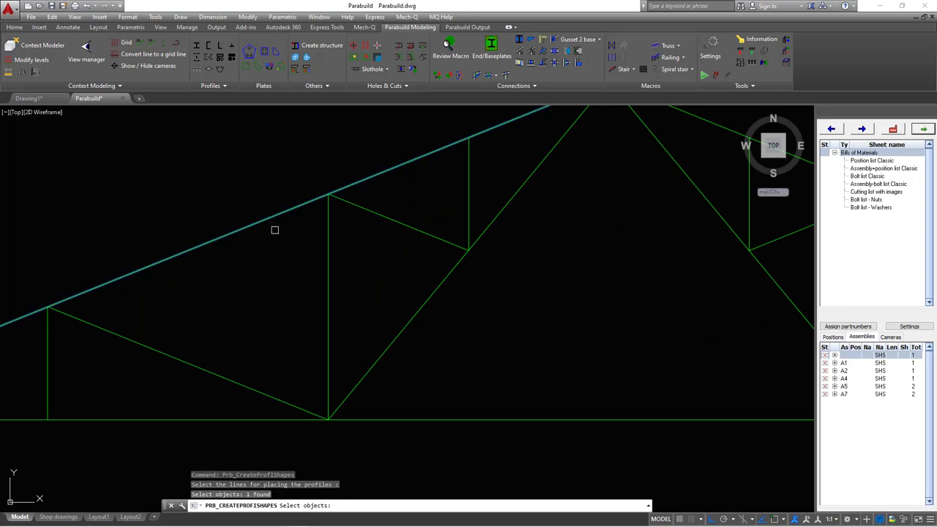
{"action": "key", "text": "Return"}
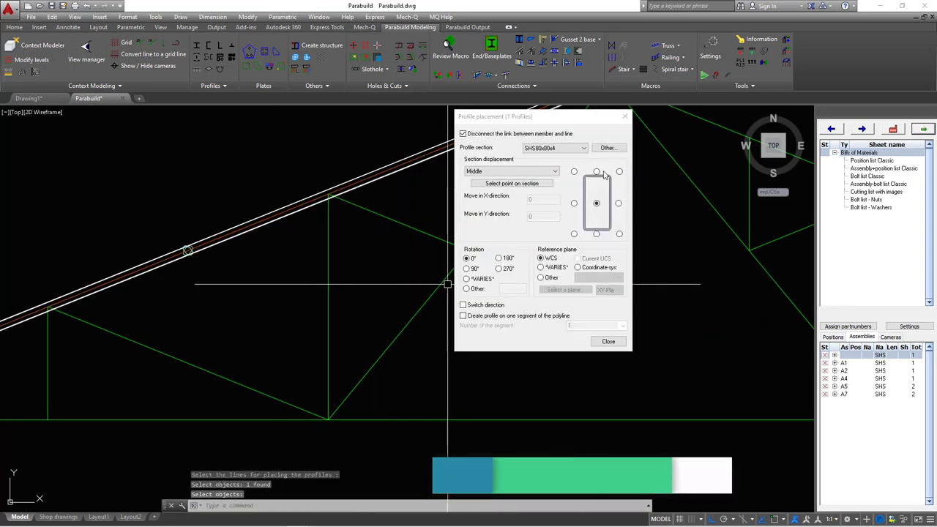
{"action": "key", "text": "Return"}
{"action": "scroll", "coordinate": [322, 307], "scroll_direction": "down", "scroll_amount": 3}
{"action": "scroll", "coordinate": [439, 198], "scroll_direction": "up", "scroll_amount": 6}
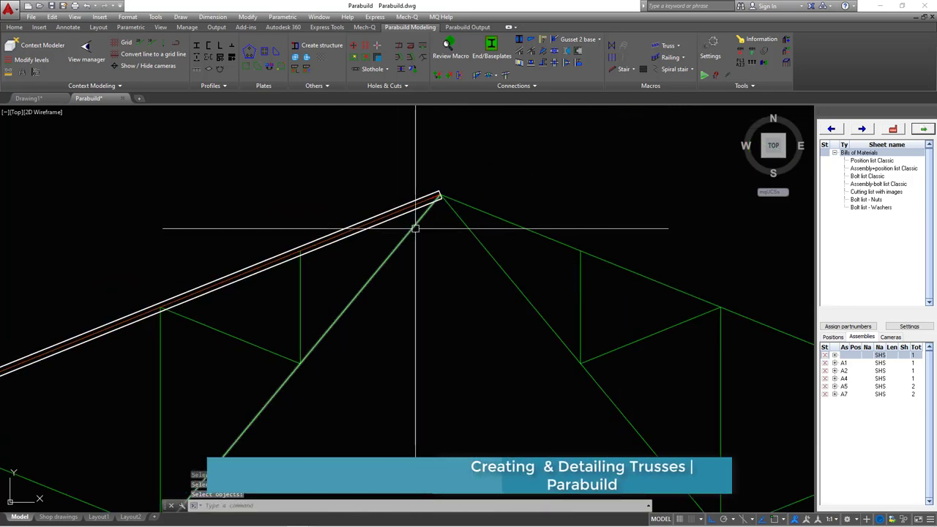
{"action": "left_click", "coordinate": [455, 179]}
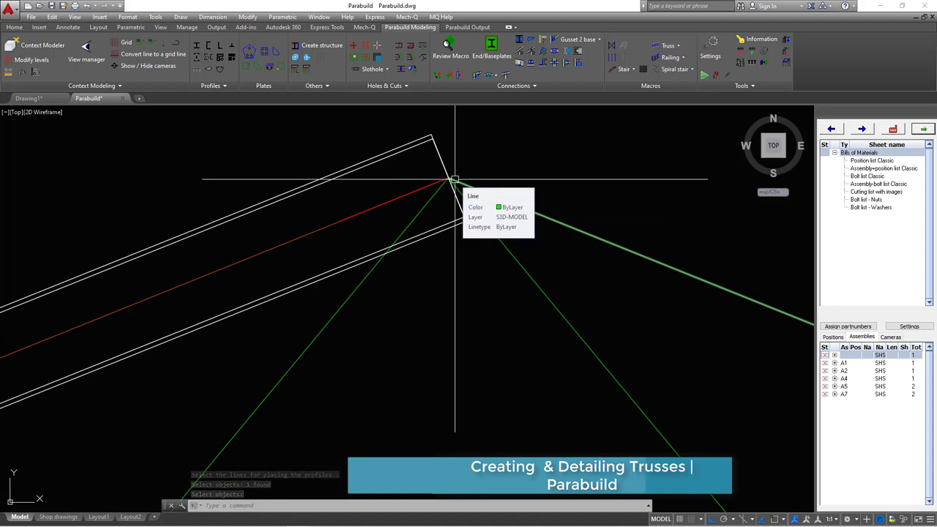
{"action": "key", "text": "Return"}
{"action": "scroll", "coordinate": [439, 205], "scroll_direction": "down", "scroll_amount": 3}
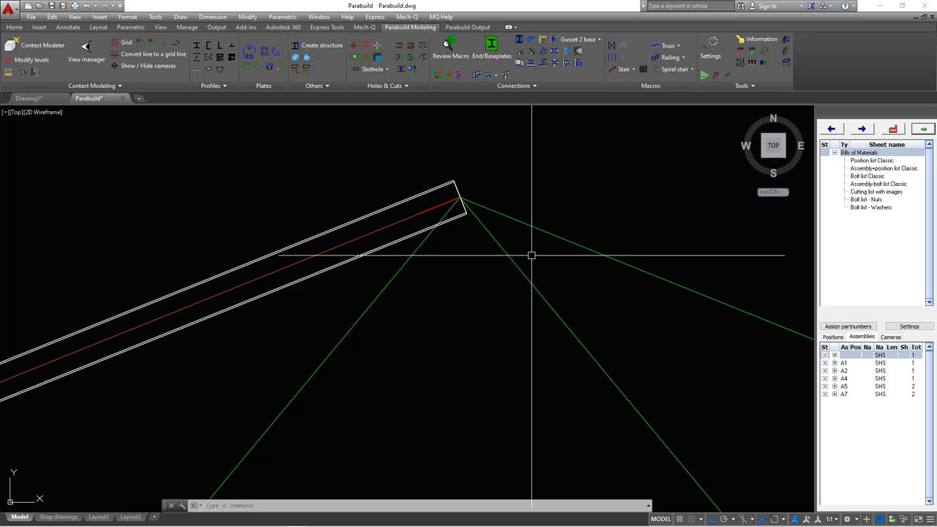
{"action": "right_click", "coordinate": [552, 162]}
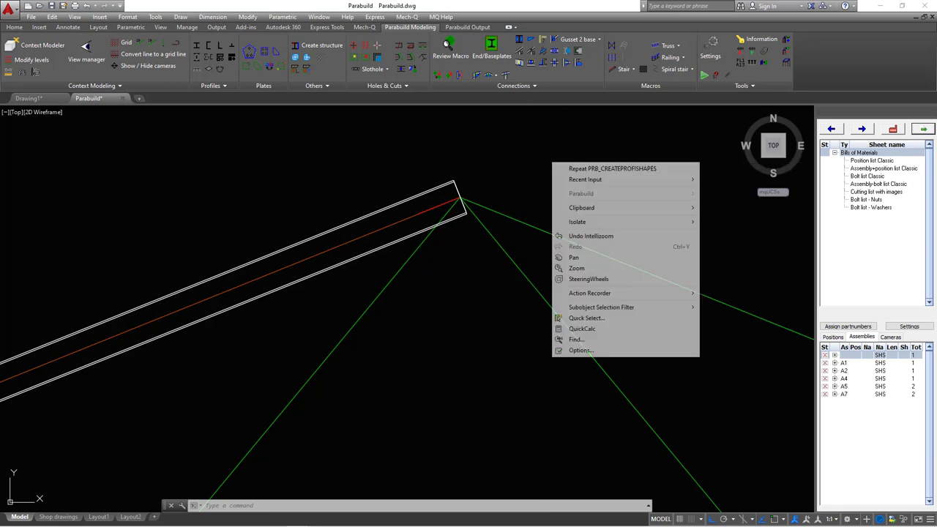
Reapply the SHS80x80x4 hollow profile to the top chord lines, moving the placement dialog aside
{"action": "left_click", "coordinate": [620, 169]}
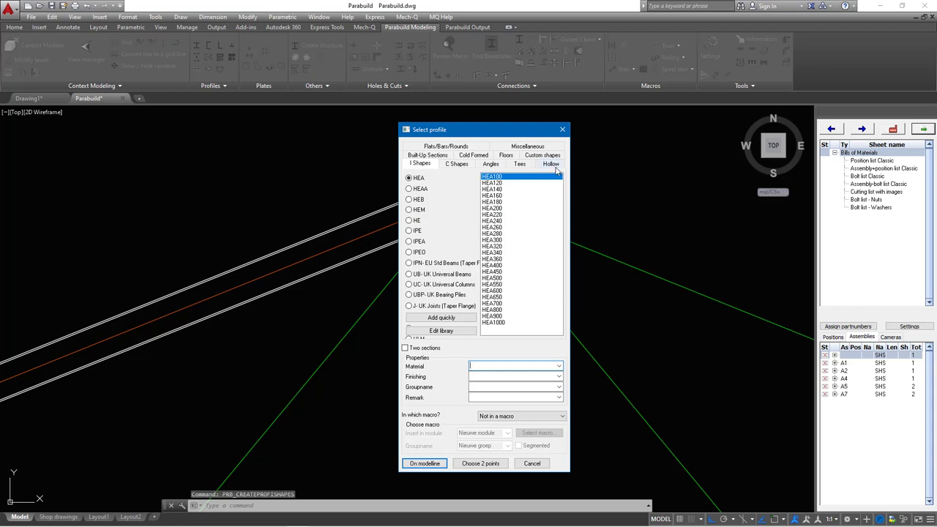
{"action": "left_click", "coordinate": [553, 165]}
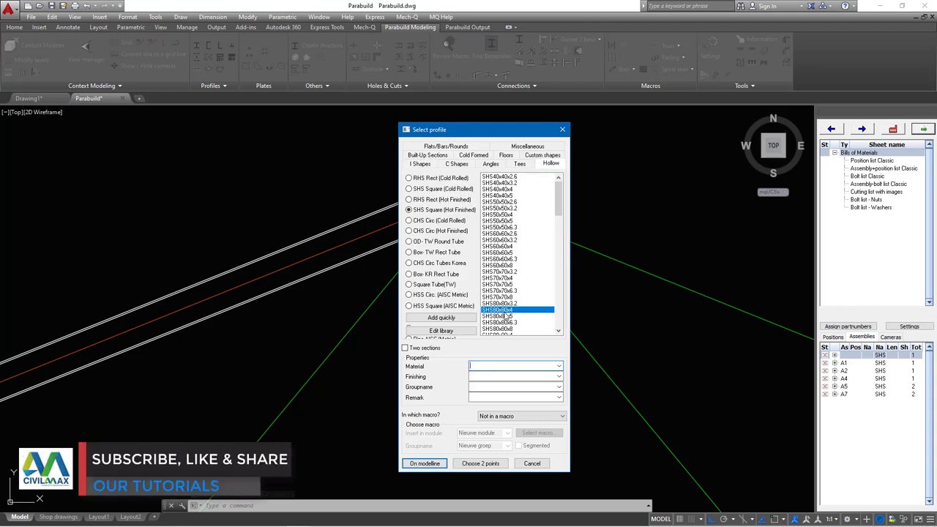
{"action": "left_click", "coordinate": [421, 465]}
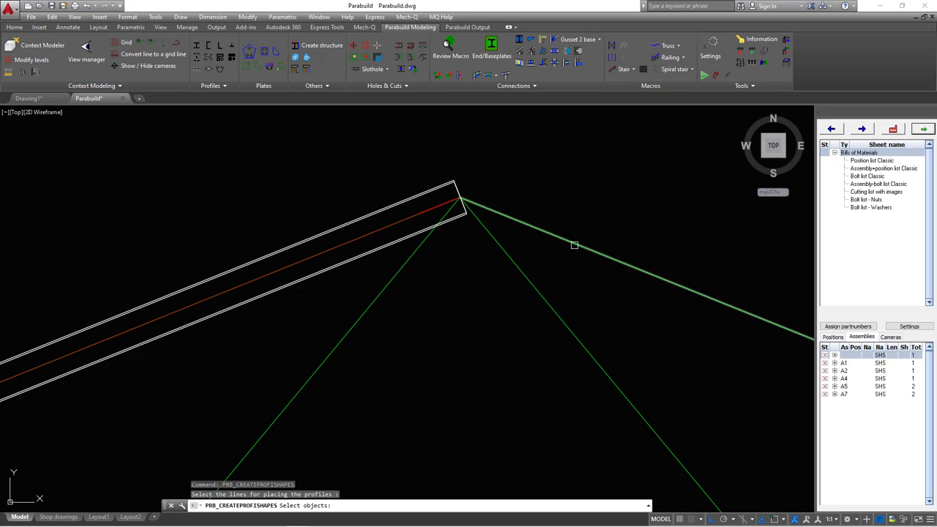
{"action": "left_click", "coordinate": [575, 245]}
{"action": "key", "text": "Return"}
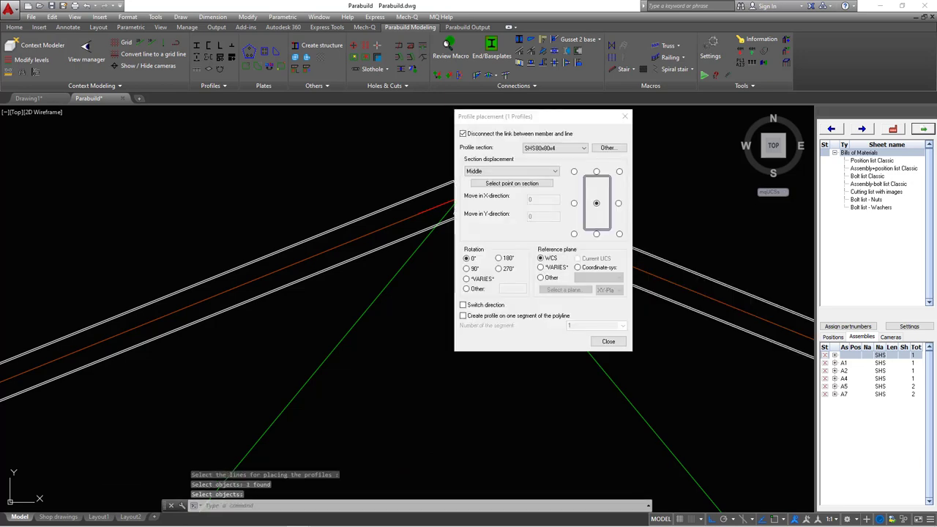
{"action": "left_click_drag", "start_coordinate": [560, 122], "coordinate": [300, 137]}
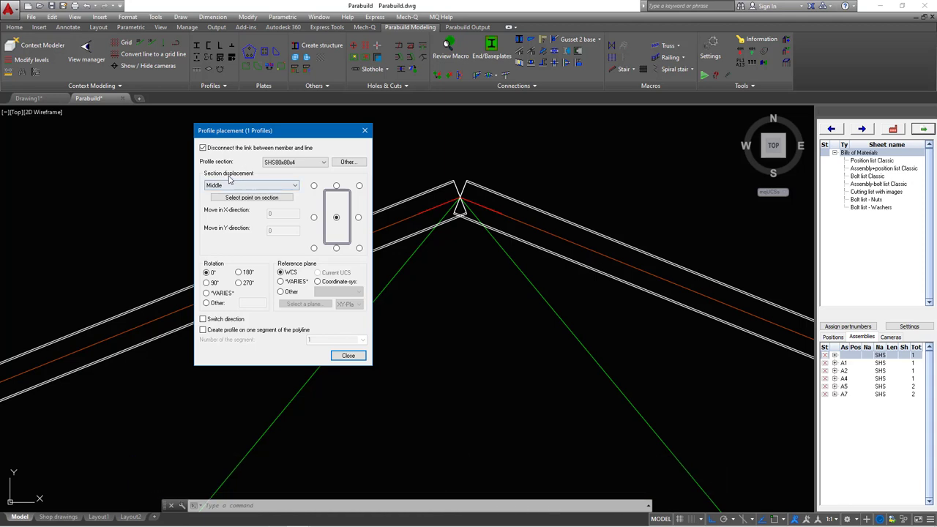
Confirm SHS80x80x4 in the section list and profile library, then create the top chord members
{"action": "left_click", "coordinate": [323, 162]}
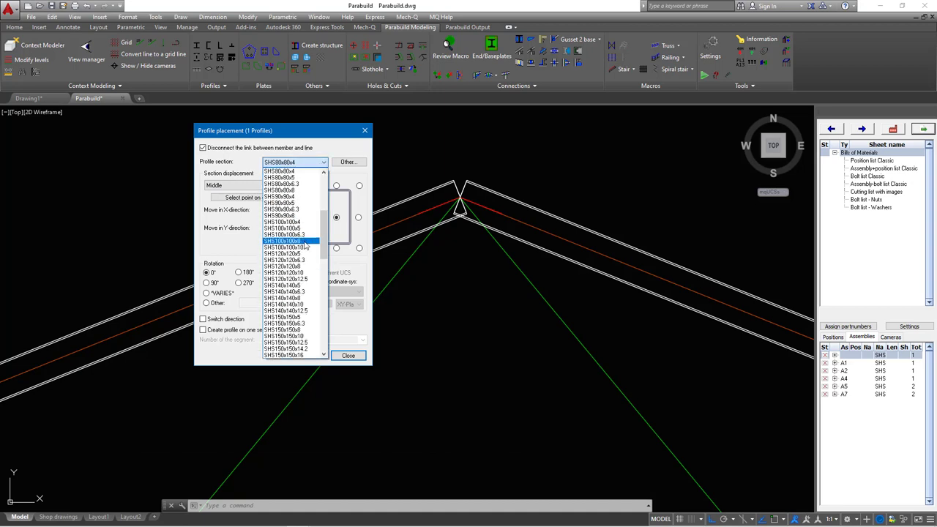
{"action": "scroll", "coordinate": [293, 271], "scroll_direction": "down", "scroll_amount": 4}
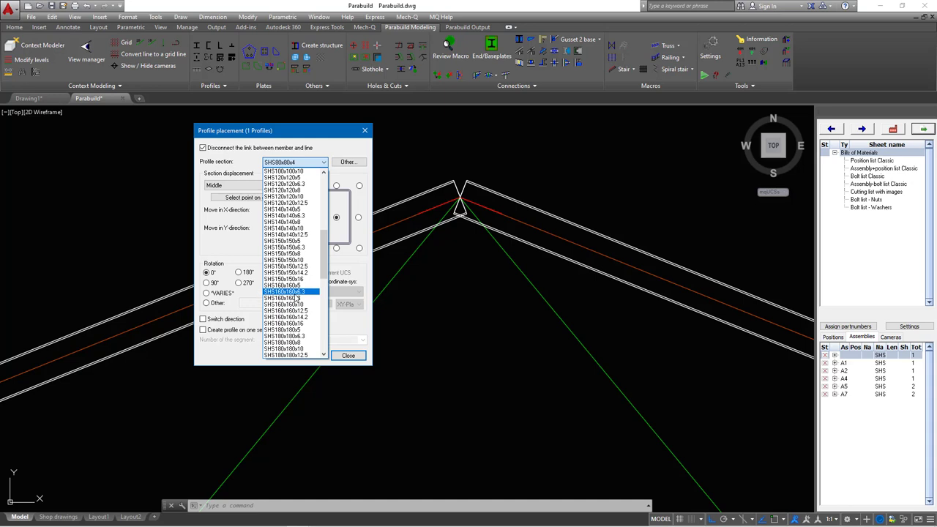
{"action": "left_click", "coordinate": [349, 166]}
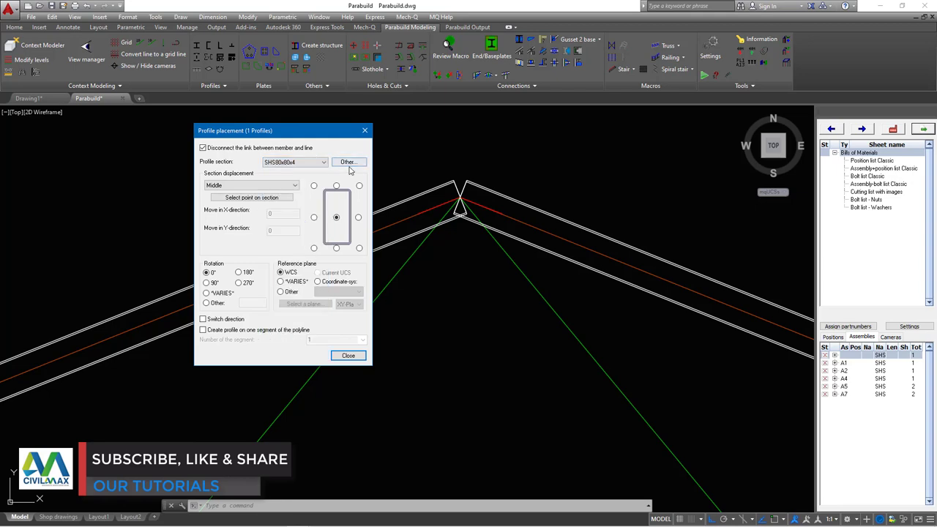
{"action": "left_click", "coordinate": [348, 163]}
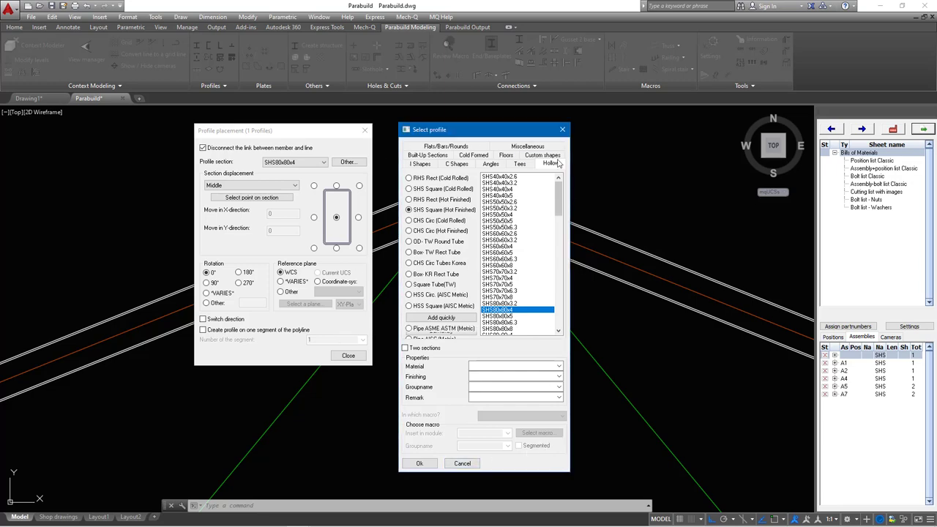
{"action": "left_click", "coordinate": [416, 464]}
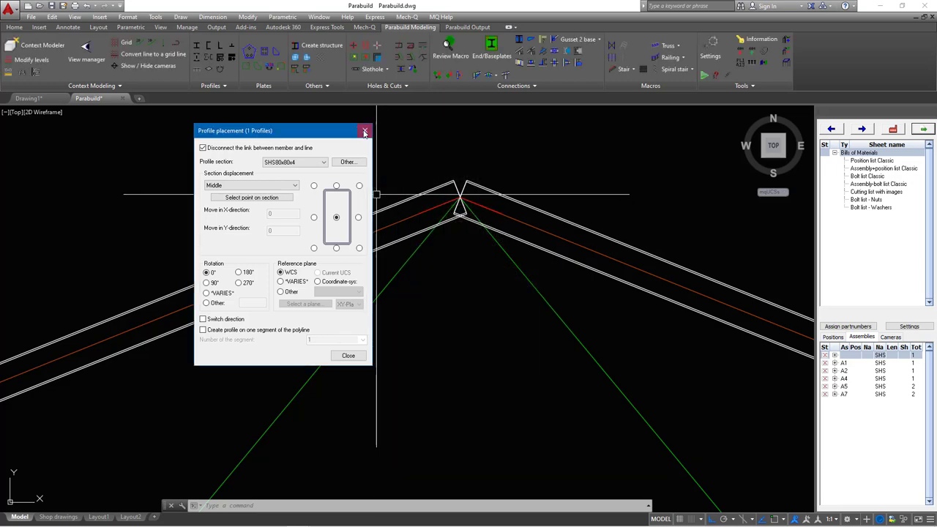
Repeat profile creation and place SHS80x80x4 on the bottom chord line
{"action": "scroll", "coordinate": [479, 205], "scroll_direction": "up", "scroll_amount": 2}
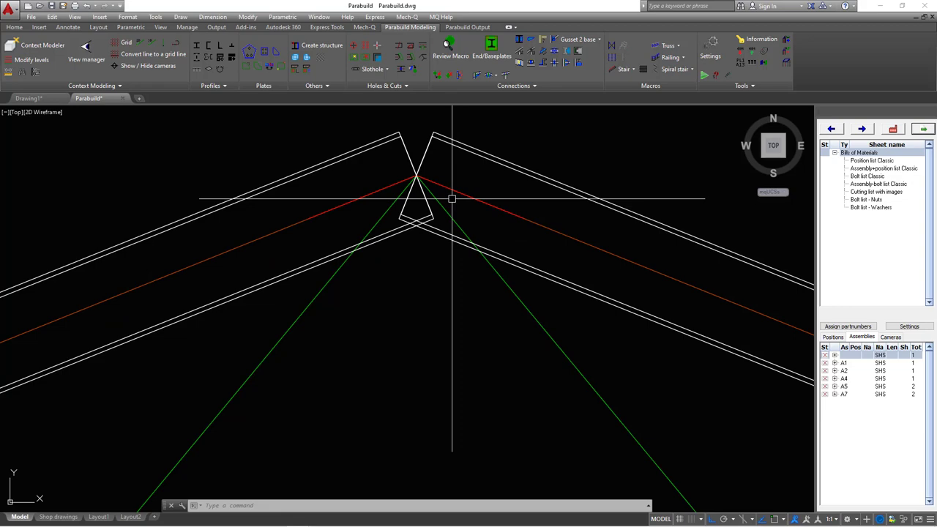
{"action": "scroll", "coordinate": [440, 196], "scroll_direction": "down", "scroll_amount": 4}
{"action": "scroll", "coordinate": [445, 207], "scroll_direction": "up", "scroll_amount": 3}
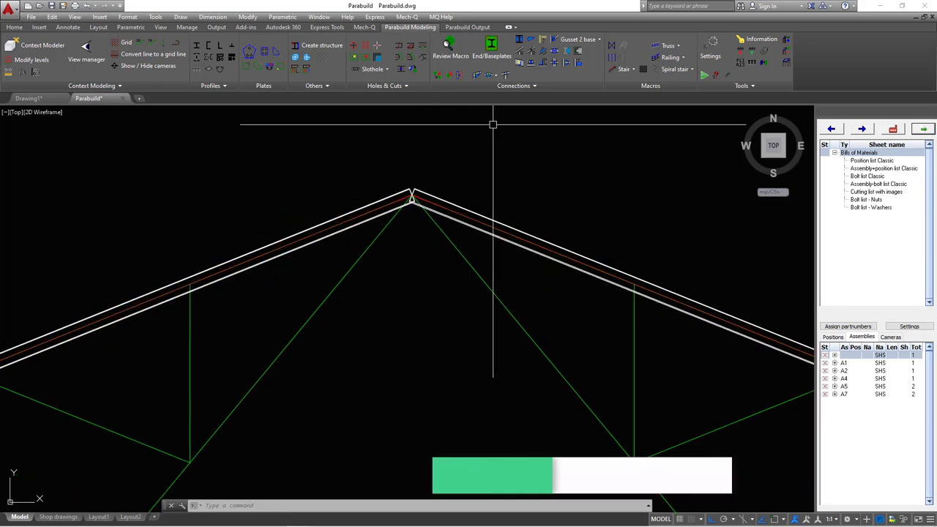
{"action": "right_click", "coordinate": [489, 149]}
{"action": "left_click", "coordinate": [511, 154]}
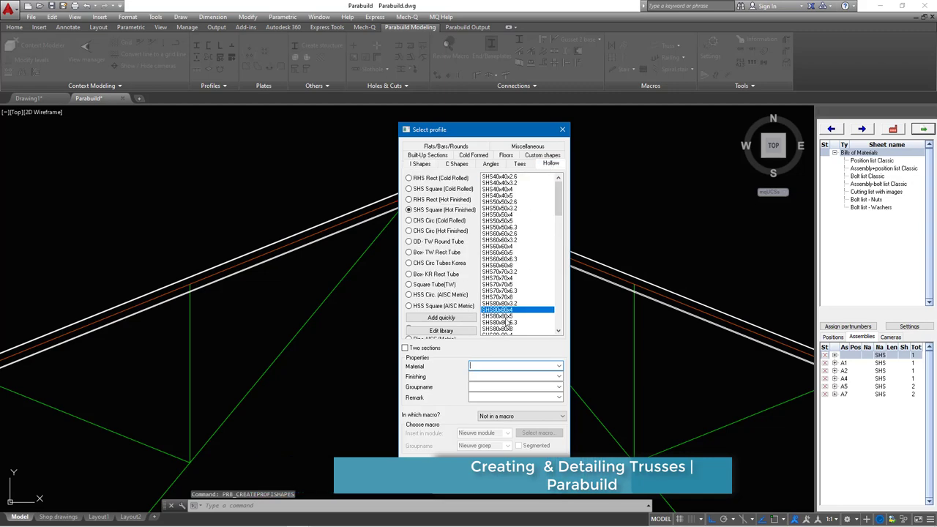
{"action": "key", "text": "Return"}
{"action": "scroll", "coordinate": [410, 351], "scroll_direction": "down", "scroll_amount": 2}
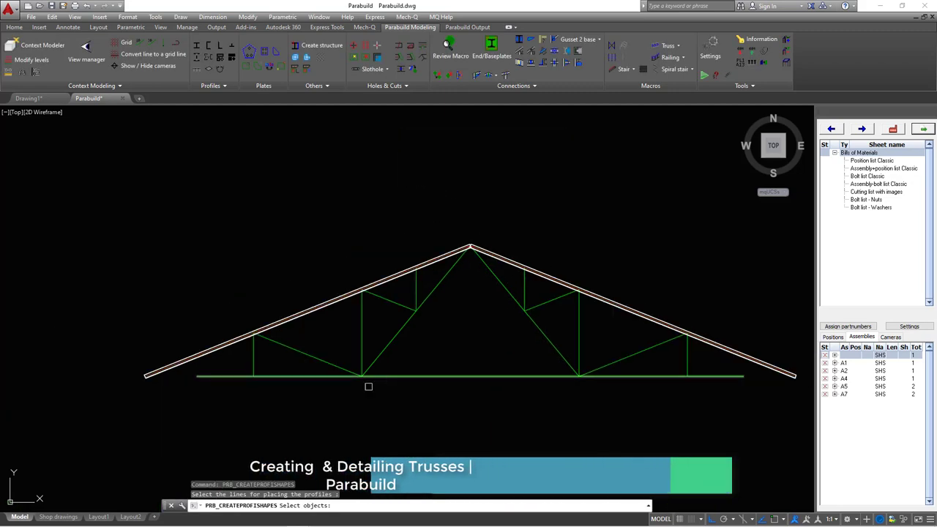
{"action": "scroll", "coordinate": [368, 387], "scroll_direction": "up", "scroll_amount": 4}
{"action": "left_click", "coordinate": [285, 354]}
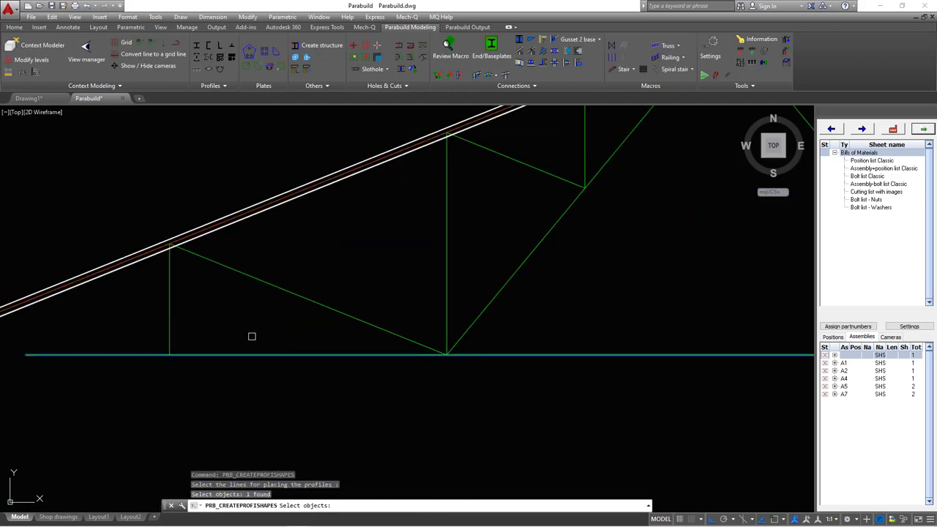
{"action": "key", "text": "Return"}
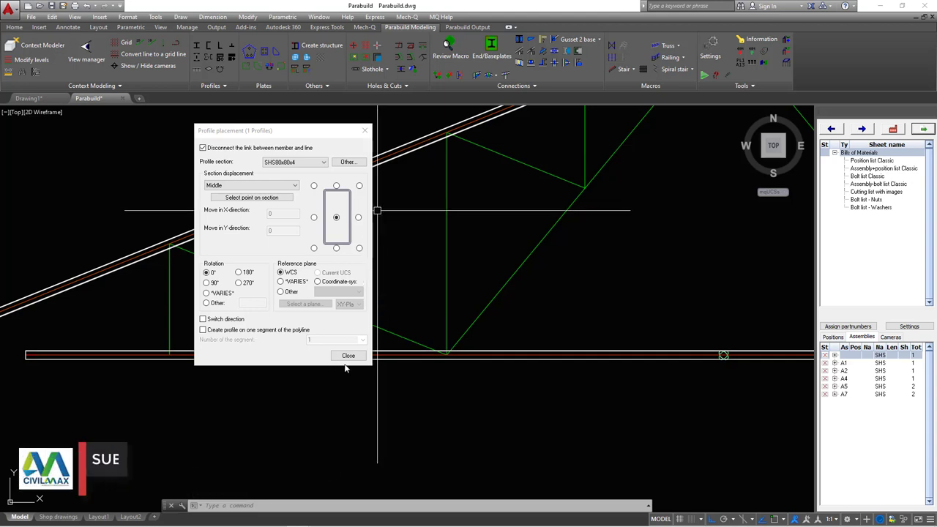
Try both side section displacements, then keep Middle and close the placement settings
{"action": "left_click", "coordinate": [359, 218]}
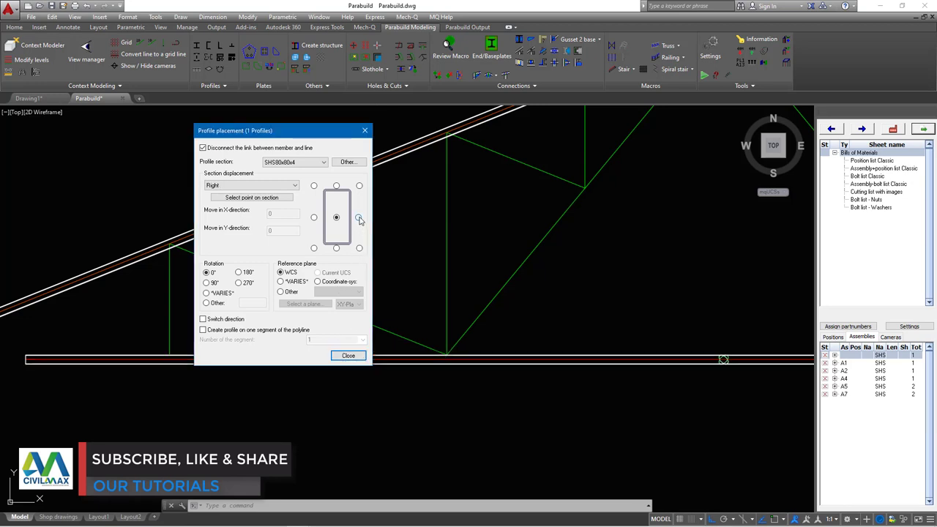
{"action": "left_click", "coordinate": [314, 217]}
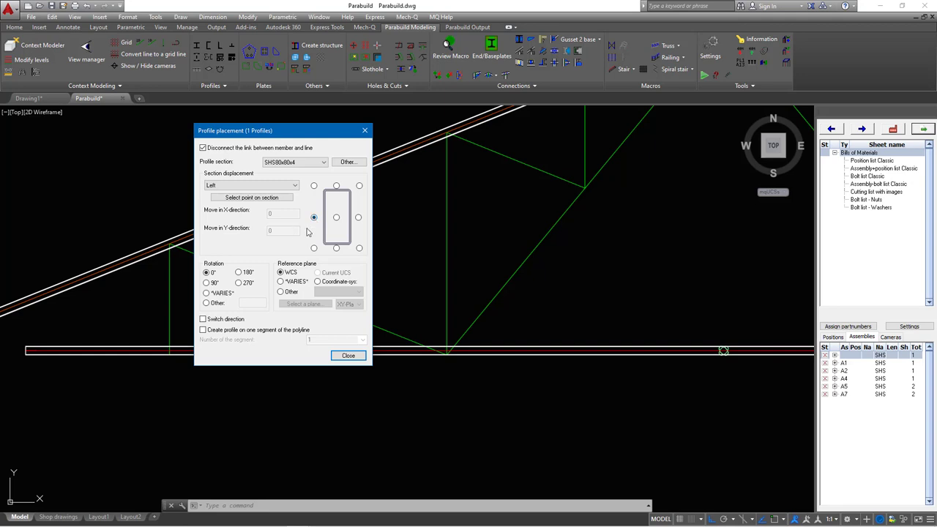
{"action": "left_click", "coordinate": [336, 218]}
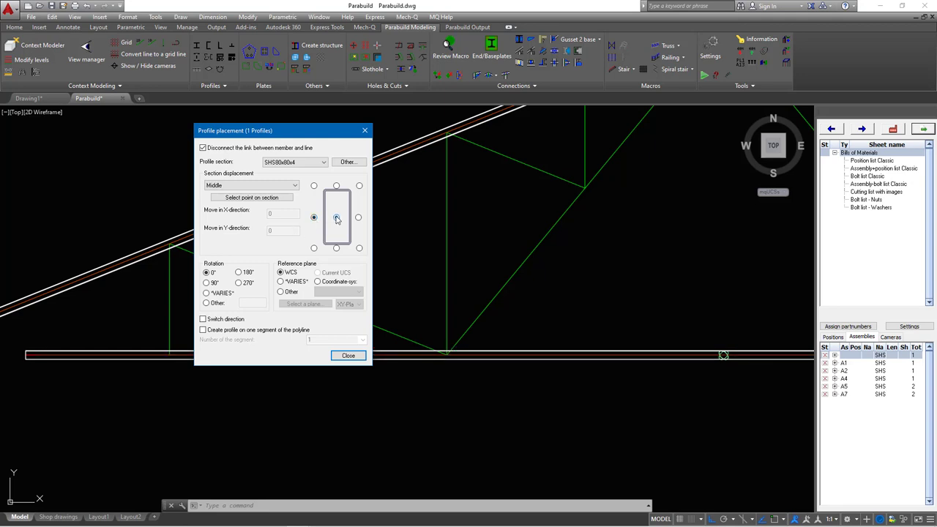
{"action": "left_click", "coordinate": [350, 359]}
{"action": "scroll", "coordinate": [341, 330], "scroll_direction": "down", "scroll_amount": 5}
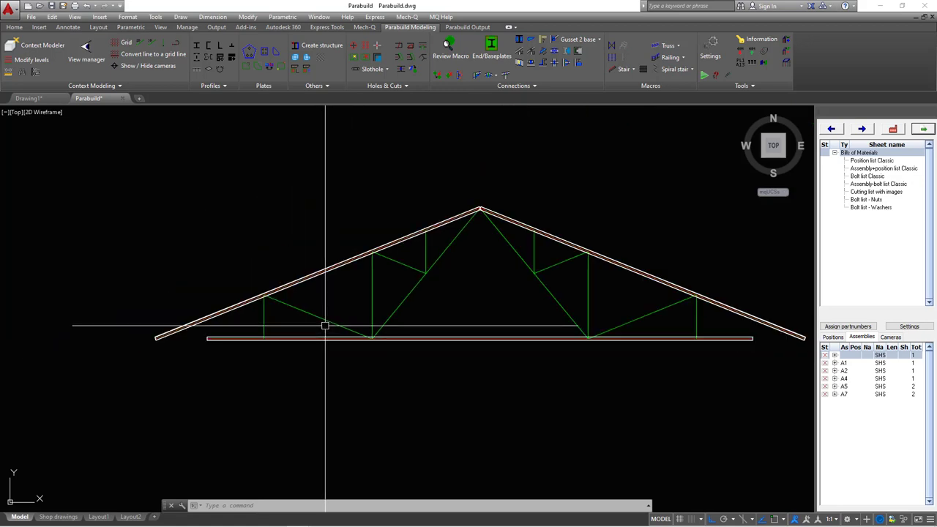
Place SHS50x50x4 hollow profiles on four left-half web members selected by crossing window
{"action": "scroll", "coordinate": [426, 275], "scroll_direction": "up", "scroll_amount": 2}
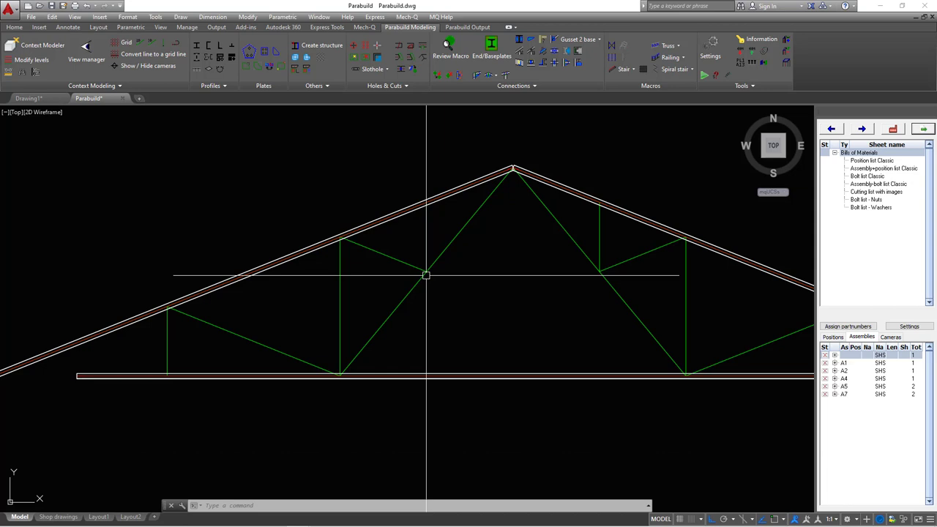
{"action": "left_click", "coordinate": [426, 275]}
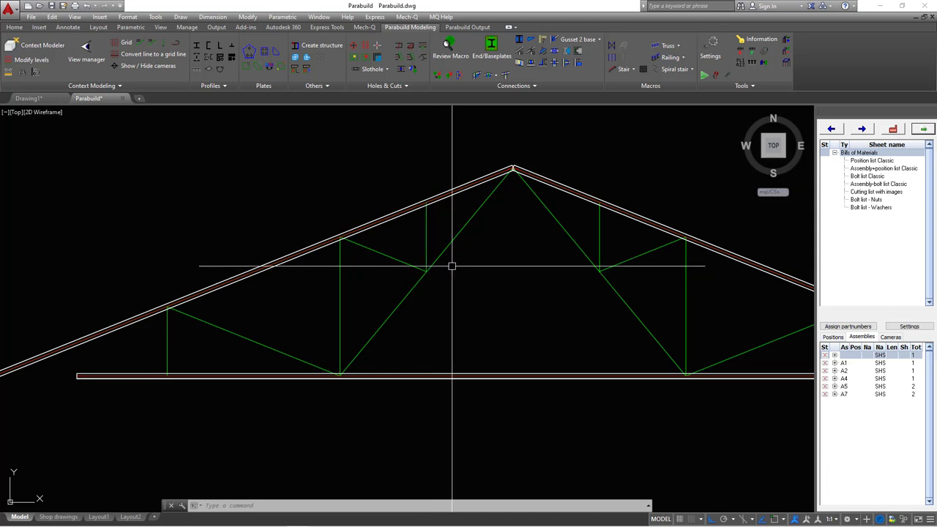
{"action": "left_click", "coordinate": [199, 47]}
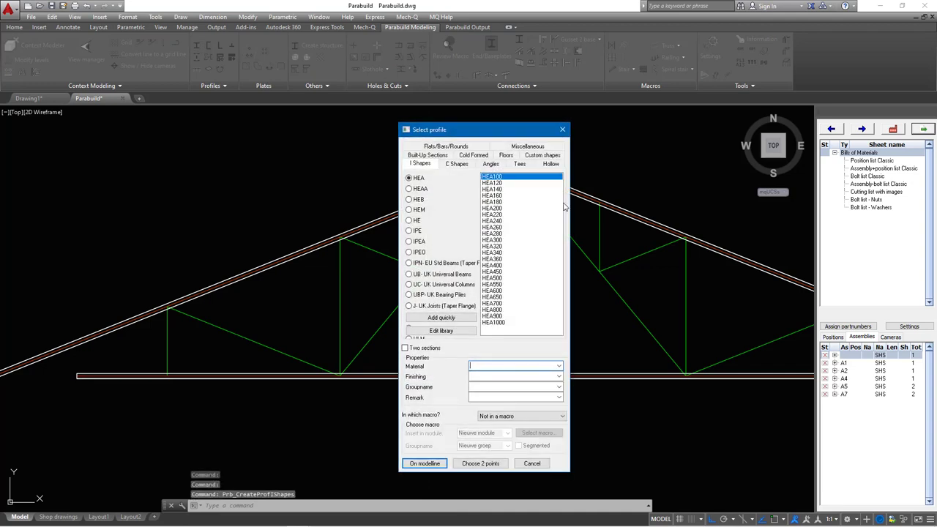
{"action": "left_click", "coordinate": [551, 164]}
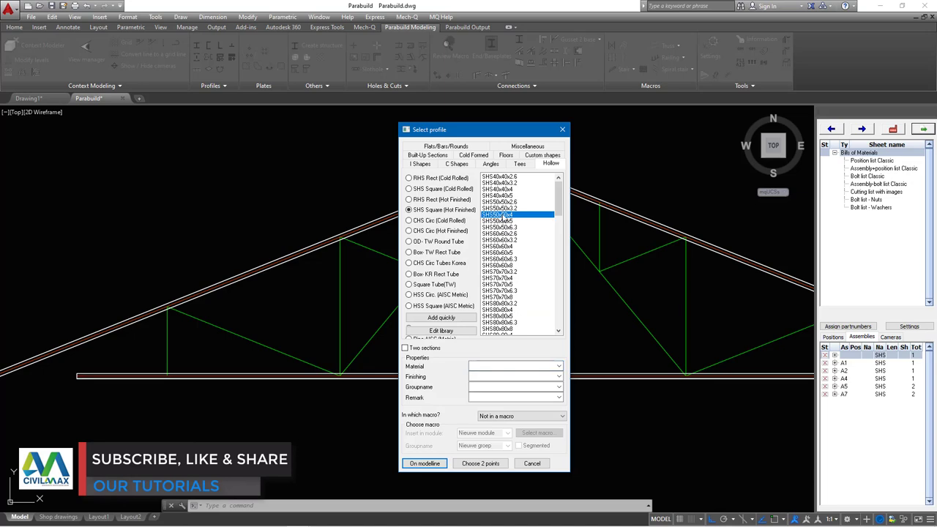
{"action": "left_click", "coordinate": [425, 466]}
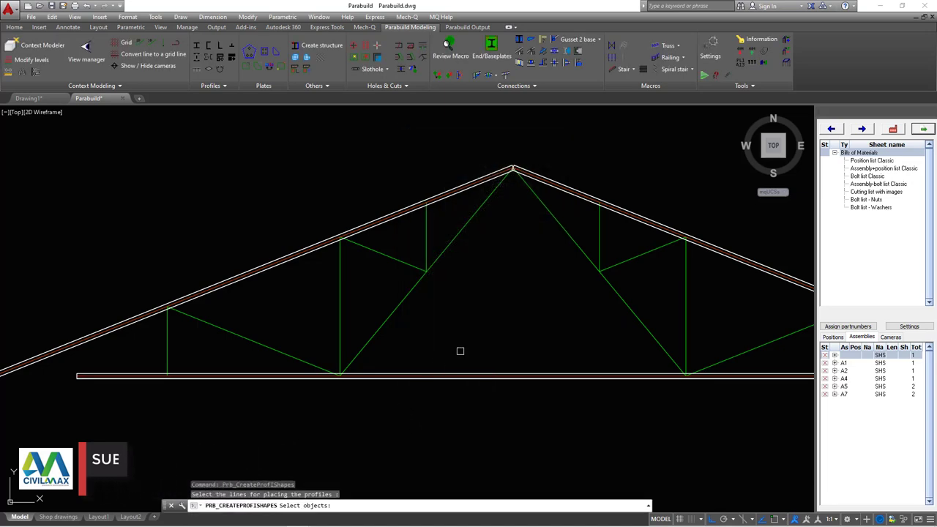
{"action": "left_click", "coordinate": [513, 337]}
{"action": "left_click", "coordinate": [161, 323]}
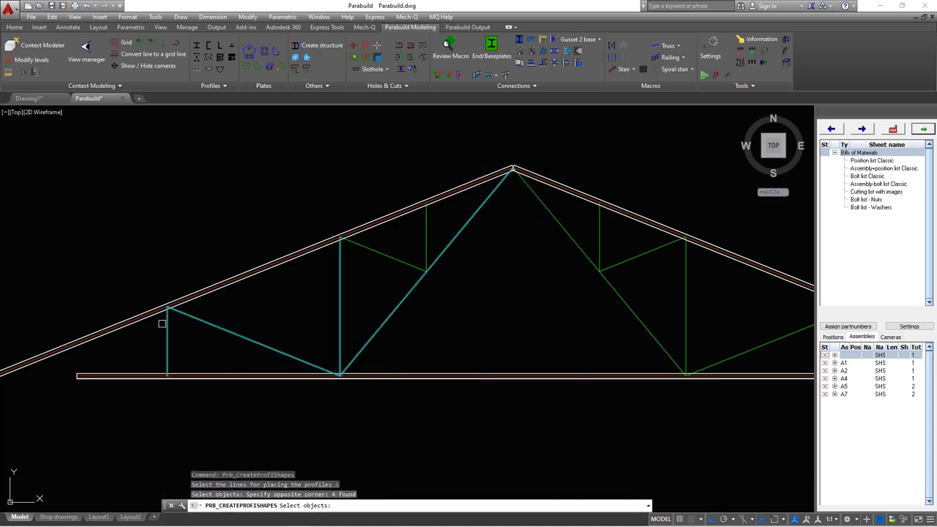
{"action": "key", "text": "Return"}
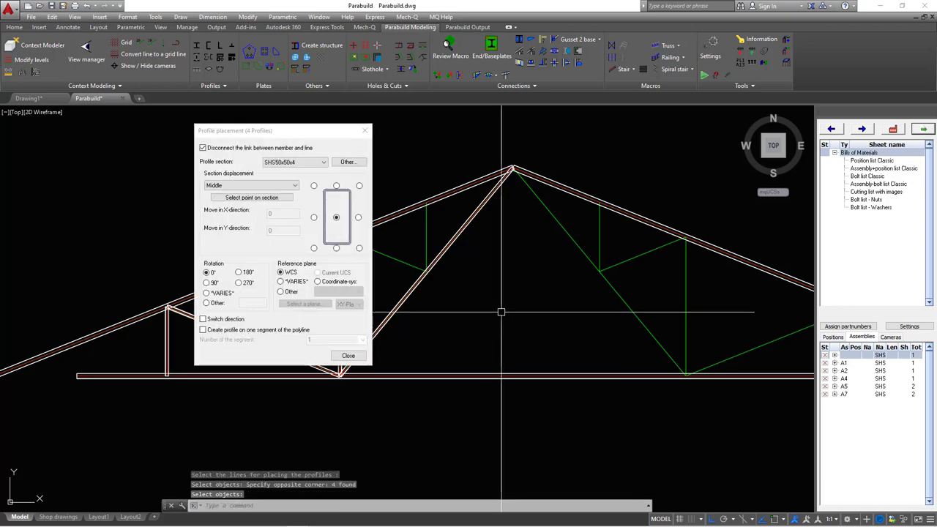
{"action": "left_click", "coordinate": [347, 357]}
Add SHS50x50x4 hollow profiles to two more web members
{"action": "scroll", "coordinate": [440, 272], "scroll_direction": "up", "scroll_amount": 4}
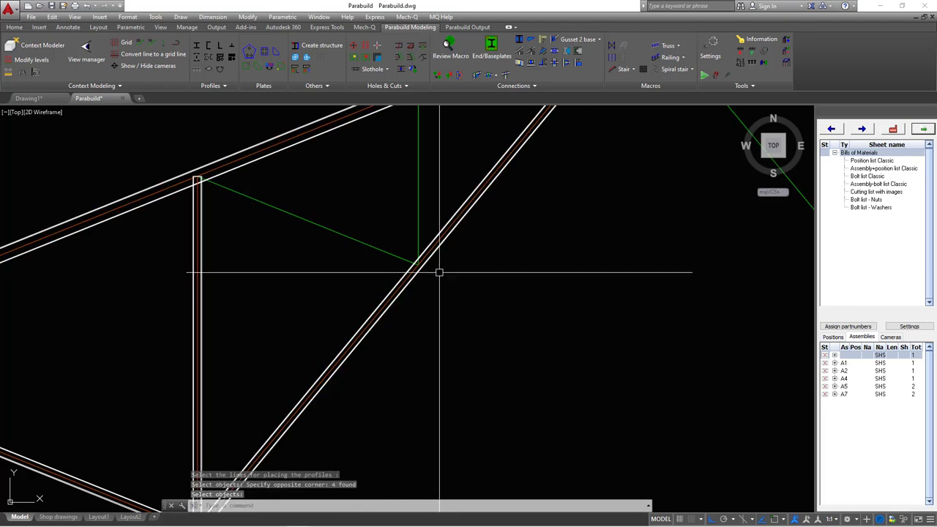
{"action": "right_click", "coordinate": [490, 258]}
{"action": "left_click", "coordinate": [509, 264]}
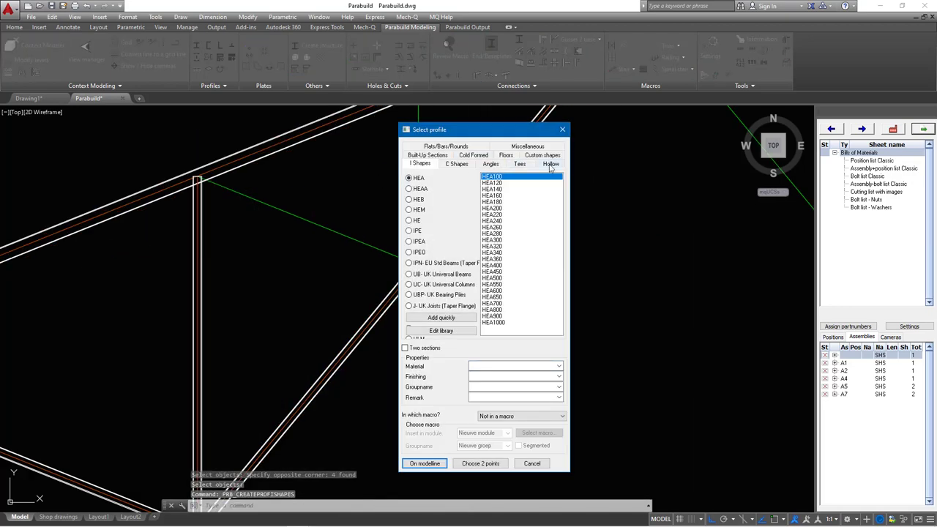
{"action": "left_click", "coordinate": [551, 164]}
{"action": "left_click", "coordinate": [427, 467]}
{"action": "left_click", "coordinate": [433, 177]}
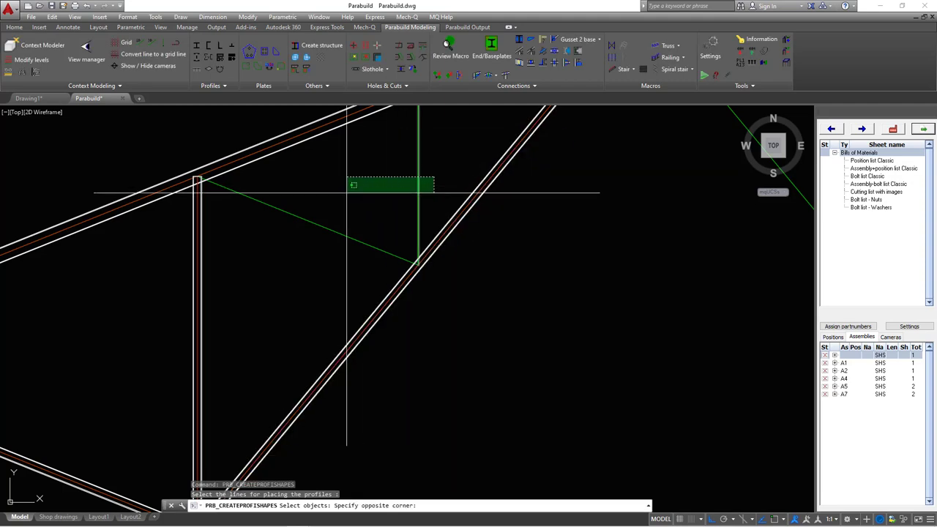
{"action": "left_click", "coordinate": [268, 215]}
{"action": "key", "text": "Return"}
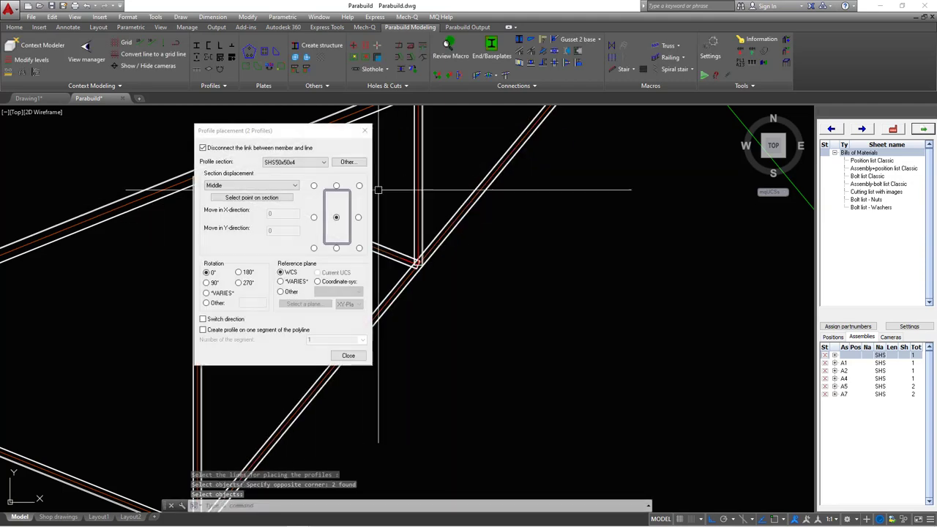
{"action": "left_click", "coordinate": [343, 355]}
{"action": "scroll", "coordinate": [563, 280], "scroll_direction": "up", "scroll_amount": 3}
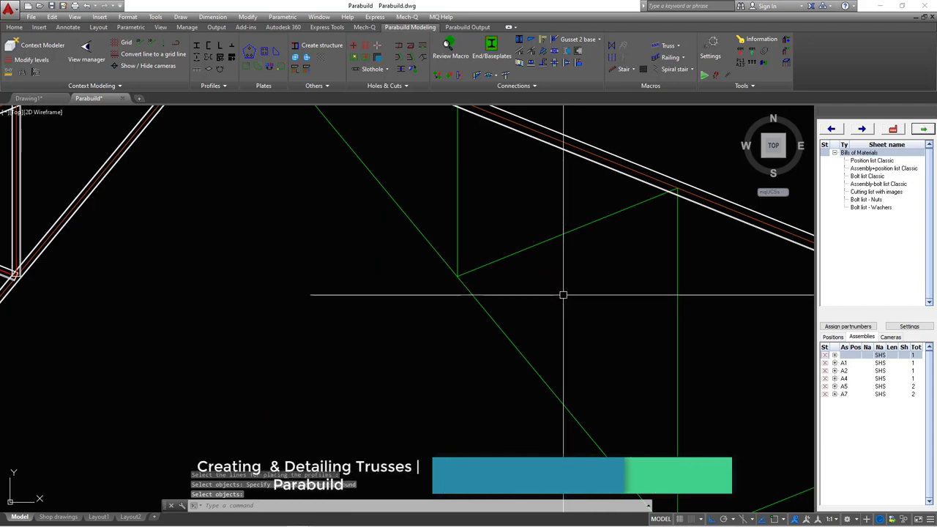
Apply the profile to the four remaining lower-right lines via a crossing window
{"action": "right_click", "coordinate": [561, 296]}
{"action": "left_click", "coordinate": [579, 301]}
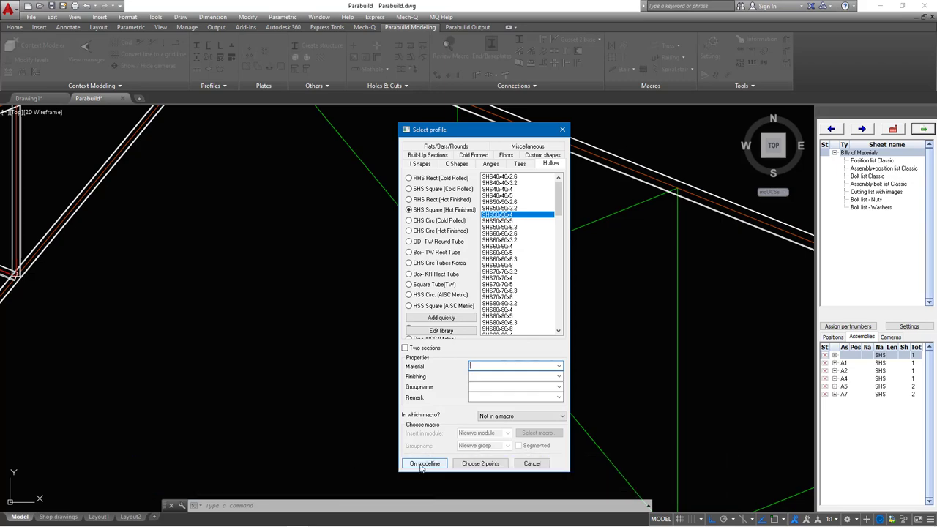
{"action": "left_click", "coordinate": [423, 465]}
{"action": "left_click", "coordinate": [747, 356]}
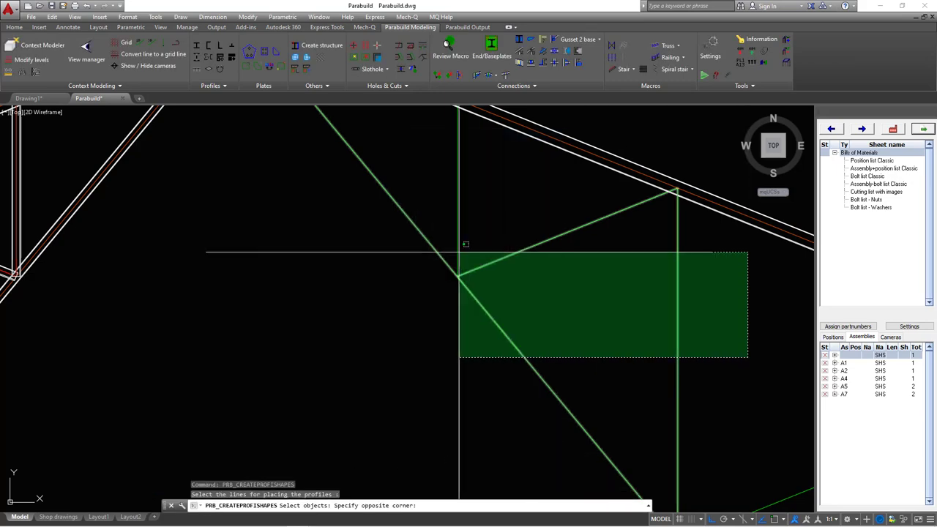
{"action": "left_click", "coordinate": [400, 250]}
{"action": "key", "text": "Return"}
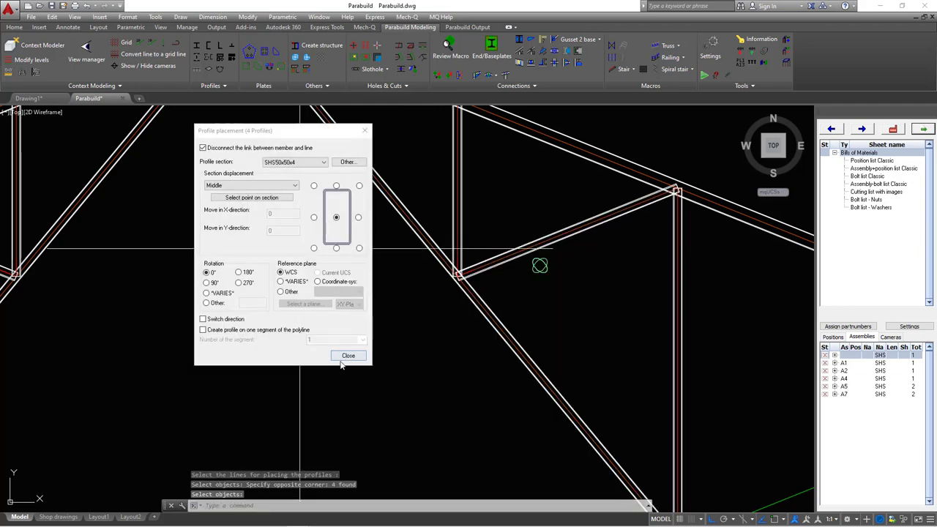
{"action": "left_click", "coordinate": [347, 355]}
{"action": "scroll", "coordinate": [502, 257], "scroll_direction": "up", "scroll_amount": 5}
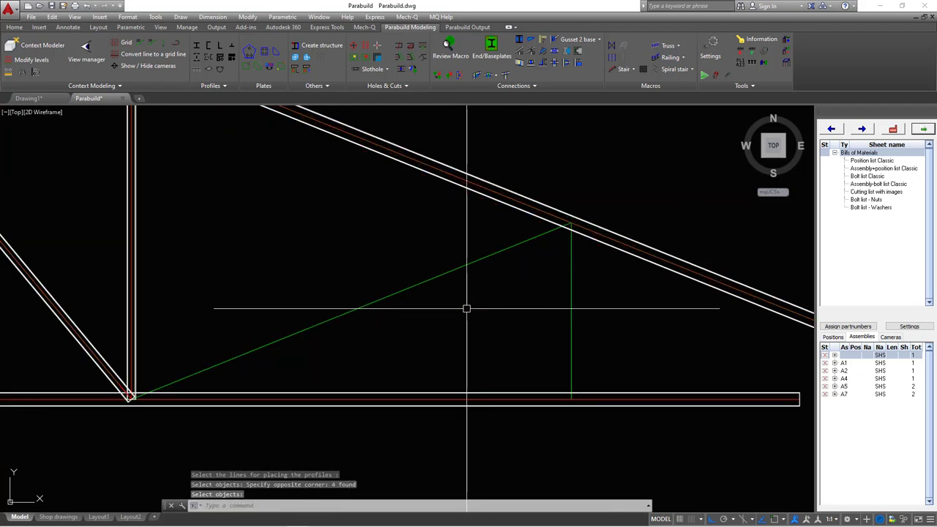
Add SHS50x50x4 hollow profiles to the last diagonal and vertical near the eave
{"action": "right_click", "coordinate": [466, 308]}
{"action": "left_click", "coordinate": [527, 313]}
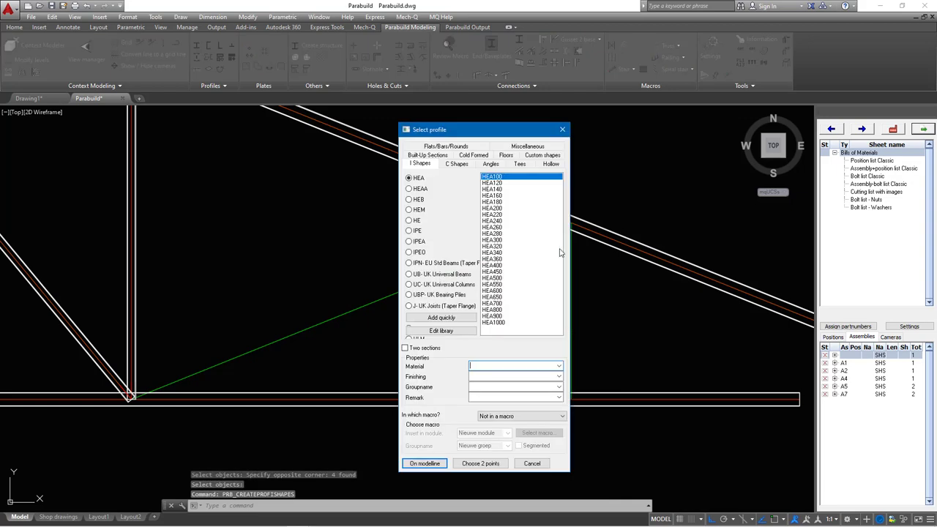
{"action": "left_click", "coordinate": [551, 164]}
{"action": "left_click", "coordinate": [424, 464]}
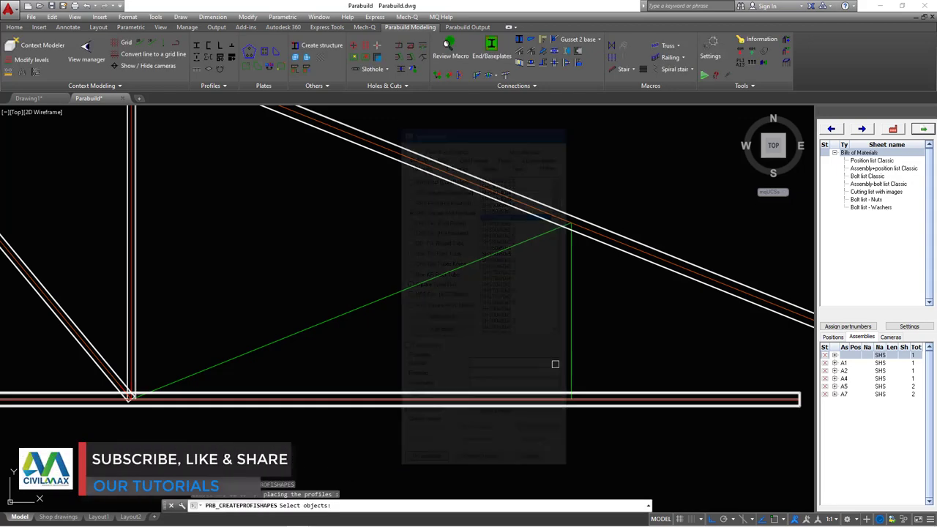
{"action": "left_click", "coordinate": [607, 335]}
{"action": "left_click", "coordinate": [517, 323]}
{"action": "key", "text": "Return"}
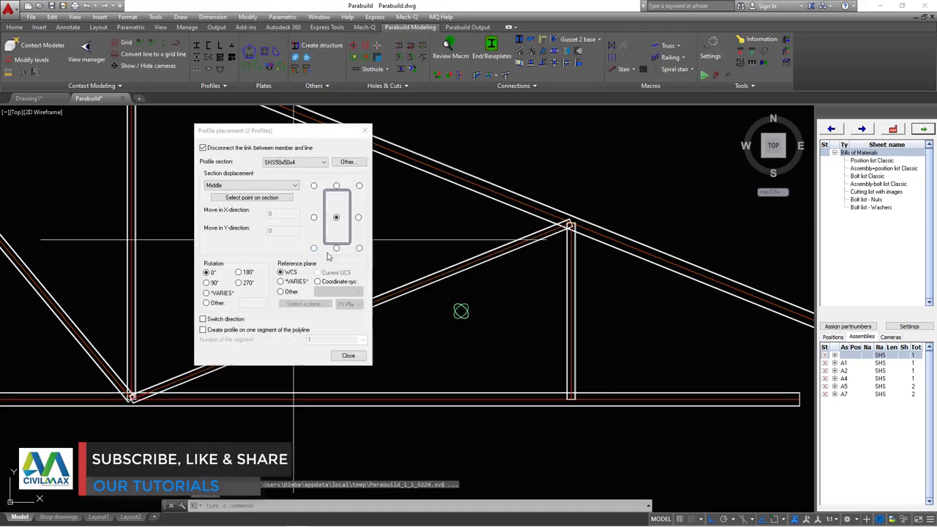
{"action": "left_click", "coordinate": [349, 356]}
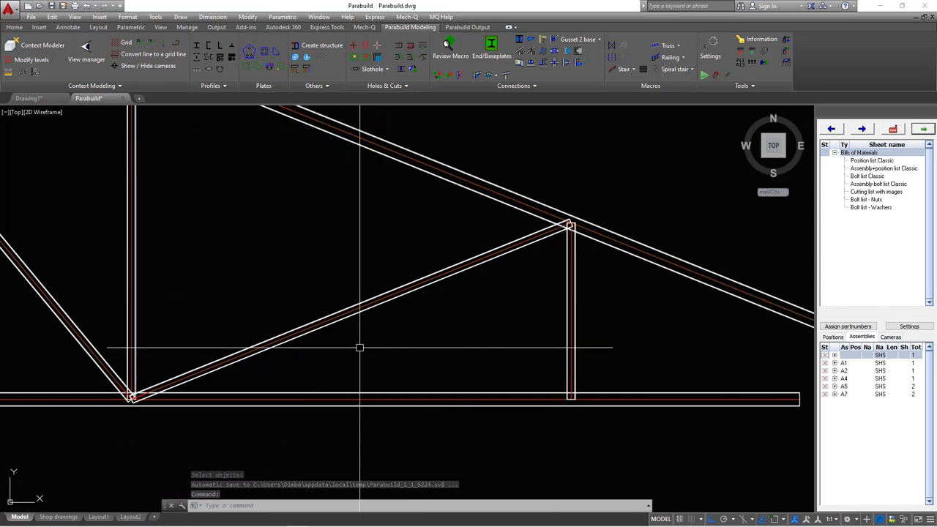
{"action": "scroll", "coordinate": [439, 366], "scroll_direction": "down", "scroll_amount": 6}
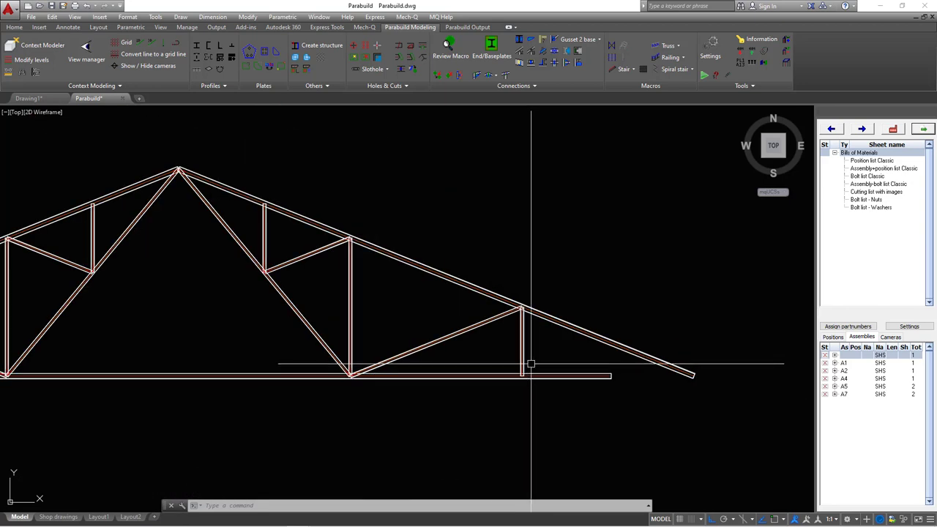
Zoom and orbit to the apex, then mitre the two top chord rafters together
{"action": "scroll", "coordinate": [293, 260], "scroll_direction": "up", "scroll_amount": 2}
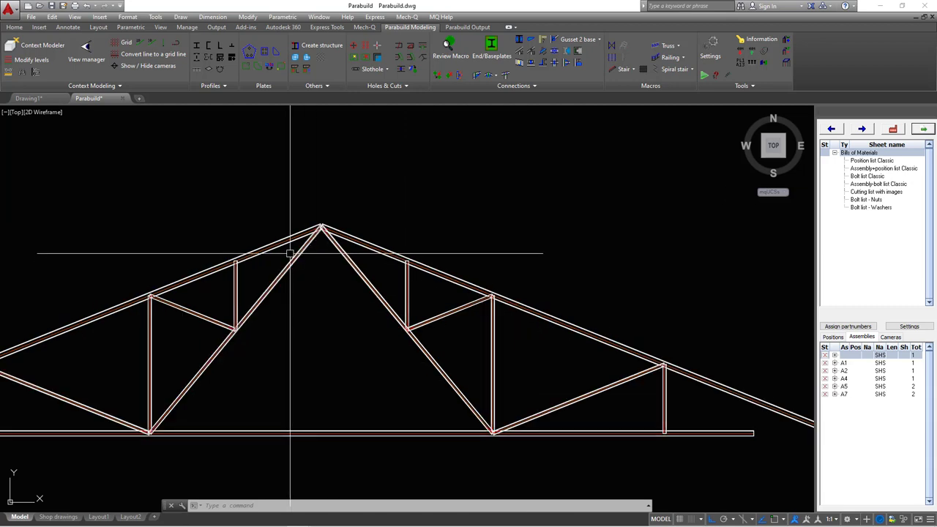
{"action": "scroll", "coordinate": [320, 227], "scroll_direction": "up", "scroll_amount": 4}
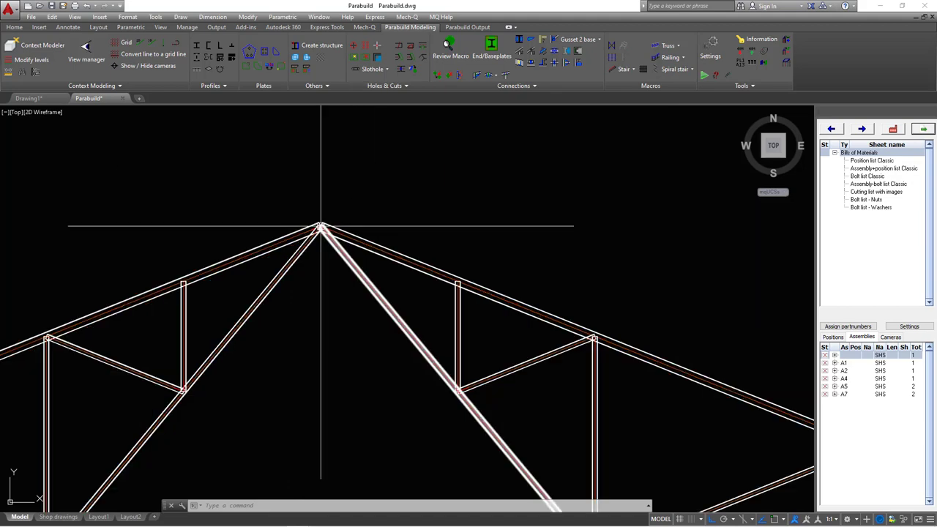
{"action": "middle_click_drag", "start_coordinate": [320, 228], "coordinate": [299, 231], "text": "shift"}
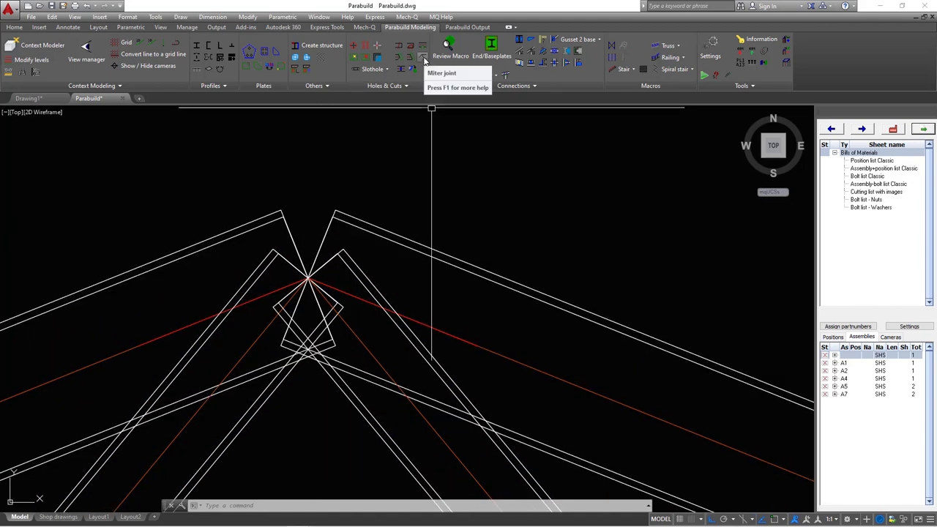
{"action": "left_click", "coordinate": [424, 59]}
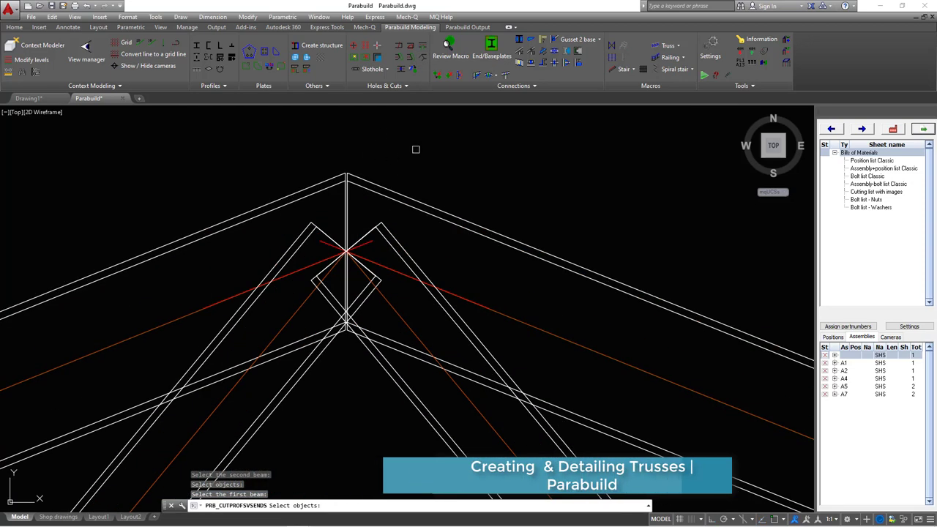
{"action": "key", "text": "Return"}
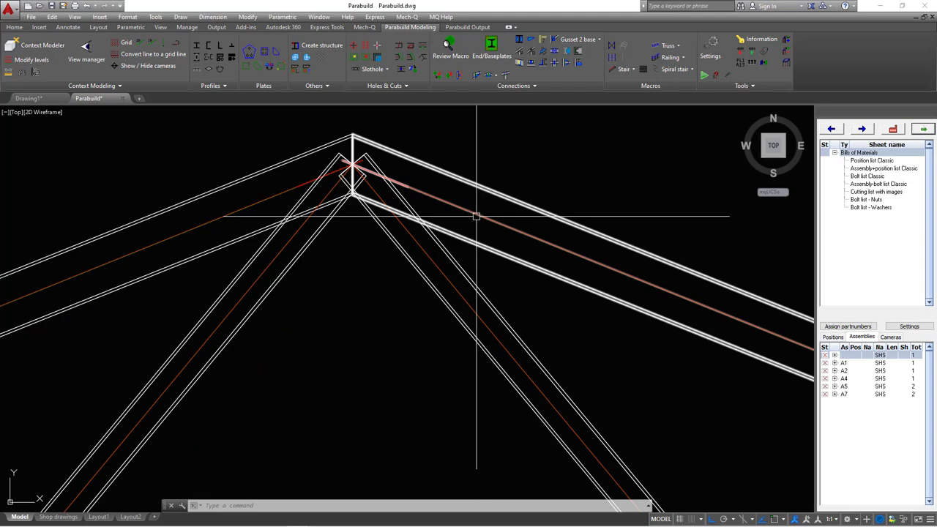
{"action": "left_click", "coordinate": [412, 58]}
{"action": "left_click", "coordinate": [470, 239]}
{"action": "left_click", "coordinate": [441, 244]}
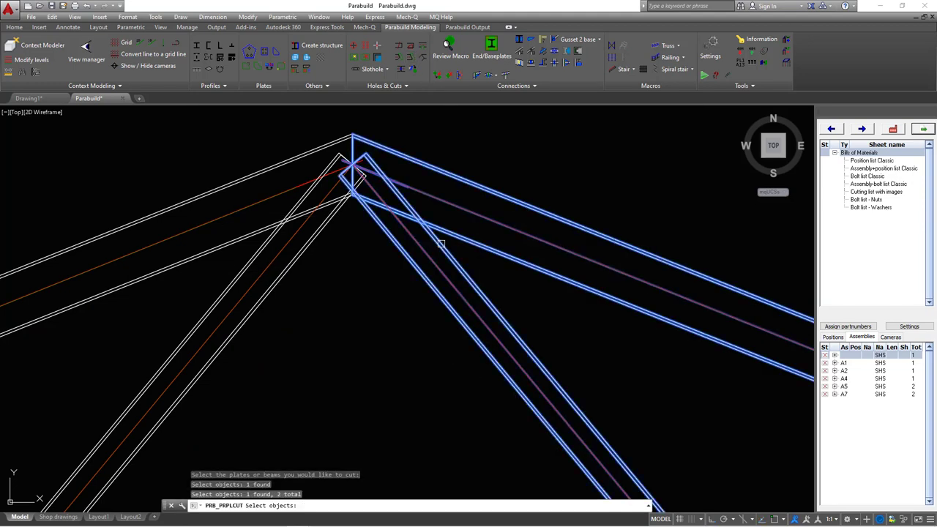
{"action": "key", "text": "Return"}
{"action": "left_click", "coordinate": [484, 276]}
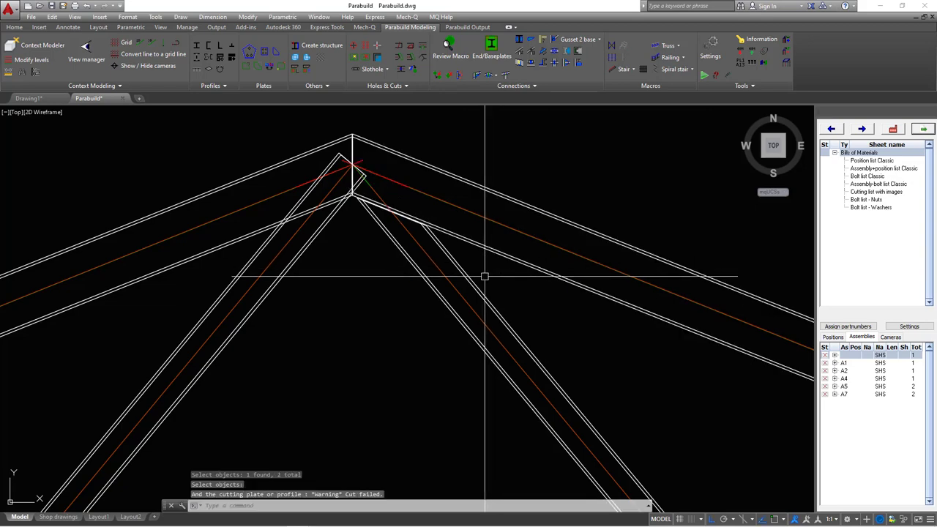
{"action": "right_click", "coordinate": [545, 161]}
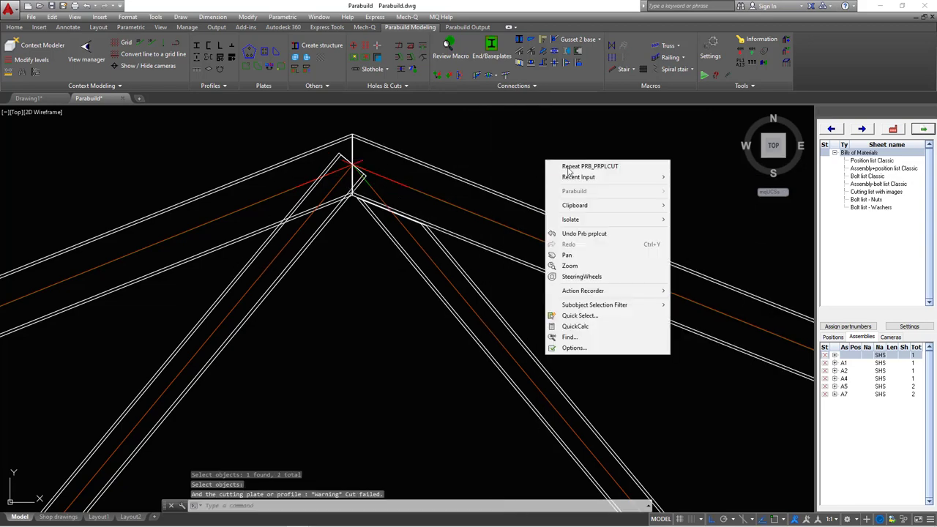
{"action": "left_click", "coordinate": [570, 166]}
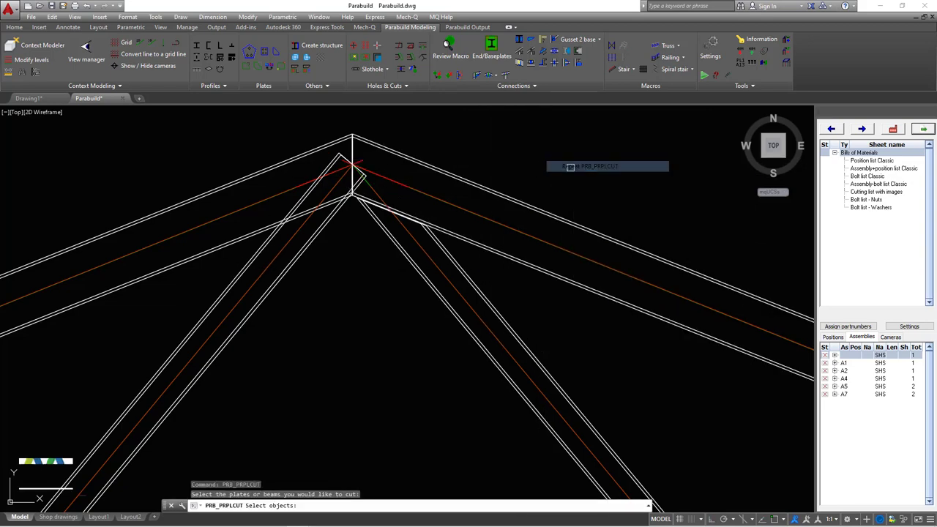
{"action": "left_click", "coordinate": [248, 236]}
{"action": "left_click", "coordinate": [256, 252]}
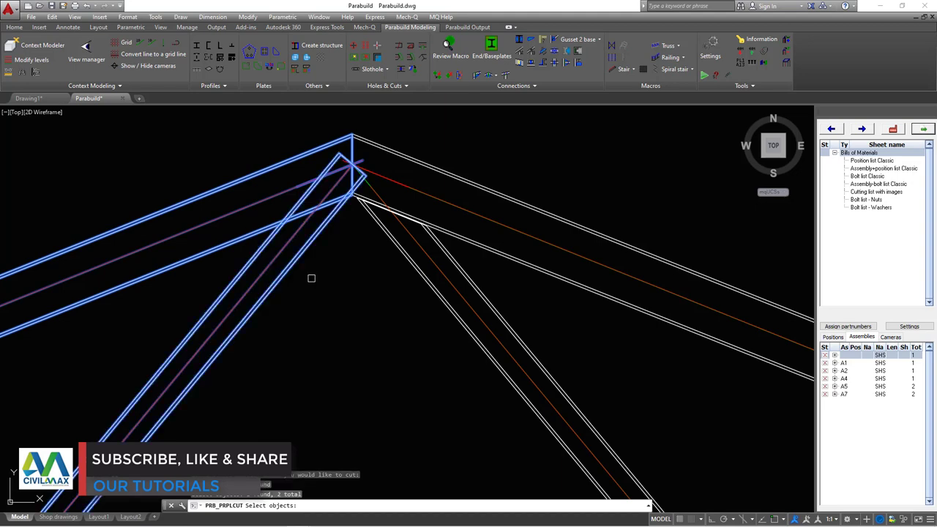
{"action": "key", "text": "Return"}
{"action": "left_click", "coordinate": [350, 176]}
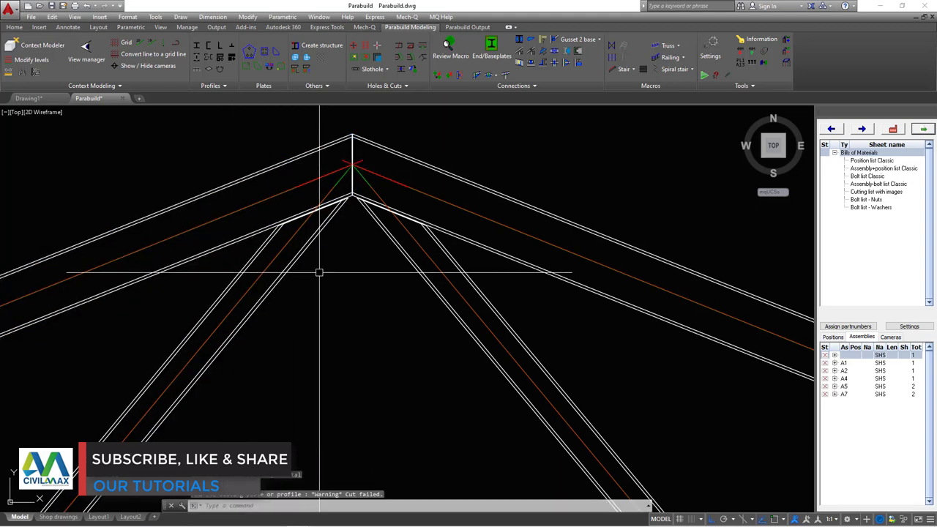
{"action": "right_click", "coordinate": [342, 265]}
{"action": "left_click", "coordinate": [395, 270]}
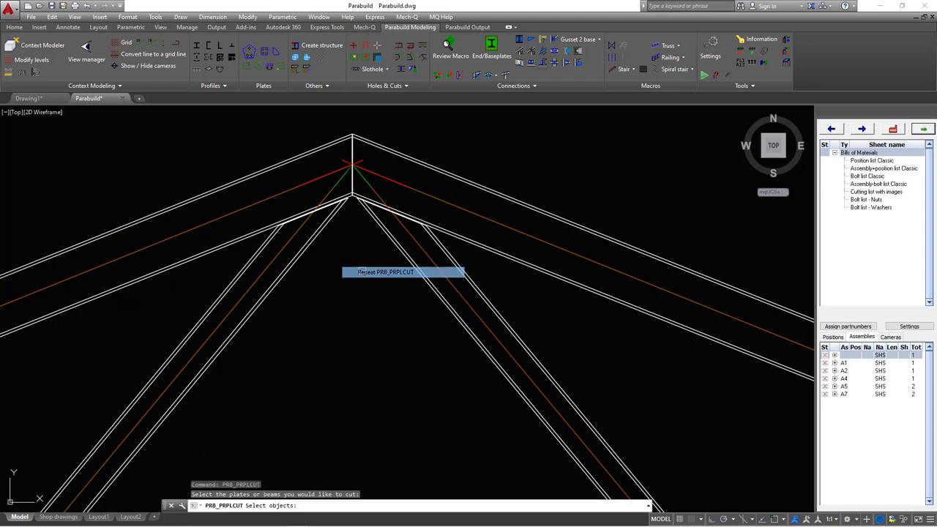
{"action": "scroll", "coordinate": [461, 221], "scroll_direction": "down", "scroll_amount": 5}
{"action": "scroll", "coordinate": [460, 221], "scroll_direction": "down", "scroll_amount": 3}
{"action": "scroll", "coordinate": [461, 300], "scroll_direction": "up", "scroll_amount": 6}
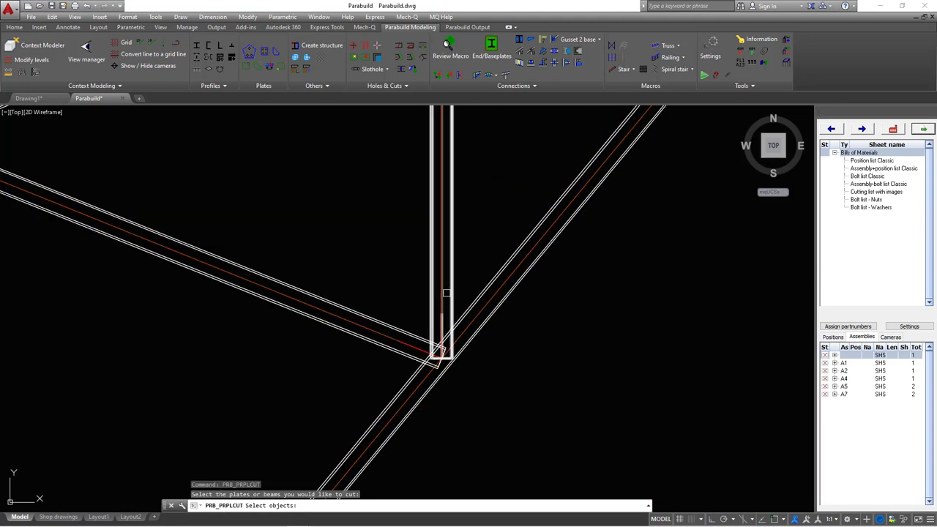
{"action": "left_click", "coordinate": [480, 296]}
{"action": "left_click", "coordinate": [448, 290]}
{"action": "left_click", "coordinate": [397, 326]}
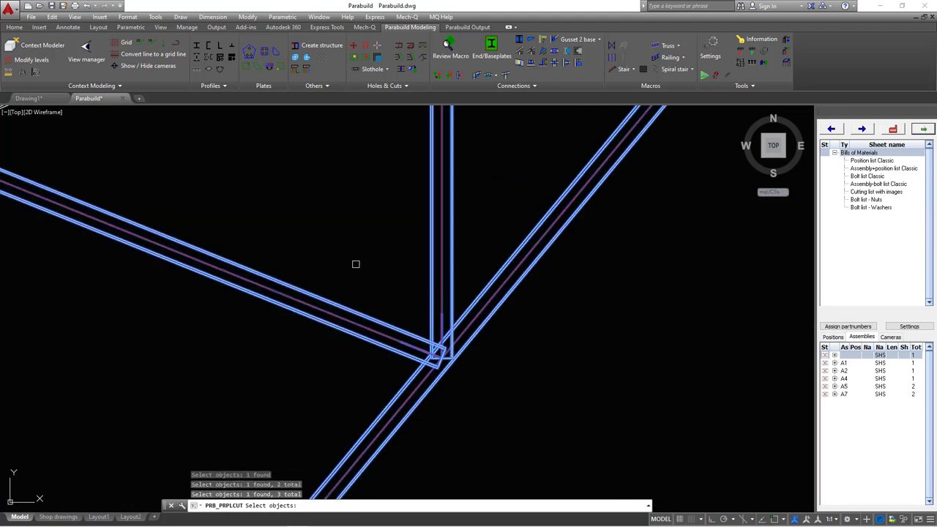
{"action": "key", "text": "Return"}
{"action": "left_click", "coordinate": [477, 292]}
{"action": "scroll", "coordinate": [476, 291], "scroll_direction": "down", "scroll_amount": 5}
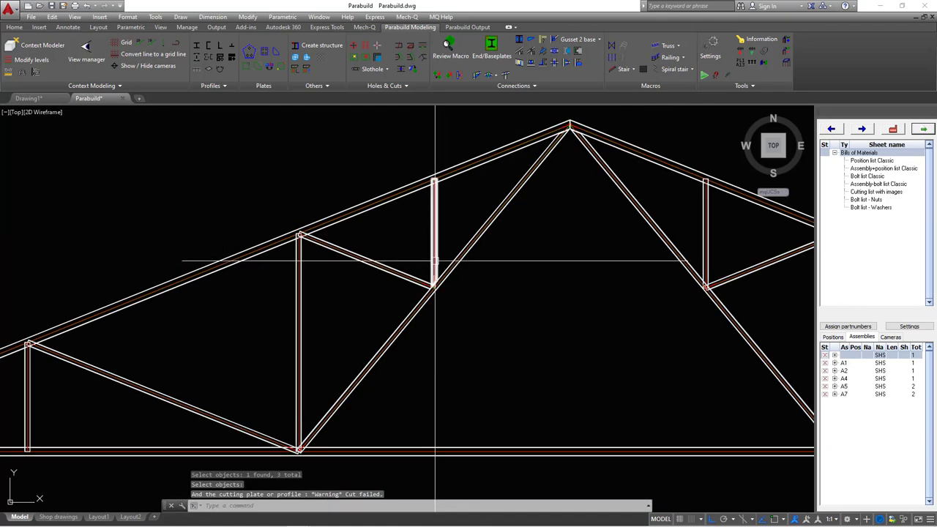
{"action": "right_click", "coordinate": [494, 280]}
{"action": "left_click", "coordinate": [525, 287]}
{"action": "scroll", "coordinate": [436, 183], "scroll_direction": "up", "scroll_amount": 9}
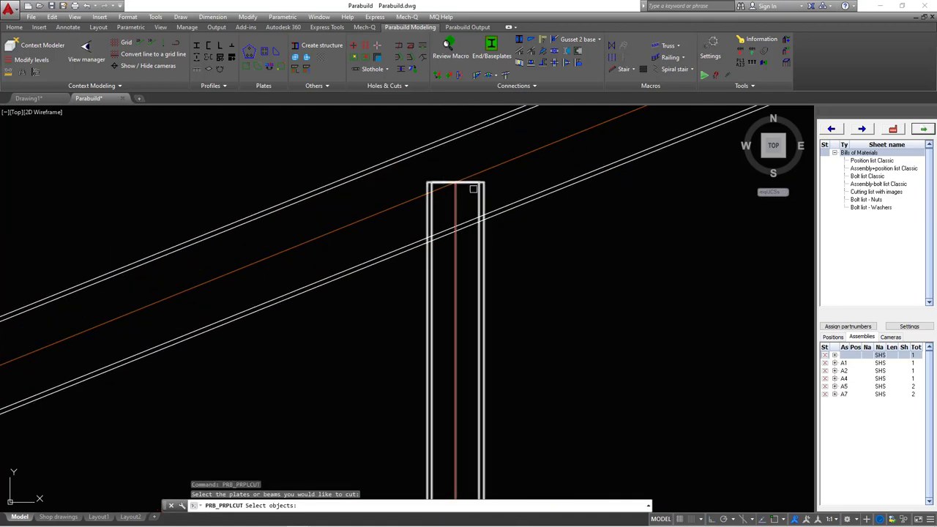
{"action": "left_click", "coordinate": [508, 207]}
{"action": "left_click", "coordinate": [481, 234]}
{"action": "key", "text": "Return"}
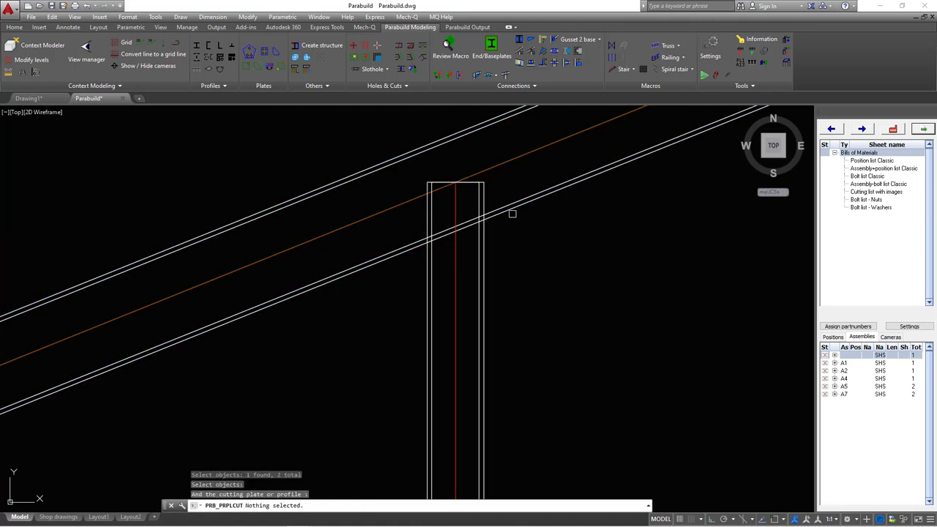
{"action": "left_click", "coordinate": [507, 209]}
{"action": "scroll", "coordinate": [487, 208], "scroll_direction": "down", "scroll_amount": 7}
{"action": "right_click", "coordinate": [490, 218]}
{"action": "left_click", "coordinate": [521, 222]}
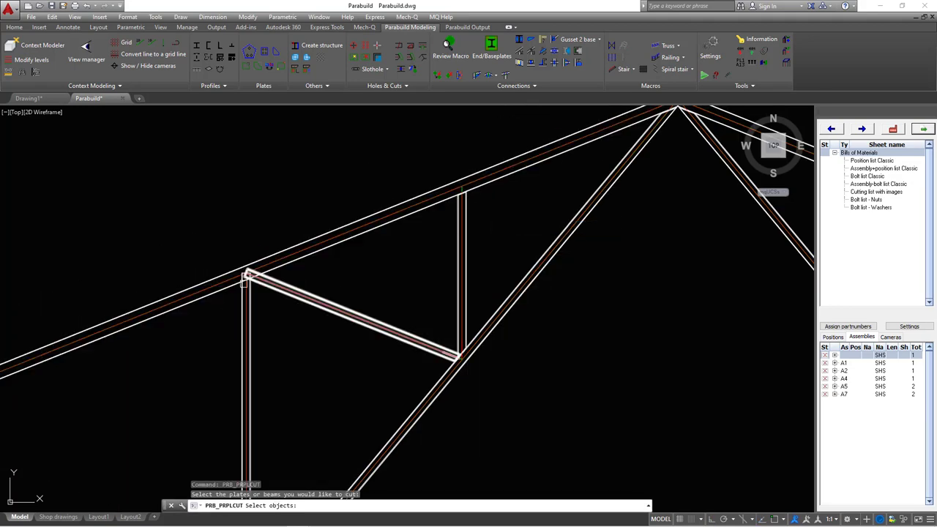
{"action": "scroll", "coordinate": [234, 285], "scroll_direction": "up", "scroll_amount": 6}
{"action": "left_click", "coordinate": [370, 214]}
{"action": "left_click", "coordinate": [359, 239]}
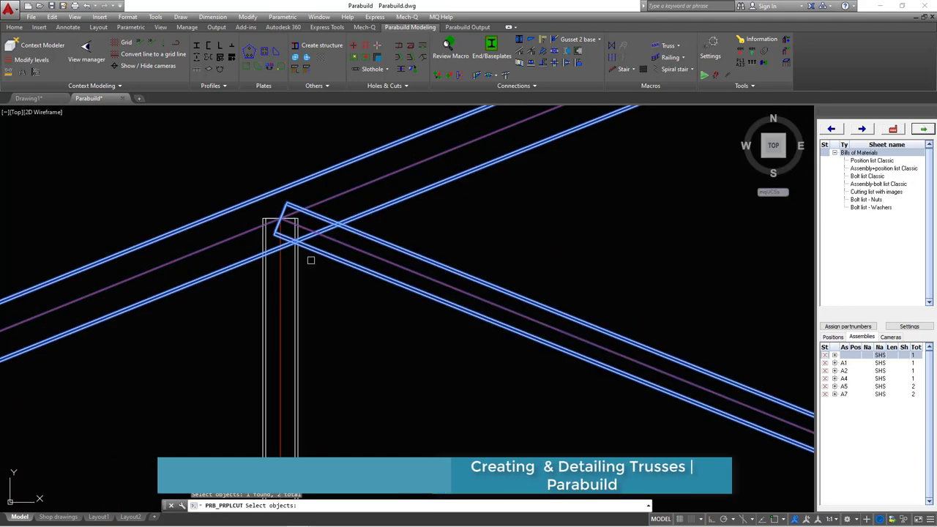
{"action": "left_click", "coordinate": [298, 268]}
{"action": "left_click", "coordinate": [390, 205]}
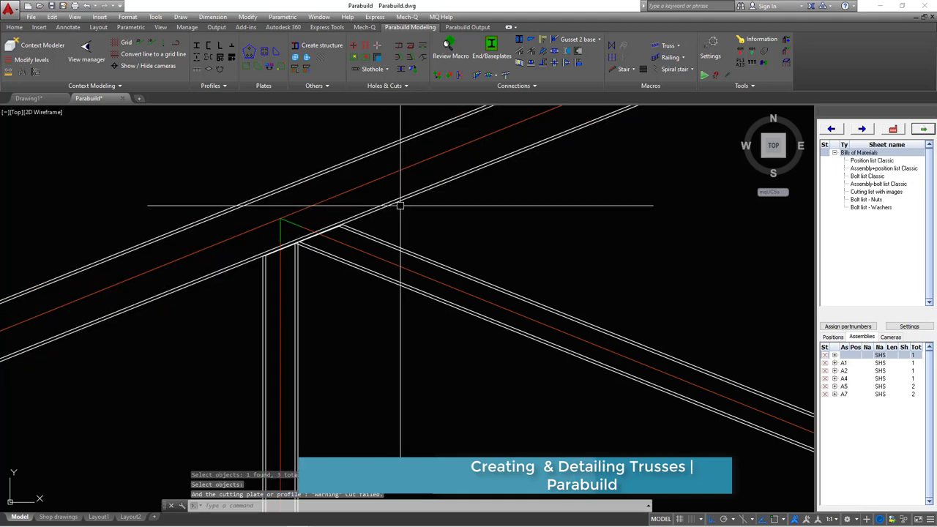
{"action": "scroll", "coordinate": [439, 203], "scroll_direction": "down", "scroll_amount": 5}
{"action": "right_click", "coordinate": [462, 200]}
{"action": "left_click", "coordinate": [491, 206]}
{"action": "scroll", "coordinate": [460, 246], "scroll_direction": "down", "scroll_amount": 3}
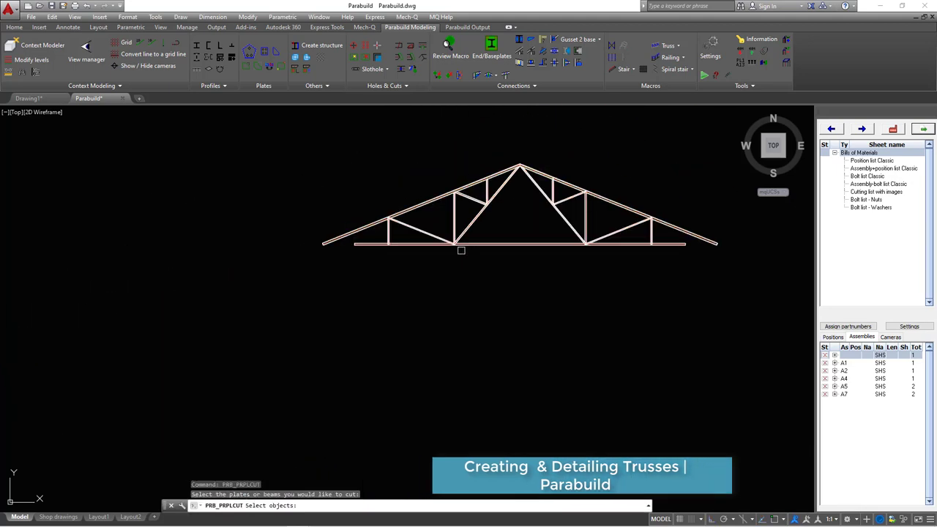
{"action": "scroll", "coordinate": [425, 203], "scroll_direction": "up", "scroll_amount": 10}
{"action": "scroll", "coordinate": [424, 189], "scroll_direction": "up", "scroll_amount": 3}
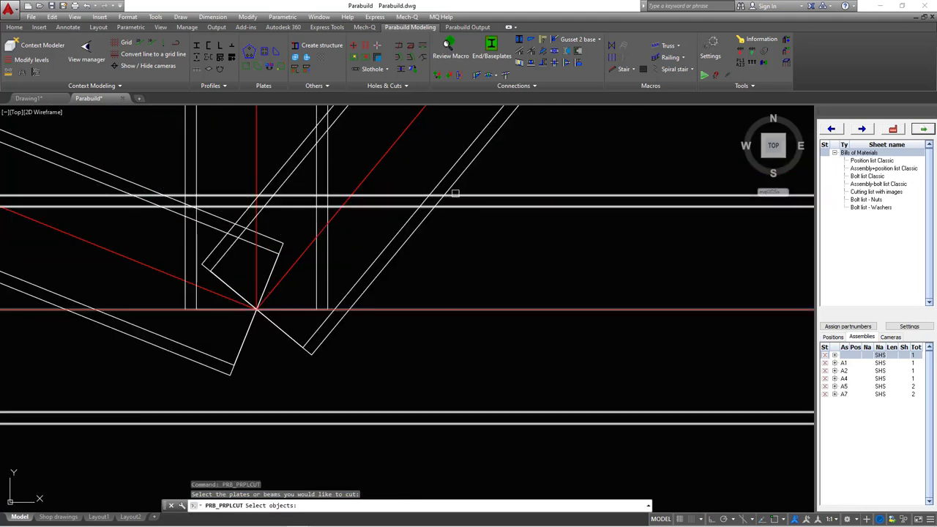
{"action": "left_click", "coordinate": [451, 203]}
{"action": "left_click", "coordinate": [452, 181]}
{"action": "scroll", "coordinate": [387, 204], "scroll_direction": "down", "scroll_amount": 3}
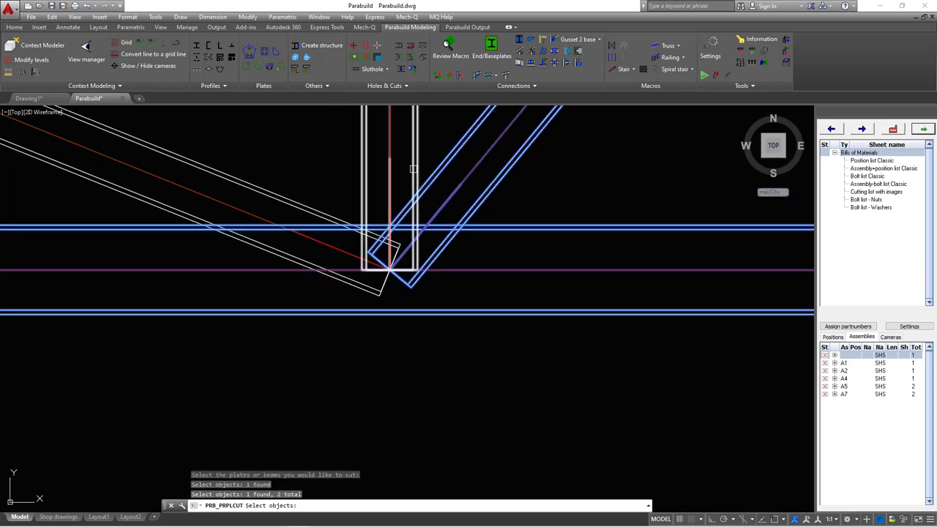
{"action": "left_click", "coordinate": [362, 181]}
{"action": "left_click", "coordinate": [295, 199]}
{"action": "key", "text": "Return"}
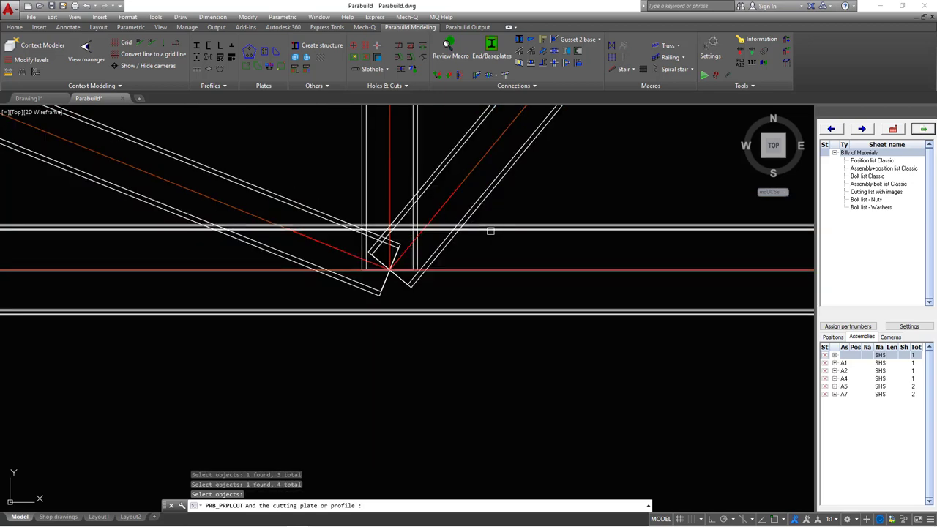
{"action": "left_click", "coordinate": [490, 231]}
{"action": "scroll", "coordinate": [476, 330], "scroll_direction": "down", "scroll_amount": 5}
{"action": "scroll", "coordinate": [382, 271], "scroll_direction": "up", "scroll_amount": 5}
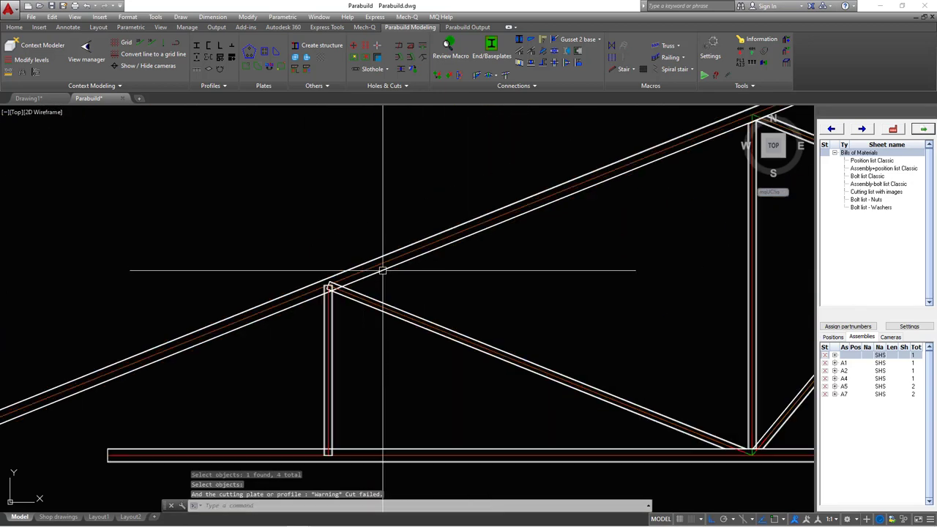
{"action": "scroll", "coordinate": [388, 273], "scroll_direction": "up", "scroll_amount": 2}
{"action": "right_click", "coordinate": [415, 284]}
{"action": "left_click", "coordinate": [456, 291]}
{"action": "scroll", "coordinate": [403, 276], "scroll_direction": "up", "scroll_amount": 2}
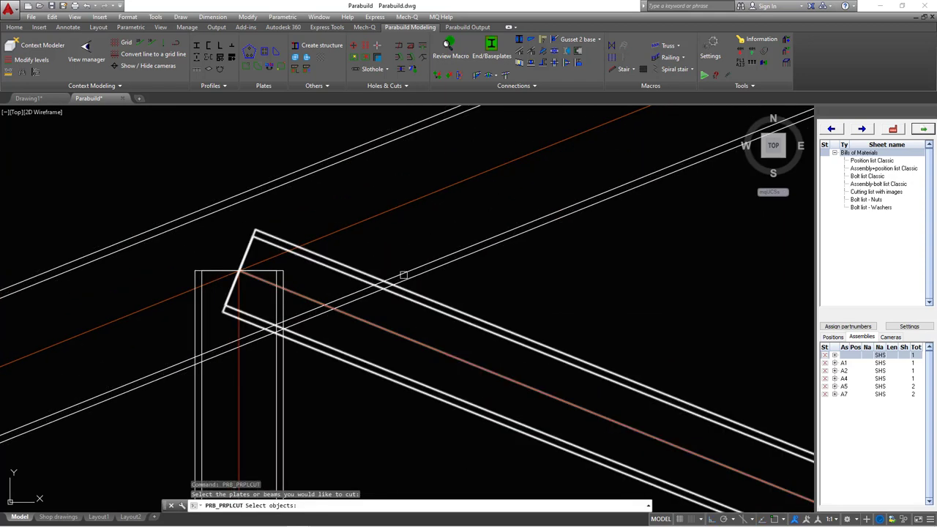
{"action": "left_click", "coordinate": [418, 266]}
{"action": "left_click", "coordinate": [324, 330]}
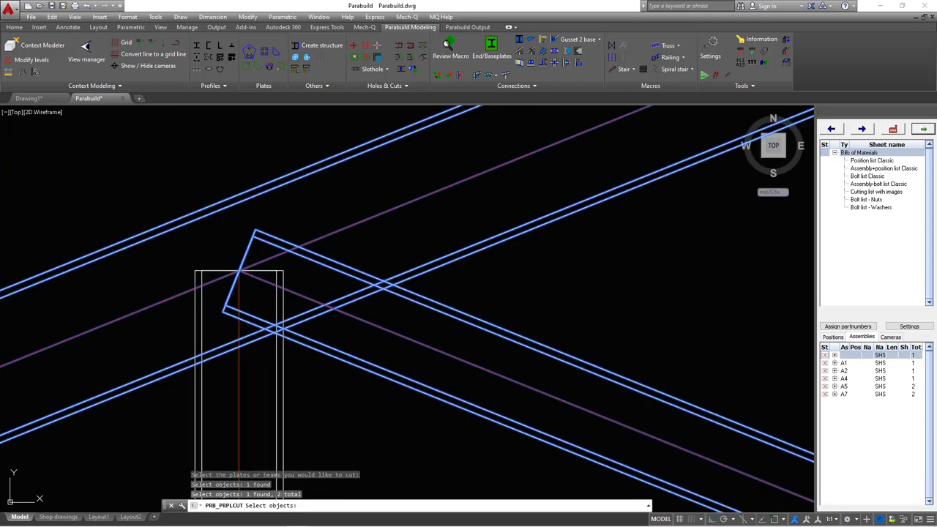
{"action": "key", "text": "Return"}
{"action": "left_click", "coordinate": [456, 259]}
{"action": "scroll", "coordinate": [201, 240], "scroll_direction": "down", "scroll_amount": 4}
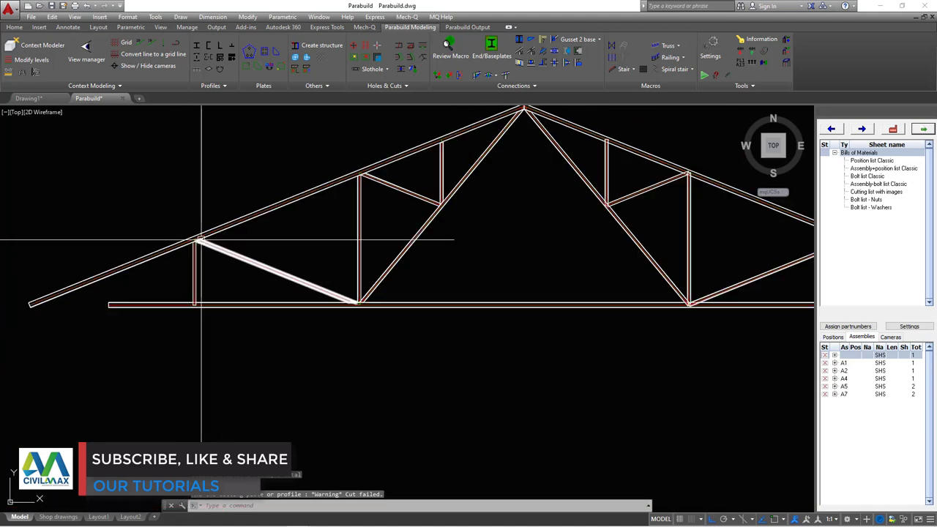
{"action": "scroll", "coordinate": [201, 240], "scroll_direction": "down", "scroll_amount": 3}
{"action": "scroll", "coordinate": [361, 228], "scroll_direction": "up", "scroll_amount": 3}
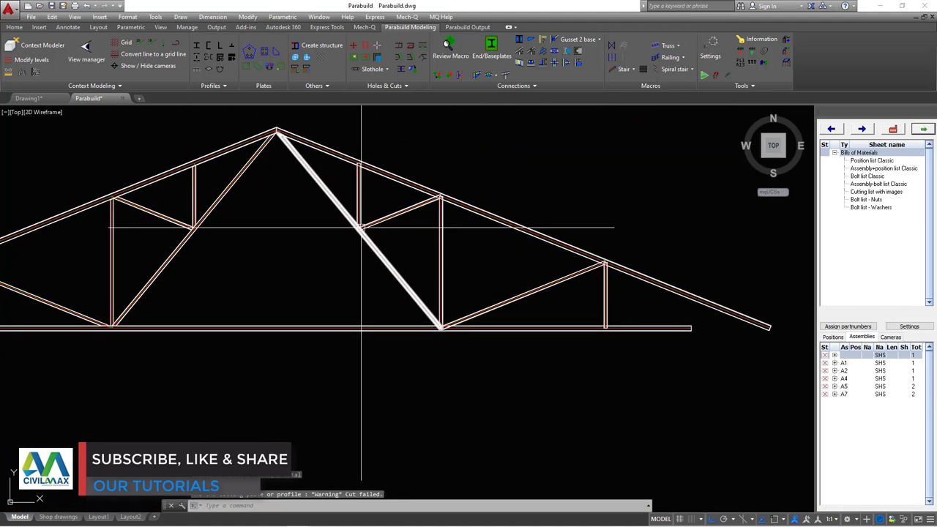
{"action": "scroll", "coordinate": [361, 228], "scroll_direction": "up", "scroll_amount": 3}
{"action": "right_click", "coordinate": [396, 162]}
{"action": "left_click", "coordinate": [418, 167]}
{"action": "scroll", "coordinate": [361, 246], "scroll_direction": "up", "scroll_amount": 2}
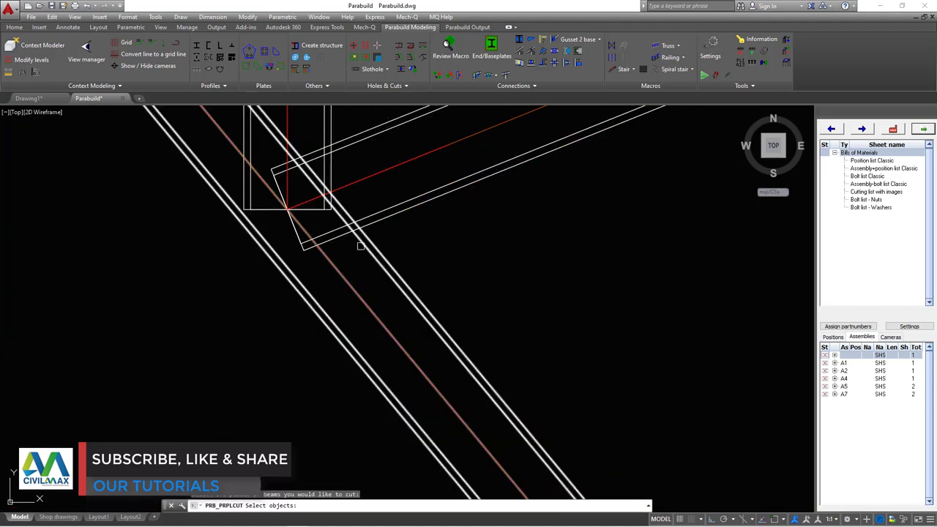
{"action": "left_click", "coordinate": [361, 246]}
{"action": "left_click", "coordinate": [370, 227]}
{"action": "scroll", "coordinate": [370, 237], "scroll_direction": "down", "scroll_amount": 3}
{"action": "left_click", "coordinate": [364, 206]}
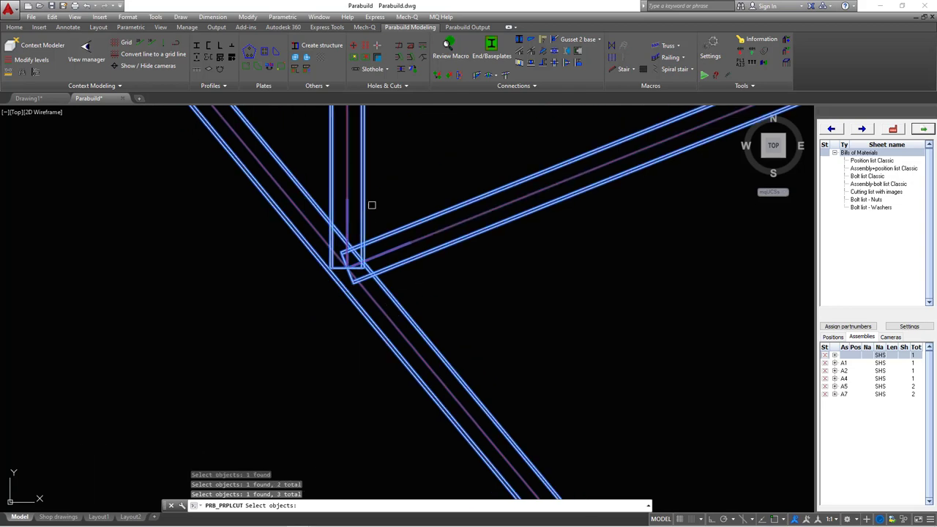
{"action": "key", "text": "Return"}
{"action": "scroll", "coordinate": [348, 308], "scroll_direction": "down", "scroll_amount": 3}
{"action": "left_click", "coordinate": [343, 272]}
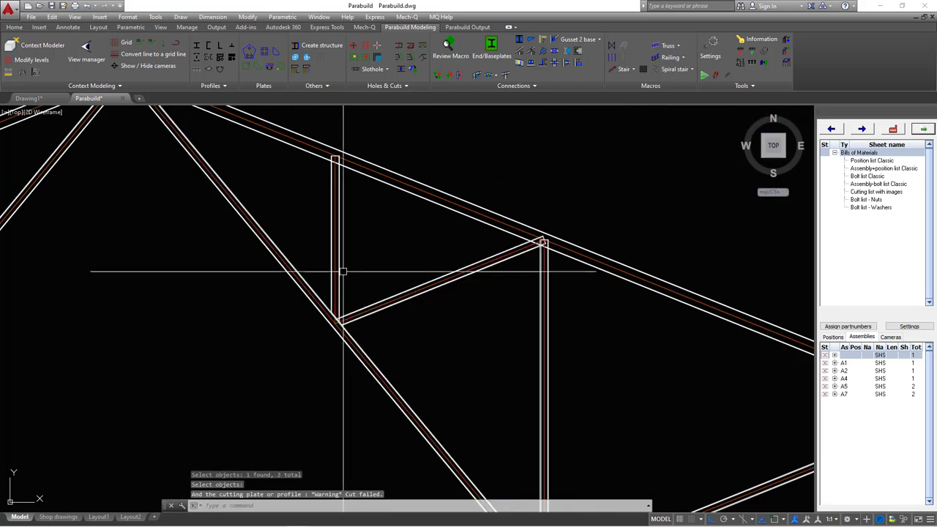
{"action": "right_click", "coordinate": [355, 211]}
{"action": "left_click", "coordinate": [366, 218]}
{"action": "scroll", "coordinate": [349, 186], "scroll_direction": "up", "scroll_amount": 3}
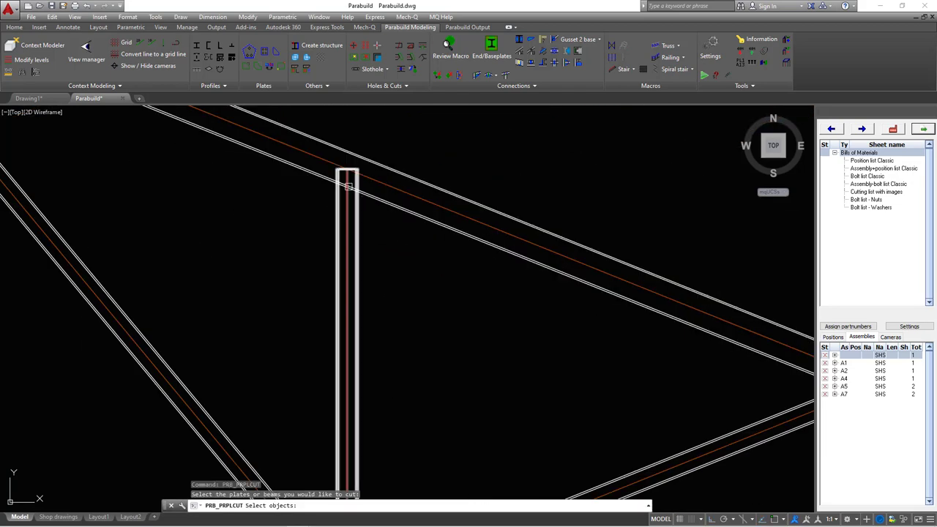
{"action": "left_click", "coordinate": [371, 202]}
{"action": "left_click", "coordinate": [355, 220]}
{"action": "key", "text": "Return"}
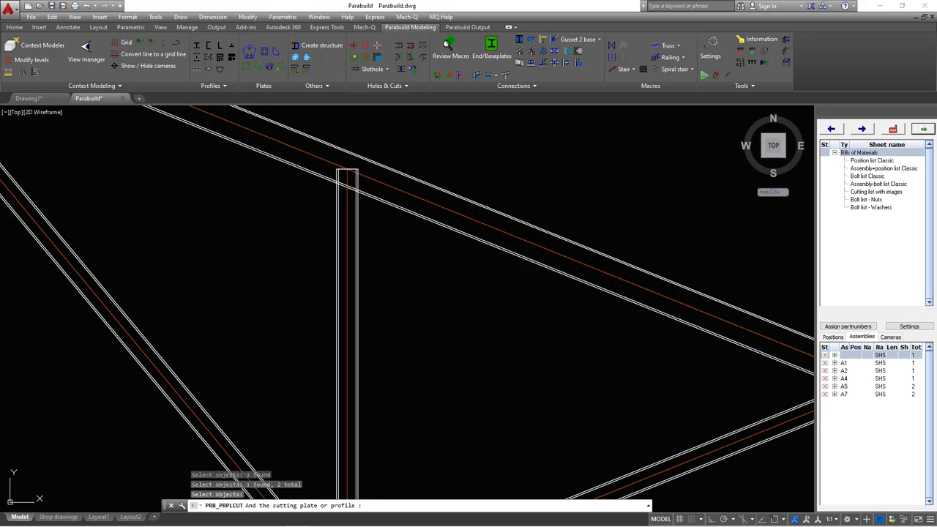
{"action": "scroll", "coordinate": [356, 209], "scroll_direction": "down", "scroll_amount": 3}
{"action": "right_click", "coordinate": [475, 208]}
{"action": "left_click", "coordinate": [490, 212]}
{"action": "scroll", "coordinate": [463, 249], "scroll_direction": "up", "scroll_amount": 3}
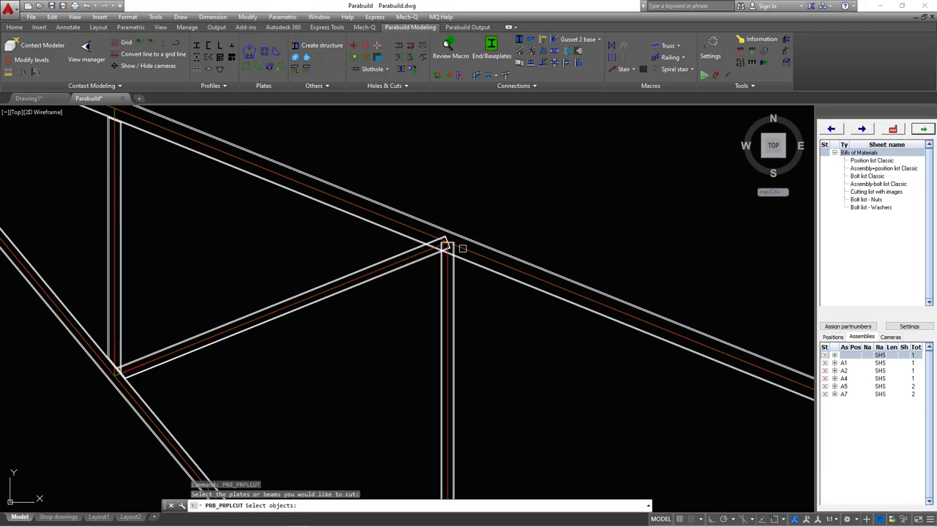
{"action": "scroll", "coordinate": [462, 249], "scroll_direction": "up", "scroll_amount": 2}
{"action": "left_click", "coordinate": [460, 270]}
{"action": "left_click", "coordinate": [375, 268]}
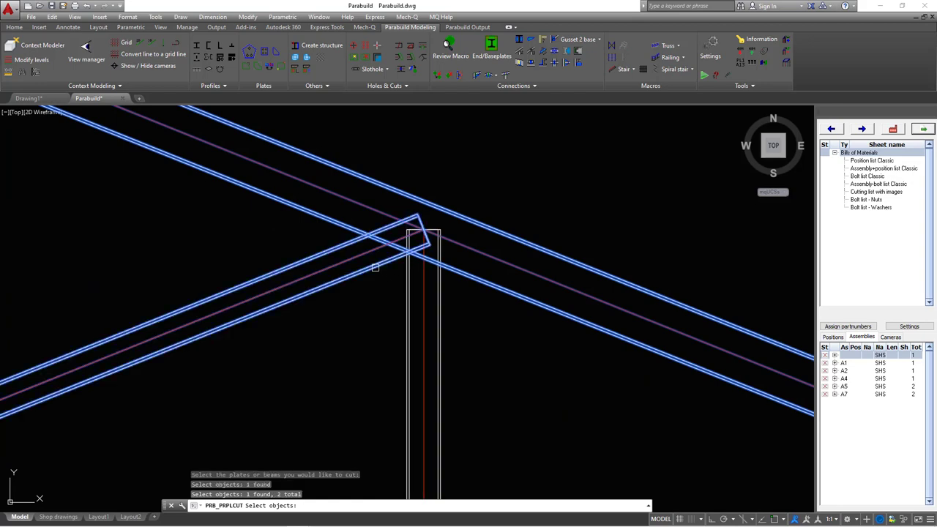
{"action": "left_click", "coordinate": [437, 285]}
{"action": "key", "text": "Return"}
{"action": "left_click", "coordinate": [456, 271]}
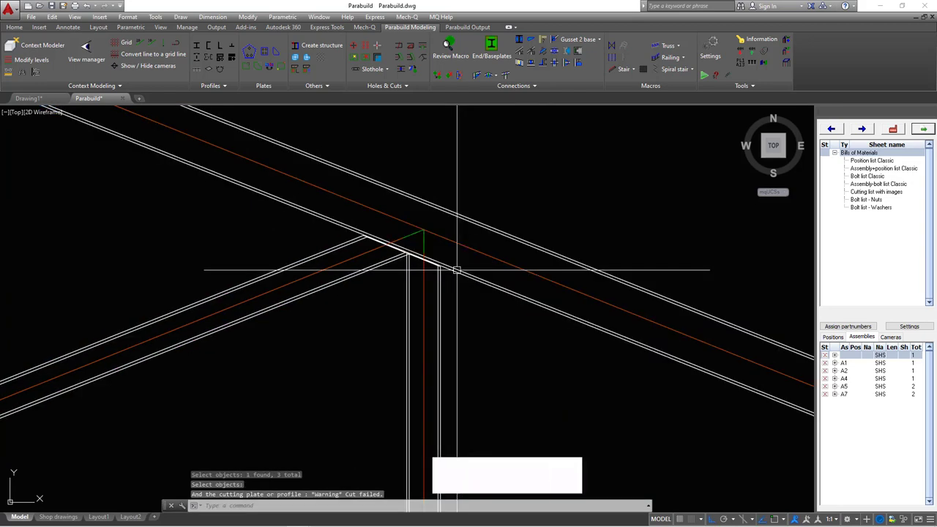
{"action": "scroll", "coordinate": [456, 271], "scroll_direction": "down", "scroll_amount": 4}
{"action": "right_click", "coordinate": [442, 223]}
{"action": "left_click", "coordinate": [468, 229]}
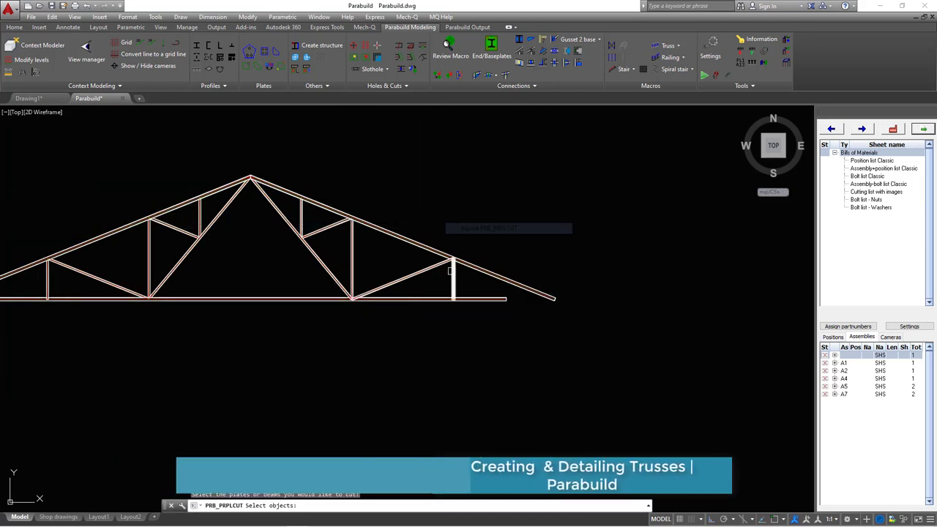
{"action": "scroll", "coordinate": [450, 271], "scroll_direction": "up", "scroll_amount": 4}
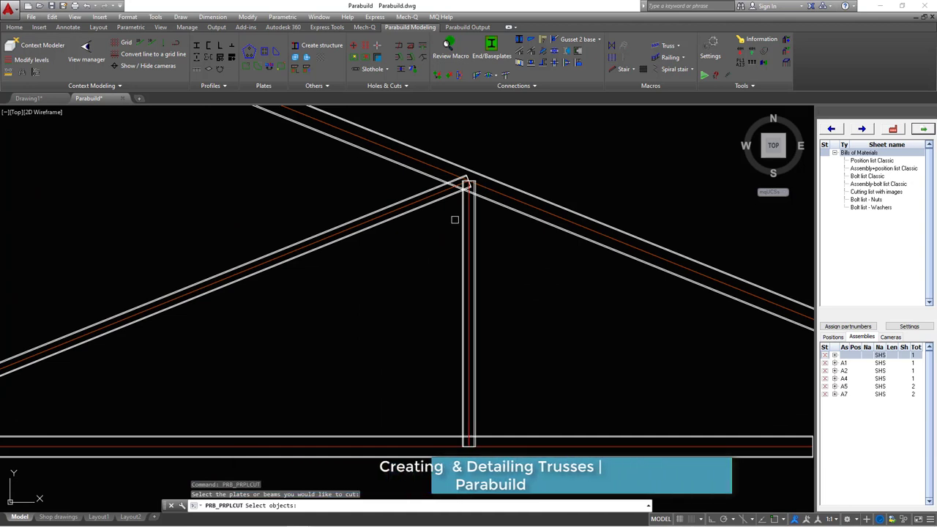
{"action": "left_click", "coordinate": [416, 175]}
{"action": "left_click", "coordinate": [428, 196]}
{"action": "left_click", "coordinate": [478, 218]}
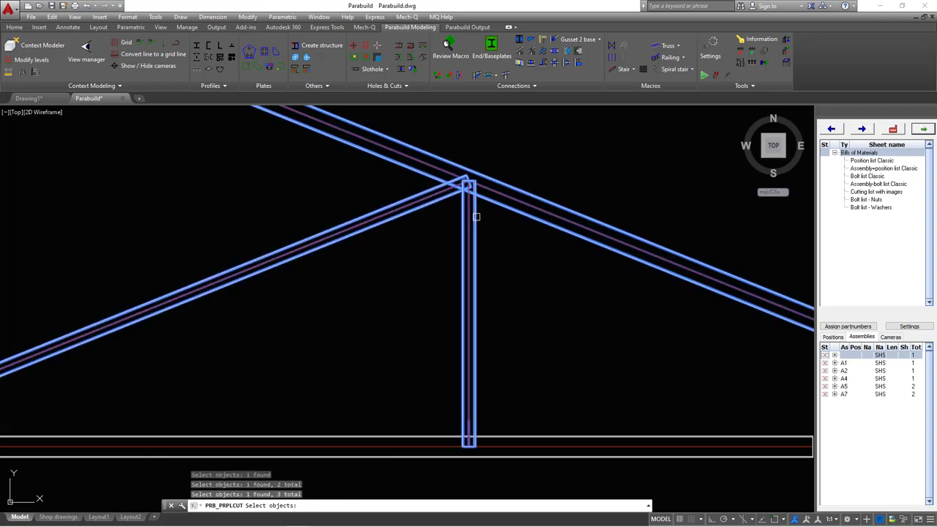
{"action": "key", "text": "Return"}
{"action": "left_click", "coordinate": [451, 212]}
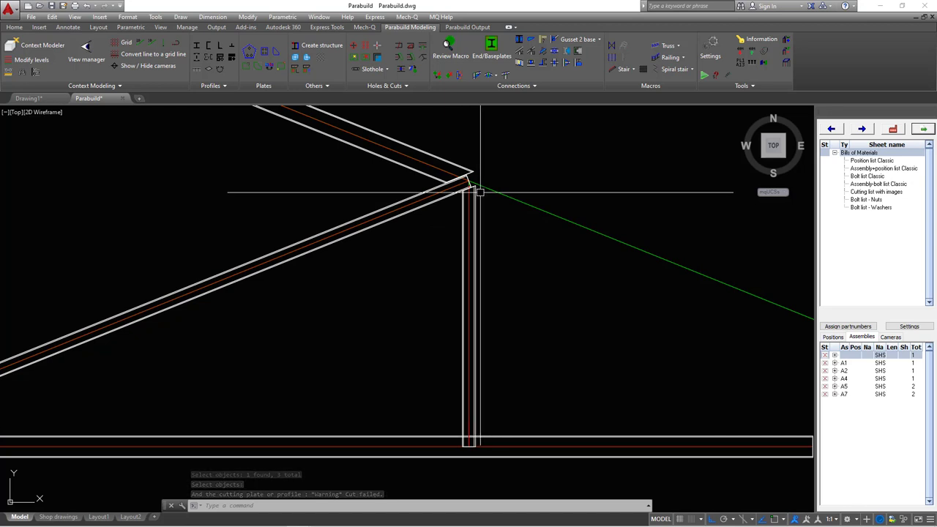
{"action": "key", "text": "ctrl+z"}
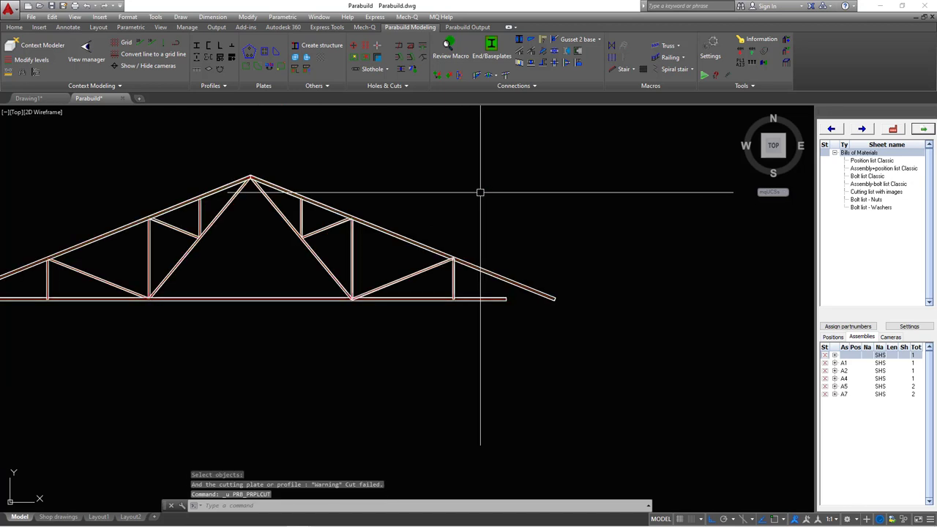
{"action": "scroll", "coordinate": [450, 246], "scroll_direction": "up", "scroll_amount": 6}
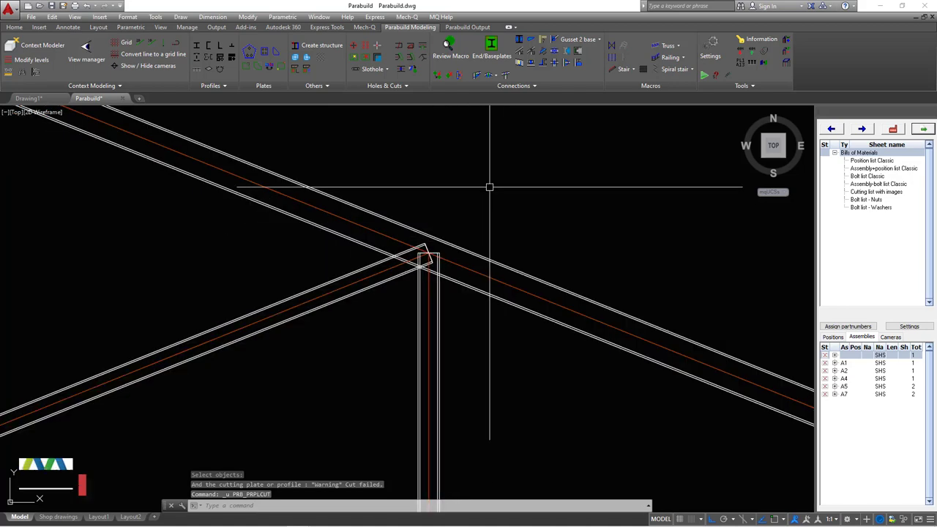
{"action": "left_click", "coordinate": [415, 62]}
{"action": "scroll", "coordinate": [330, 218], "scroll_direction": "up", "scroll_amount": 2}
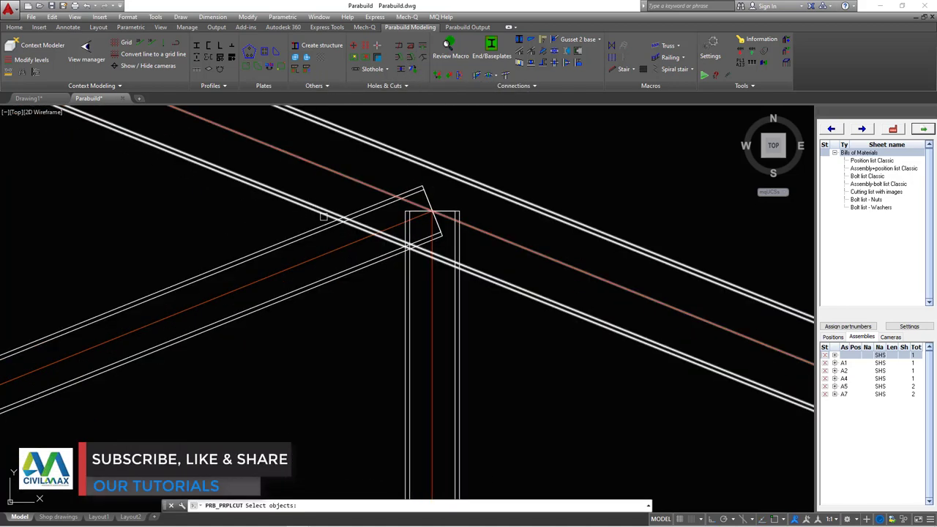
{"action": "left_click", "coordinate": [323, 218]}
{"action": "left_click", "coordinate": [309, 226]}
{"action": "left_click", "coordinate": [461, 289]}
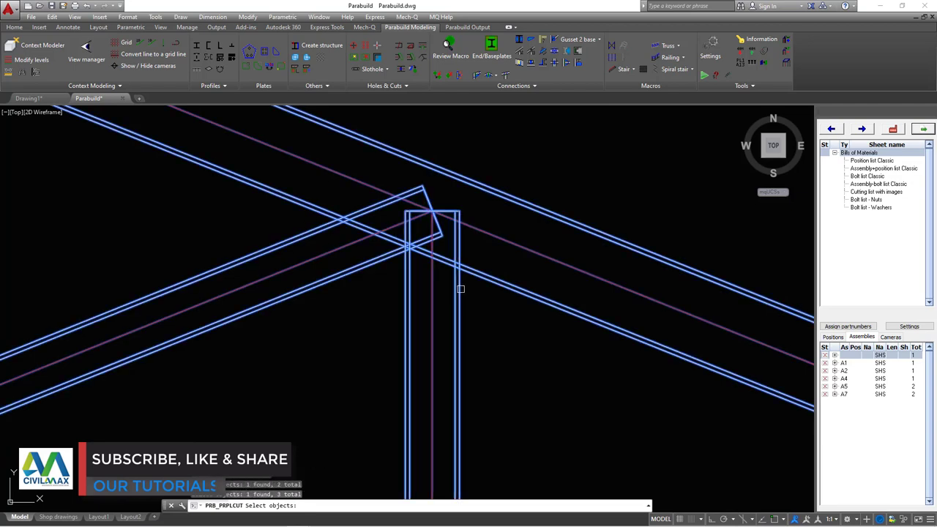
{"action": "key", "text": "Return"}
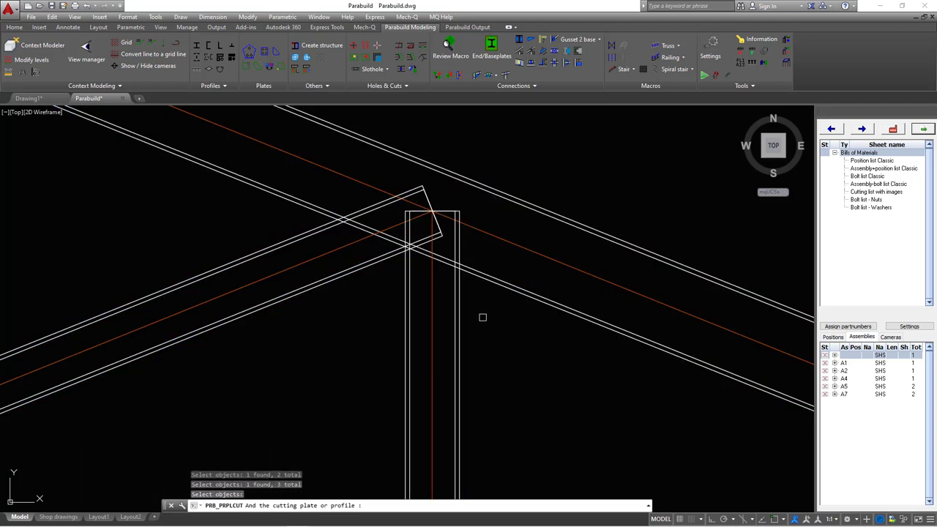
{"action": "left_click", "coordinate": [450, 268]}
{"action": "scroll", "coordinate": [439, 273], "scroll_direction": "down", "scroll_amount": 4}
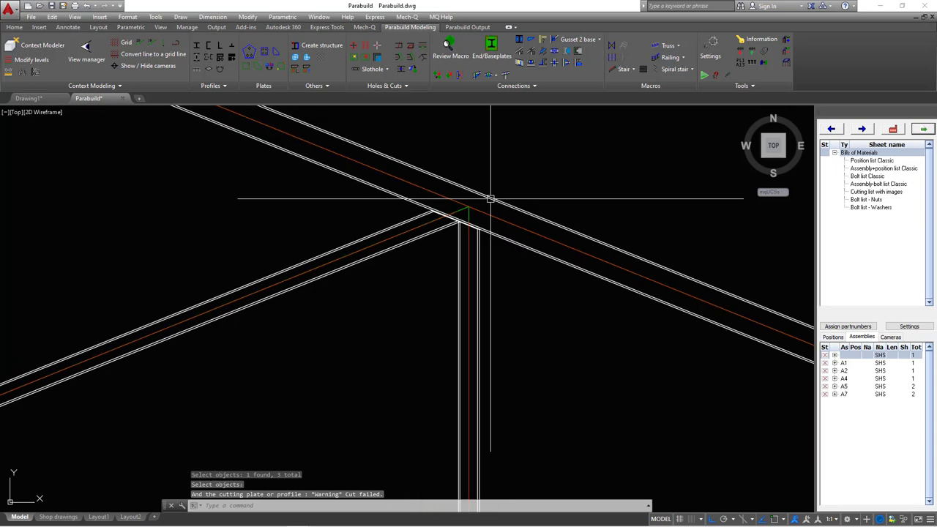
{"action": "scroll", "coordinate": [564, 268], "scroll_direction": "down", "scroll_amount": 4}
{"action": "scroll", "coordinate": [519, 230], "scroll_direction": "up", "scroll_amount": 6}
{"action": "right_click", "coordinate": [524, 214]}
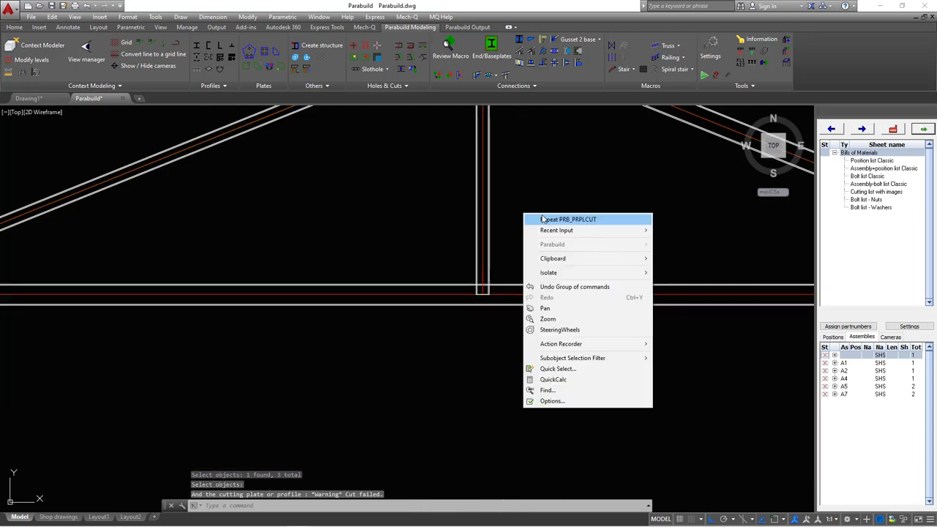
Cut a junction beam and the vertical post against the beam
{"action": "left_click", "coordinate": [546, 220]}
{"action": "scroll", "coordinate": [494, 282], "scroll_direction": "up", "scroll_amount": 4}
{"action": "left_click", "coordinate": [495, 287]}
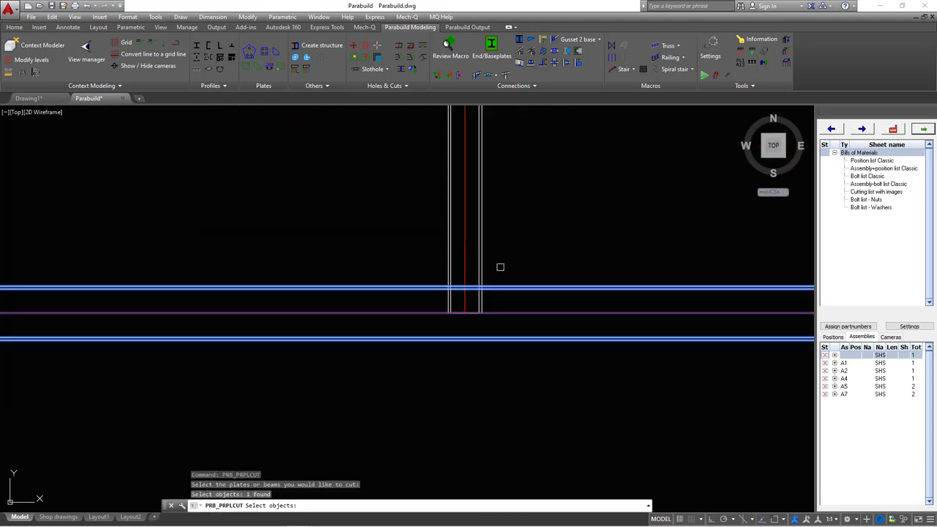
{"action": "left_click", "coordinate": [481, 255]}
{"action": "key", "text": "Return"}
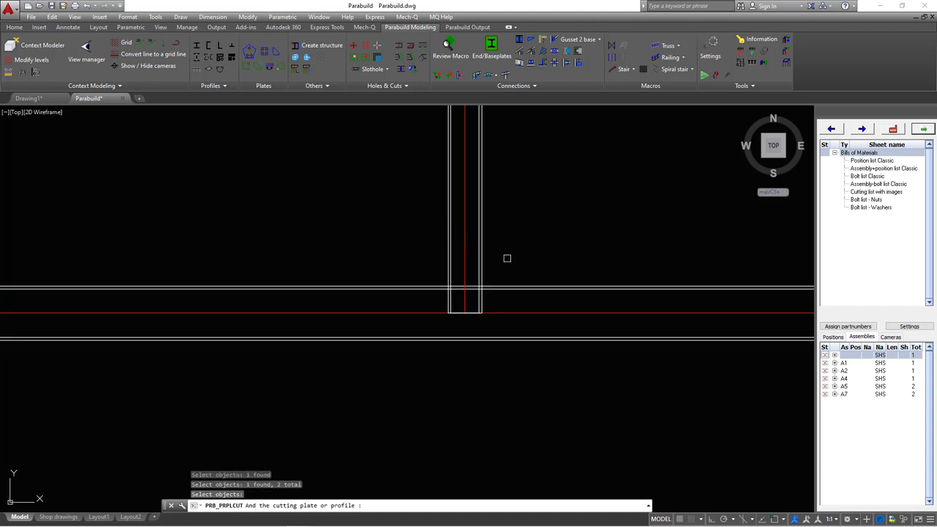
{"action": "left_click", "coordinate": [488, 287]}
{"action": "scroll", "coordinate": [578, 279], "scroll_direction": "down", "scroll_amount": 4}
{"action": "scroll", "coordinate": [578, 279], "scroll_direction": "down", "scroll_amount": 4}
{"action": "scroll", "coordinate": [408, 178], "scroll_direction": "up", "scroll_amount": 5}
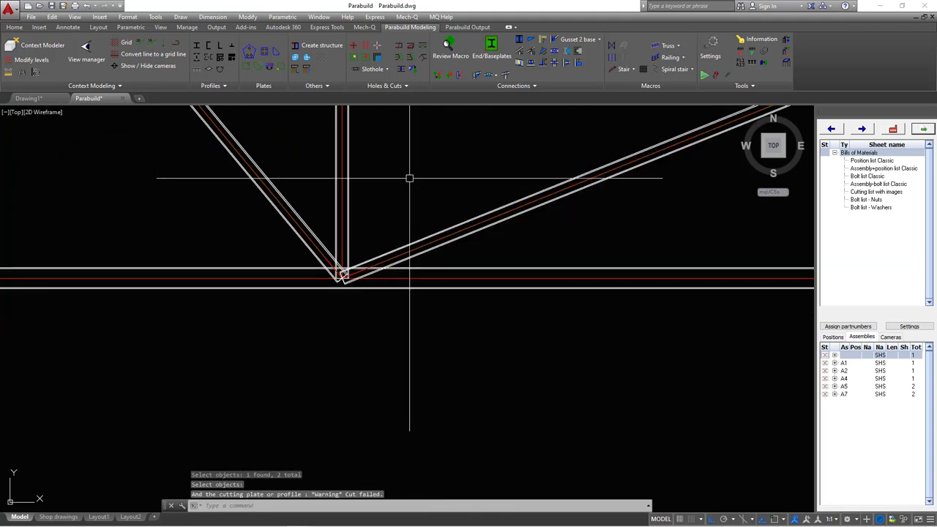
Cut the chord, diagonals and vertical post at the junction back to the bottom chord
{"action": "right_click", "coordinate": [408, 178]}
{"action": "left_click", "coordinate": [454, 186]}
{"action": "scroll", "coordinate": [369, 277], "scroll_direction": "up", "scroll_amount": 2}
{"action": "left_click", "coordinate": [458, 257]}
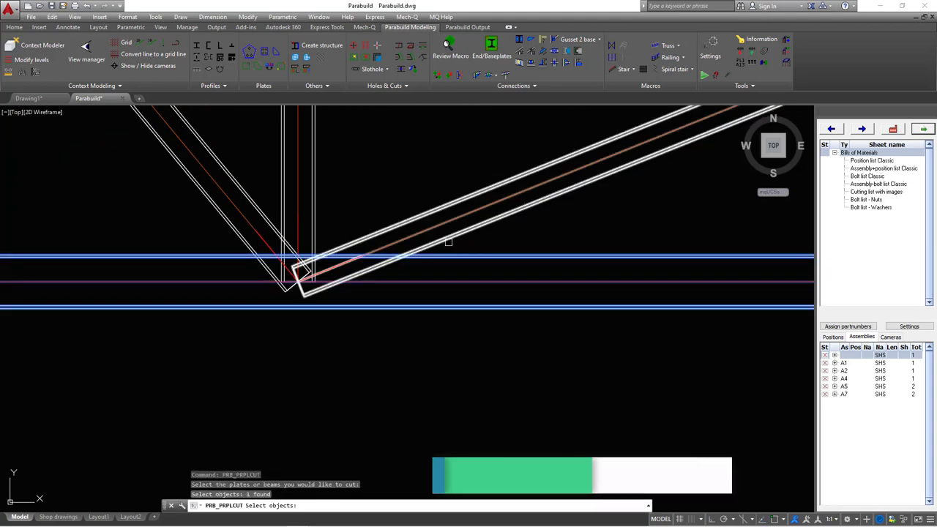
{"action": "left_click", "coordinate": [445, 240]}
{"action": "left_click", "coordinate": [313, 187]}
{"action": "left_click", "coordinate": [252, 198]}
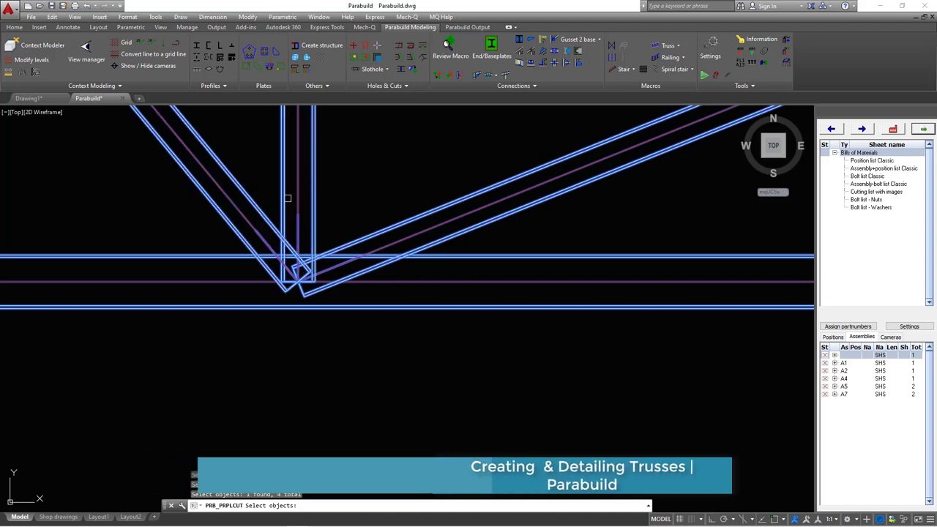
{"action": "key", "text": "Return"}
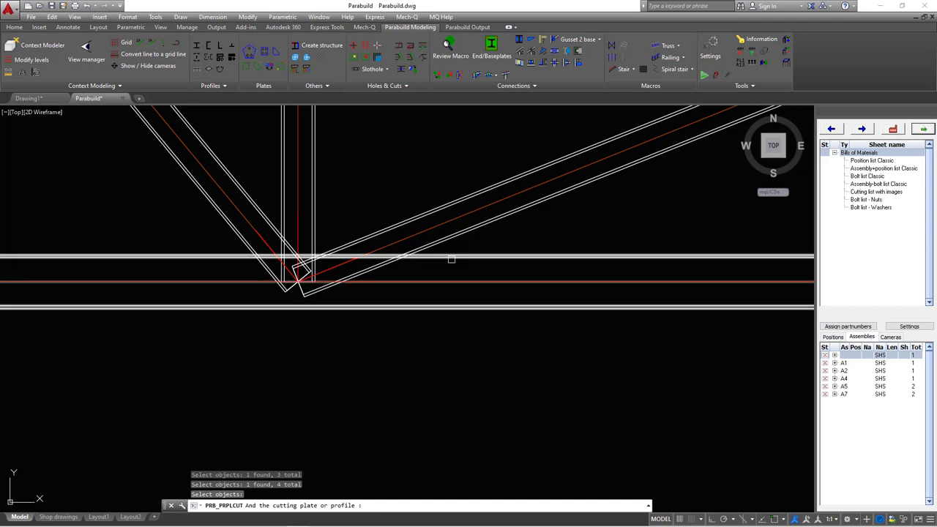
{"action": "left_click", "coordinate": [452, 260]}
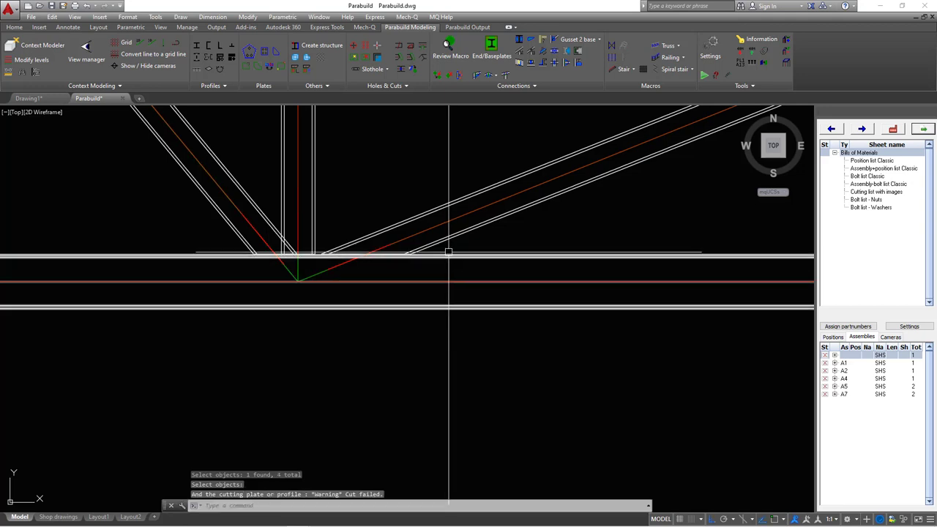
Cut the remaining vertical member back against the chord
{"action": "right_click", "coordinate": [372, 195]}
{"action": "left_click", "coordinate": [396, 200]}
{"action": "scroll", "coordinate": [498, 249], "scroll_direction": "down", "scroll_amount": 5}
{"action": "scroll", "coordinate": [498, 249], "scroll_direction": "down", "scroll_amount": 5}
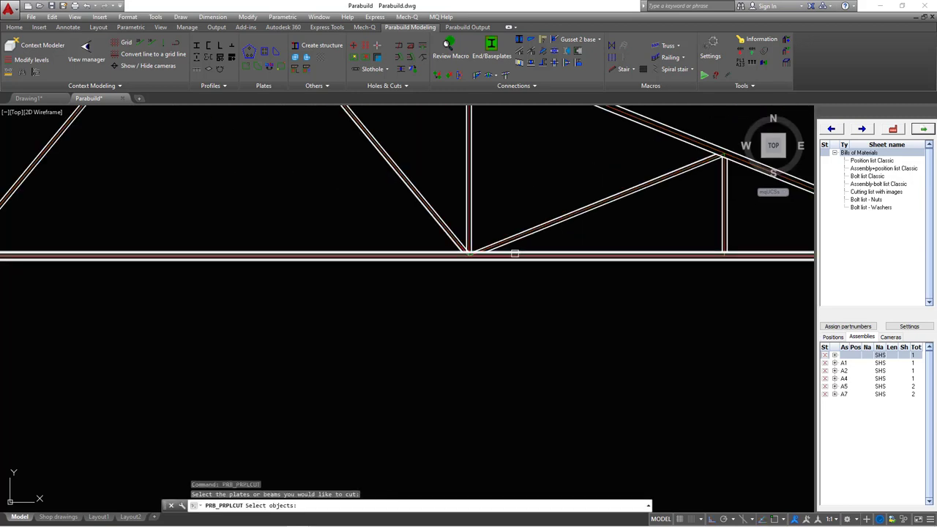
{"action": "scroll", "coordinate": [411, 271], "scroll_direction": "up", "scroll_amount": 5}
{"action": "scroll", "coordinate": [411, 271], "scroll_direction": "down", "scroll_amount": 2}
{"action": "scroll", "coordinate": [205, 282], "scroll_direction": "up", "scroll_amount": 8}
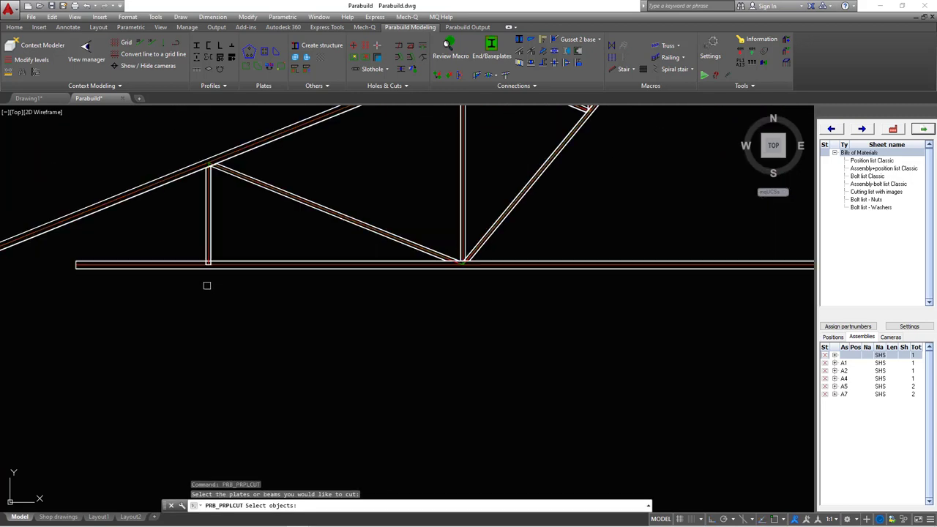
{"action": "left_click", "coordinate": [218, 214]}
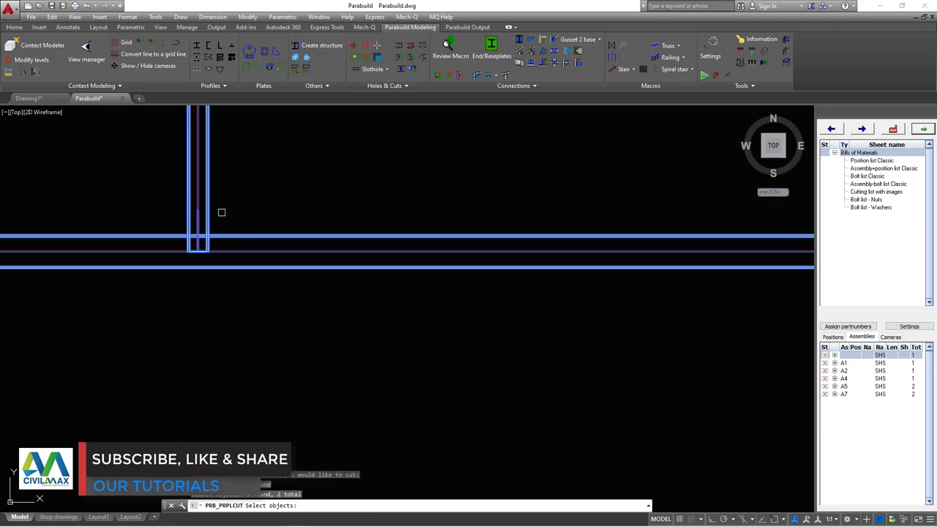
{"action": "key", "text": "Return"}
{"action": "left_click", "coordinate": [242, 238]}
{"action": "scroll", "coordinate": [232, 243], "scroll_direction": "down", "scroll_amount": 3}
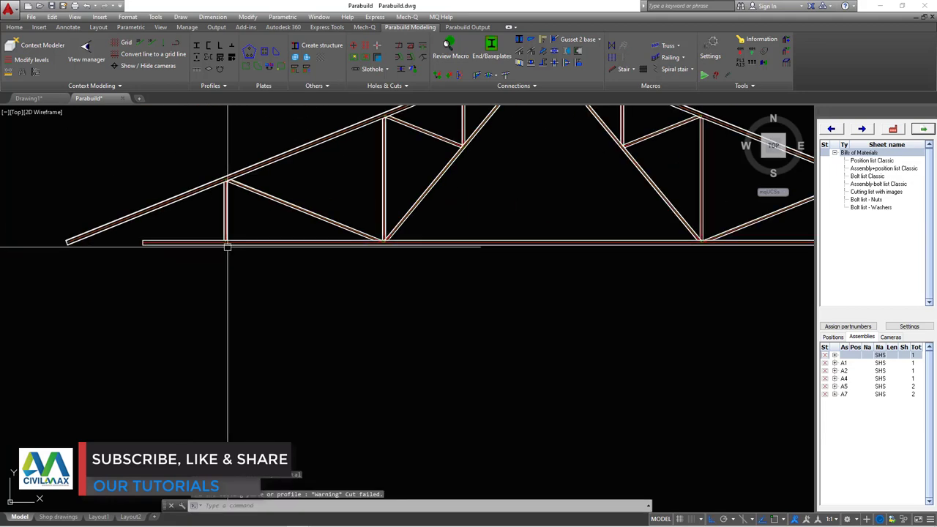
{"action": "scroll", "coordinate": [227, 182], "scroll_direction": "up", "scroll_amount": 5}
{"action": "scroll", "coordinate": [278, 198], "scroll_direction": "down", "scroll_amount": 3}
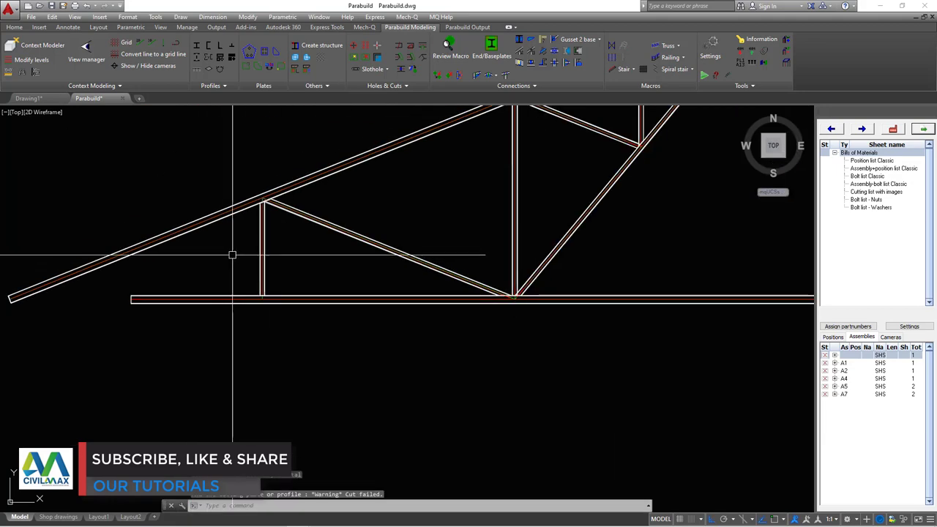
{"action": "scroll", "coordinate": [117, 280], "scroll_direction": "up", "scroll_amount": 2}
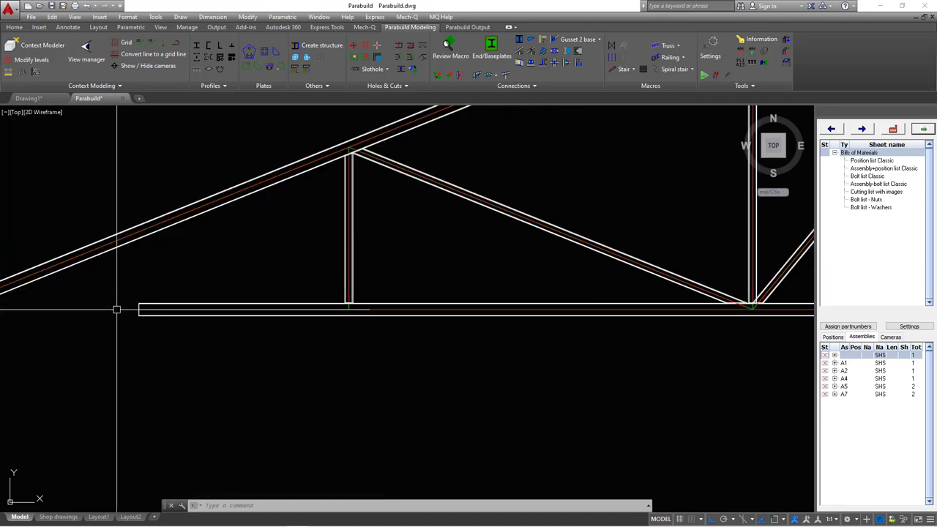
{"action": "scroll", "coordinate": [83, 310], "scroll_direction": "up", "scroll_amount": 4}
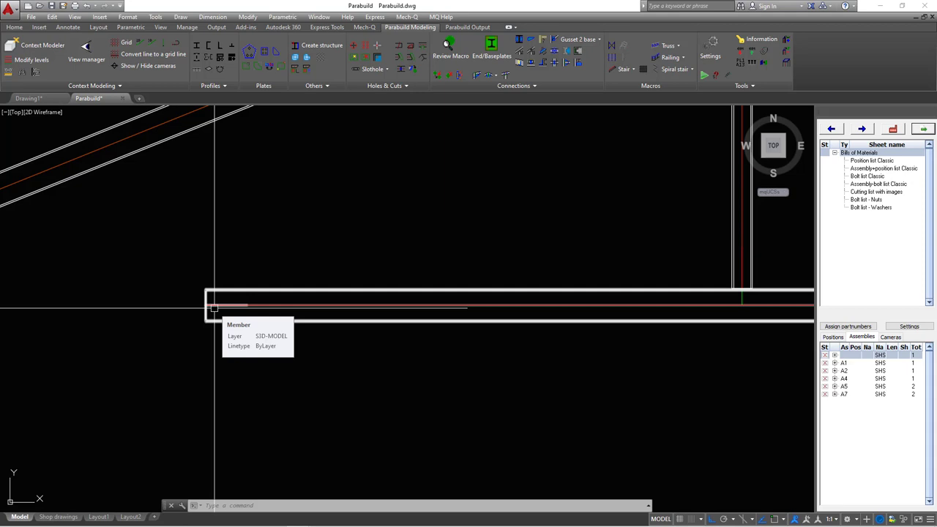
{"action": "scroll", "coordinate": [186, 259], "scroll_direction": "down", "scroll_amount": 2}
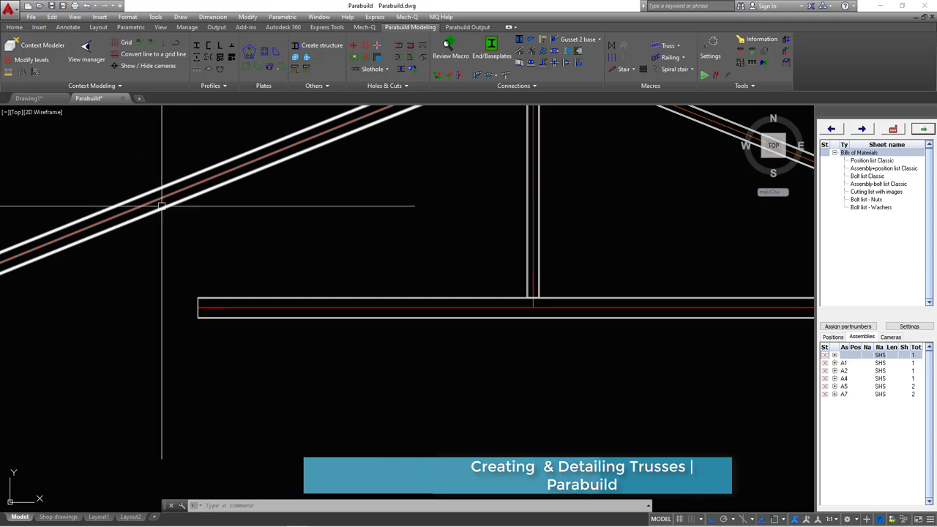
{"action": "mouse_move", "coordinate": [162, 206]}
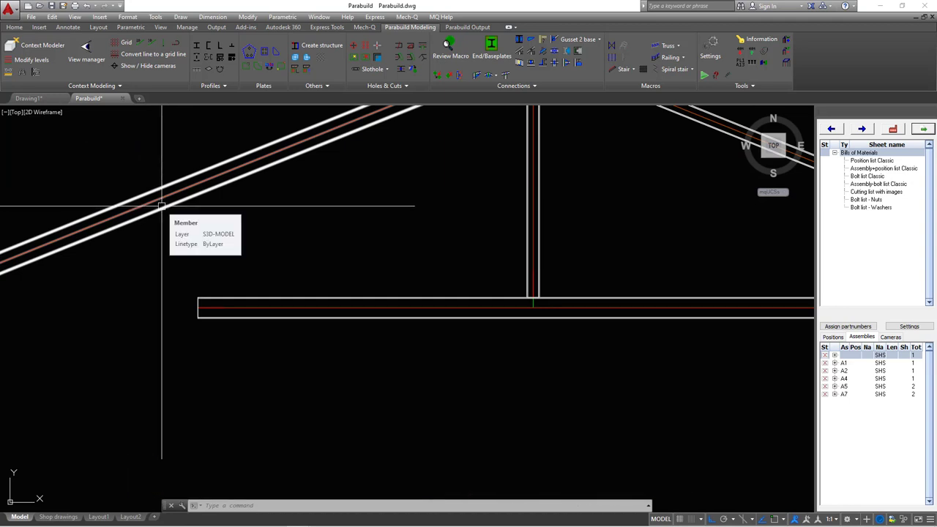
{"action": "scroll", "coordinate": [183, 233], "scroll_direction": "down", "scroll_amount": 5}
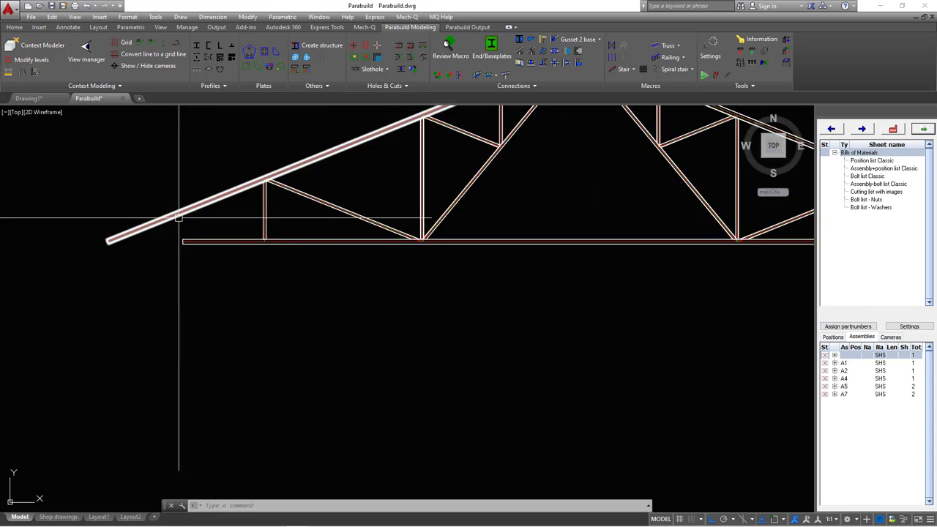
{"action": "scroll", "coordinate": [186, 240], "scroll_direction": "down", "scroll_amount": 3}
{"action": "scroll", "coordinate": [609, 232], "scroll_direction": "up", "scroll_amount": 1}
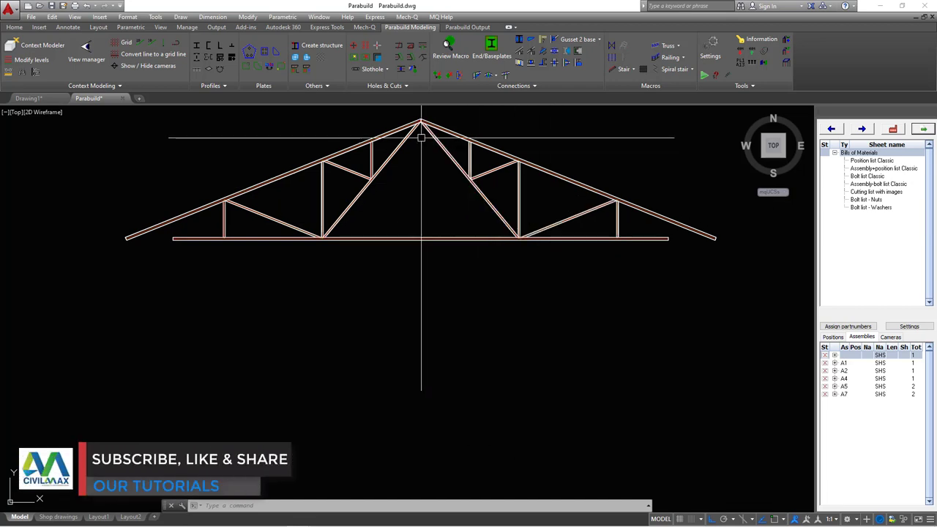
{"action": "scroll", "coordinate": [421, 124], "scroll_direction": "up", "scroll_amount": 2}
{"action": "middle_click_drag", "start_coordinate": [482, 137], "coordinate": [444, 205]}
{"action": "scroll", "coordinate": [408, 207], "scroll_direction": "up", "scroll_amount": 4}
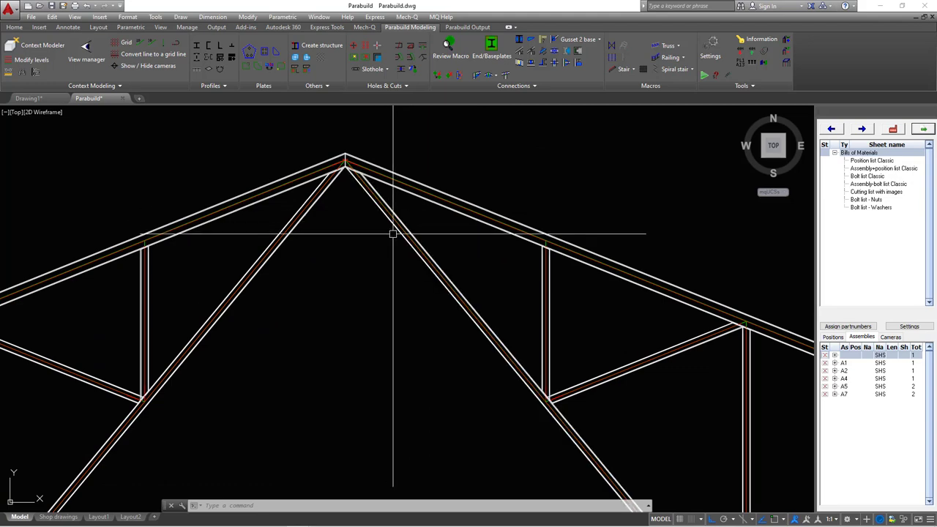
{"action": "scroll", "coordinate": [418, 214], "scroll_direction": "down", "scroll_amount": 4}
Switch to the Parabuild Output tools and zoom in on the truss apex
{"action": "left_click", "coordinate": [459, 27]}
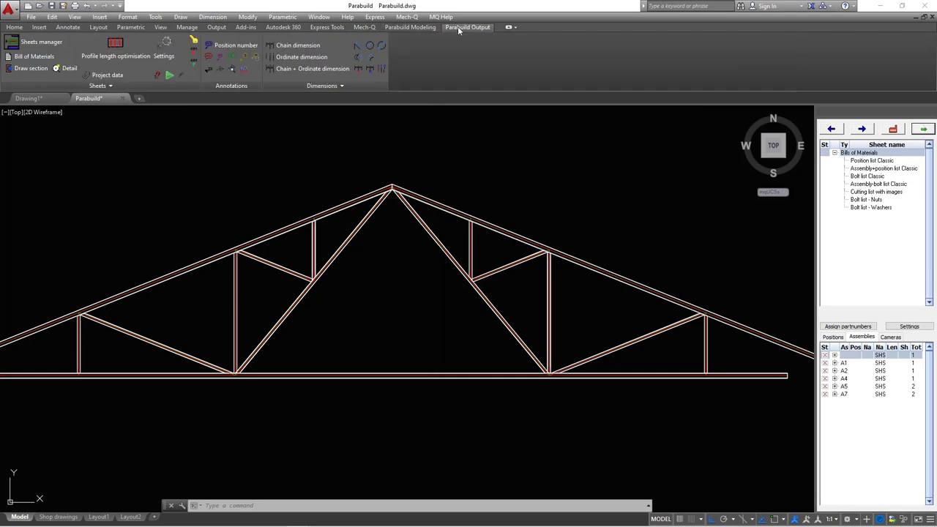
{"action": "scroll", "coordinate": [278, 241], "scroll_direction": "up", "scroll_amount": 2}
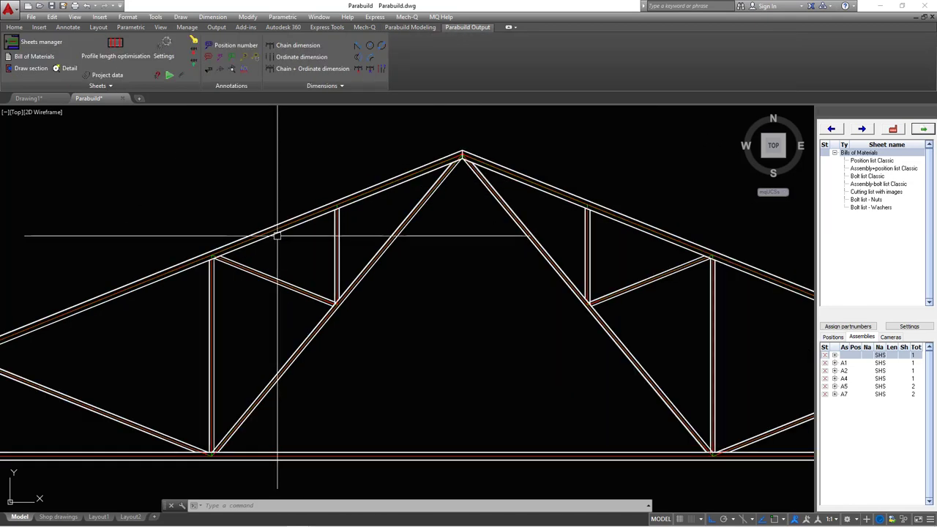
{"action": "scroll", "coordinate": [308, 246], "scroll_direction": "down", "scroll_amount": 3}
{"action": "middle_click_drag", "start_coordinate": [314, 234], "coordinate": [260, 219]}
{"action": "scroll", "coordinate": [245, 220], "scroll_direction": "up", "scroll_amount": 4}
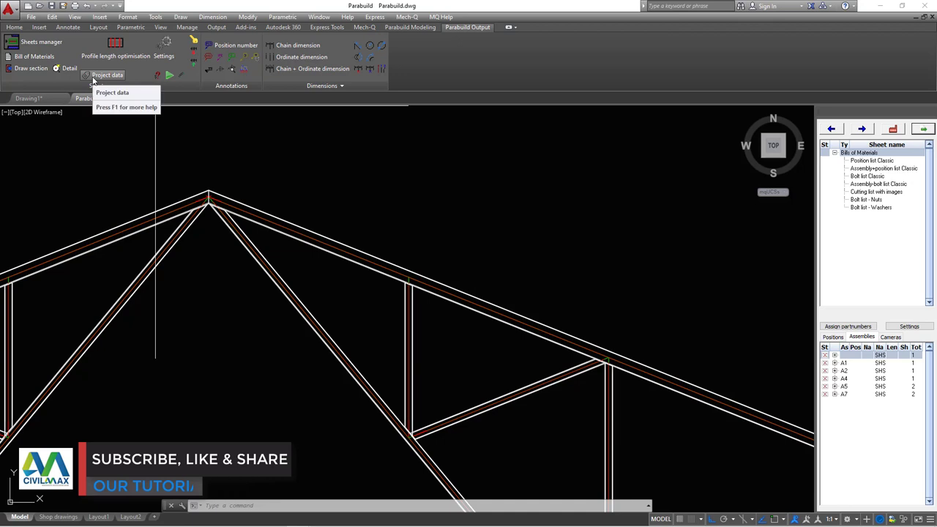
Begin an aligned dimension from the truss apex, then abandon the misplaced first attempt
{"action": "left_click", "coordinate": [358, 49]}
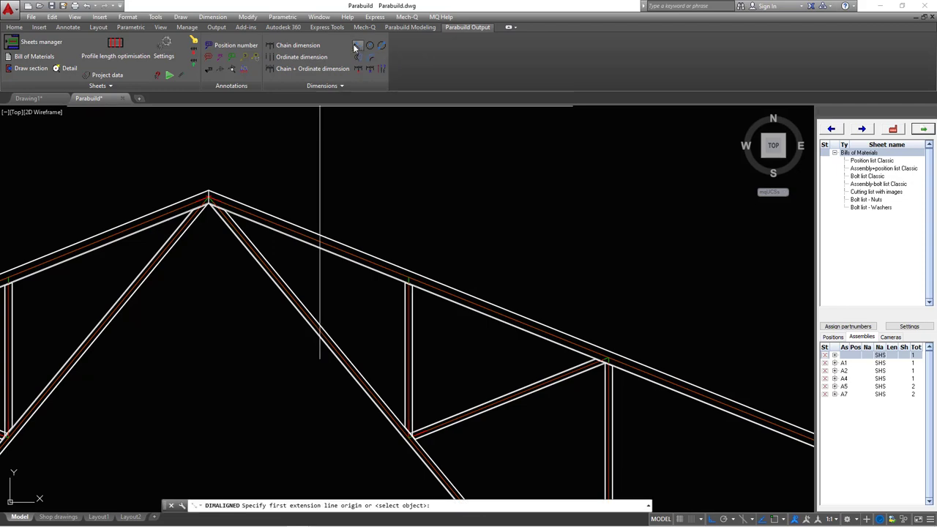
{"action": "scroll", "coordinate": [210, 198], "scroll_direction": "up", "scroll_amount": 4}
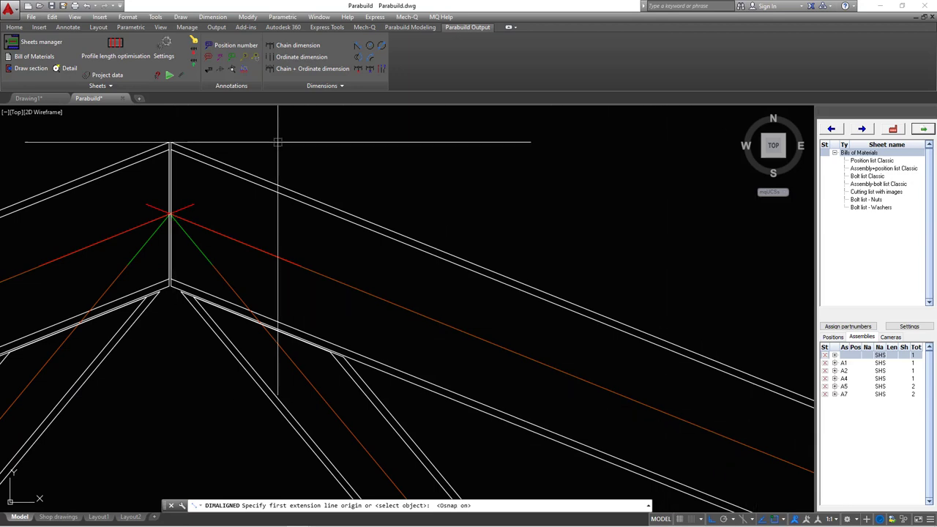
{"action": "scroll", "coordinate": [163, 131], "scroll_direction": "up", "scroll_amount": 3}
{"action": "left_click", "coordinate": [183, 161]}
{"action": "scroll", "coordinate": [183, 161], "scroll_direction": "down", "scroll_amount": 3}
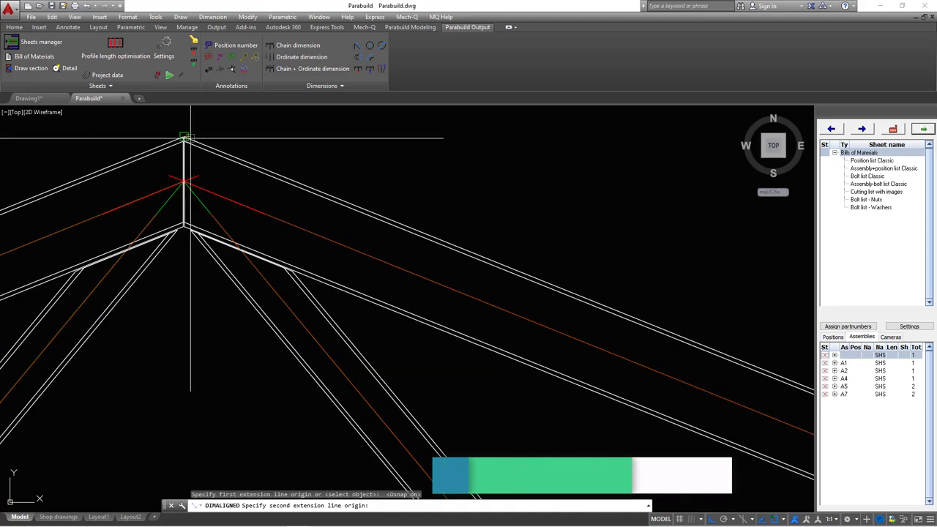
{"action": "scroll", "coordinate": [508, 290], "scroll_direction": "up", "scroll_amount": 4}
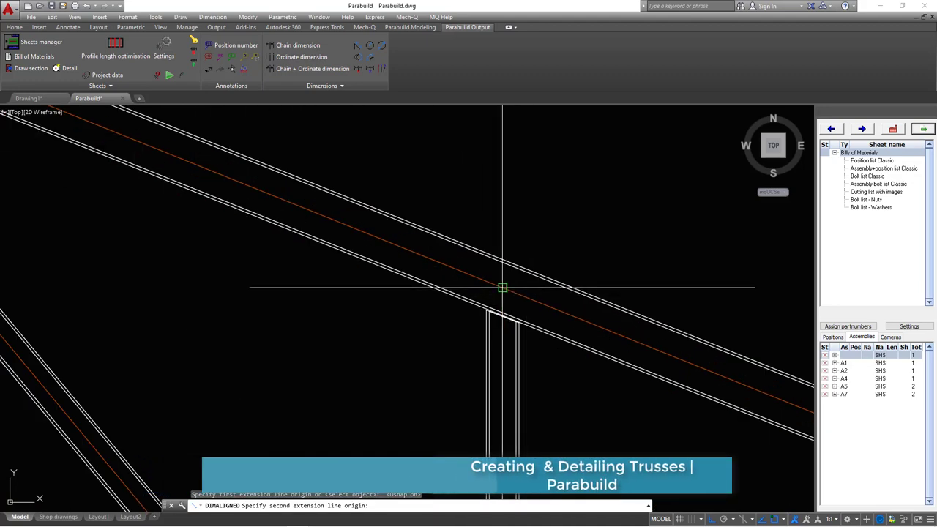
{"action": "left_click", "coordinate": [507, 290]}
{"action": "scroll", "coordinate": [508, 266], "scroll_direction": "down", "scroll_amount": 3}
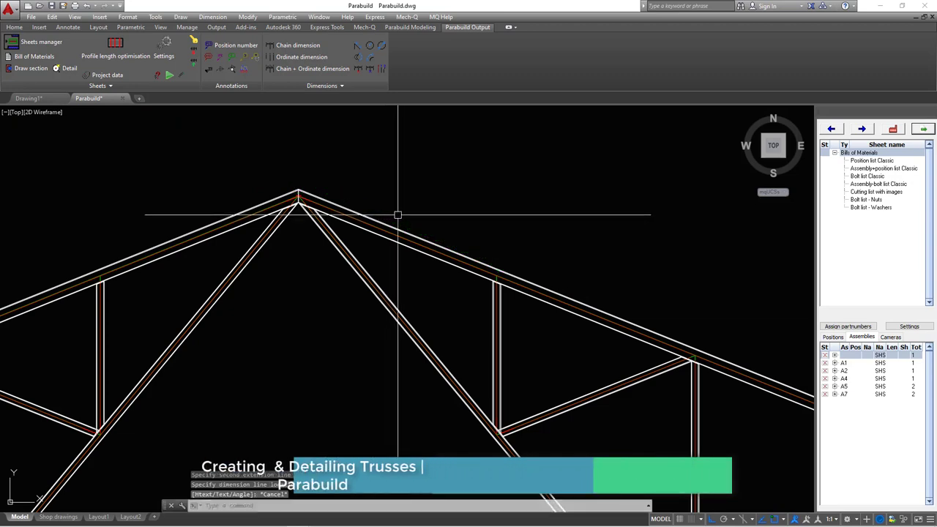
{"action": "right_click", "coordinate": [398, 178]}
Place a 1347 aligned dimension above the top chord to the first vertical's joint
{"action": "left_click", "coordinate": [417, 193]}
{"action": "right_click", "coordinate": [454, 178]}
{"action": "scroll", "coordinate": [311, 201], "scroll_direction": "up", "scroll_amount": 6}
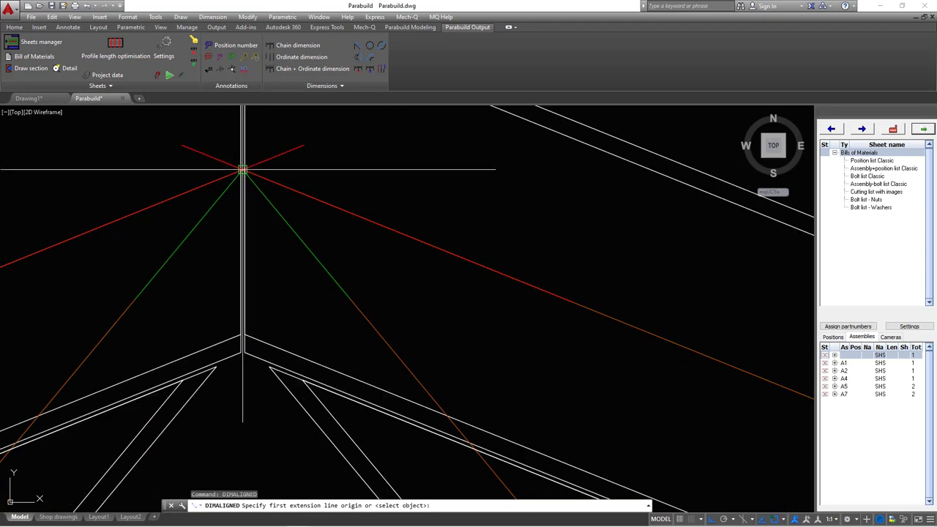
{"action": "scroll", "coordinate": [242, 170], "scroll_direction": "up", "scroll_amount": 2}
{"action": "scroll", "coordinate": [243, 173], "scroll_direction": "down", "scroll_amount": 4}
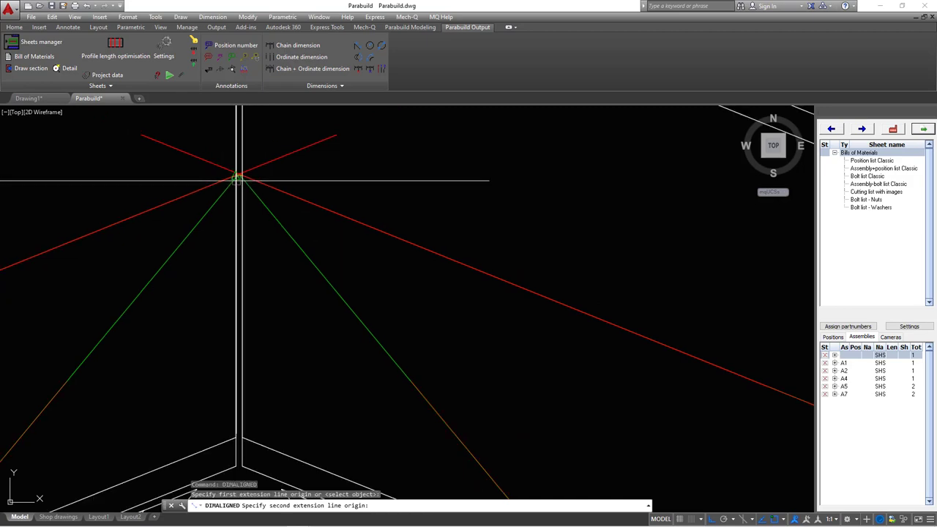
{"action": "scroll", "coordinate": [526, 299], "scroll_direction": "up", "scroll_amount": 5}
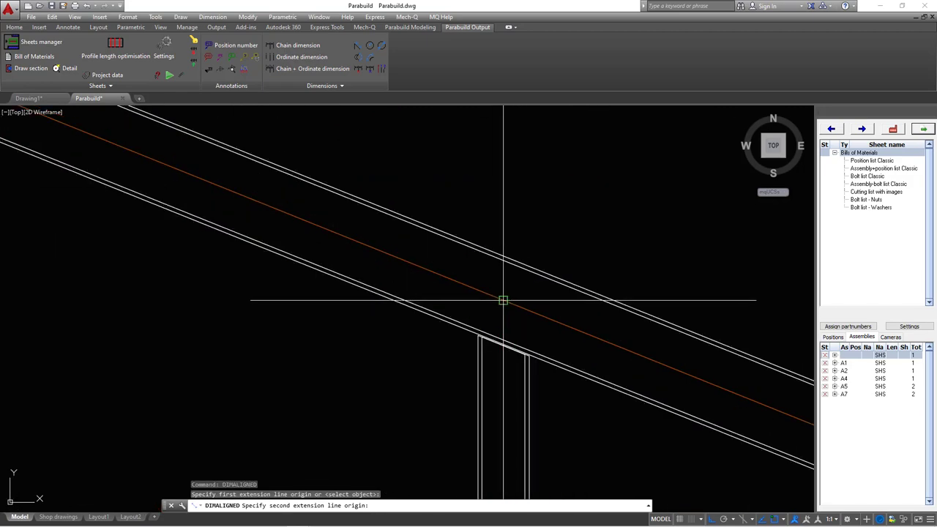
{"action": "left_click", "coordinate": [503, 299]}
{"action": "scroll", "coordinate": [500, 304], "scroll_direction": "down", "scroll_amount": 4}
{"action": "scroll", "coordinate": [440, 246], "scroll_direction": "up", "scroll_amount": 4}
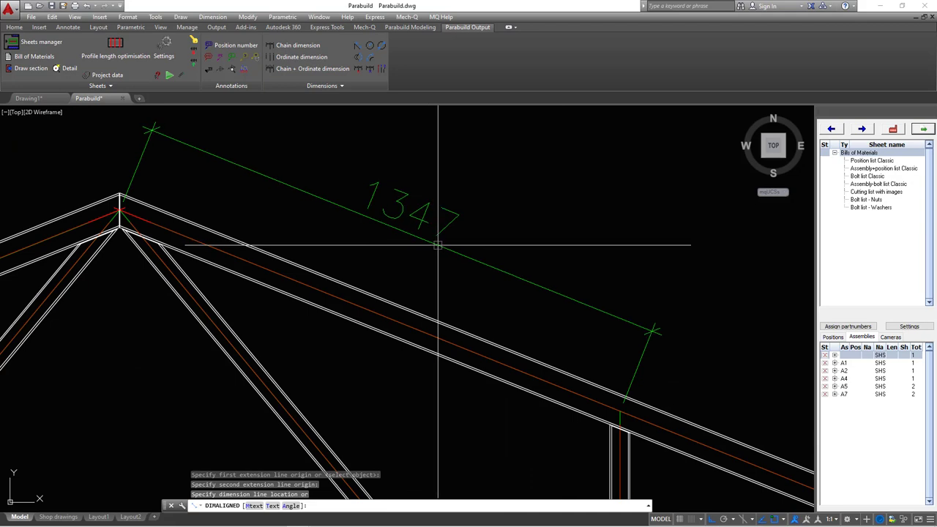
{"action": "left_click", "coordinate": [485, 207]}
{"action": "key", "text": "Return"}
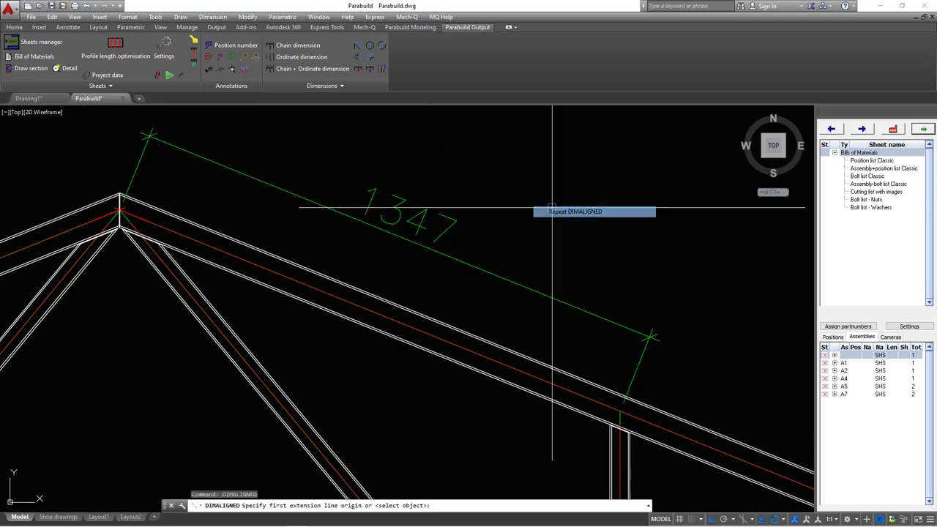
Add a 1347 aligned dimension from the vertical's joint to the following rafter joint
{"action": "scroll", "coordinate": [425, 266], "scroll_direction": "down", "scroll_amount": 3}
{"action": "scroll", "coordinate": [460, 288], "scroll_direction": "up", "scroll_amount": 5}
{"action": "left_click", "coordinate": [452, 256]}
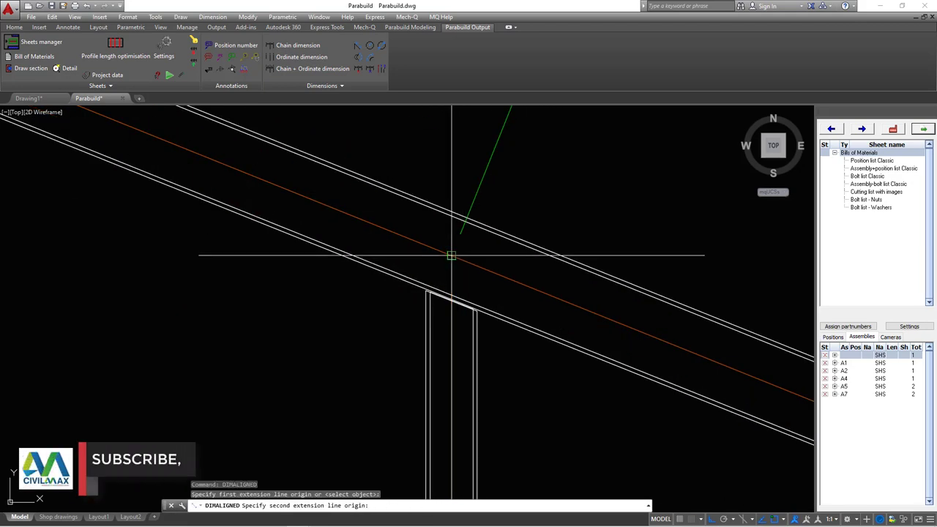
{"action": "scroll", "coordinate": [366, 235], "scroll_direction": "down", "scroll_amount": 4}
{"action": "scroll", "coordinate": [562, 323], "scroll_direction": "up", "scroll_amount": 4}
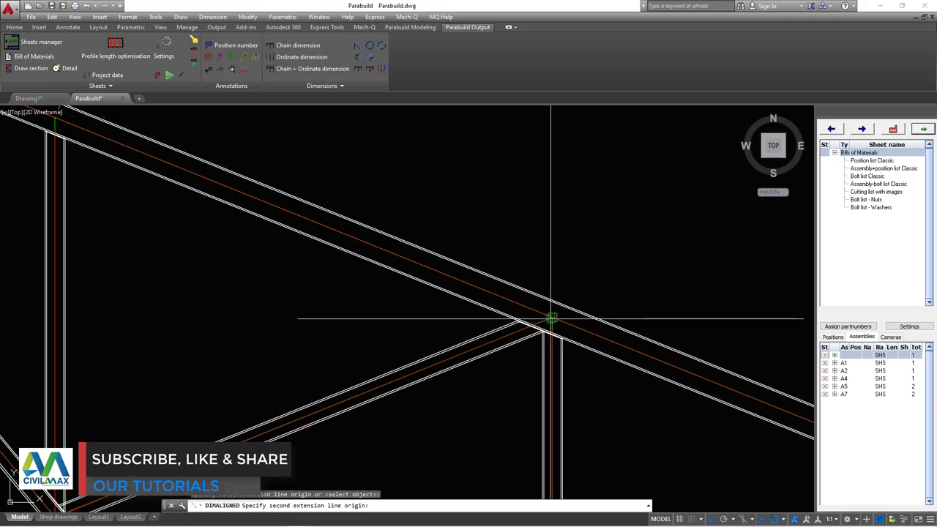
{"action": "left_click", "coordinate": [551, 318]}
{"action": "scroll", "coordinate": [504, 315], "scroll_direction": "down", "scroll_amount": 4}
{"action": "scroll", "coordinate": [373, 246], "scroll_direction": "up", "scroll_amount": 5}
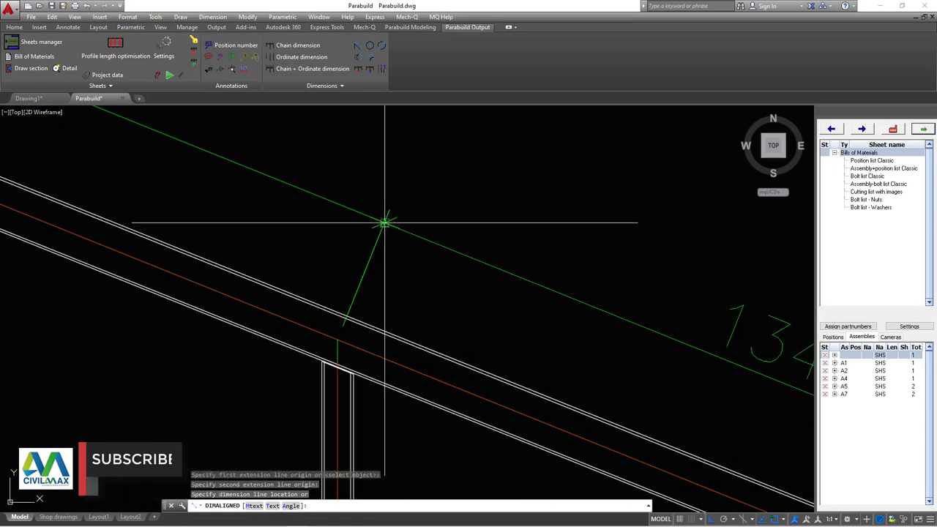
{"action": "left_click", "coordinate": [385, 221]}
Add a 2694 aligned dimension to the next rafter joint, placed above the rafter
{"action": "right_click", "coordinate": [473, 193]}
{"action": "left_click", "coordinate": [505, 197]}
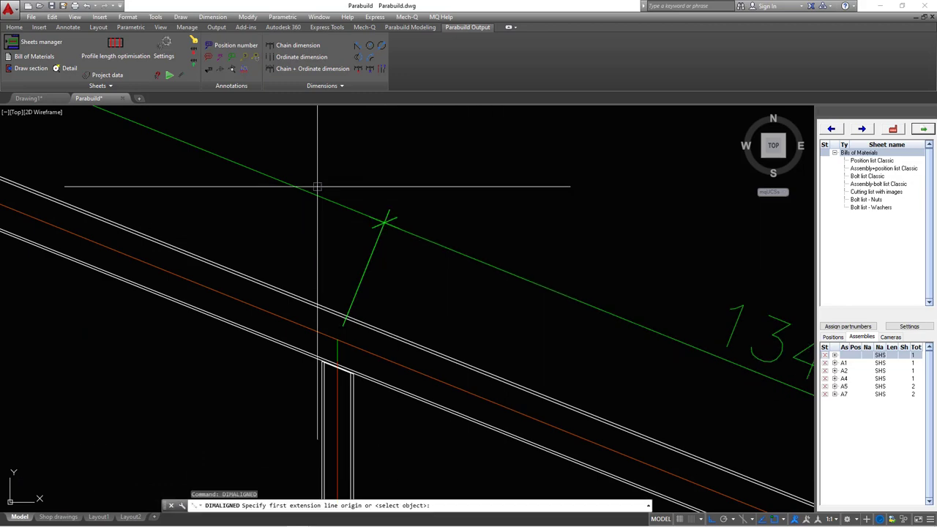
{"action": "scroll", "coordinate": [317, 186], "scroll_direction": "down", "scroll_amount": 4}
{"action": "scroll", "coordinate": [634, 300], "scroll_direction": "up", "scroll_amount": 5}
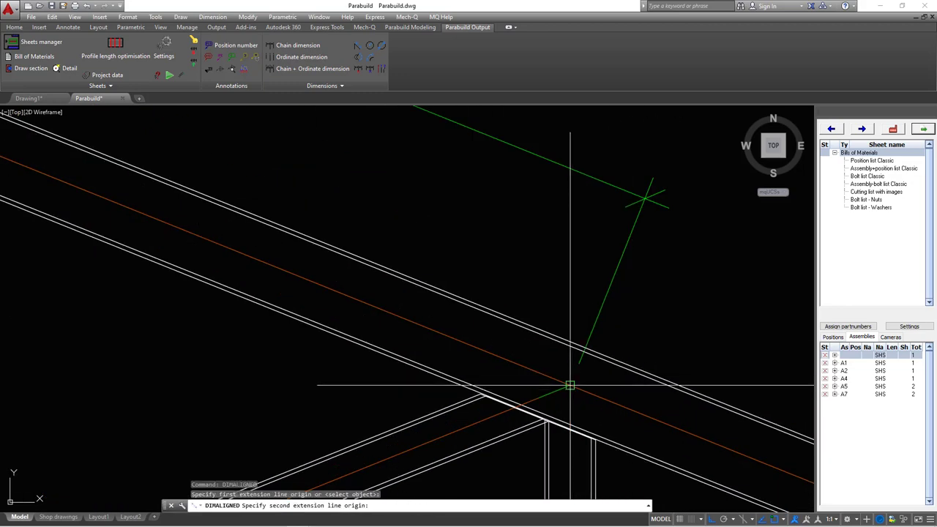
{"action": "scroll", "coordinate": [571, 385], "scroll_direction": "down", "scroll_amount": 4}
{"action": "scroll", "coordinate": [629, 356], "scroll_direction": "up", "scroll_amount": 5}
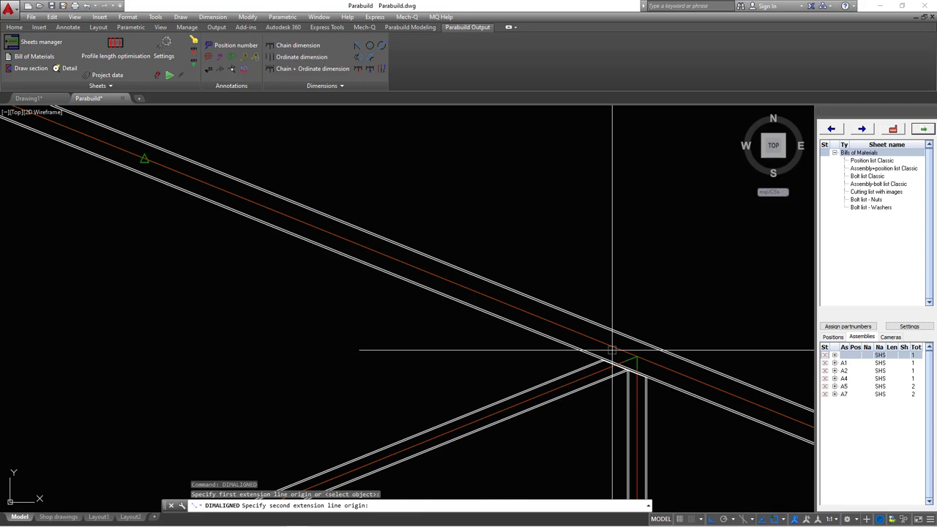
{"action": "left_click", "coordinate": [649, 360]}
{"action": "scroll", "coordinate": [418, 251], "scroll_direction": "down", "scroll_amount": 4}
{"action": "scroll", "coordinate": [408, 258], "scroll_direction": "up", "scroll_amount": 5}
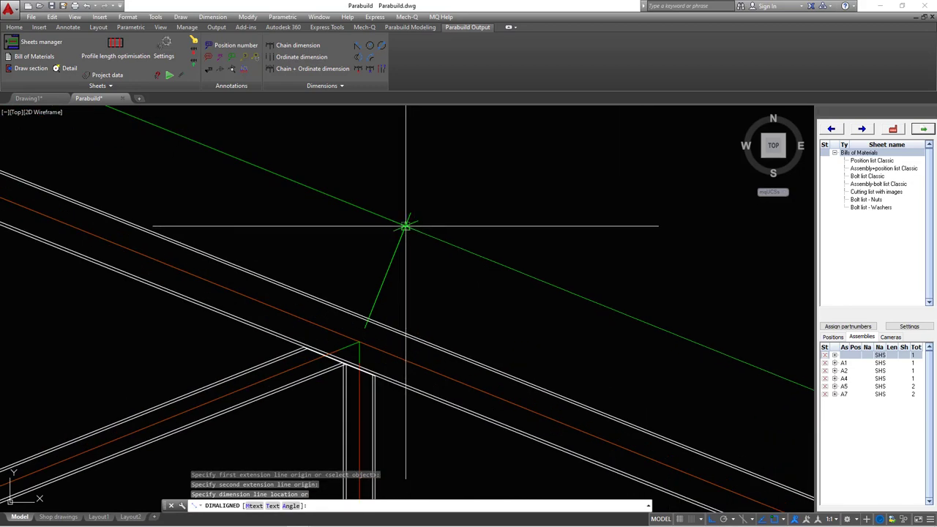
{"action": "left_click", "coordinate": [486, 184]}
Add the final 2694 aligned dimension from the rafter-post joint to the rafter end
{"action": "right_click", "coordinate": [481, 186]}
{"action": "left_click", "coordinate": [505, 189]}
{"action": "scroll", "coordinate": [694, 371], "scroll_direction": "down", "scroll_amount": 2}
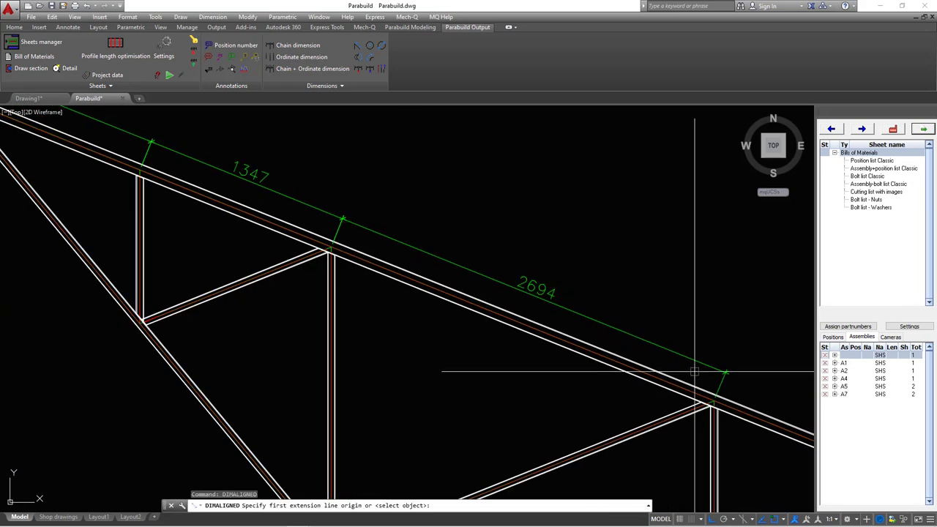
{"action": "scroll", "coordinate": [258, 228], "scroll_direction": "down", "scroll_amount": 4}
{"action": "scroll", "coordinate": [444, 298], "scroll_direction": "up", "scroll_amount": 6}
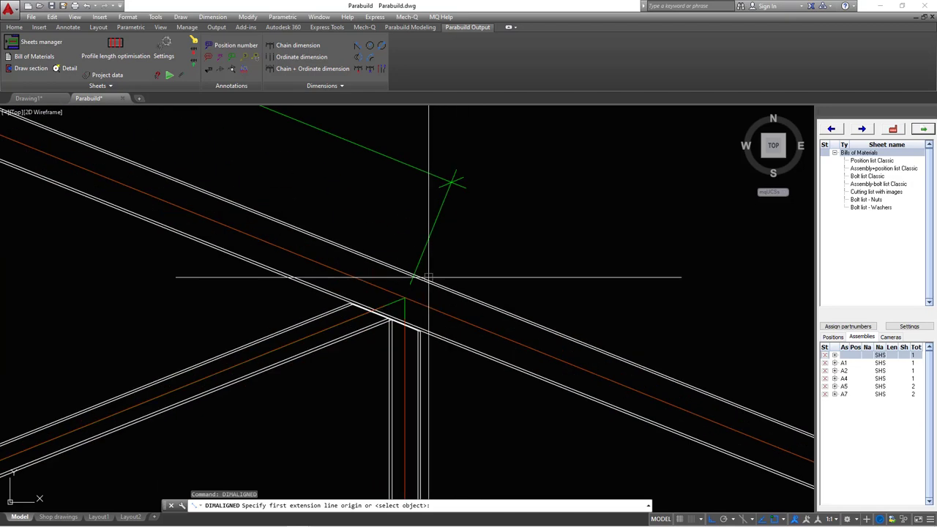
{"action": "left_click", "coordinate": [383, 320]}
{"action": "scroll", "coordinate": [351, 220], "scroll_direction": "down", "scroll_amount": 6}
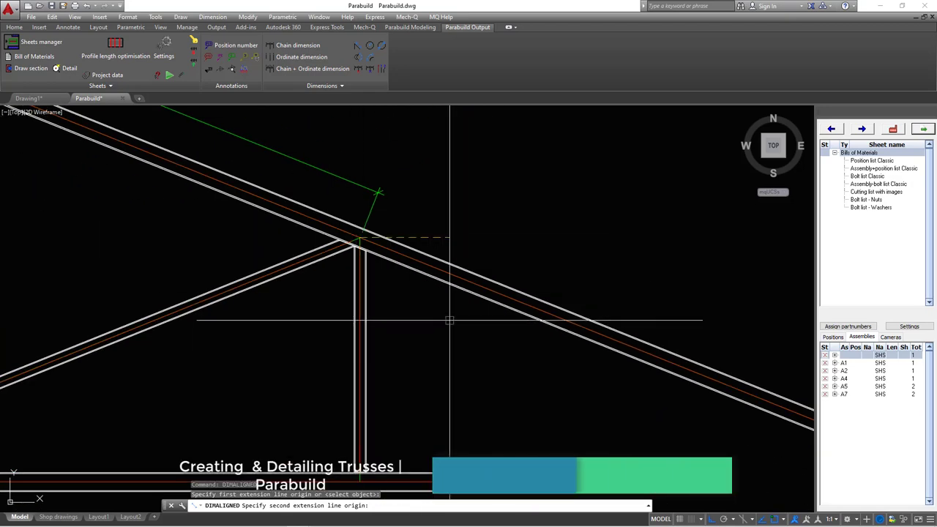
{"action": "scroll", "coordinate": [416, 277], "scroll_direction": "up", "scroll_amount": 5}
{"action": "scroll", "coordinate": [382, 275], "scroll_direction": "up", "scroll_amount": 2}
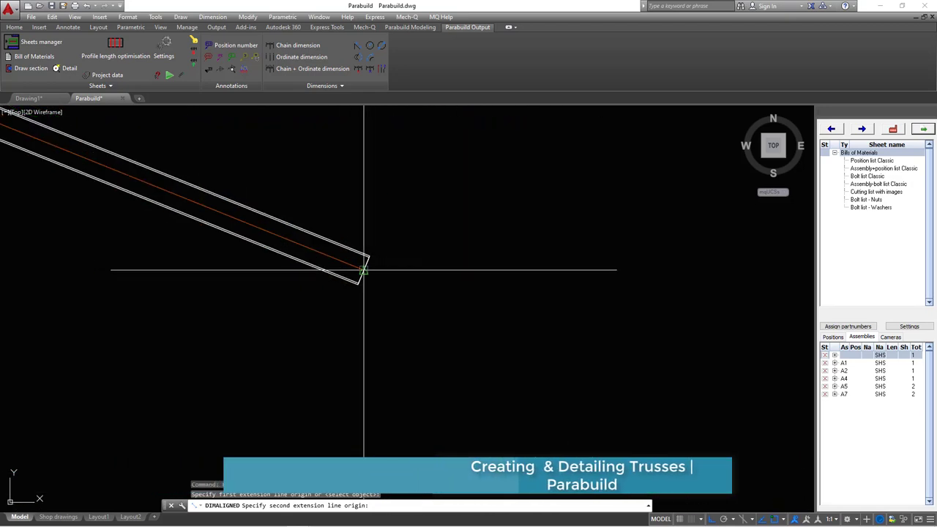
{"action": "left_click", "coordinate": [364, 270]}
{"action": "scroll", "coordinate": [439, 293], "scroll_direction": "down", "scroll_amount": 5}
{"action": "scroll", "coordinate": [286, 226], "scroll_direction": "up", "scroll_amount": 3}
{"action": "scroll", "coordinate": [419, 288], "scroll_direction": "up", "scroll_amount": 3}
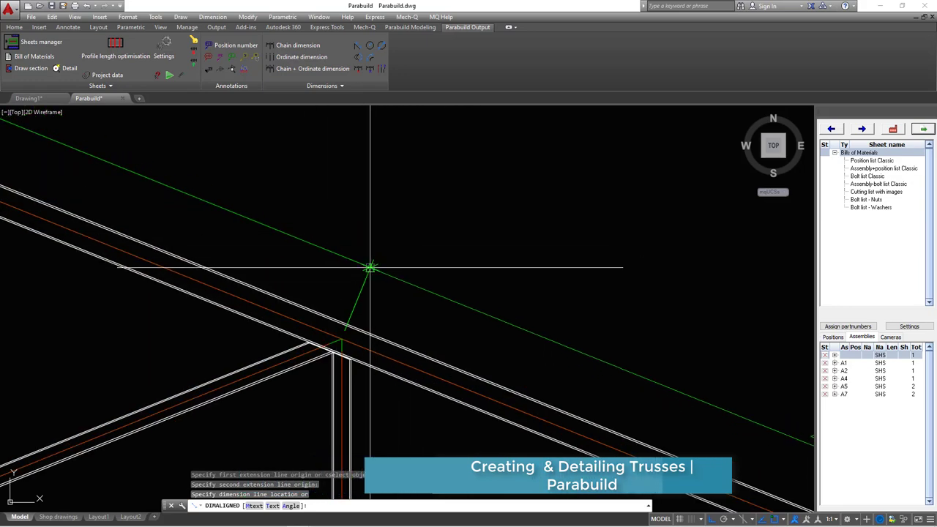
{"action": "left_click", "coordinate": [449, 222]}
{"action": "right_click", "coordinate": [449, 224]}
{"action": "left_click", "coordinate": [483, 227]}
{"action": "scroll", "coordinate": [568, 283], "scroll_direction": "down", "scroll_amount": 5}
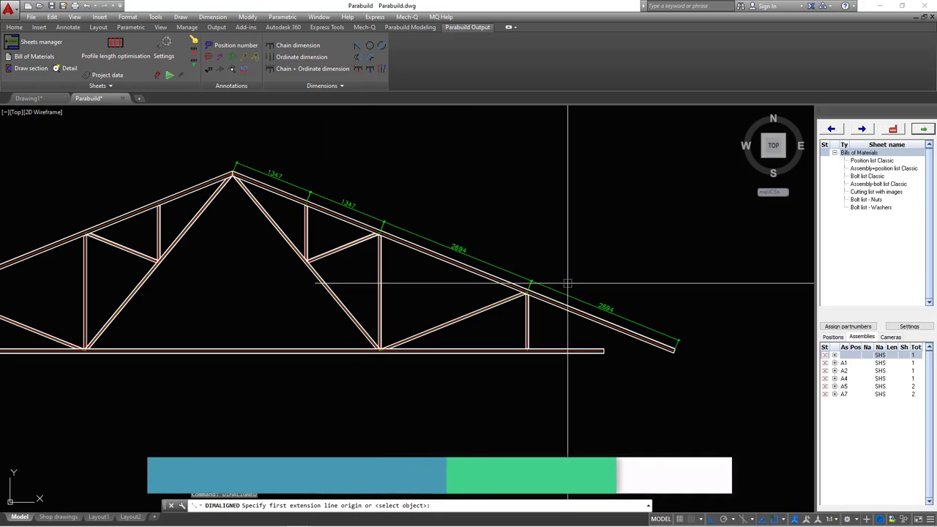
Place an overall 8083 aligned dimension to the rafter end outside the chain, then edit its text
{"action": "scroll", "coordinate": [238, 187], "scroll_direction": "up", "scroll_amount": 8}
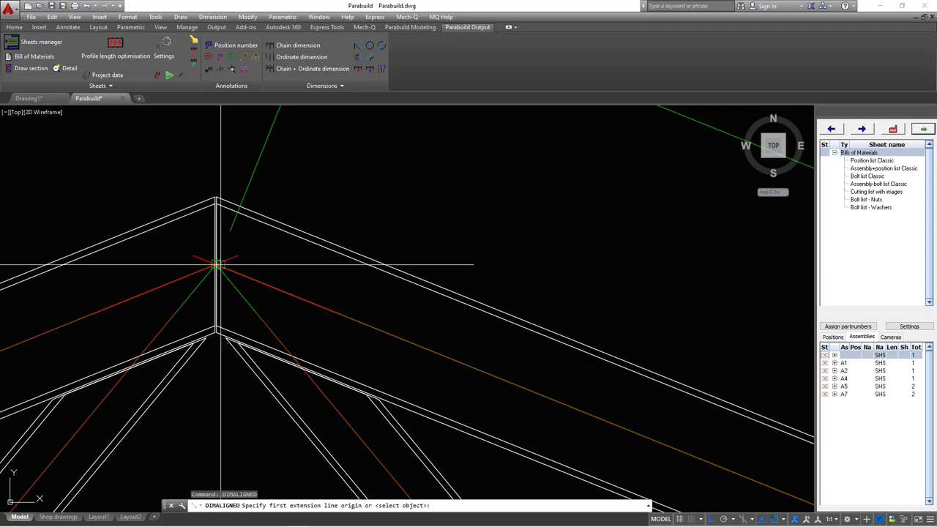
{"action": "scroll", "coordinate": [217, 263], "scroll_direction": "up", "scroll_amount": 3}
{"action": "scroll", "coordinate": [213, 220], "scroll_direction": "down", "scroll_amount": 5}
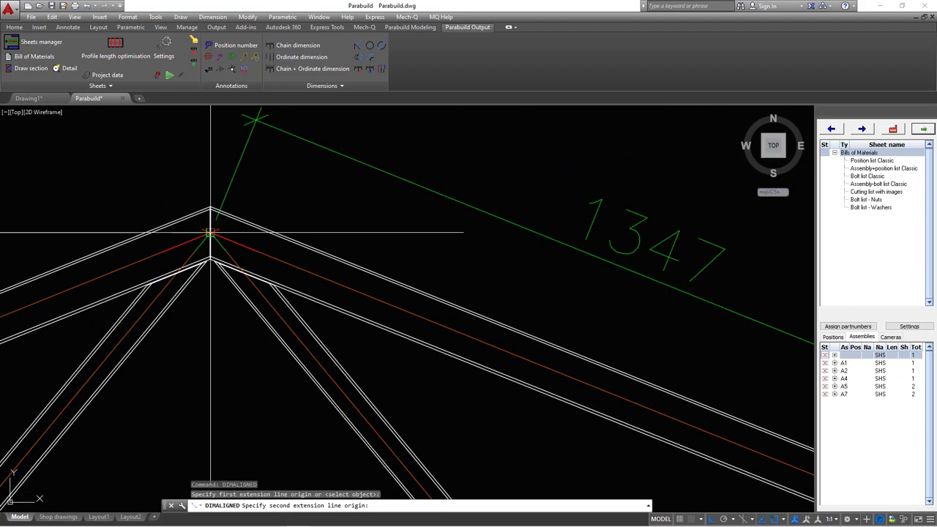
{"action": "scroll", "coordinate": [475, 323], "scroll_direction": "up", "scroll_amount": 6}
{"action": "scroll", "coordinate": [476, 323], "scroll_direction": "down", "scroll_amount": 2}
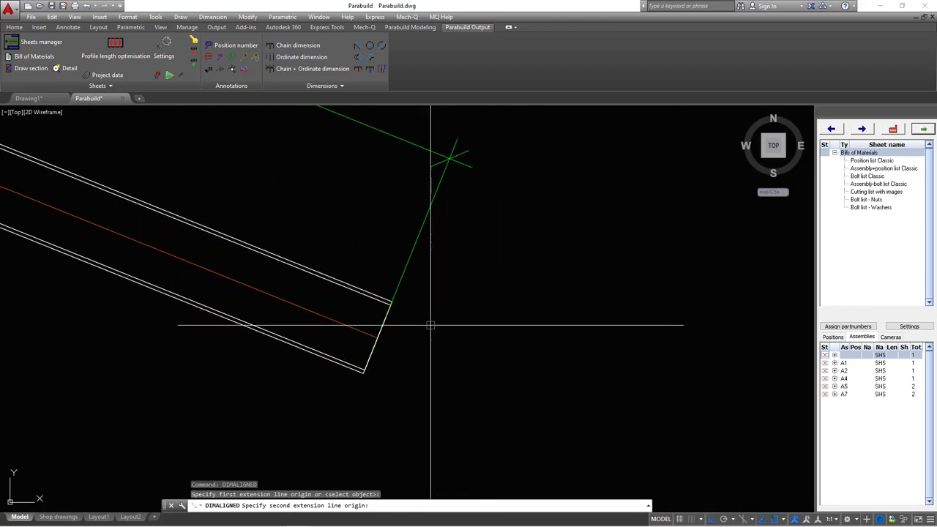
{"action": "left_click", "coordinate": [380, 330]}
{"action": "scroll", "coordinate": [467, 302], "scroll_direction": "down", "scroll_amount": 3}
{"action": "scroll", "coordinate": [466, 302], "scroll_direction": "down", "scroll_amount": 2}
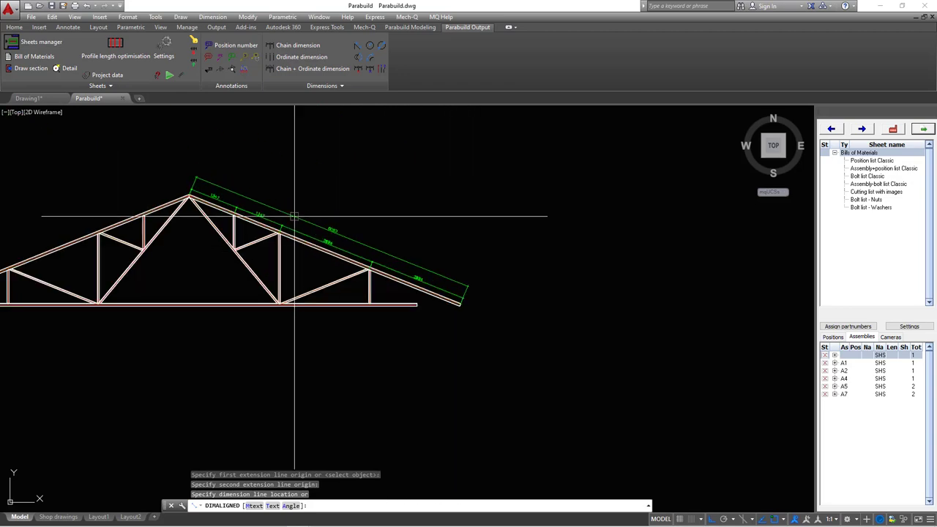
{"action": "scroll", "coordinate": [173, 179], "scroll_direction": "up", "scroll_amount": 6}
{"action": "scroll", "coordinate": [173, 177], "scroll_direction": "down", "scroll_amount": 4}
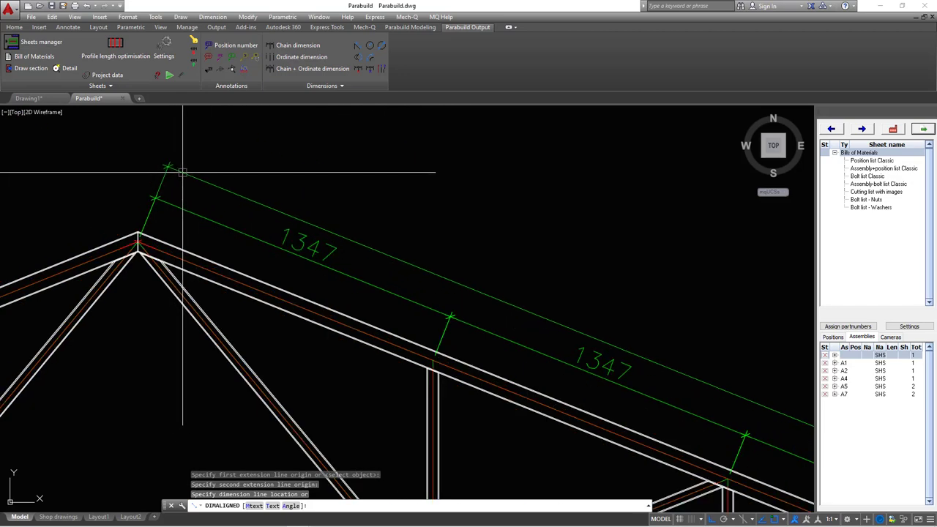
{"action": "left_click", "coordinate": [186, 169]}
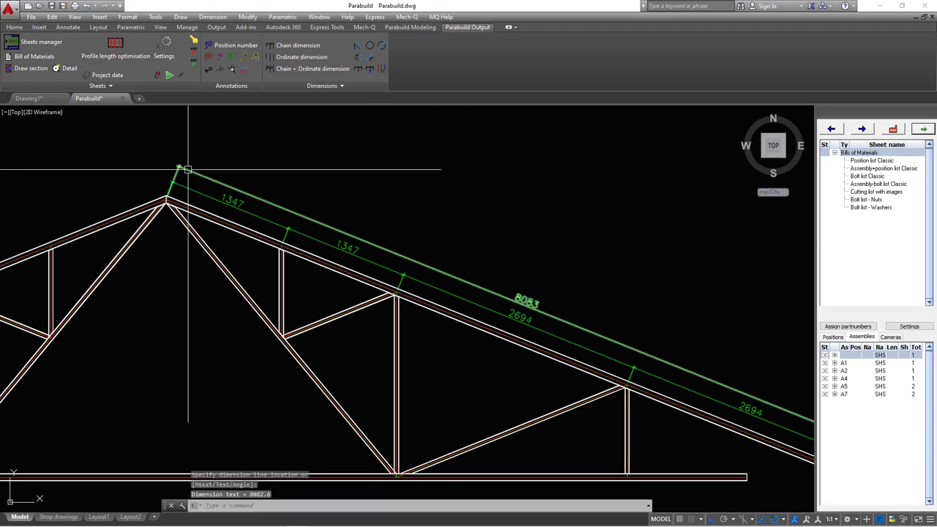
{"action": "scroll", "coordinate": [512, 302], "scroll_direction": "up", "scroll_amount": 8}
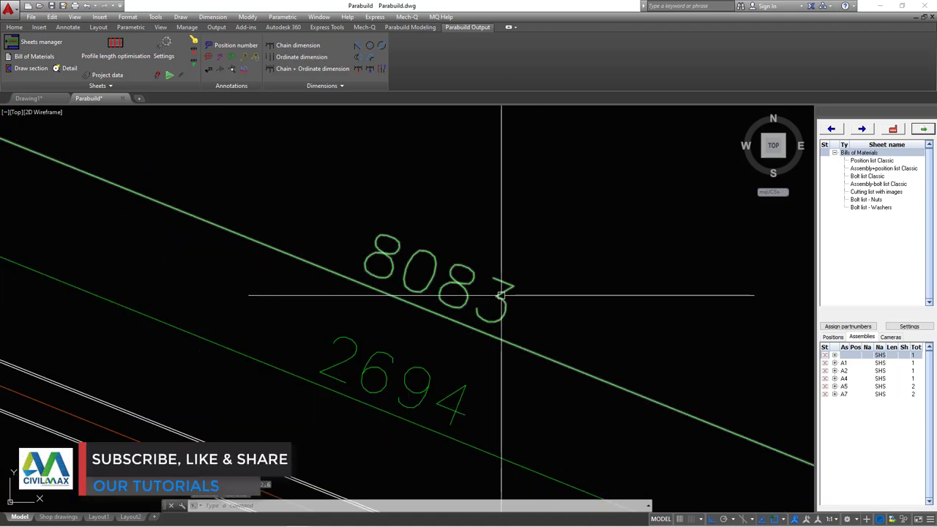
{"action": "double_click", "coordinate": [490, 300]}
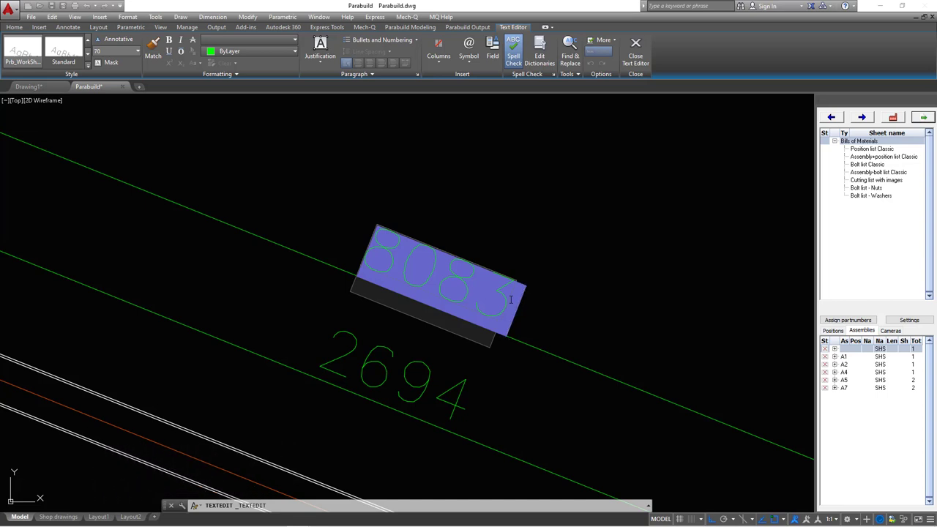
Append '~SETTING OUT POINTS' in capitals to the 8083 dimension text
{"action": "type", "text": "~"}
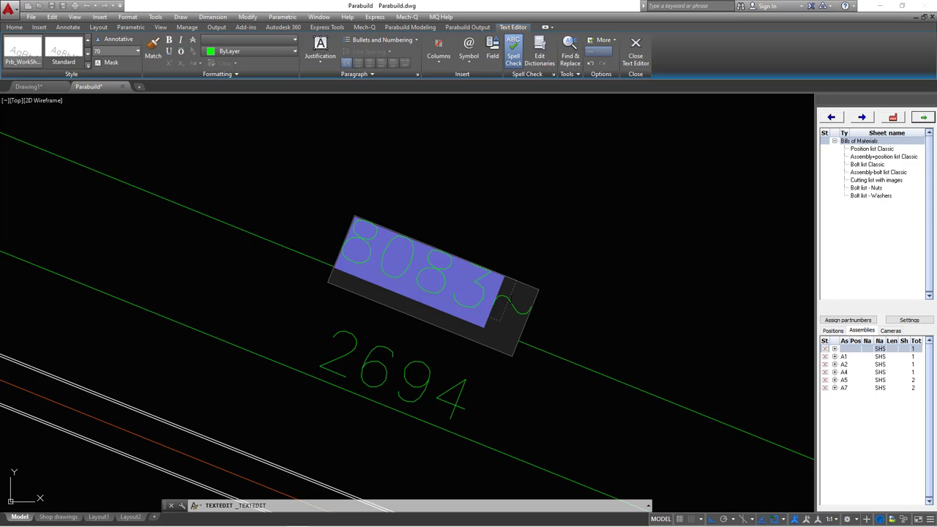
{"action": "type", "text": "sett"}
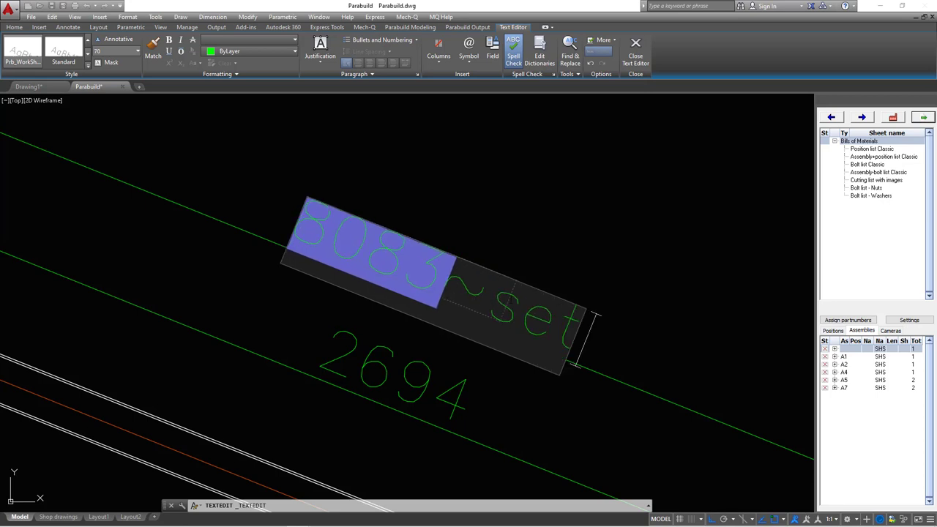
{"action": "type", "text": "ing"}
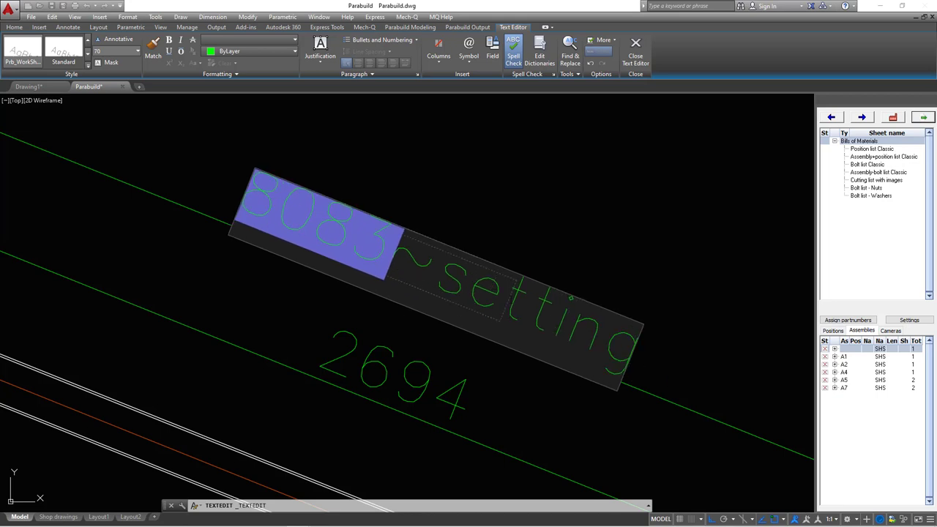
{"action": "key", "text": "BackSpace"}
{"action": "key", "text": "BackSpace"}
{"action": "key", "text": "BackSpace"}
{"action": "key", "text": "BackSpace"}
{"action": "key", "text": "BackSpace"}
{"action": "key", "text": "BackSpace"}
{"action": "key", "text": "BackSpace"}
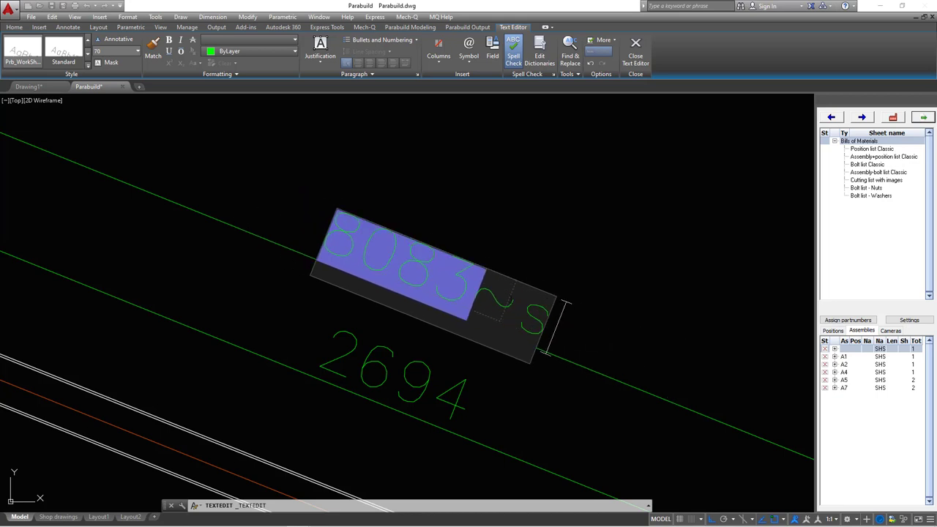
{"action": "type", "text": "SETT"}
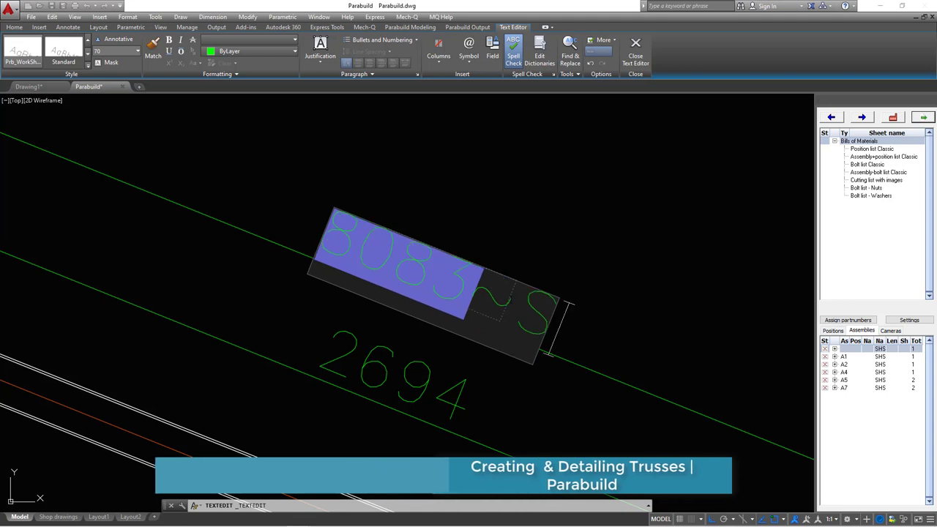
{"action": "type", "text": "IN"}
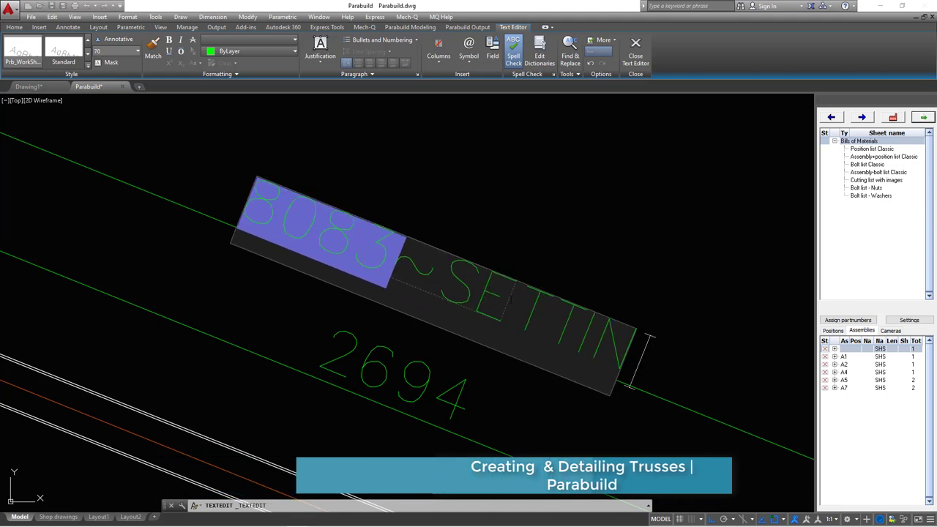
{"action": "type", "text": "G OU"}
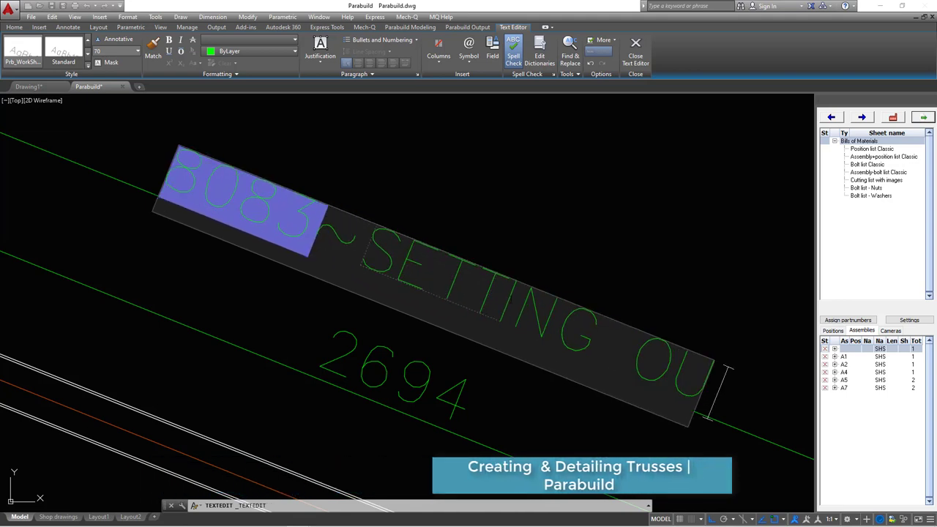
{"action": "type", "text": "T POINTS"}
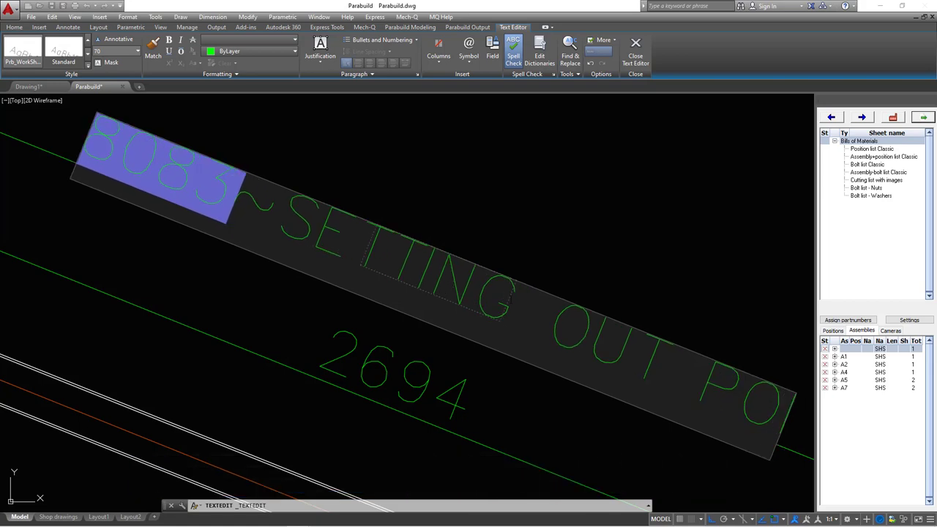
{"action": "left_click", "coordinate": [508, 228]}
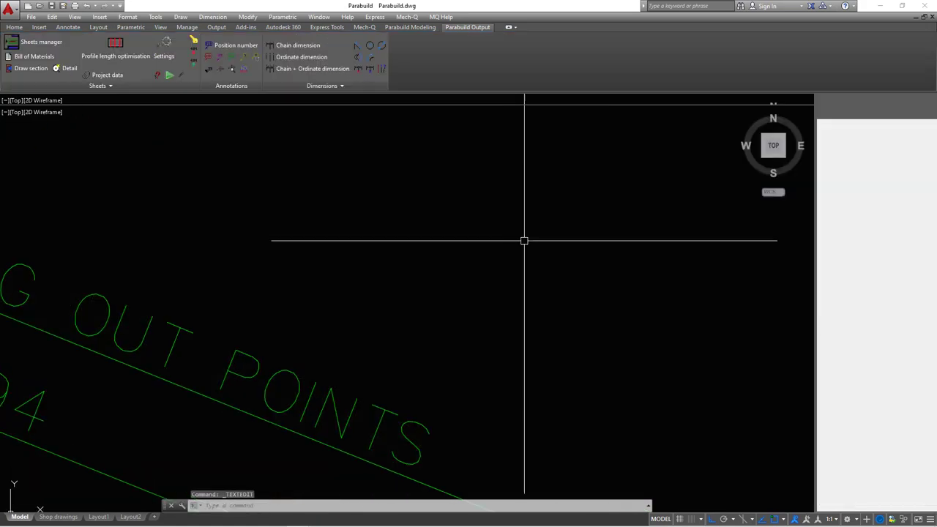
Chain-dimension 1300 from the bottom chord's left end to the first vertical, below the chord
{"action": "scroll", "coordinate": [421, 287], "scroll_direction": "down", "scroll_amount": 6}
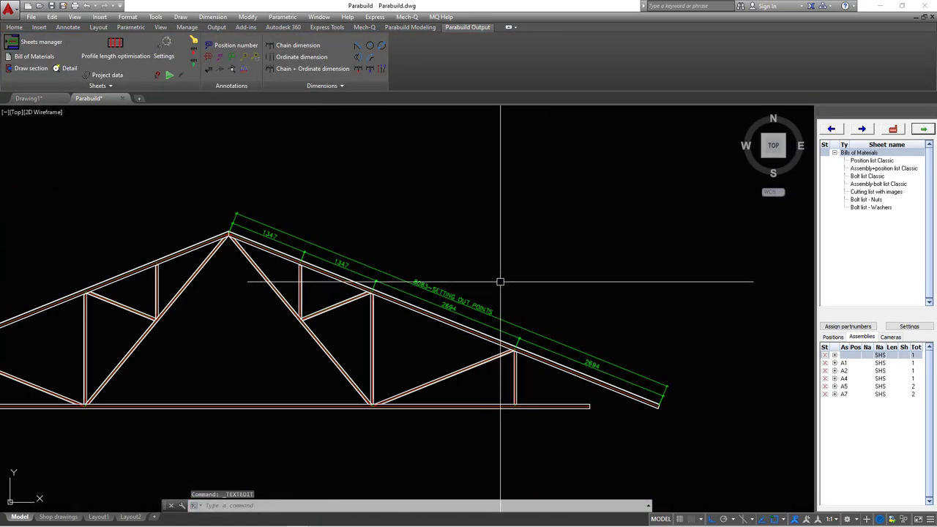
{"action": "scroll", "coordinate": [124, 364], "scroll_direction": "up", "scroll_amount": 6}
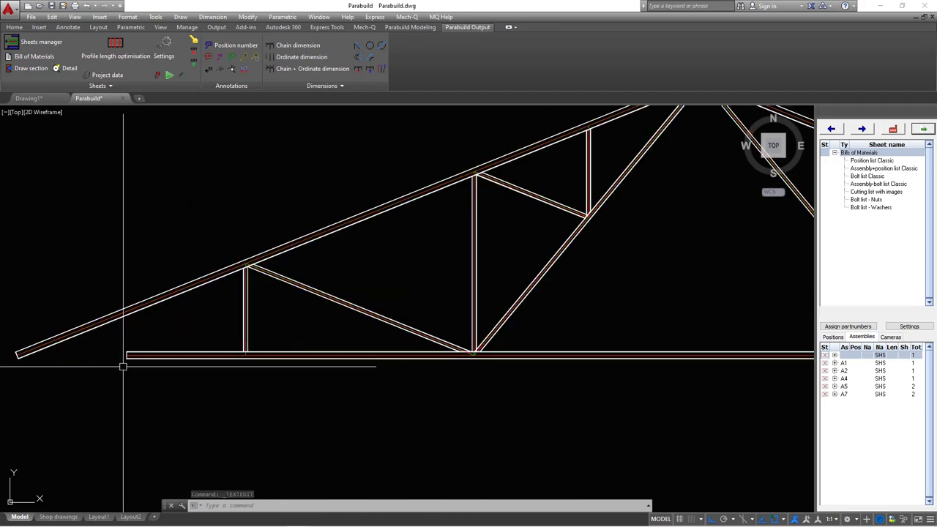
{"action": "left_click", "coordinate": [296, 46]}
{"action": "scroll", "coordinate": [306, 331], "scroll_direction": "down", "scroll_amount": 2}
{"action": "scroll", "coordinate": [126, 356], "scroll_direction": "up", "scroll_amount": 8}
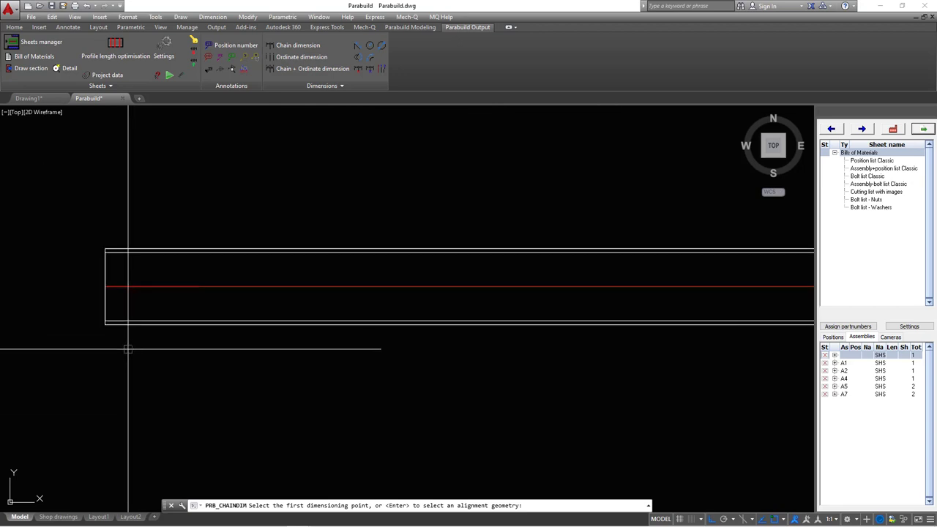
{"action": "left_click", "coordinate": [98, 319]}
{"action": "scroll", "coordinate": [98, 319], "scroll_direction": "down", "scroll_amount": 3}
{"action": "middle_click_drag", "start_coordinate": [592, 314], "coordinate": [408, 315]}
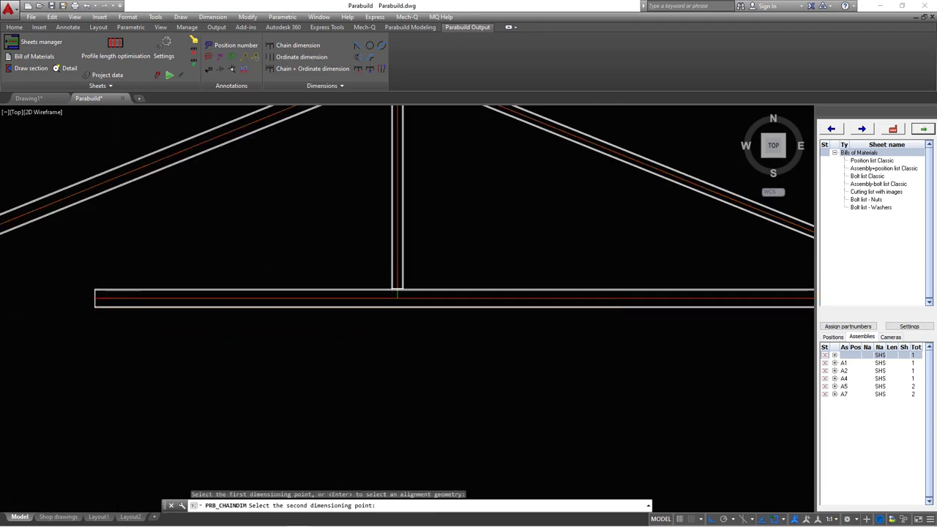
{"action": "scroll", "coordinate": [407, 316], "scroll_direction": "up", "scroll_amount": 5}
{"action": "left_click", "coordinate": [398, 294]}
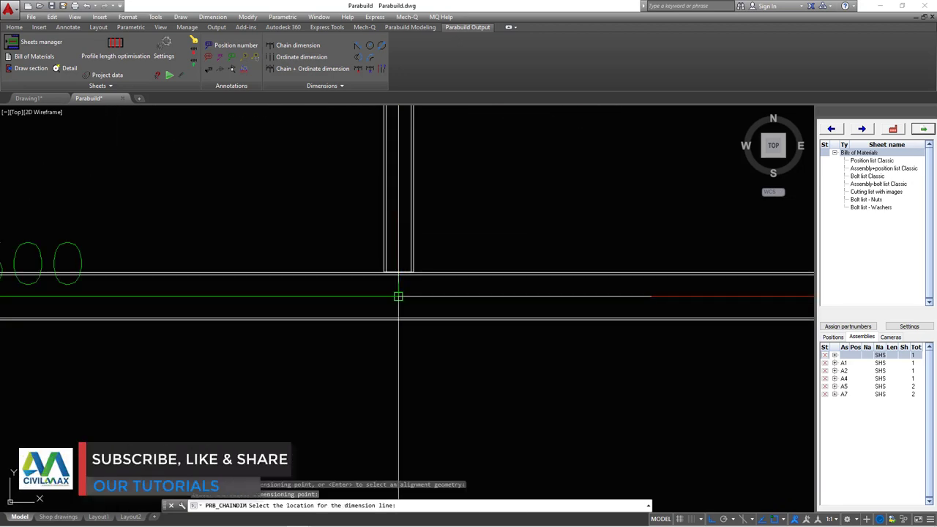
{"action": "scroll", "coordinate": [398, 294], "scroll_direction": "down", "scroll_amount": 2}
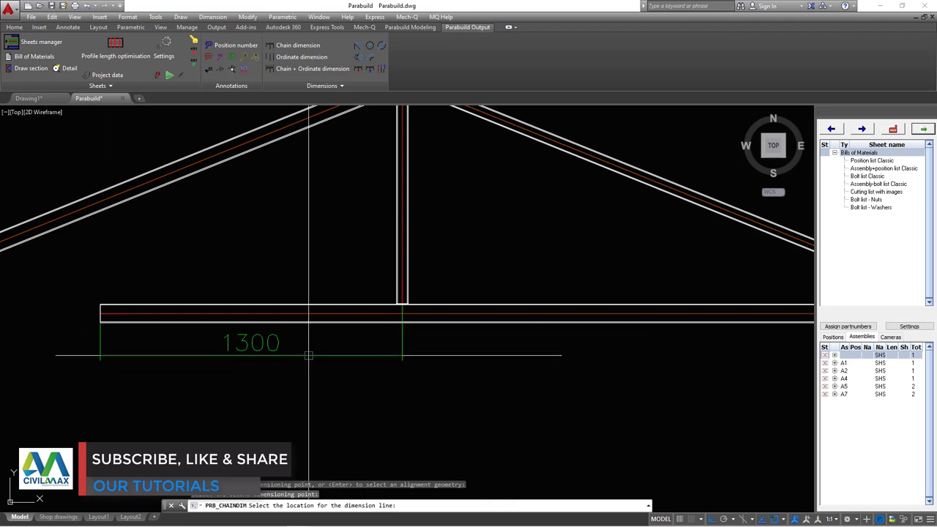
{"action": "scroll", "coordinate": [315, 364], "scroll_direction": "up", "scroll_amount": 3}
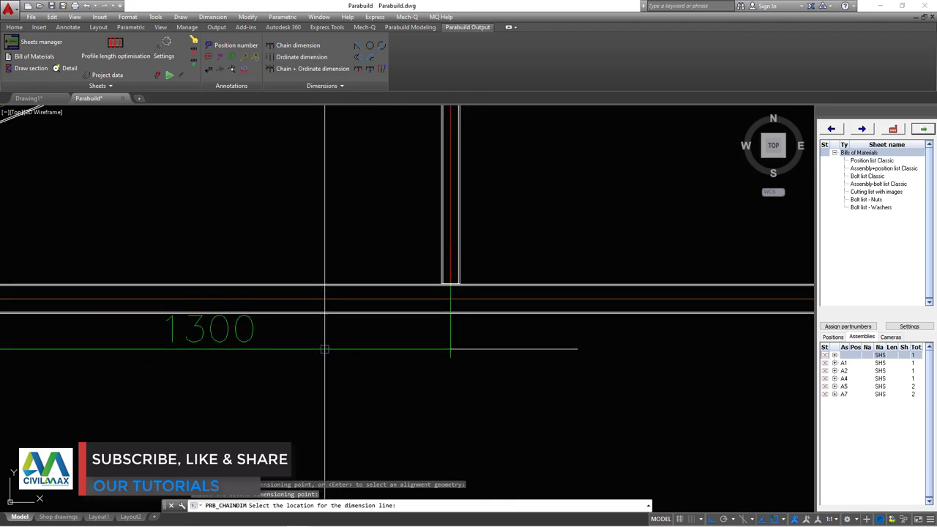
{"action": "left_click", "coordinate": [324, 358]}
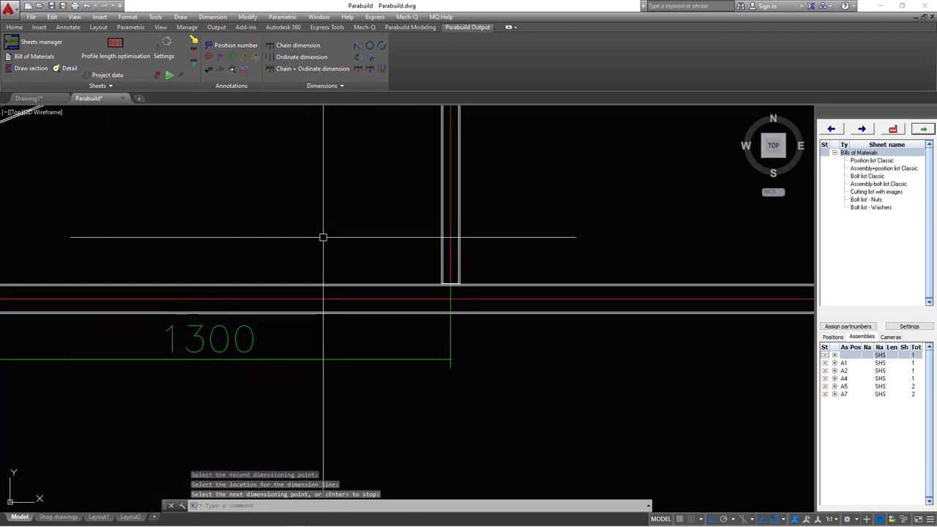
Add a 2500 bottom-chord span to the next web junction, in line with 1300
{"action": "right_click", "coordinate": [345, 232]}
{"action": "left_click", "coordinate": [370, 236]}
{"action": "scroll", "coordinate": [464, 316], "scroll_direction": "up", "scroll_amount": 4}
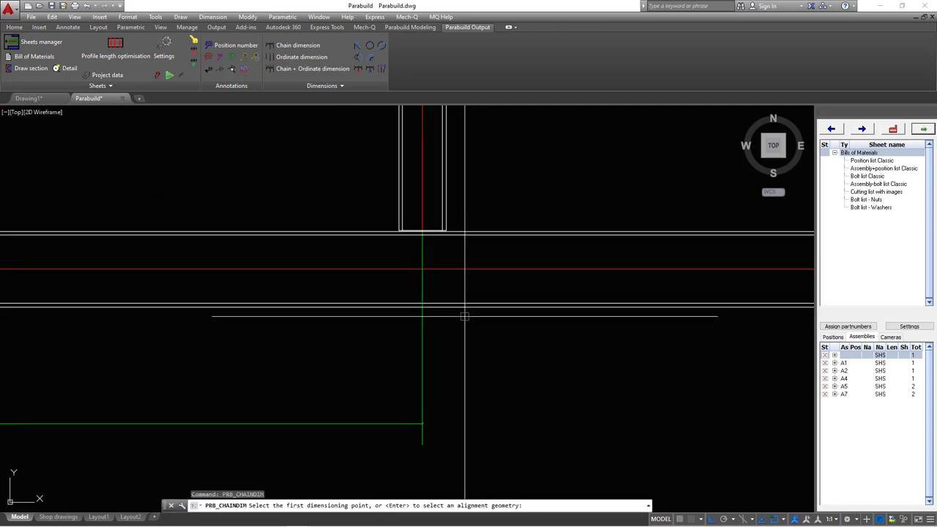
{"action": "scroll", "coordinate": [433, 313], "scroll_direction": "up", "scroll_amount": 3}
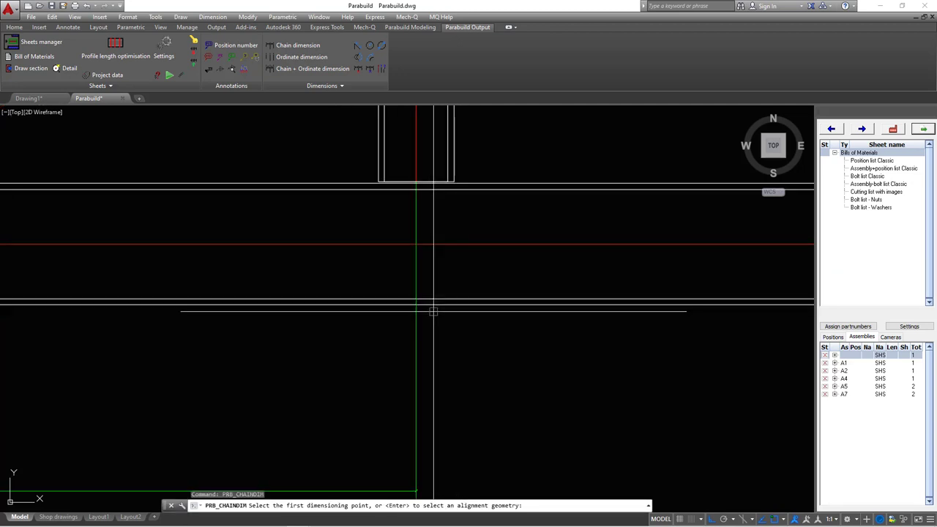
{"action": "left_click", "coordinate": [419, 243]}
{"action": "scroll", "coordinate": [418, 240], "scroll_direction": "down", "scroll_amount": 4}
{"action": "scroll", "coordinate": [498, 246], "scroll_direction": "up", "scroll_amount": 4}
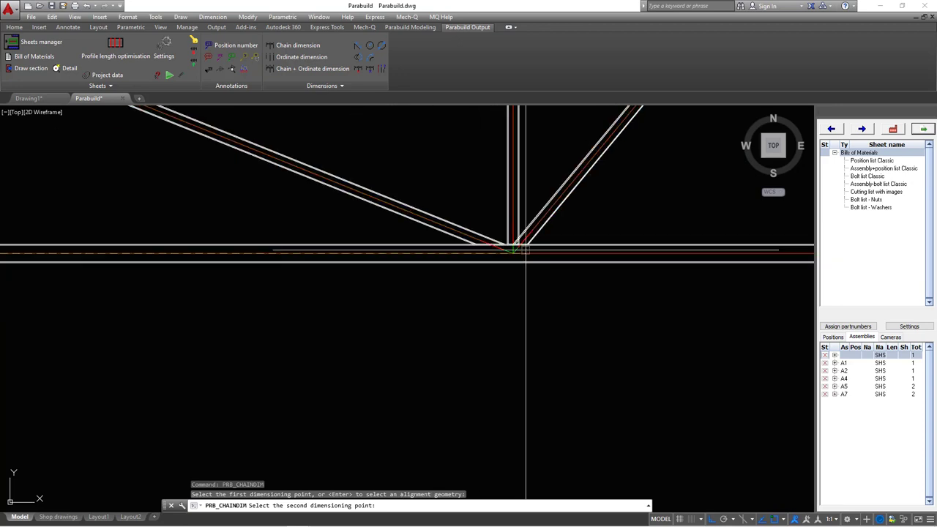
{"action": "left_click", "coordinate": [485, 256]}
{"action": "scroll", "coordinate": [486, 256], "scroll_direction": "down", "scroll_amount": 4}
{"action": "scroll", "coordinate": [274, 282], "scroll_direction": "up", "scroll_amount": 4}
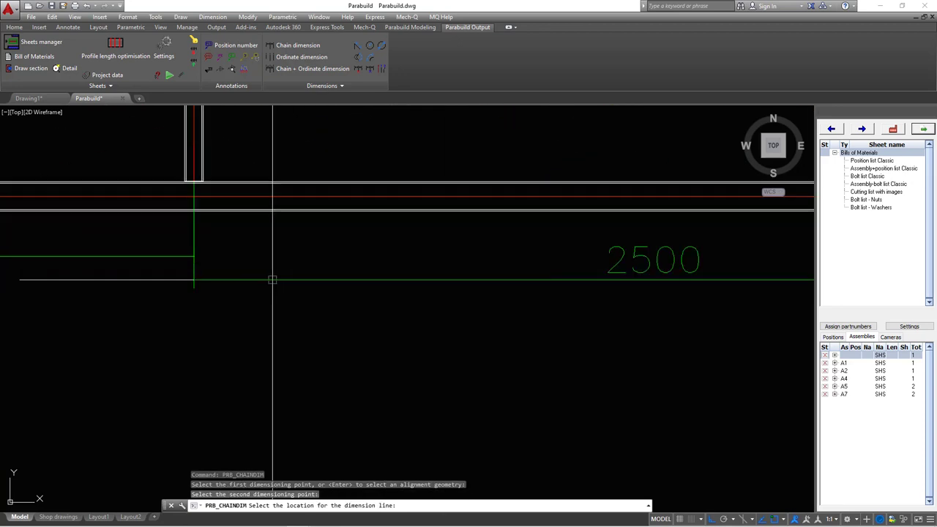
{"action": "left_click", "coordinate": [193, 256]}
{"action": "scroll", "coordinate": [241, 268], "scroll_direction": "down", "scroll_amount": 4}
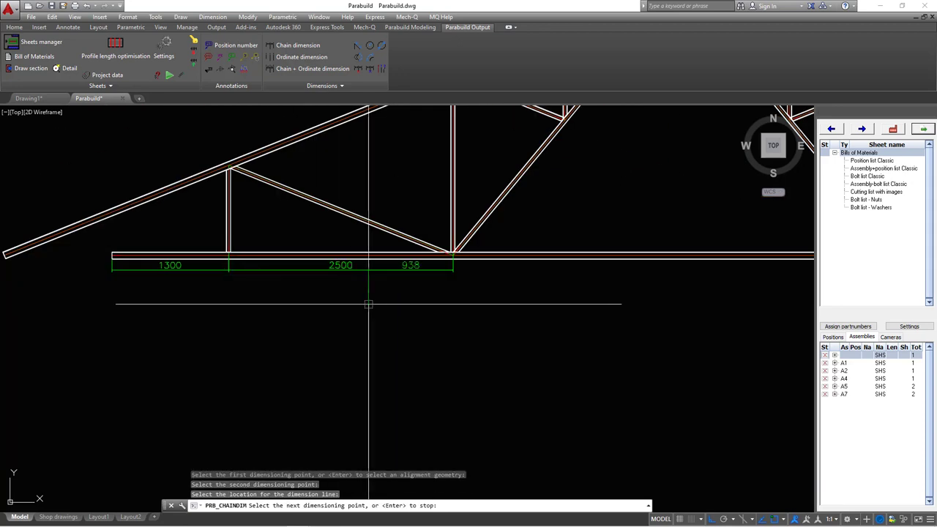
{"action": "key", "text": "Return"}
{"action": "right_click", "coordinate": [397, 308]}
Add a 5000 bottom-chord span between the next two junctions, in line with the others
{"action": "left_click", "coordinate": [439, 315]}
{"action": "scroll", "coordinate": [435, 273], "scroll_direction": "up", "scroll_amount": 4}
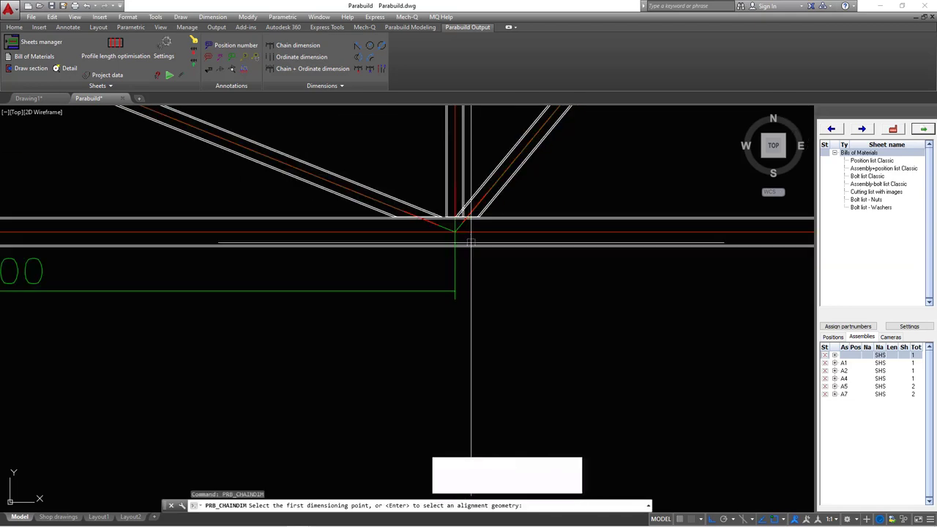
{"action": "left_click", "coordinate": [453, 224]}
{"action": "scroll", "coordinate": [454, 226], "scroll_direction": "down", "scroll_amount": 3}
{"action": "scroll", "coordinate": [567, 253], "scroll_direction": "down", "scroll_amount": 4}
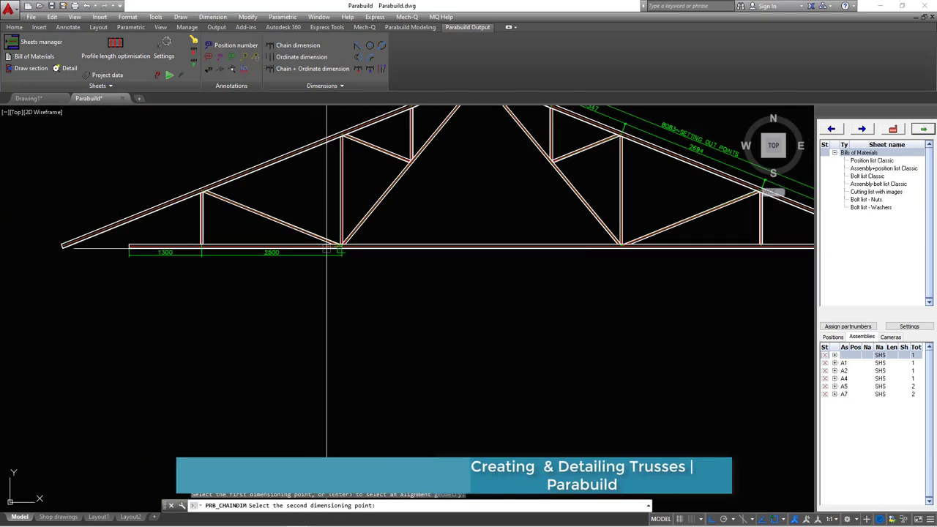
{"action": "scroll", "coordinate": [615, 234], "scroll_direction": "up", "scroll_amount": 6}
{"action": "left_click", "coordinate": [633, 226]}
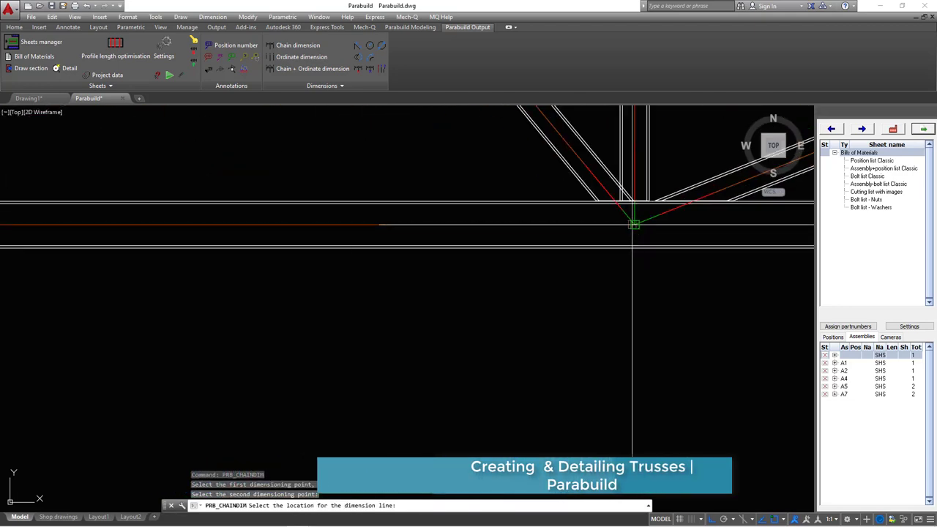
{"action": "scroll", "coordinate": [624, 238], "scroll_direction": "down", "scroll_amount": 3}
{"action": "scroll", "coordinate": [181, 249], "scroll_direction": "up", "scroll_amount": 4}
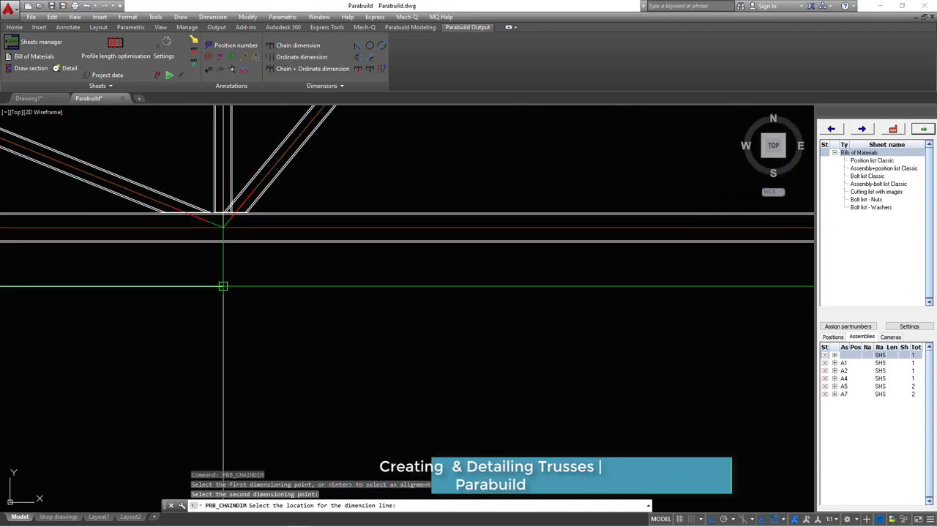
{"action": "left_click", "coordinate": [224, 284]}
{"action": "scroll", "coordinate": [299, 276], "scroll_direction": "down", "scroll_amount": 4}
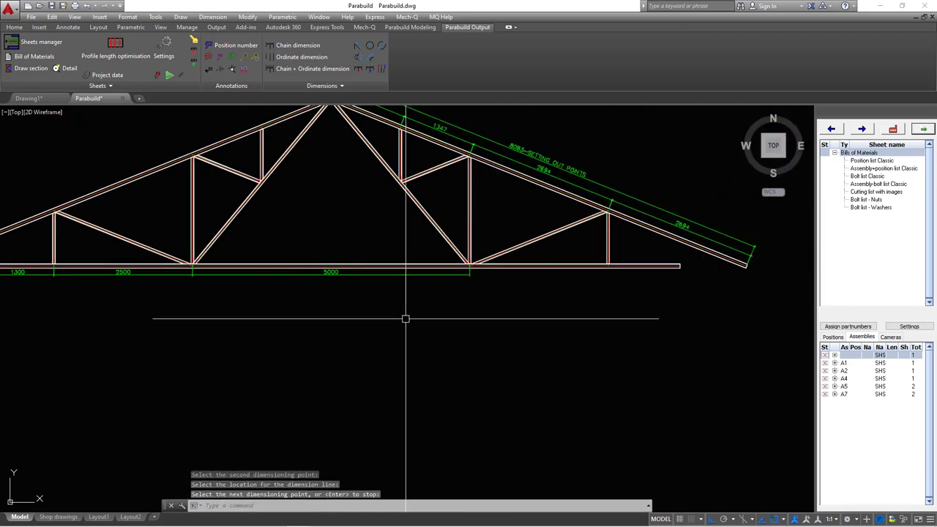
Add a further 2500 span from the 5000 dimension's end to the next vertical junction
{"action": "right_click", "coordinate": [455, 313]}
{"action": "left_click", "coordinate": [500, 320]}
{"action": "scroll", "coordinate": [469, 264], "scroll_direction": "up", "scroll_amount": 6}
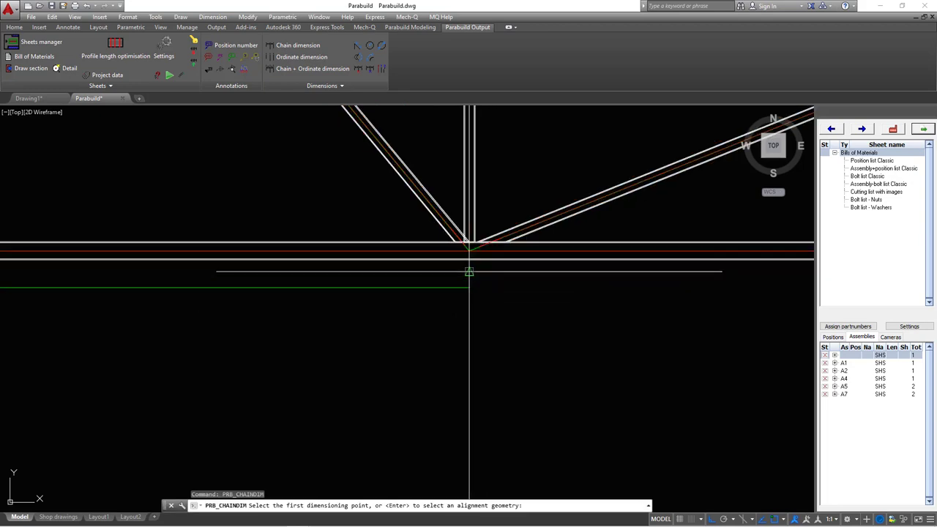
{"action": "left_click", "coordinate": [422, 185]}
{"action": "scroll", "coordinate": [389, 341], "scroll_direction": "down", "scroll_amount": 5}
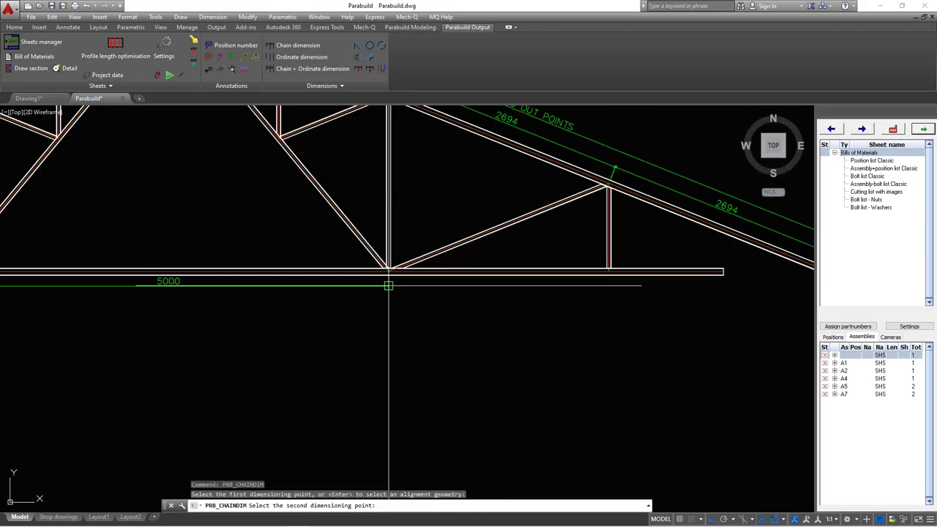
{"action": "scroll", "coordinate": [434, 260], "scroll_direction": "up", "scroll_amount": 5}
{"action": "left_click", "coordinate": [429, 290]}
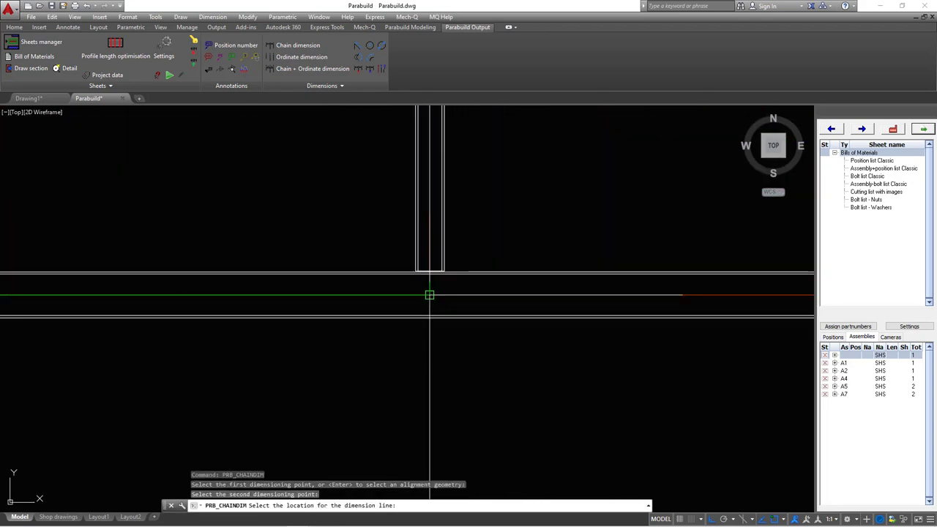
{"action": "scroll", "coordinate": [429, 292], "scroll_direction": "down", "scroll_amount": 5}
{"action": "scroll", "coordinate": [338, 278], "scroll_direction": "up", "scroll_amount": 5}
{"action": "scroll", "coordinate": [338, 277], "scroll_direction": "down", "scroll_amount": 5}
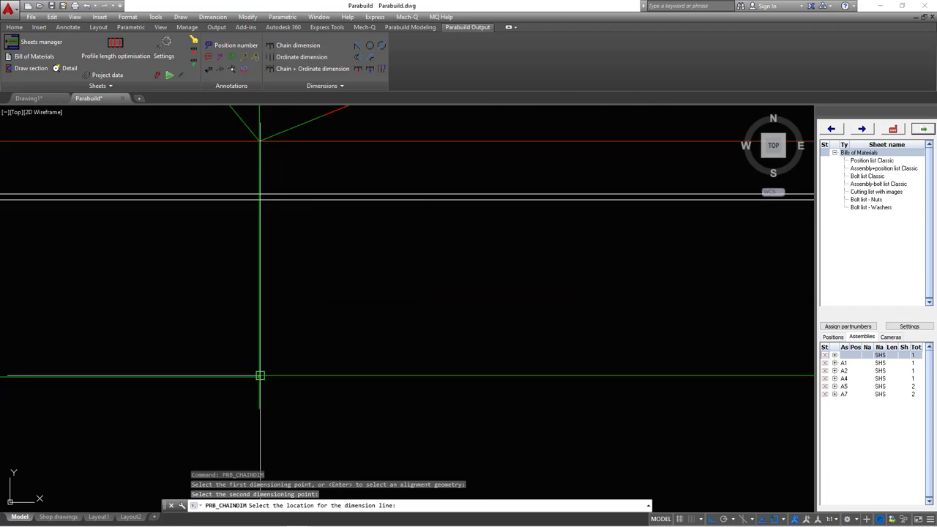
{"action": "left_click", "coordinate": [256, 310]}
{"action": "scroll", "coordinate": [304, 300], "scroll_direction": "up", "scroll_amount": 5}
{"action": "key", "text": "Return"}
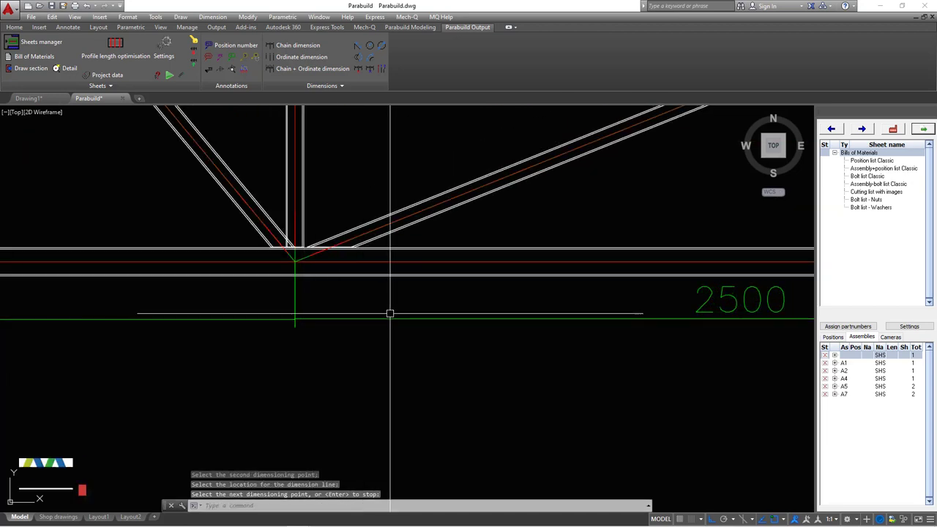
{"action": "scroll", "coordinate": [389, 314], "scroll_direction": "down", "scroll_amount": 5}
{"action": "scroll", "coordinate": [578, 278], "scroll_direction": "up", "scroll_amount": 5}
{"action": "right_click", "coordinate": [558, 233]}
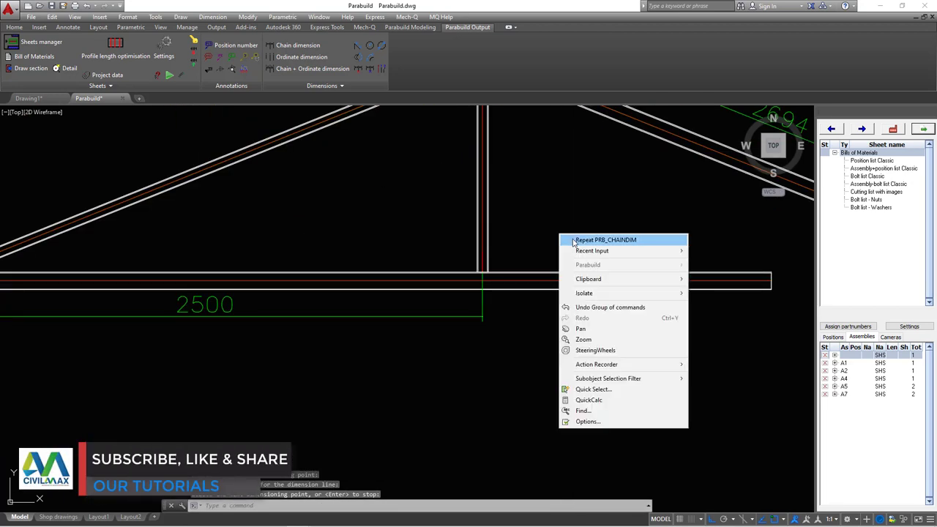
Add the final 1300 span dimension at the right end of the bottom-chord chain
{"action": "left_click", "coordinate": [586, 243]}
{"action": "scroll", "coordinate": [484, 267], "scroll_direction": "up", "scroll_amount": 5}
{"action": "left_click", "coordinate": [467, 256]}
{"action": "scroll", "coordinate": [431, 253], "scroll_direction": "down", "scroll_amount": 5}
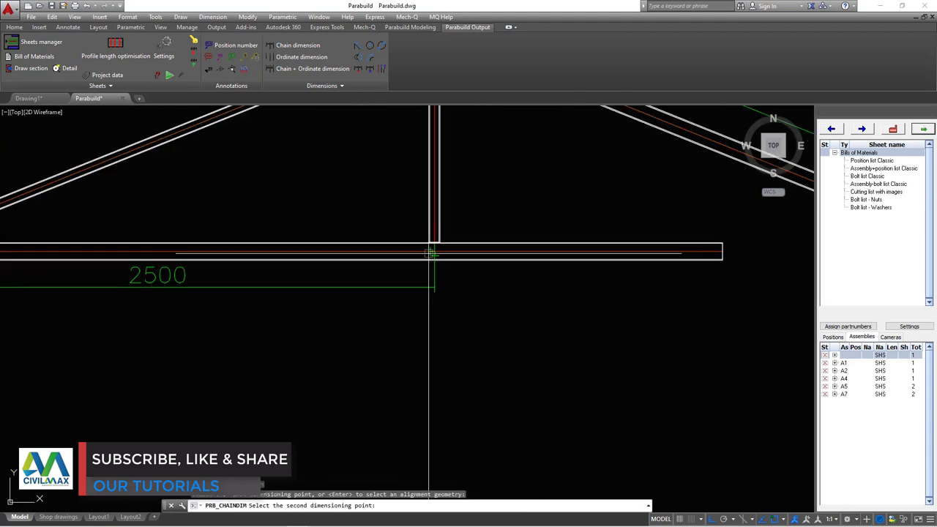
{"action": "scroll", "coordinate": [741, 271], "scroll_direction": "up", "scroll_amount": 2}
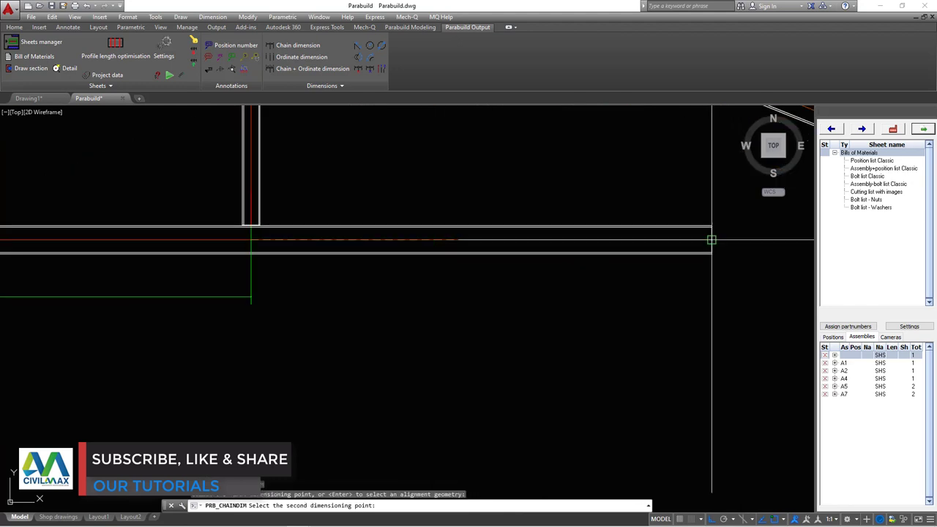
{"action": "left_click", "coordinate": [257, 297]}
{"action": "scroll", "coordinate": [629, 322], "scroll_direction": "down", "scroll_amount": 10}
{"action": "key", "text": "Escape"}
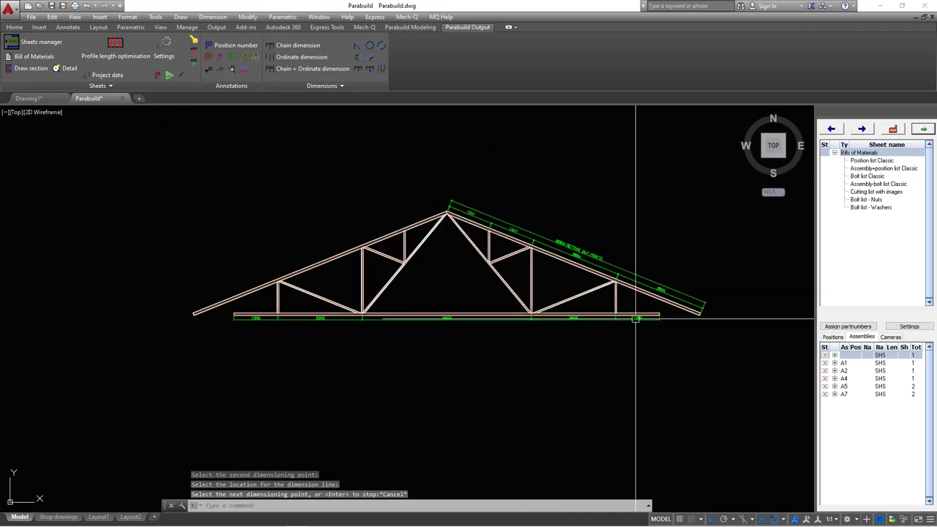
Dimension the chord end to end as 12600 below the spans and open its text
{"action": "scroll", "coordinate": [257, 324], "scroll_direction": "up", "scroll_amount": 5}
{"action": "right_click", "coordinate": [345, 262]}
{"action": "left_click", "coordinate": [366, 268]}
{"action": "scroll", "coordinate": [198, 297], "scroll_direction": "up", "scroll_amount": 3}
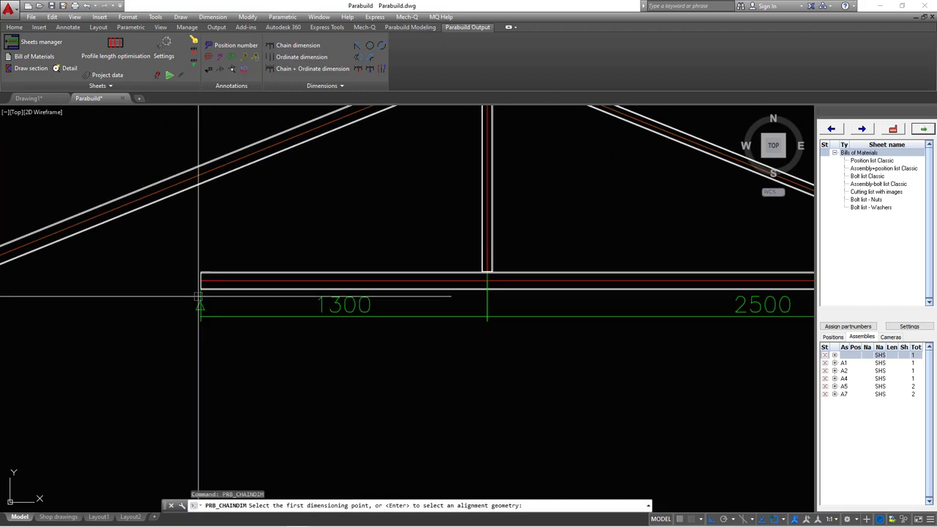
{"action": "scroll", "coordinate": [199, 300], "scroll_direction": "up", "scroll_amount": 5}
{"action": "left_click", "coordinate": [186, 293]}
{"action": "scroll", "coordinate": [186, 289], "scroll_direction": "down", "scroll_amount": 8}
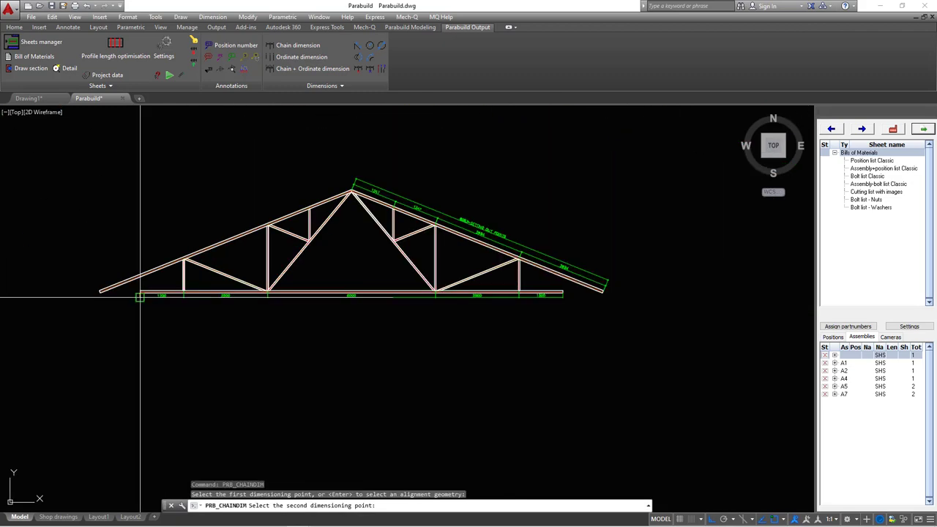
{"action": "scroll", "coordinate": [586, 275], "scroll_direction": "up", "scroll_amount": 8}
{"action": "scroll", "coordinate": [585, 272], "scroll_direction": "up", "scroll_amount": 3}
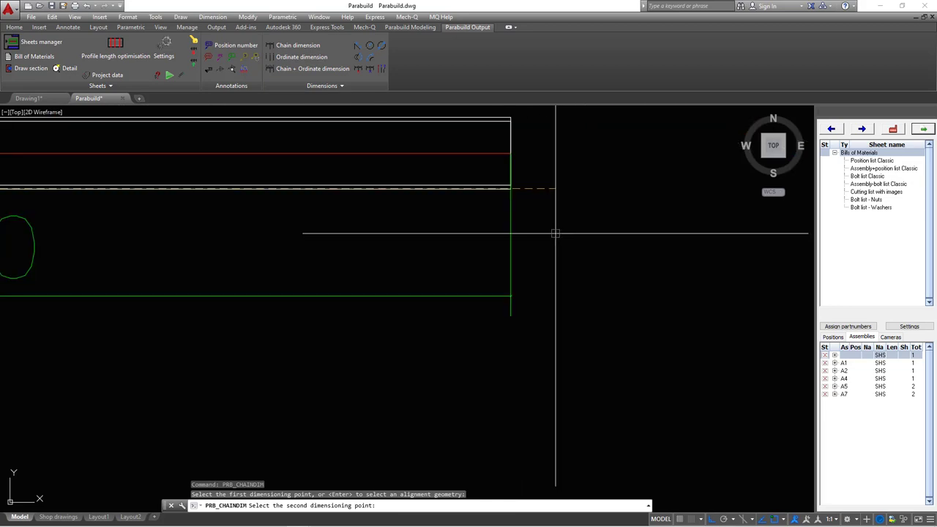
{"action": "left_click", "coordinate": [513, 195]}
{"action": "scroll", "coordinate": [512, 220], "scroll_direction": "down", "scroll_amount": 8}
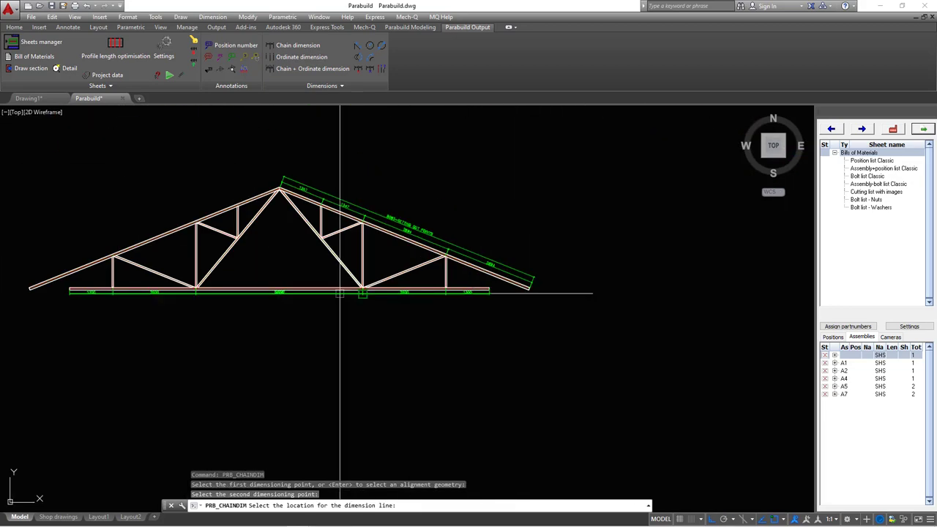
{"action": "scroll", "coordinate": [340, 293], "scroll_direction": "up", "scroll_amount": 10}
{"action": "left_click", "coordinate": [351, 329]}
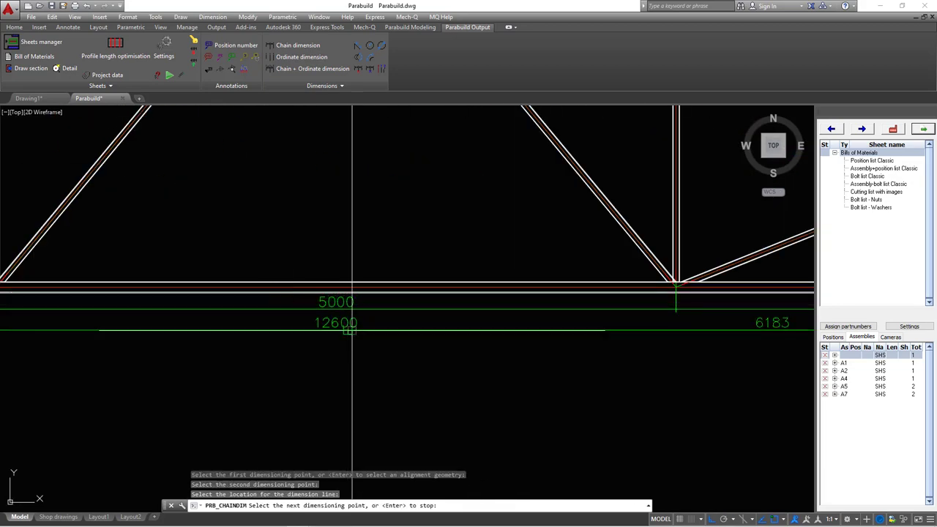
{"action": "scroll", "coordinate": [351, 329], "scroll_direction": "up", "scroll_amount": 4}
{"action": "key", "text": "Return"}
{"action": "double_click", "coordinate": [353, 373]}
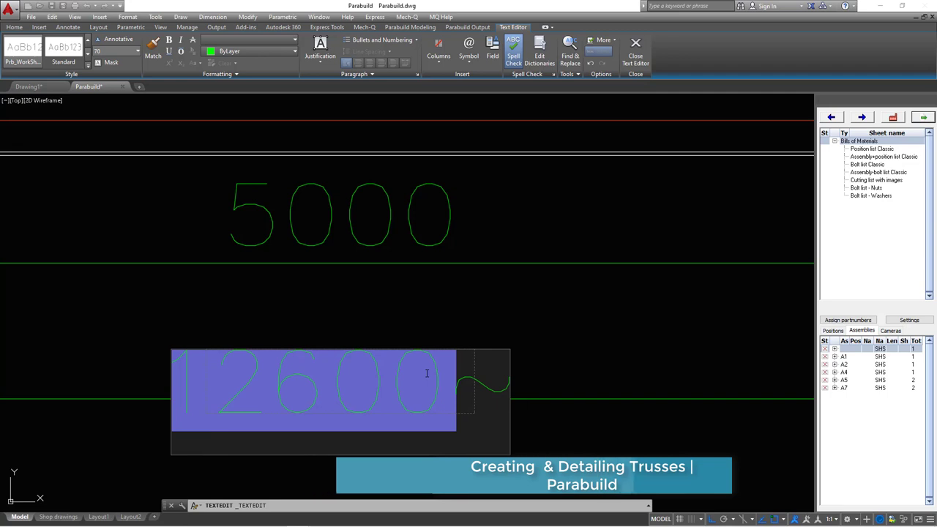
Append '~SETTING OUT POINTS' to the 12600 dimension text and close the editor
{"action": "type", "text": "~SET"}
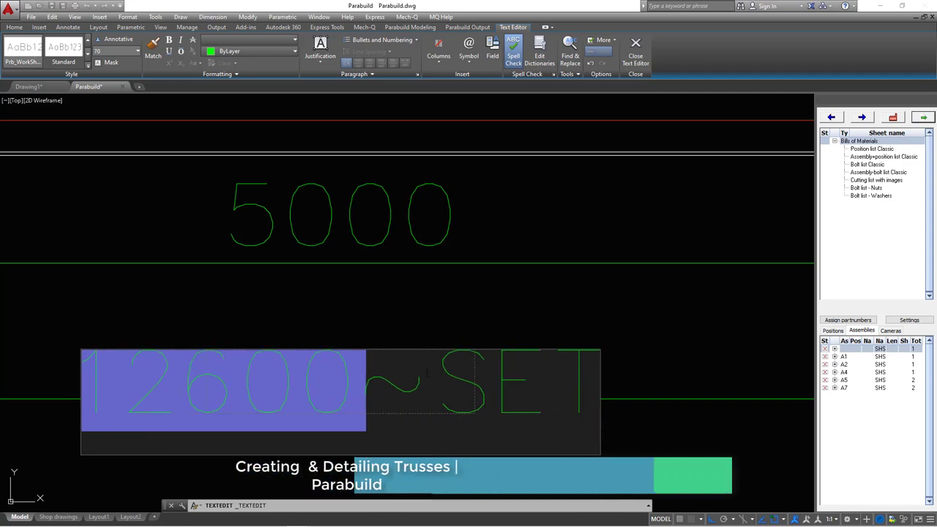
{"action": "type", "text": "TING"}
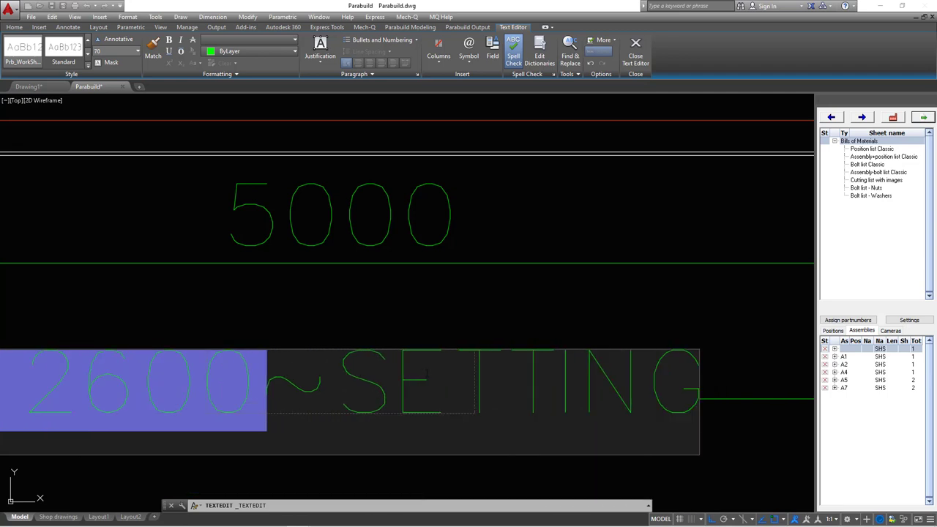
{"action": "type", "text": " OUT"}
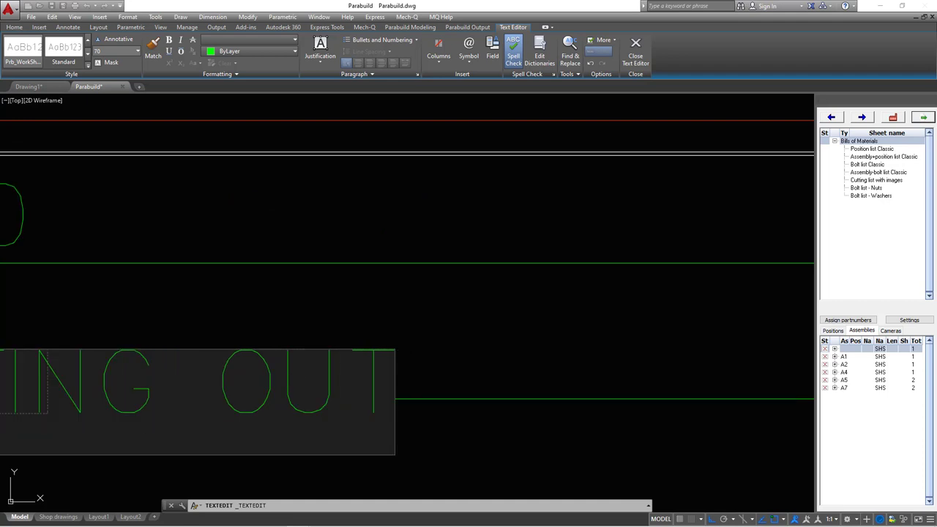
{"action": "type", "text": " POINTS"}
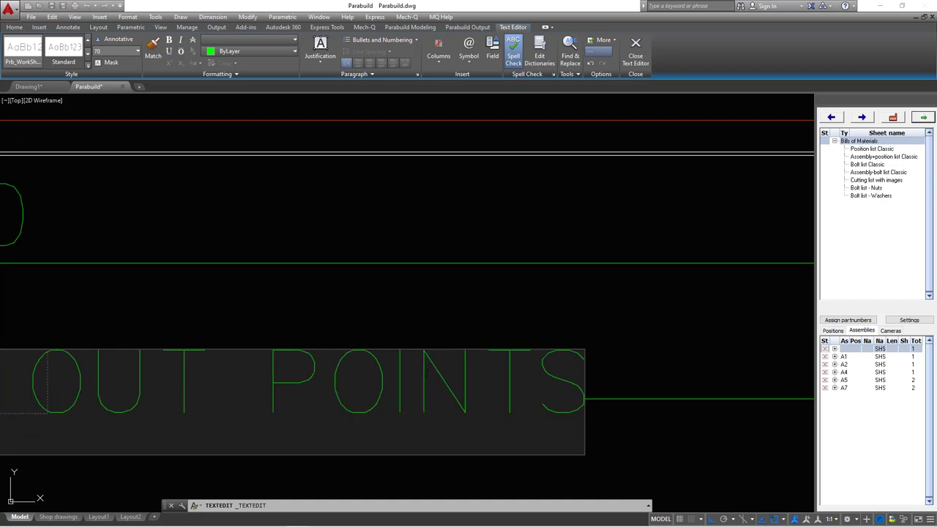
{"action": "left_click", "coordinate": [461, 322]}
{"action": "scroll", "coordinate": [460, 319], "scroll_direction": "down", "scroll_amount": 5}
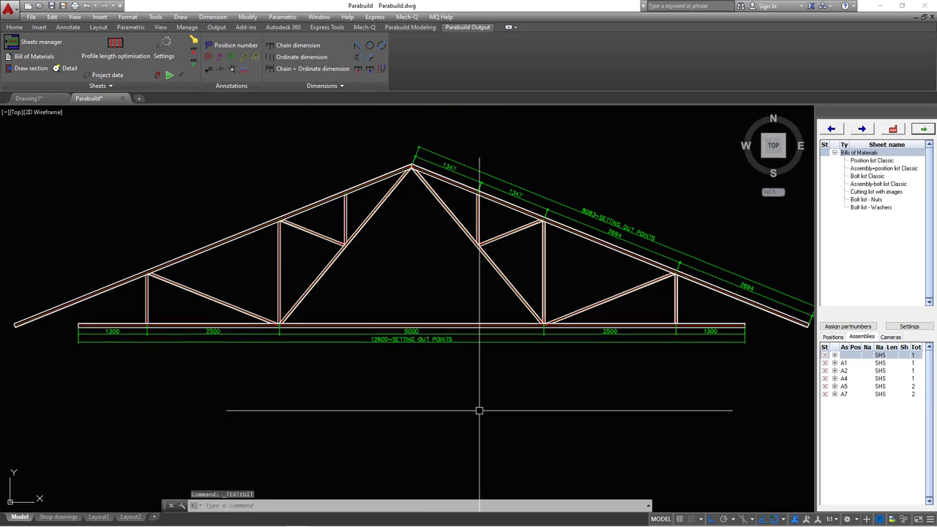
{"action": "scroll", "coordinate": [395, 172], "scroll_direction": "up", "scroll_amount": 2}
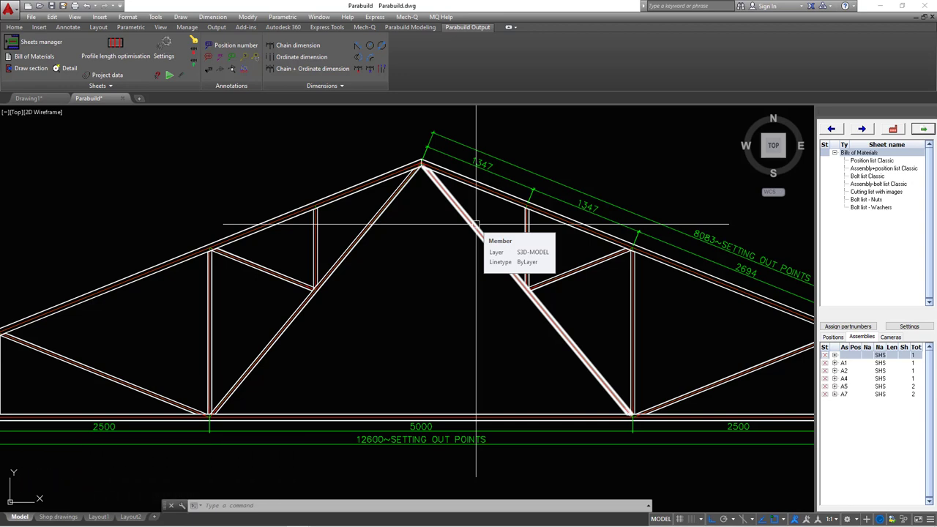
{"action": "left_click", "coordinate": [220, 47]}
{"action": "scroll", "coordinate": [342, 198], "scroll_direction": "up", "scroll_amount": 4}
{"action": "left_click", "coordinate": [318, 183]}
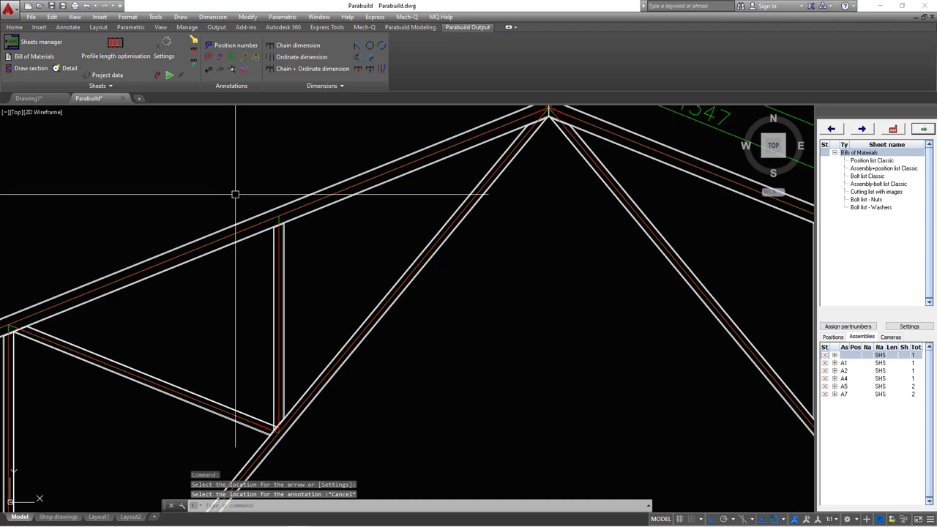
Tag the left top chord with an 'SHS80x80x4 – 8099' label along the chord
{"action": "left_click", "coordinate": [208, 60]}
{"action": "scroll", "coordinate": [314, 198], "scroll_direction": "up", "scroll_amount": 5}
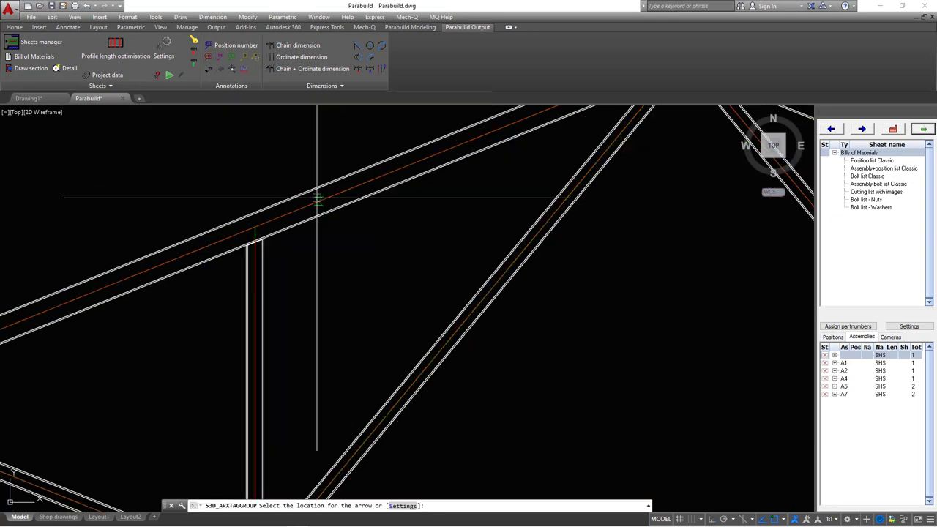
{"action": "scroll", "coordinate": [147, 209], "scroll_direction": "down", "scroll_amount": 4}
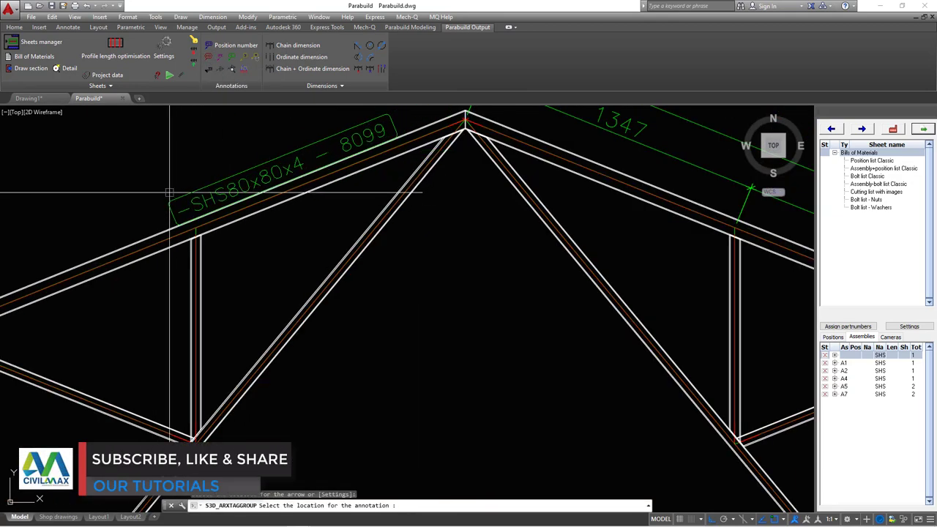
{"action": "left_click", "coordinate": [209, 195]}
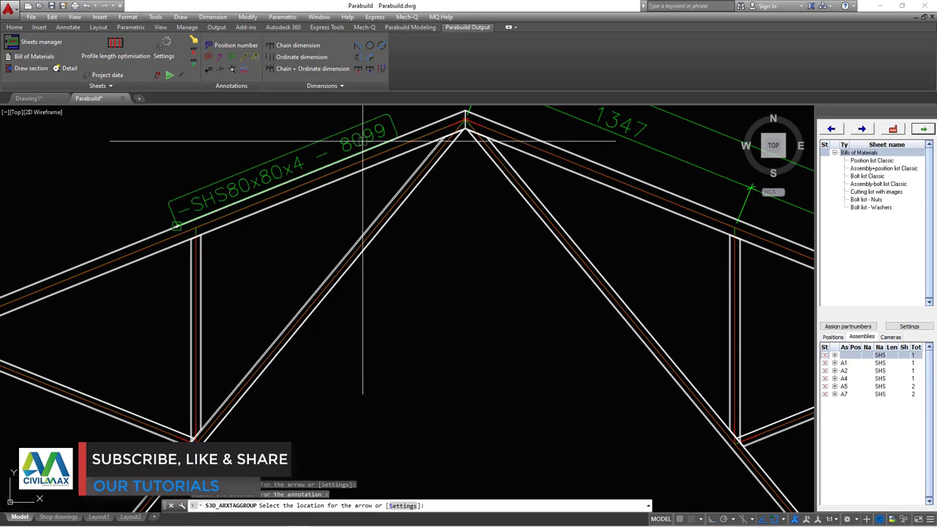
{"action": "key", "text": "Escape"}
{"action": "scroll", "coordinate": [457, 147], "scroll_direction": "down", "scroll_amount": 2}
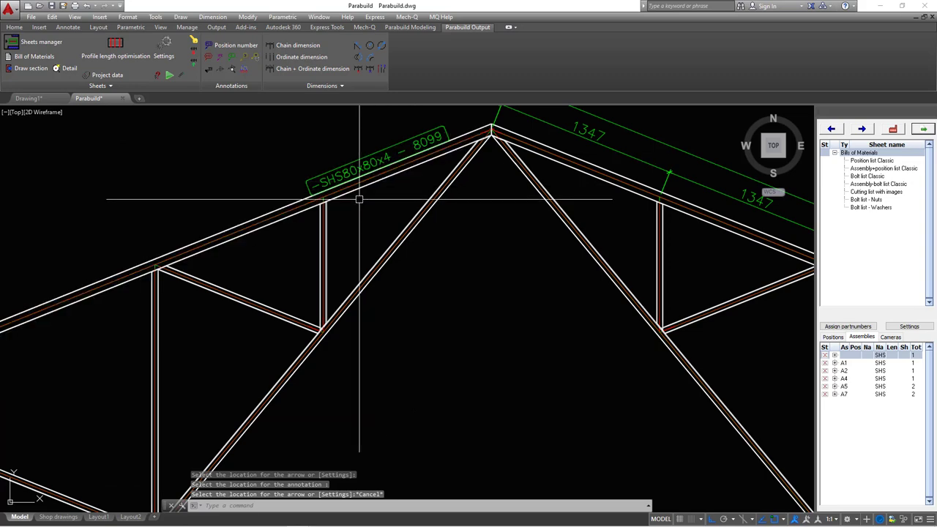
Tag the left inner diagonal 'SHS50x50x4 – 3844' with Ortho off so it angles along the member
{"action": "right_click", "coordinate": [453, 257]}
{"action": "left_click", "coordinate": [505, 264]}
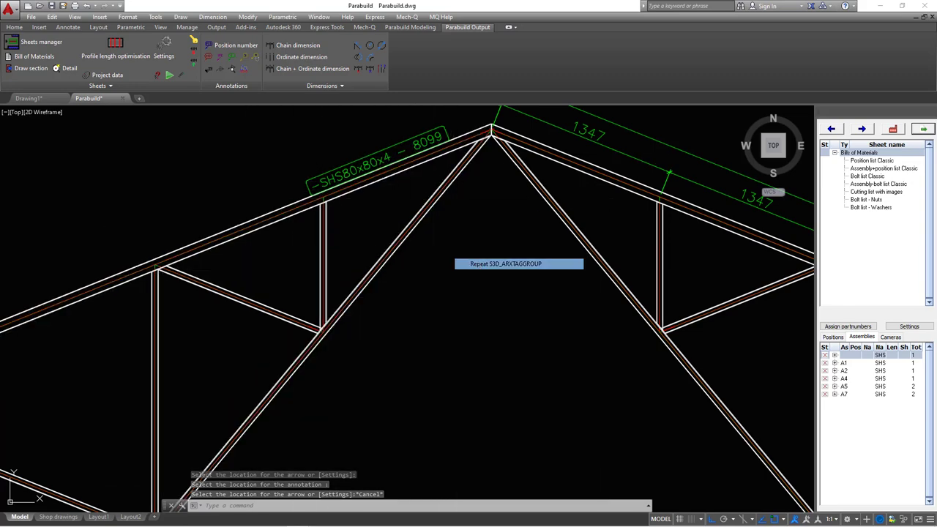
{"action": "left_click", "coordinate": [409, 234]}
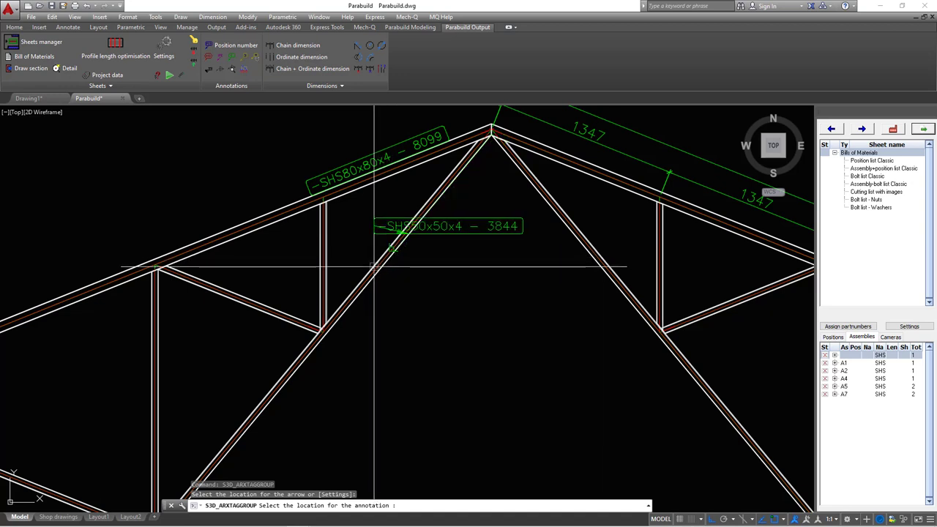
{"action": "left_click", "coordinate": [711, 521]}
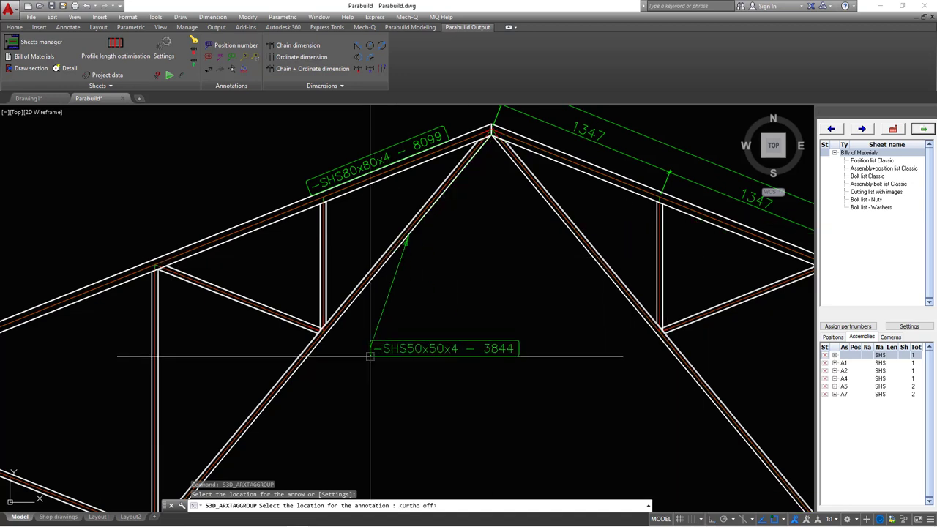
{"action": "left_click", "coordinate": [312, 367]}
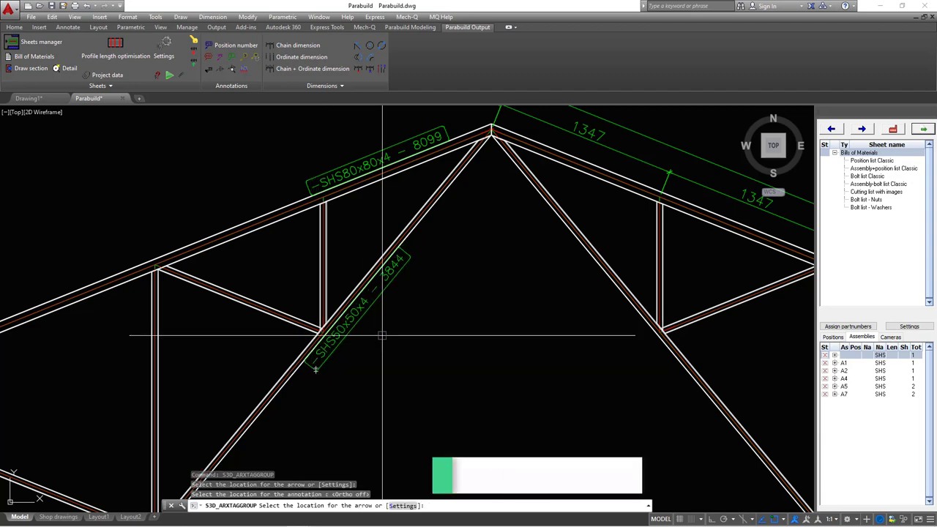
{"action": "key", "text": "Escape"}
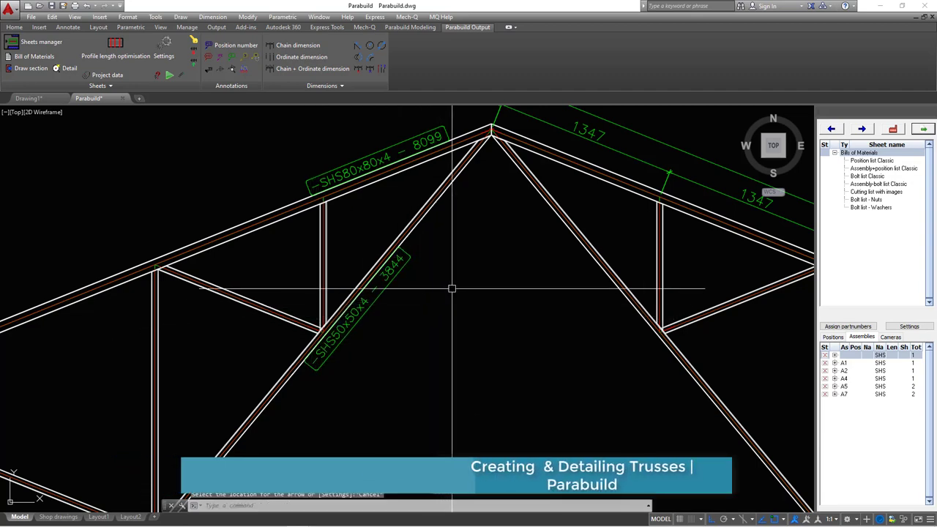
{"action": "right_click", "coordinate": [450, 289]}
{"action": "left_click", "coordinate": [469, 295]}
{"action": "scroll", "coordinate": [411, 323], "scroll_direction": "down", "scroll_amount": 3}
{"action": "scroll", "coordinate": [411, 323], "scroll_direction": "up", "scroll_amount": 6}
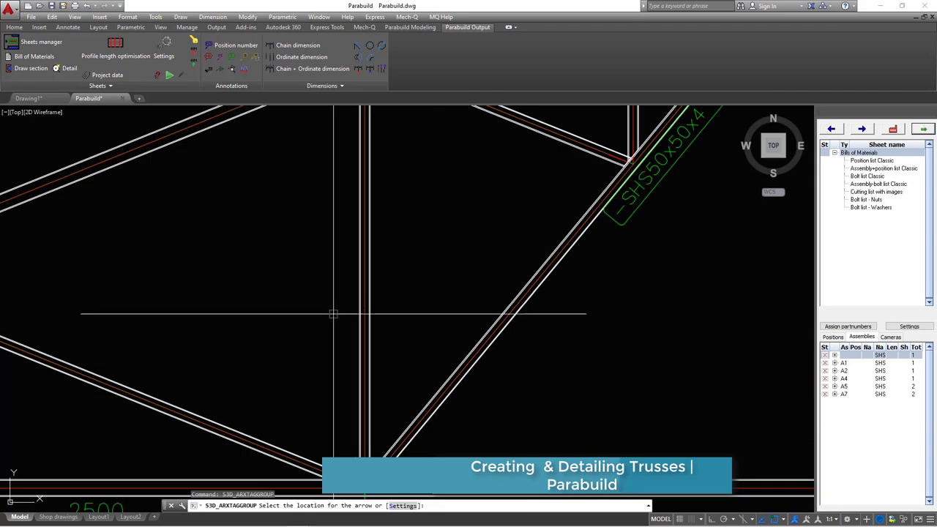
Tag the vertical member 'SHS50x50x4 - 1934' with Ortho turned off
{"action": "left_click", "coordinate": [370, 231]}
{"action": "scroll", "coordinate": [370, 231], "scroll_direction": "down", "scroll_amount": 3}
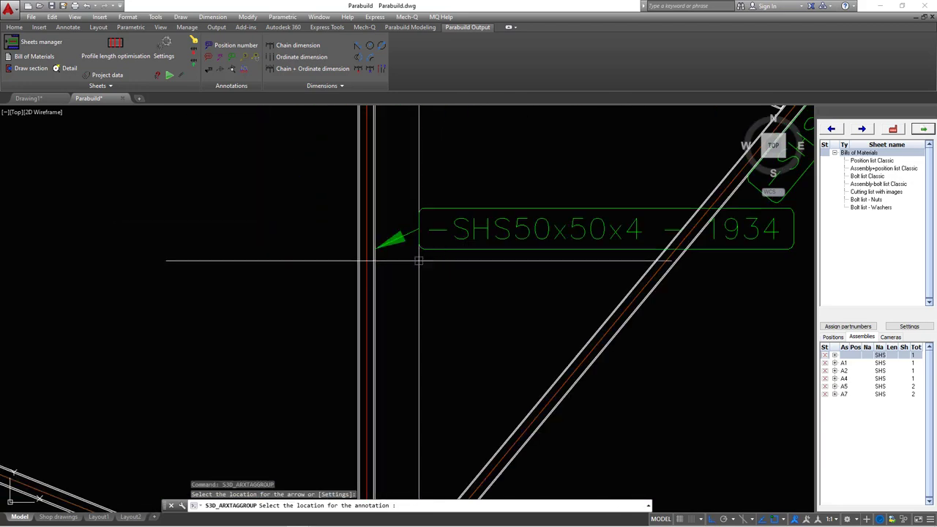
{"action": "scroll", "coordinate": [396, 250], "scroll_direction": "down", "scroll_amount": 4}
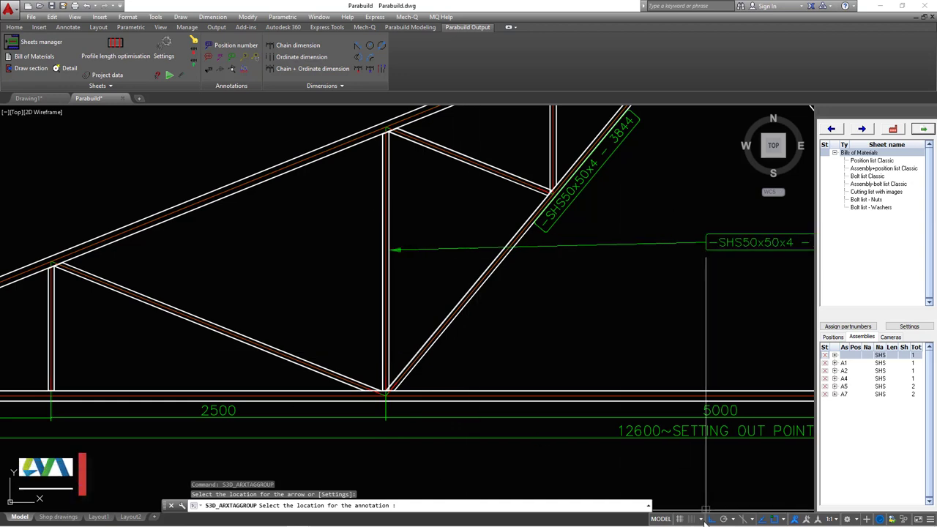
{"action": "key", "text": "F8"}
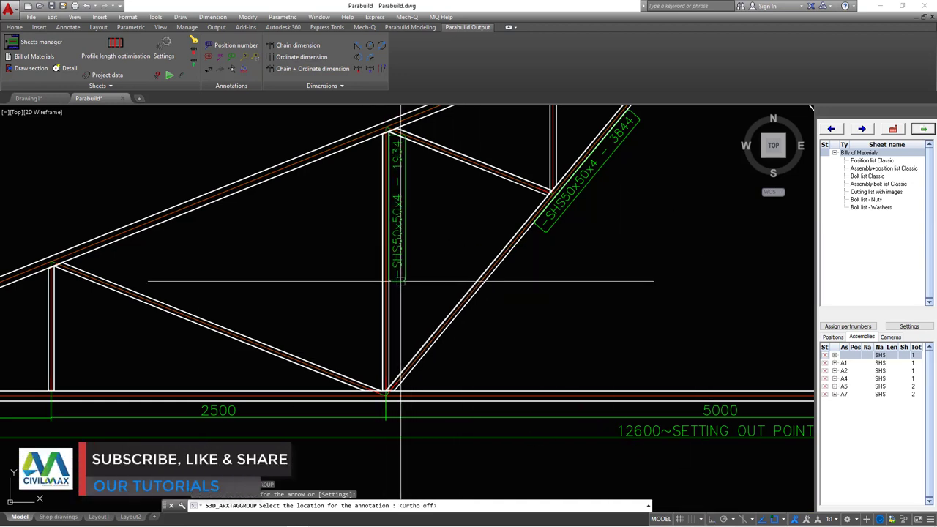
{"action": "left_click", "coordinate": [401, 326]}
{"action": "scroll", "coordinate": [461, 286], "scroll_direction": "down", "scroll_amount": 4}
{"action": "scroll", "coordinate": [371, 299], "scroll_direction": "up", "scroll_amount": 4}
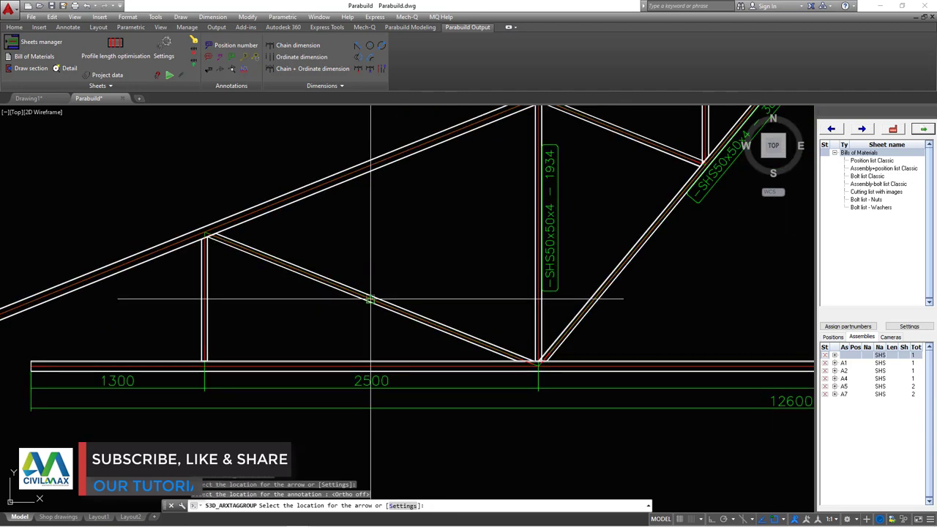
{"action": "right_click", "coordinate": [390, 245]}
{"action": "left_click", "coordinate": [407, 247]}
{"action": "scroll", "coordinate": [361, 290], "scroll_direction": "up", "scroll_amount": 5}
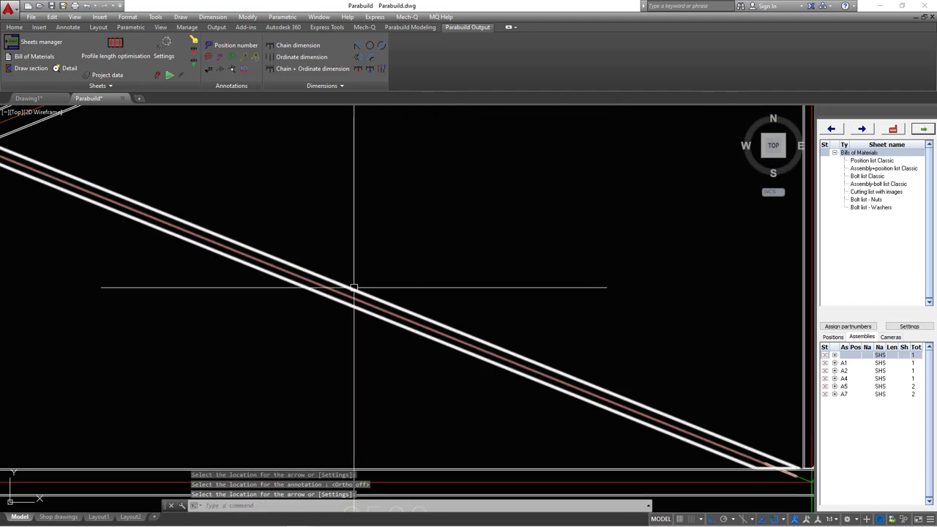
Tag the lower left diagonal with an 'SHS50x50x4 - 2613' label along it
{"action": "right_click", "coordinate": [428, 223]}
{"action": "left_click", "coordinate": [443, 227]}
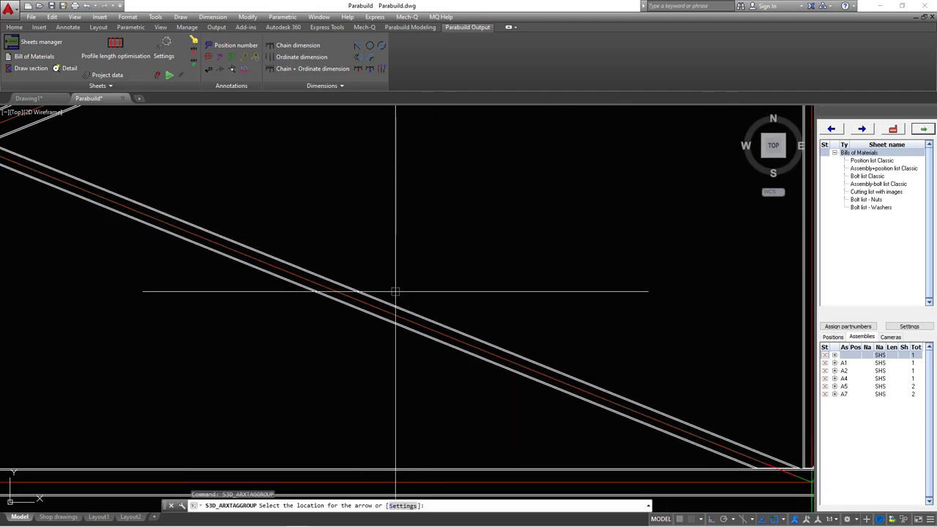
{"action": "left_click", "coordinate": [364, 293]}
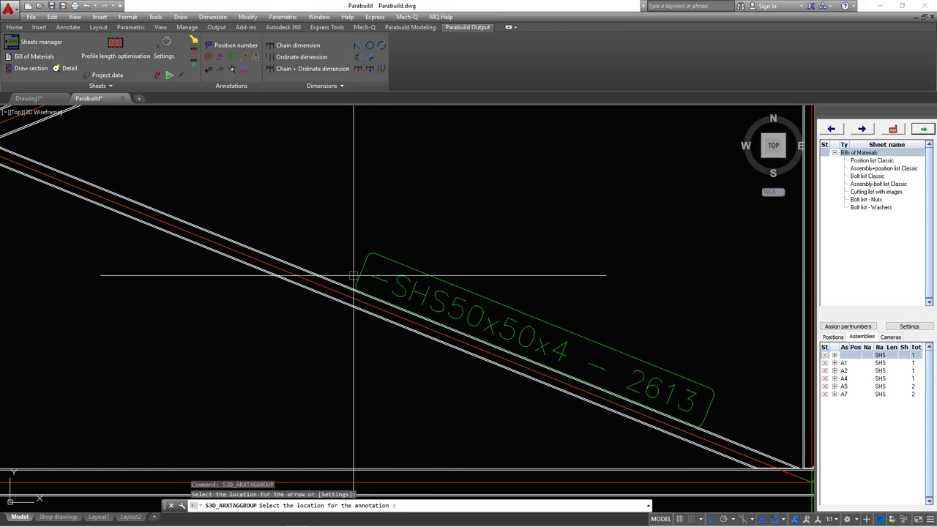
{"action": "left_click", "coordinate": [353, 275]}
{"action": "scroll", "coordinate": [367, 235], "scroll_direction": "down", "scroll_amount": 5}
{"action": "scroll", "coordinate": [368, 242], "scroll_direction": "up", "scroll_amount": 1}
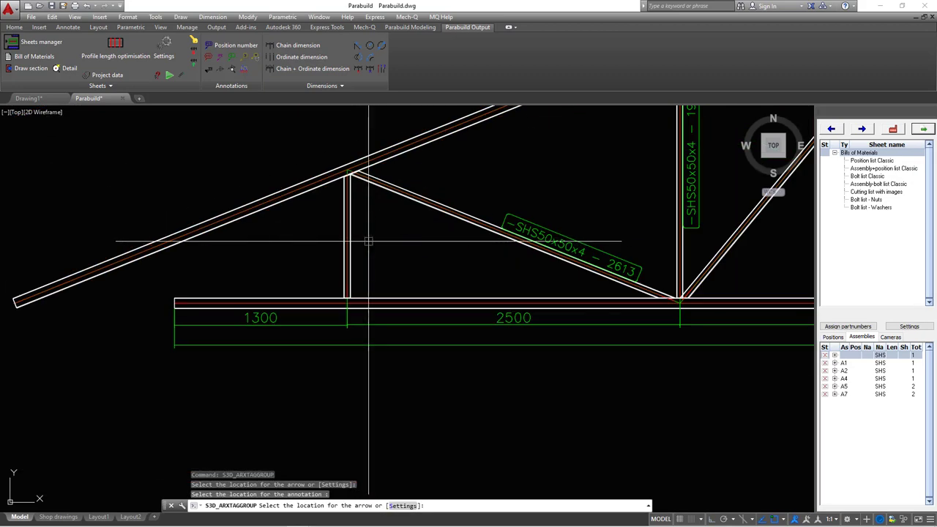
{"action": "scroll", "coordinate": [344, 223], "scroll_direction": "up", "scroll_amount": 4}
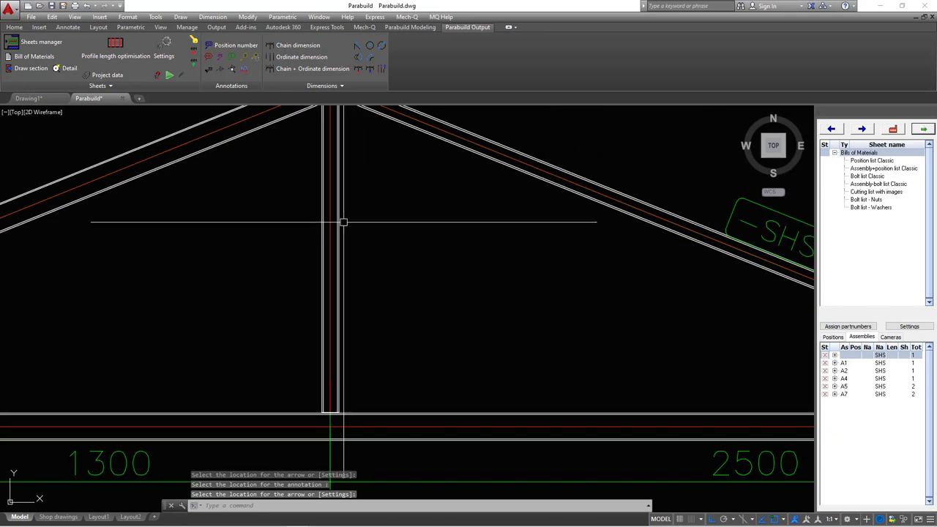
Tag the short left vertical with an 'SHS50x50x4 - 930' label beside it
{"action": "right_click", "coordinate": [381, 237]}
{"action": "left_click", "coordinate": [396, 243]}
{"action": "left_click", "coordinate": [322, 240]}
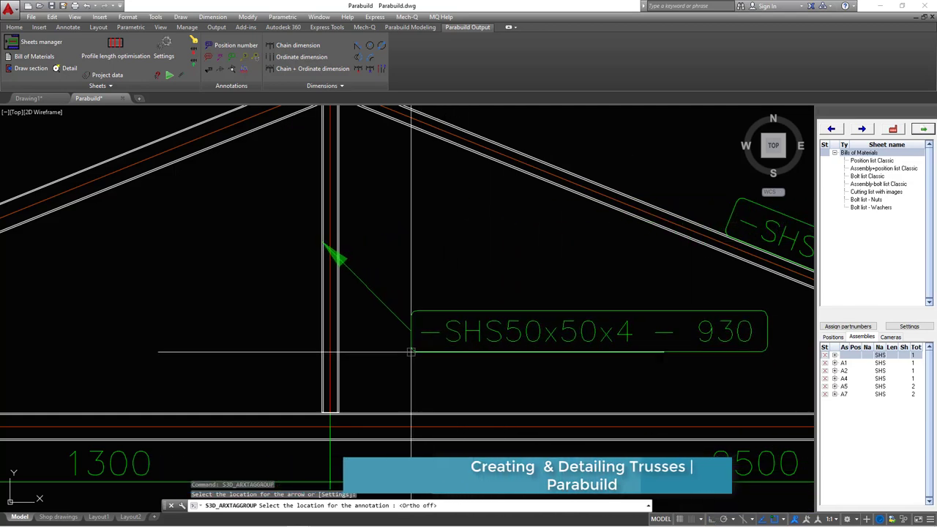
{"action": "left_click", "coordinate": [344, 315]}
{"action": "scroll", "coordinate": [235, 268], "scroll_direction": "down", "scroll_amount": 4}
{"action": "scroll", "coordinate": [440, 322], "scroll_direction": "down", "scroll_amount": 5}
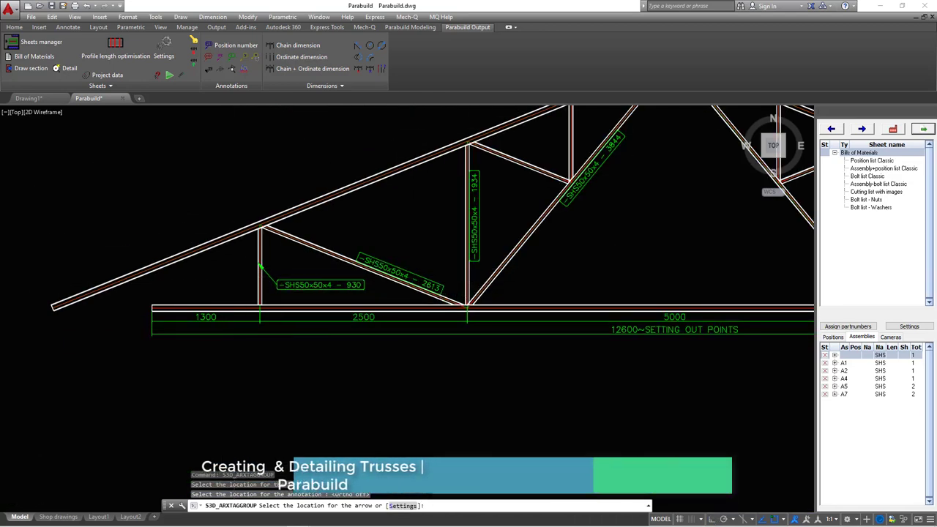
{"action": "scroll", "coordinate": [459, 309], "scroll_direction": "up", "scroll_amount": 8}
{"action": "scroll", "coordinate": [257, 287], "scroll_direction": "up", "scroll_amount": 2}
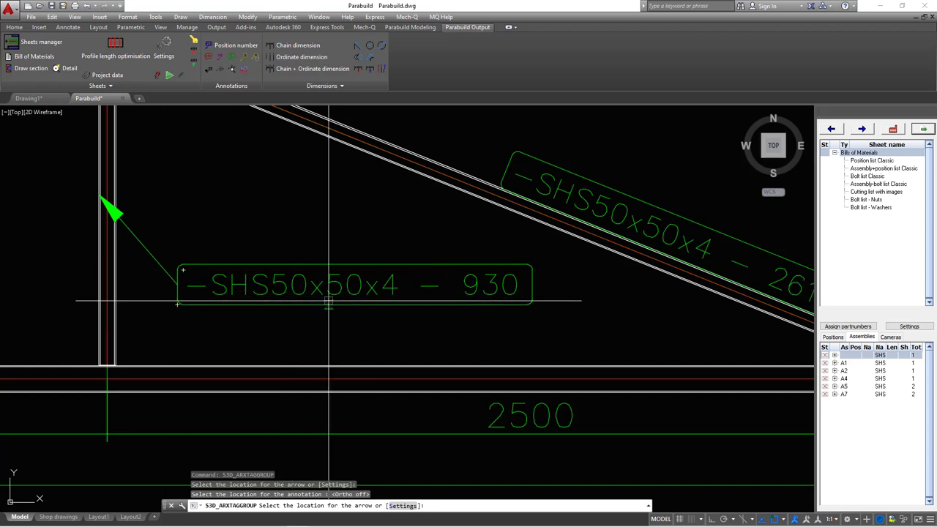
{"action": "scroll", "coordinate": [337, 303], "scroll_direction": "down", "scroll_amount": 2}
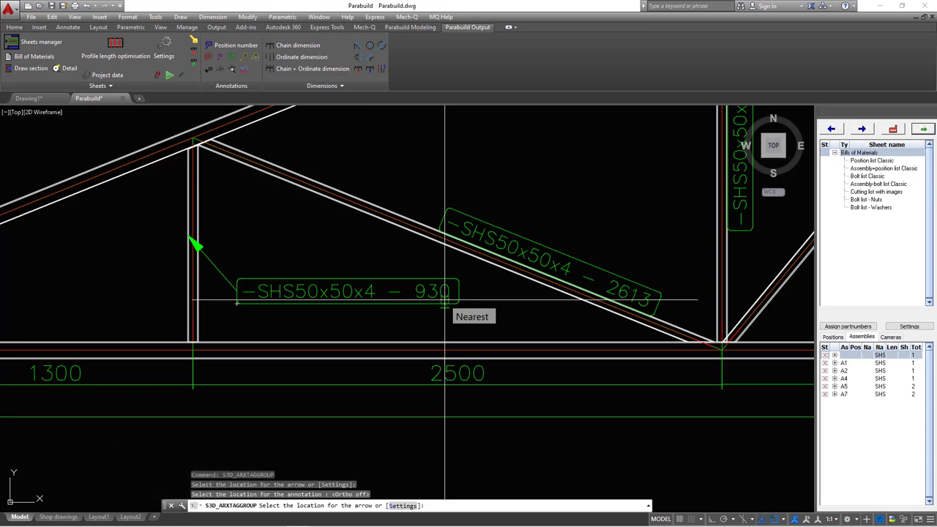
{"action": "scroll", "coordinate": [445, 299], "scroll_direction": "down", "scroll_amount": 3}
{"action": "scroll", "coordinate": [513, 272], "scroll_direction": "down", "scroll_amount": 3}
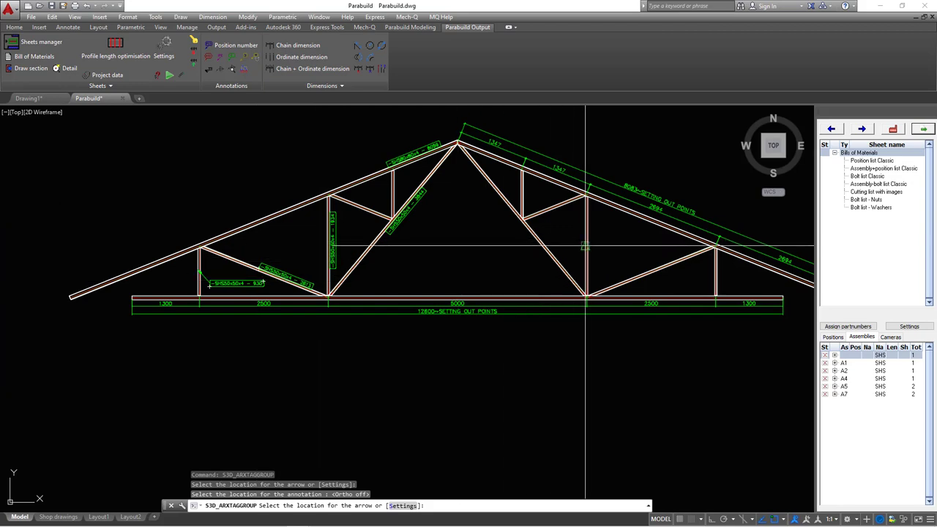
{"action": "scroll", "coordinate": [586, 247], "scroll_direction": "up", "scroll_amount": 2}
{"action": "scroll", "coordinate": [384, 268], "scroll_direction": "down", "scroll_amount": 2}
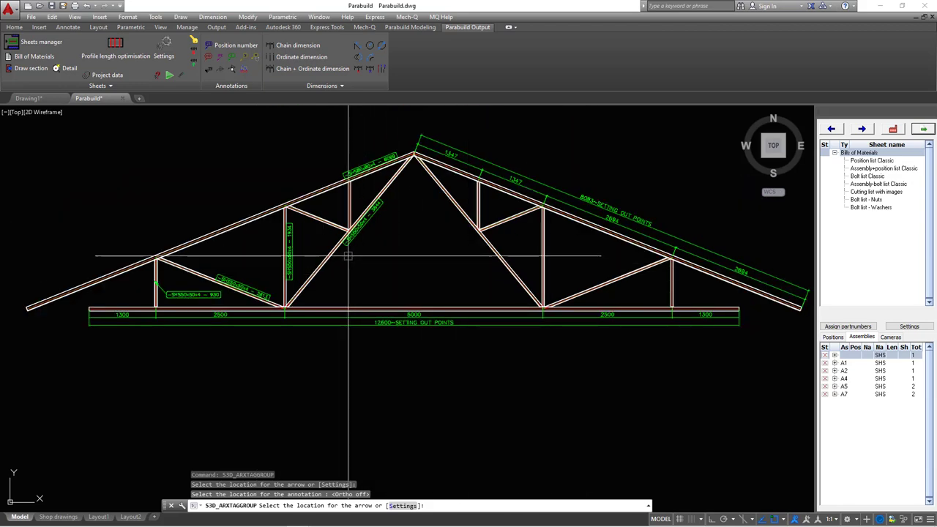
{"action": "scroll", "coordinate": [174, 294], "scroll_direction": "up", "scroll_amount": 2}
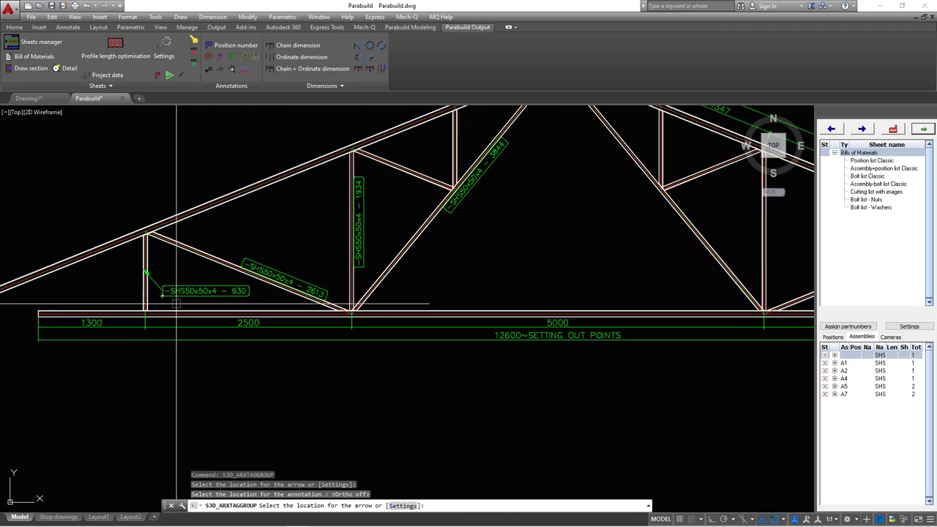
{"action": "scroll", "coordinate": [175, 302], "scroll_direction": "down", "scroll_amount": 2}
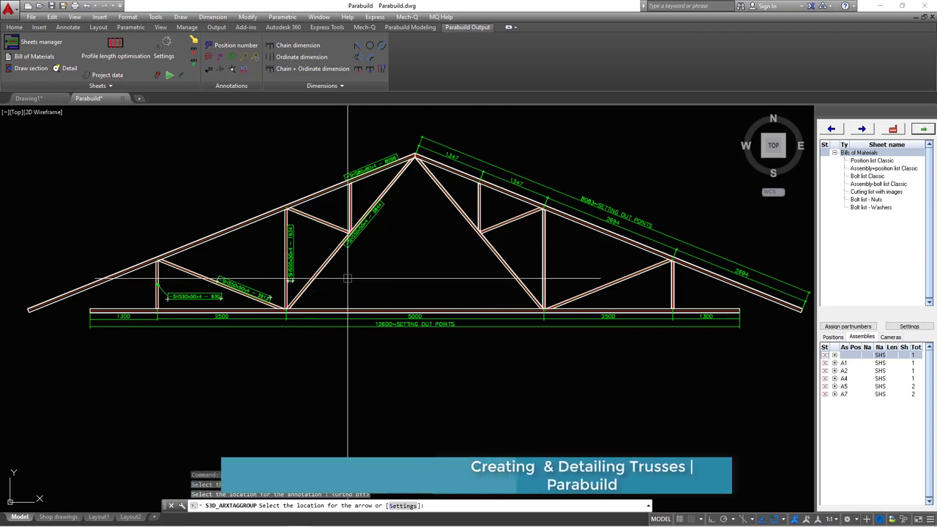
{"action": "scroll", "coordinate": [377, 231], "scroll_direction": "up", "scroll_amount": 2}
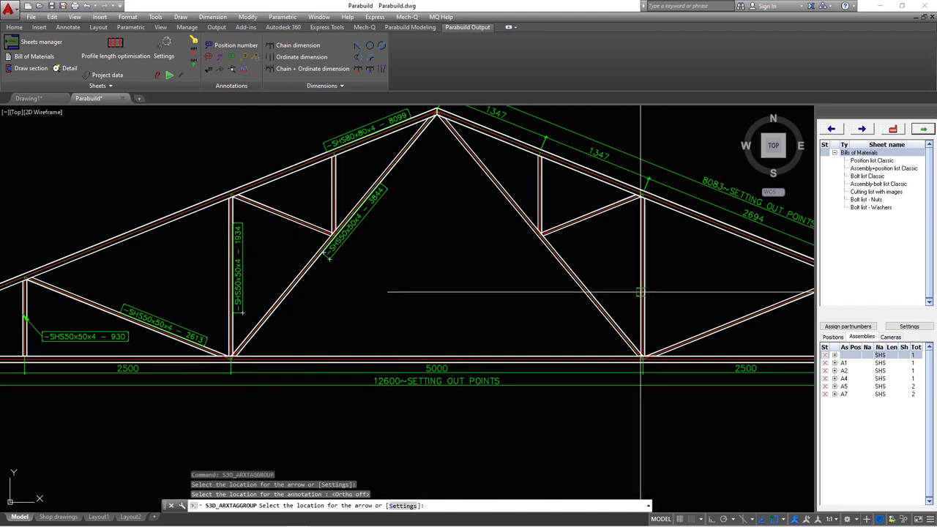
{"action": "scroll", "coordinate": [286, 213], "scroll_direction": "up", "scroll_amount": 8}
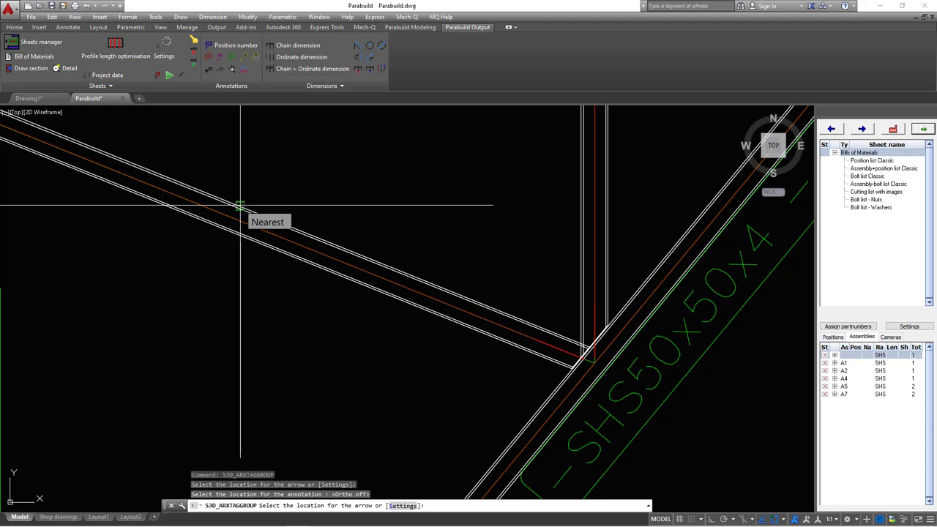
Tag the short upper-left diagonal 'SHS50x50x4 - 1295' with Ortho off
{"action": "scroll", "coordinate": [240, 205], "scroll_direction": "down", "scroll_amount": 5}
{"action": "scroll", "coordinate": [296, 231], "scroll_direction": "up", "scroll_amount": 5}
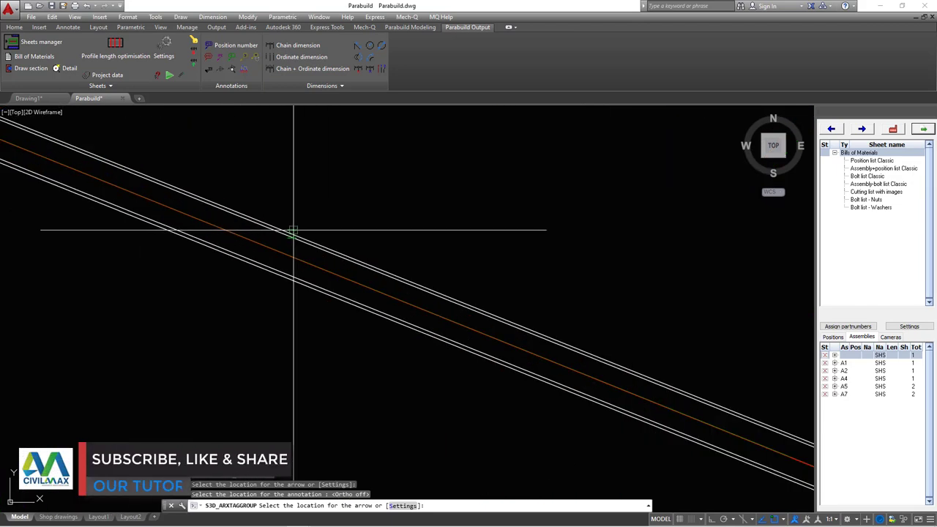
{"action": "left_click", "coordinate": [292, 231]}
{"action": "scroll", "coordinate": [265, 214], "scroll_direction": "down", "scroll_amount": 3}
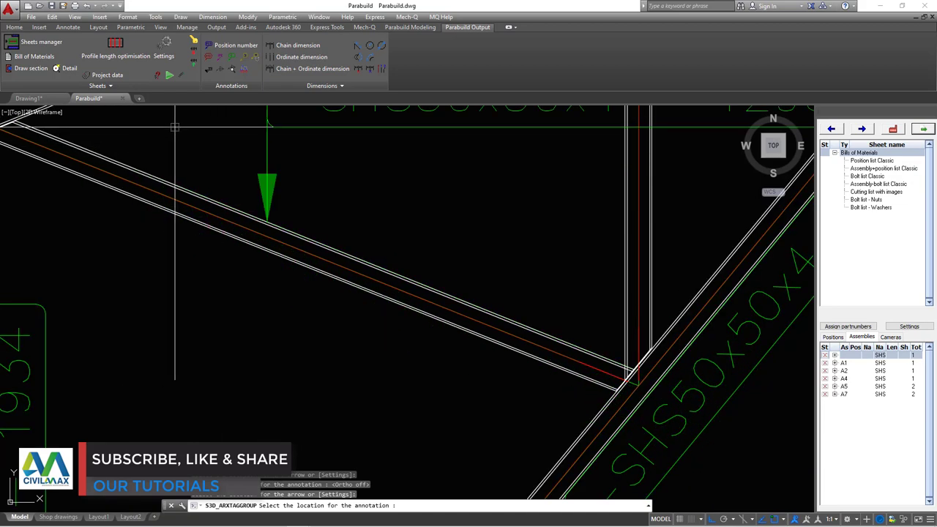
{"action": "key", "text": "F8"}
{"action": "scroll", "coordinate": [256, 205], "scroll_direction": "down", "scroll_amount": 5}
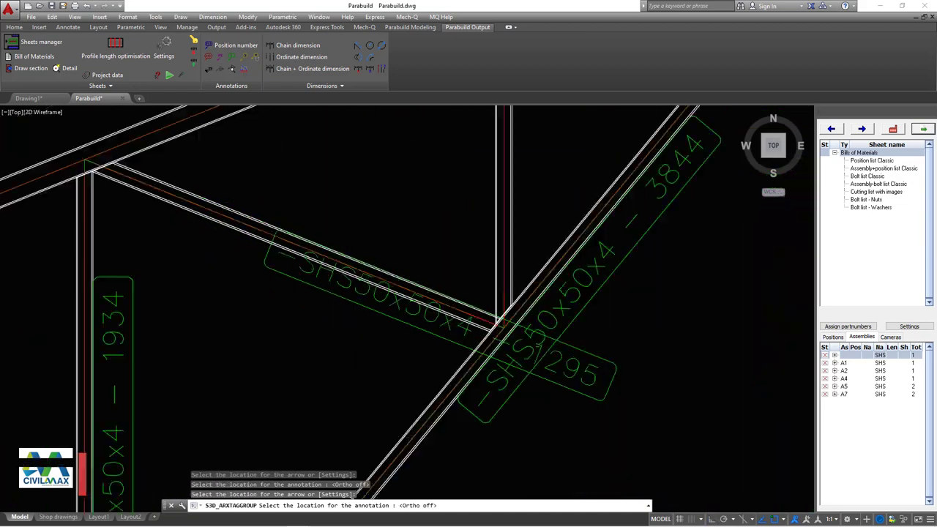
{"action": "scroll", "coordinate": [257, 199], "scroll_direction": "up", "scroll_amount": 3}
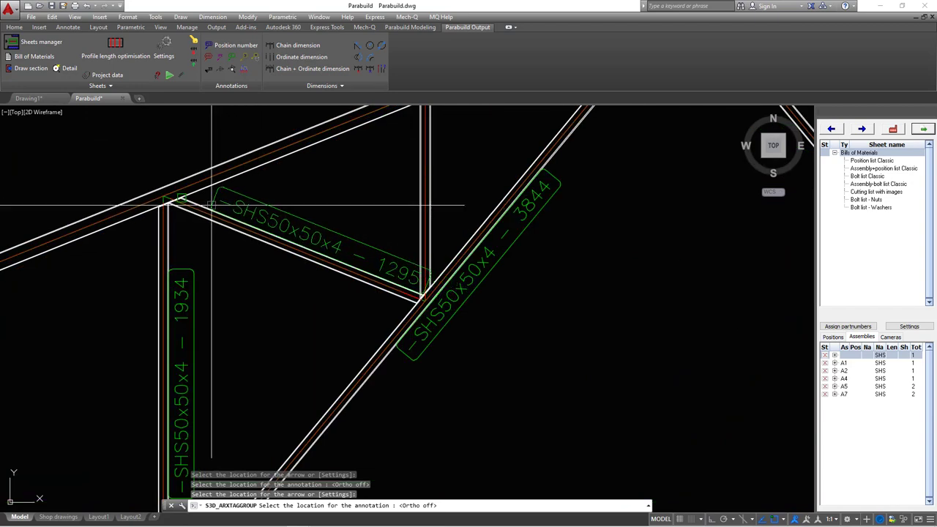
{"action": "scroll", "coordinate": [274, 216], "scroll_direction": "up", "scroll_amount": 2}
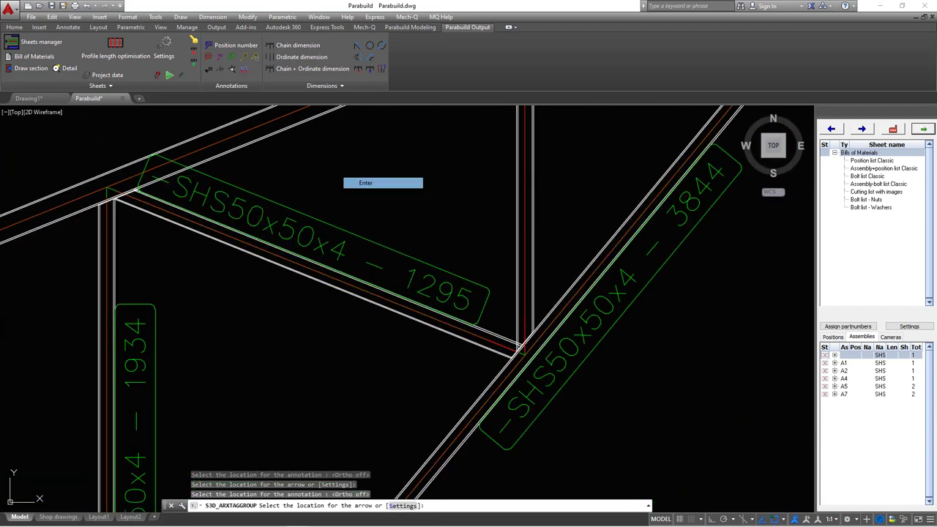
{"action": "key", "text": "Return"}
{"action": "left_click", "coordinate": [425, 198]}
Move the 1295 tag so it lies along the short diagonal, clear of the member
{"action": "left_click", "coordinate": [311, 228]}
{"action": "right_click", "coordinate": [356, 195]}
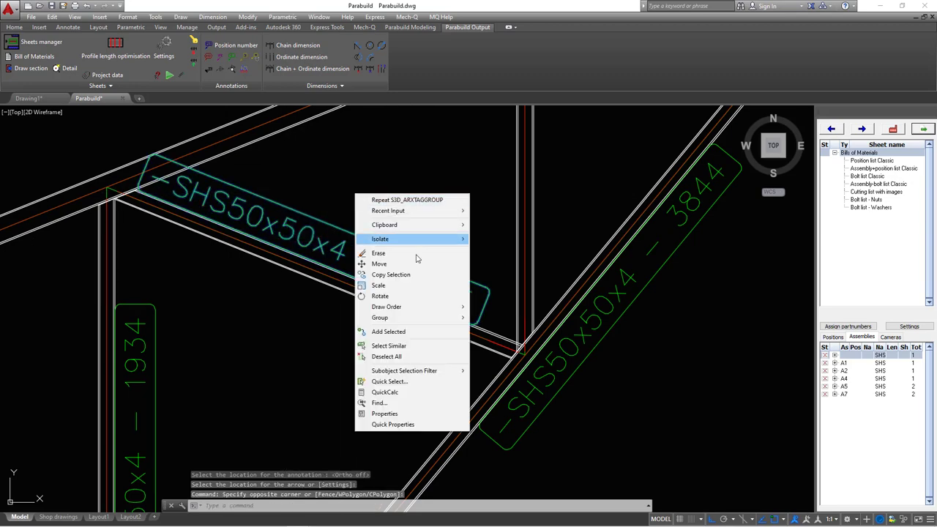
{"action": "left_click", "coordinate": [380, 263]}
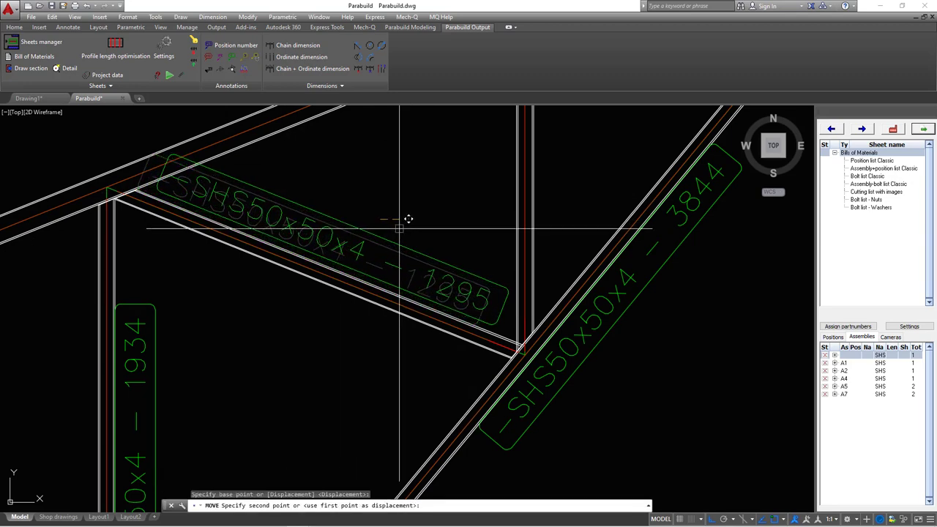
{"action": "left_click", "coordinate": [314, 203]}
{"action": "scroll", "coordinate": [398, 215], "scroll_direction": "down", "scroll_amount": 5}
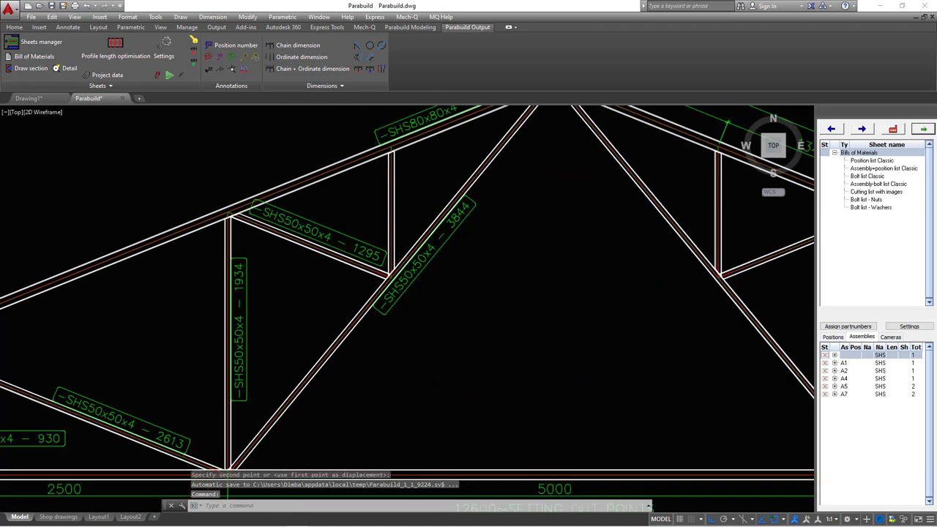
{"action": "scroll", "coordinate": [427, 227], "scroll_direction": "up", "scroll_amount": 5}
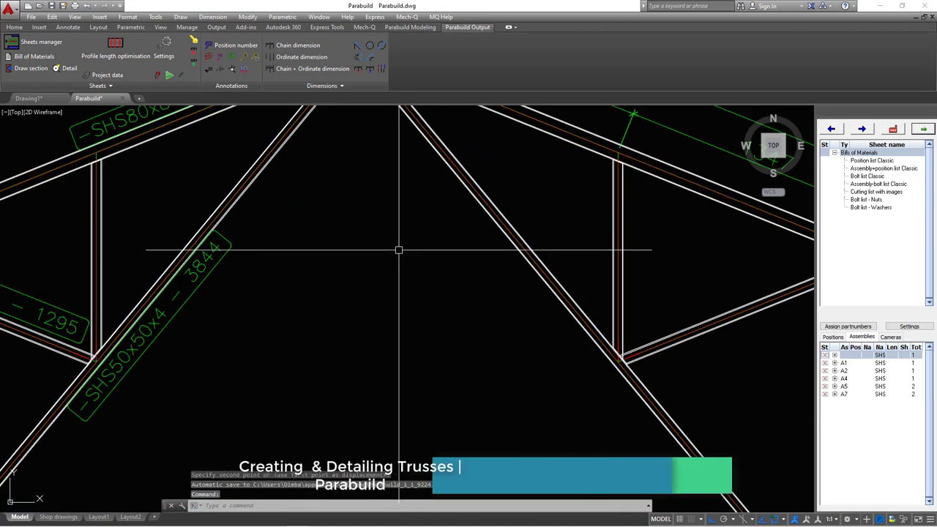
{"action": "right_click", "coordinate": [400, 251]}
Tag the right diagonal member with its 3844 label
{"action": "left_click", "coordinate": [431, 255]}
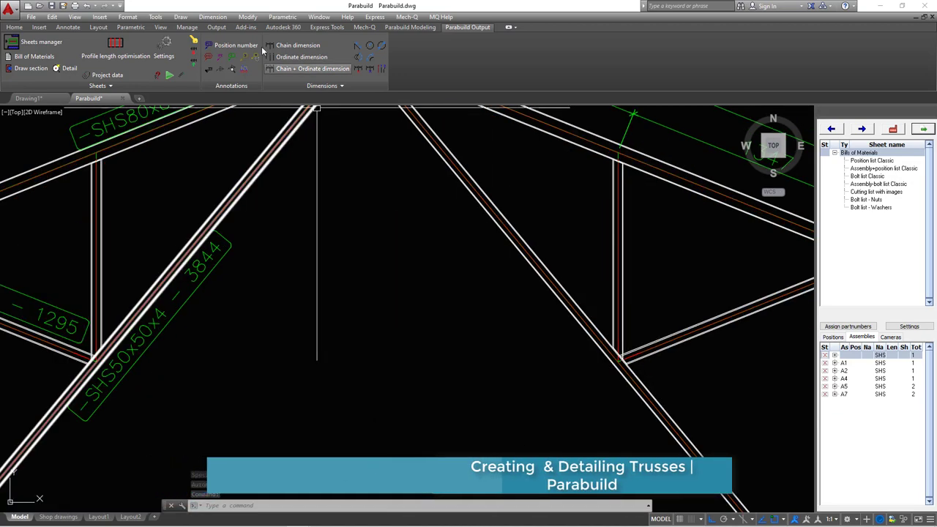
{"action": "left_click", "coordinate": [209, 57]}
{"action": "left_click", "coordinate": [488, 218]}
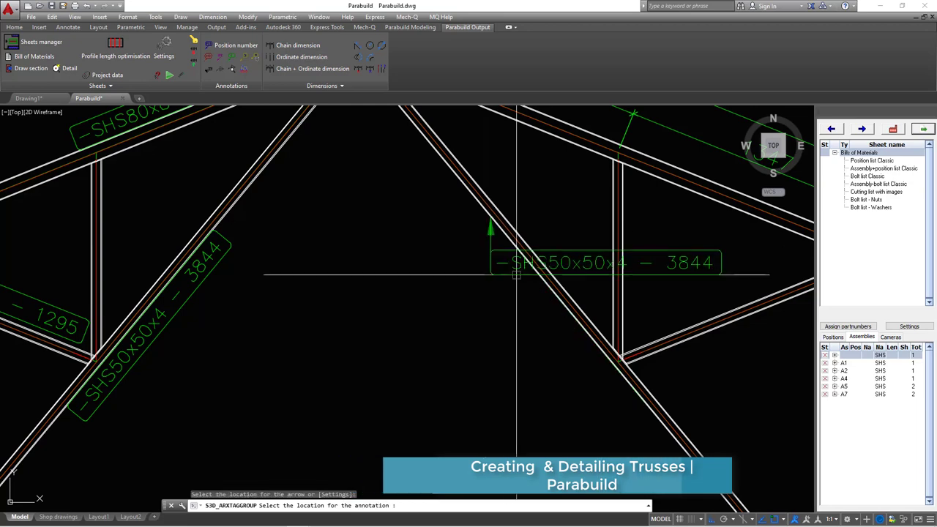
{"action": "left_click", "coordinate": [488, 272]}
{"action": "scroll", "coordinate": [488, 224], "scroll_direction": "down", "scroll_amount": 3}
{"action": "scroll", "coordinate": [358, 227], "scroll_direction": "down", "scroll_amount": 3}
{"action": "scroll", "coordinate": [439, 249], "scroll_direction": "up", "scroll_amount": 3}
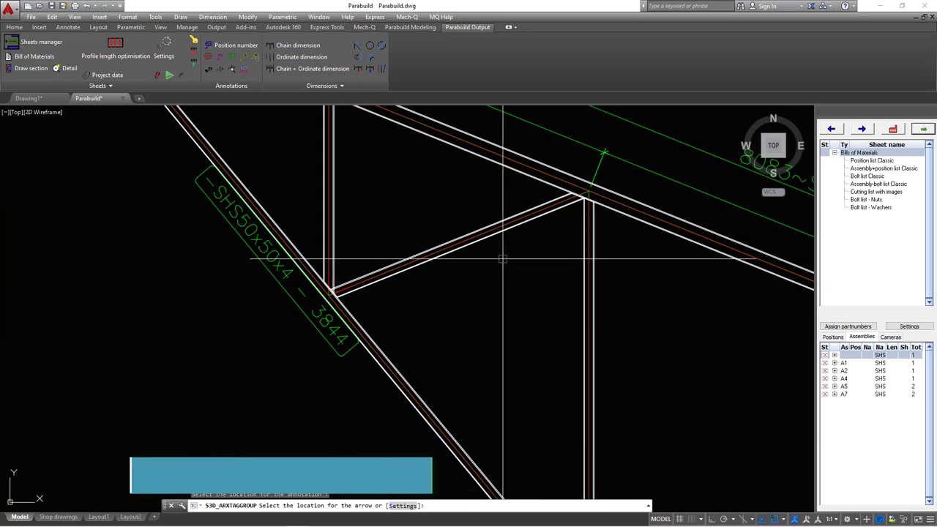
Tag the right short diagonal 1295, turning Ortho off to align the label
{"action": "left_click", "coordinate": [455, 242]}
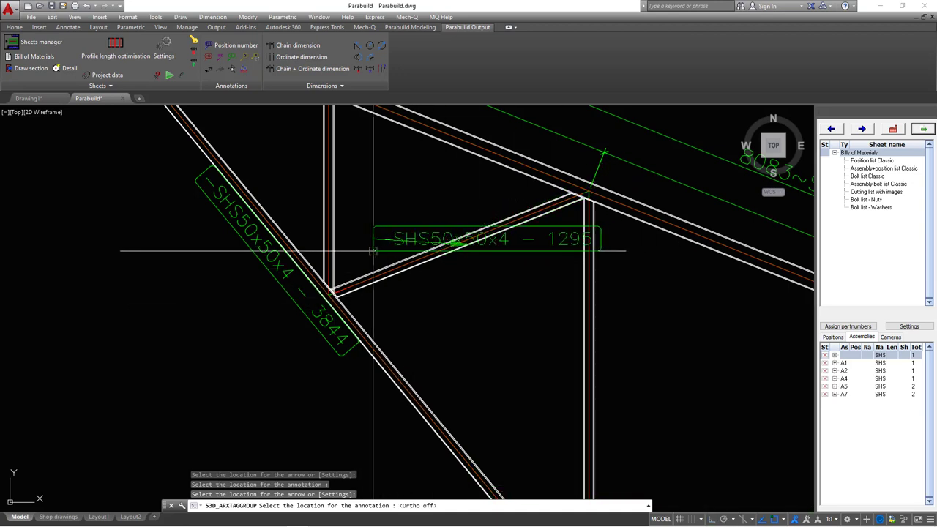
{"action": "left_click", "coordinate": [365, 312]}
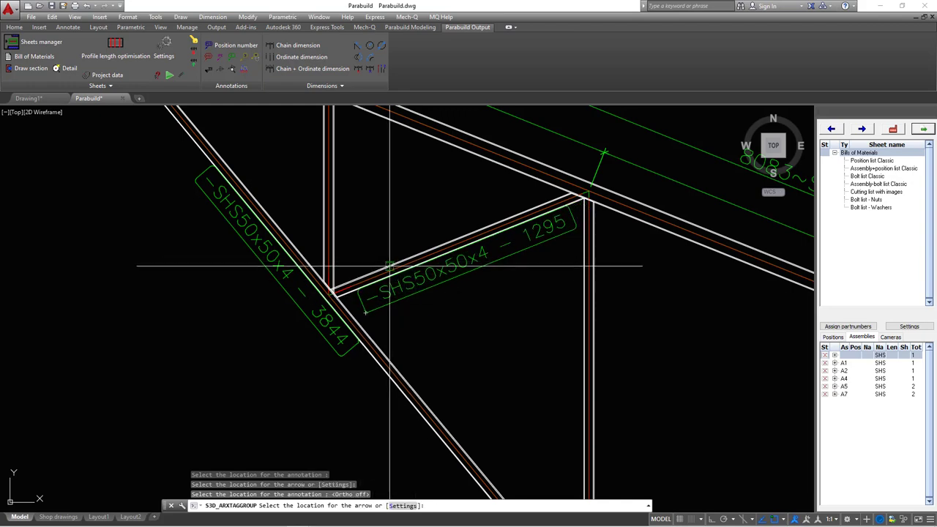
{"action": "scroll", "coordinate": [337, 201], "scroll_direction": "down", "scroll_amount": 2}
{"action": "scroll", "coordinate": [366, 216], "scroll_direction": "up", "scroll_amount": 4}
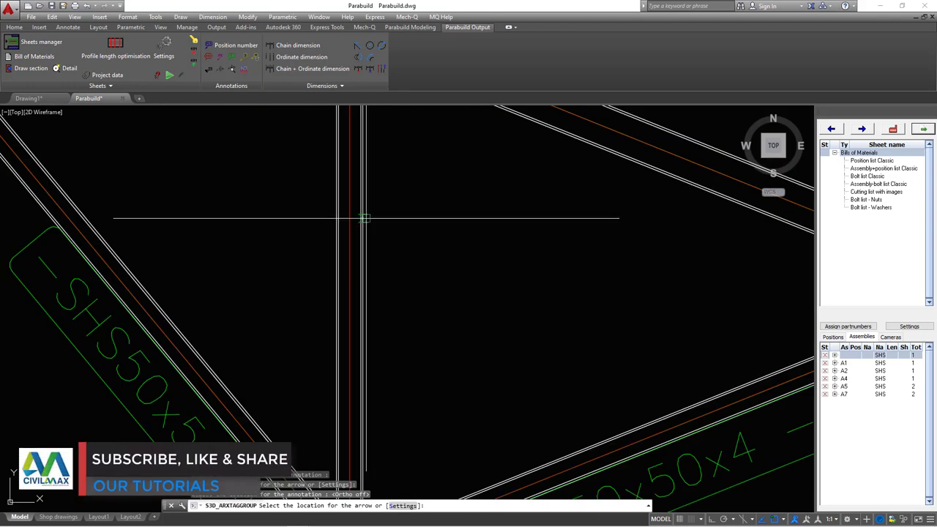
{"action": "scroll", "coordinate": [364, 218], "scroll_direction": "down", "scroll_amount": 3}
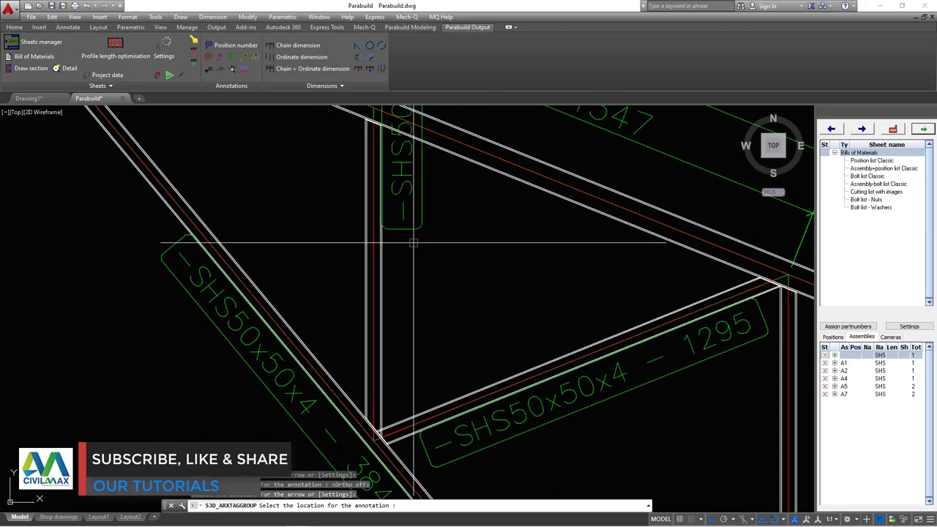
{"action": "left_click", "coordinate": [715, 520]}
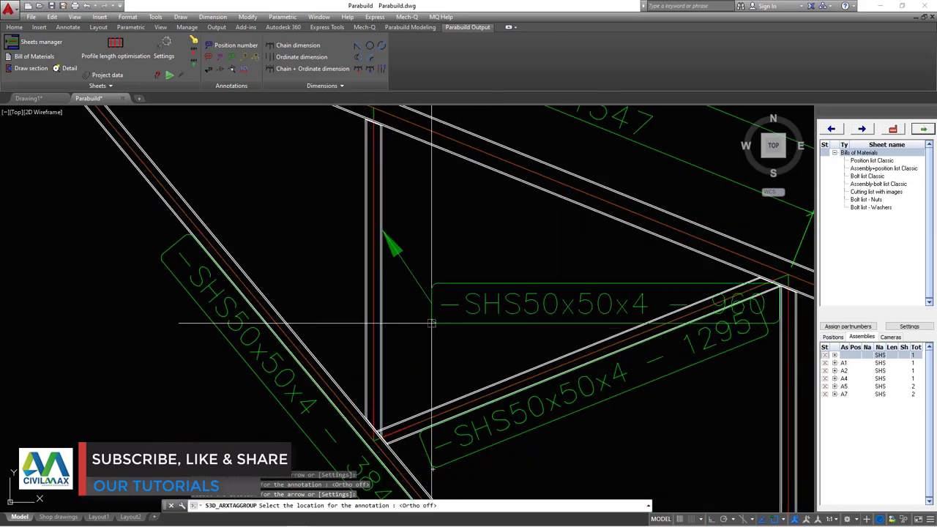
{"action": "left_click", "coordinate": [418, 413]}
{"action": "scroll", "coordinate": [593, 356], "scroll_direction": "down", "scroll_amount": 3}
{"action": "scroll", "coordinate": [539, 312], "scroll_direction": "up", "scroll_amount": 2}
{"action": "right_click", "coordinate": [565, 311]}
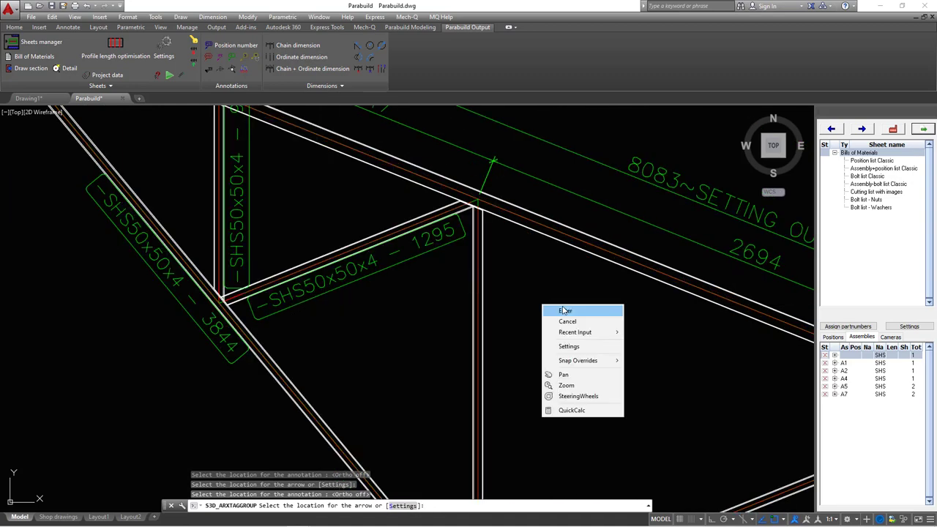
{"action": "left_click", "coordinate": [565, 310]}
Tag the right vertical member with an 'SHS50x50x4 - 1934' label along it
{"action": "right_click", "coordinate": [561, 306]}
{"action": "left_click", "coordinate": [586, 313]}
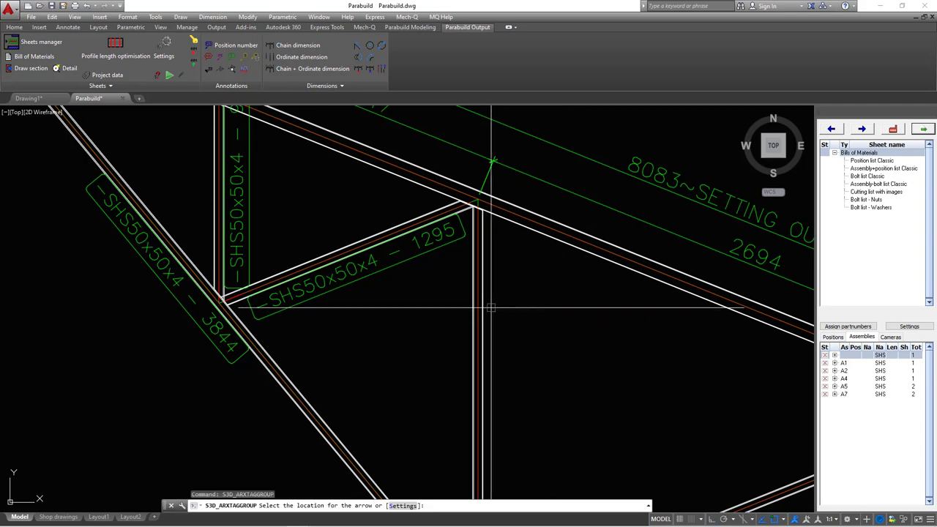
{"action": "scroll", "coordinate": [485, 308], "scroll_direction": "down", "scroll_amount": 2}
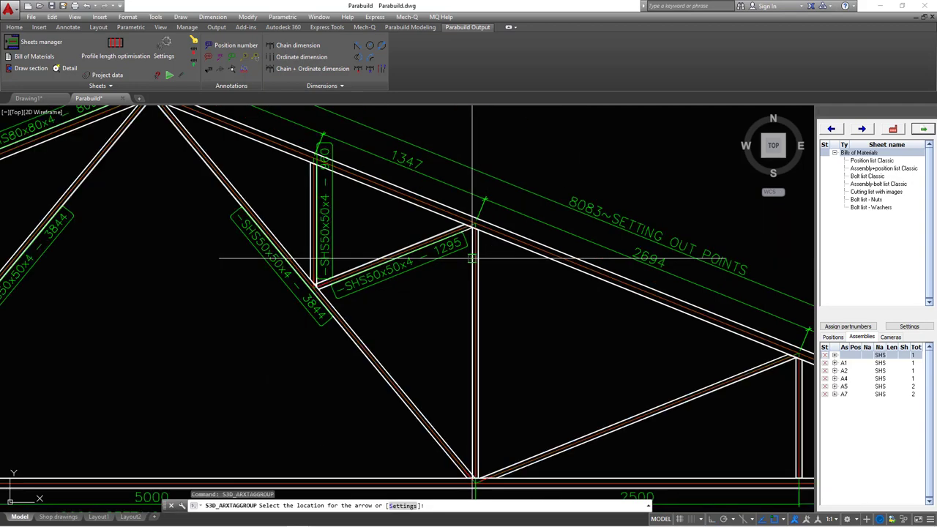
{"action": "left_click", "coordinate": [499, 353]}
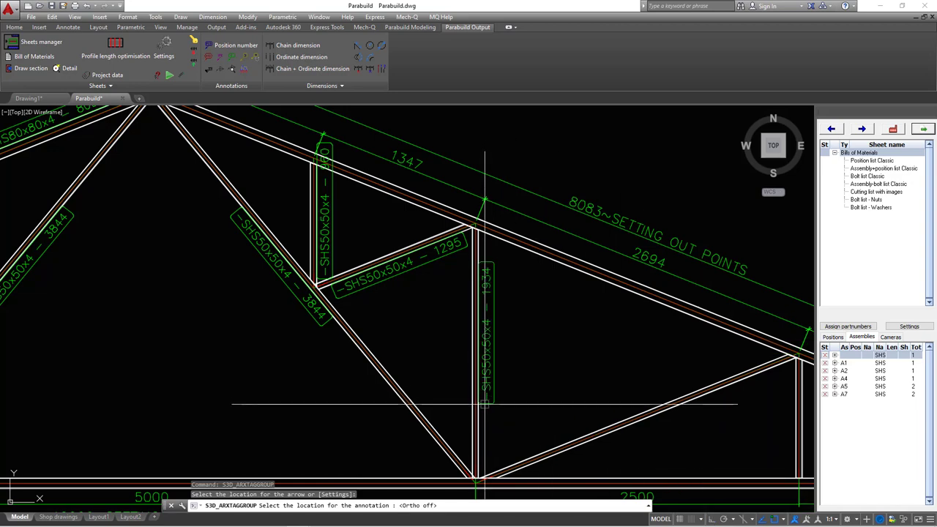
{"action": "left_click", "coordinate": [485, 404]}
{"action": "scroll", "coordinate": [459, 200], "scroll_direction": "down", "scroll_amount": 4}
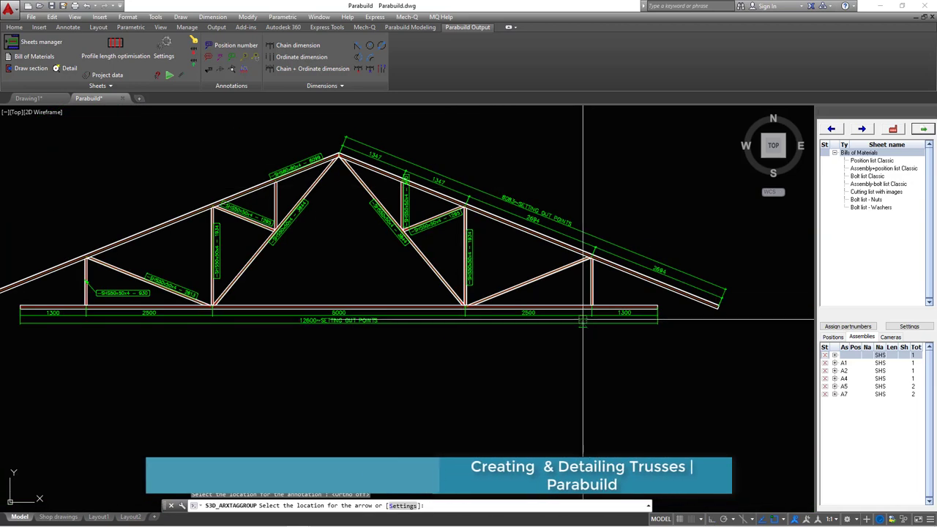
{"action": "scroll", "coordinate": [419, 257], "scroll_direction": "up", "scroll_amount": 3}
{"action": "scroll", "coordinate": [505, 291], "scroll_direction": "up", "scroll_amount": 4}
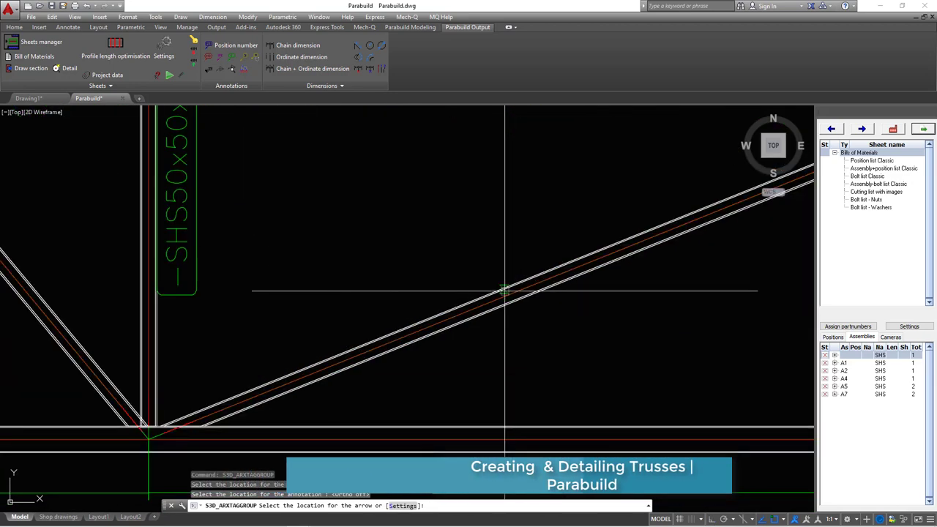
Tag the lower right diagonal 2613, then cancel tagging and undo the last tags
{"action": "left_click", "coordinate": [495, 289]}
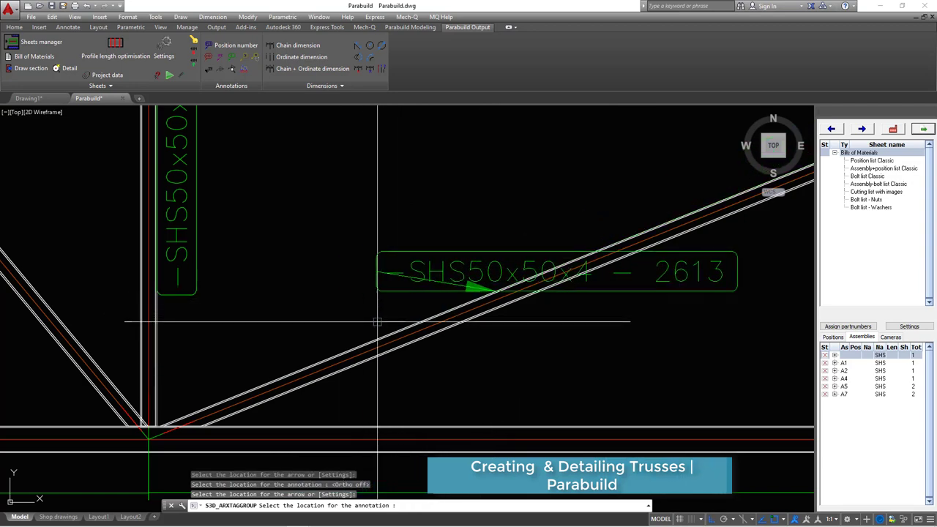
{"action": "left_click", "coordinate": [555, 304]}
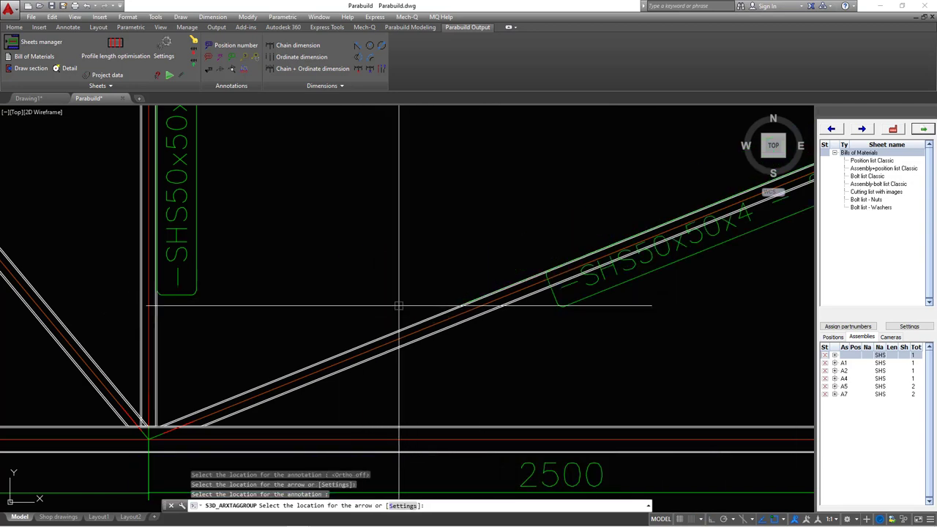
{"action": "scroll", "coordinate": [399, 274], "scroll_direction": "down", "scroll_amount": 4}
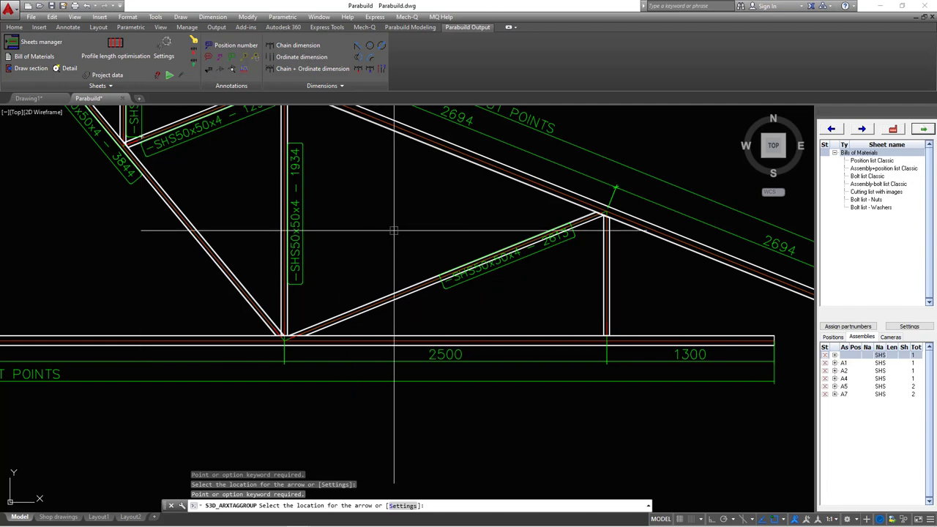
{"action": "key", "text": "Escape"}
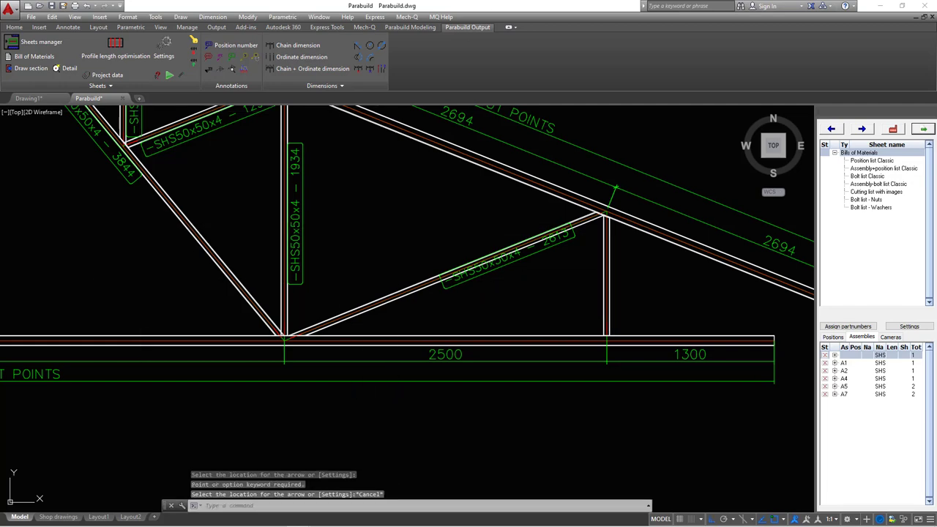
{"action": "key", "text": "ctrl+z"}
Tag the 2613 diagonal as SHS50x50x4 – 2613, angled alongside the member with Ortho off
{"action": "scroll", "coordinate": [435, 173], "scroll_direction": "down", "scroll_amount": 5}
{"action": "scroll", "coordinate": [561, 309], "scroll_direction": "up", "scroll_amount": 3}
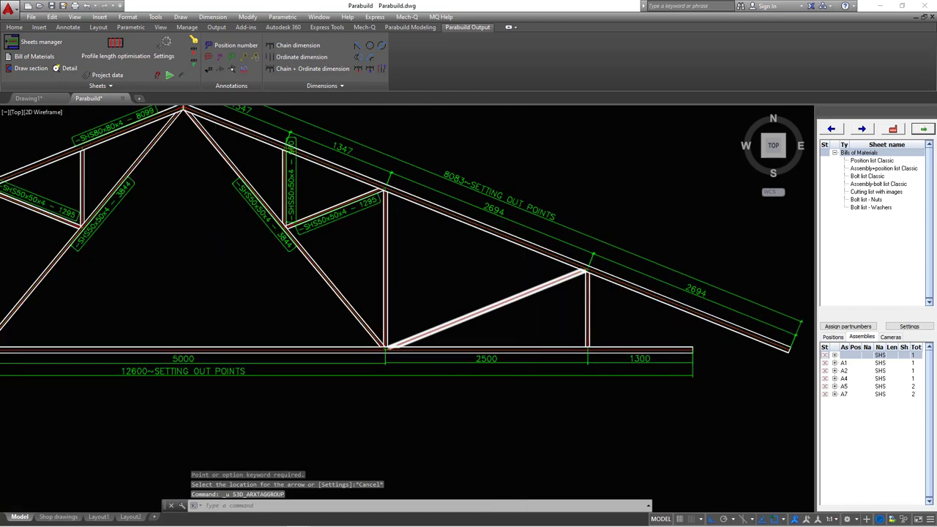
{"action": "scroll", "coordinate": [483, 307], "scroll_direction": "up", "scroll_amount": 2}
{"action": "left_click", "coordinate": [208, 57]}
{"action": "scroll", "coordinate": [449, 302], "scroll_direction": "up", "scroll_amount": 5}
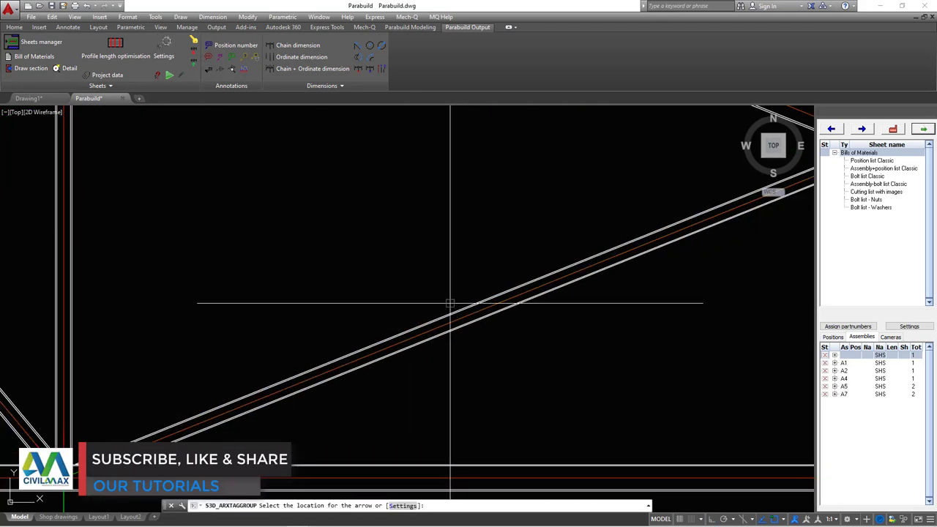
{"action": "left_click", "coordinate": [442, 319]}
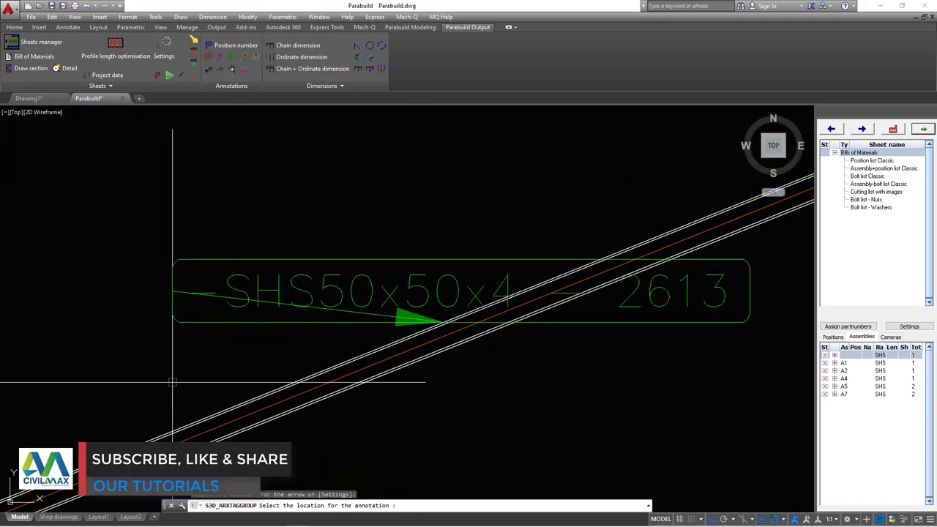
{"action": "key", "text": "F8"}
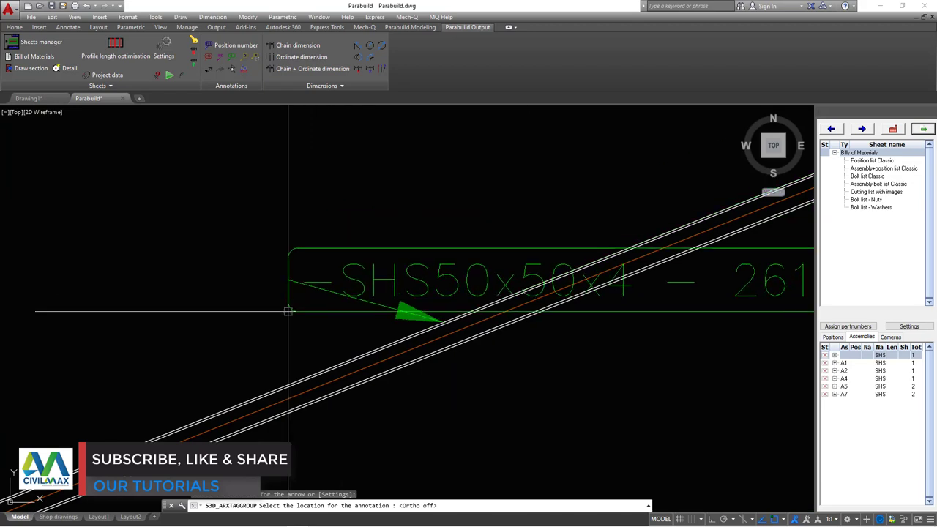
{"action": "scroll", "coordinate": [187, 344], "scroll_direction": "down", "scroll_amount": 4}
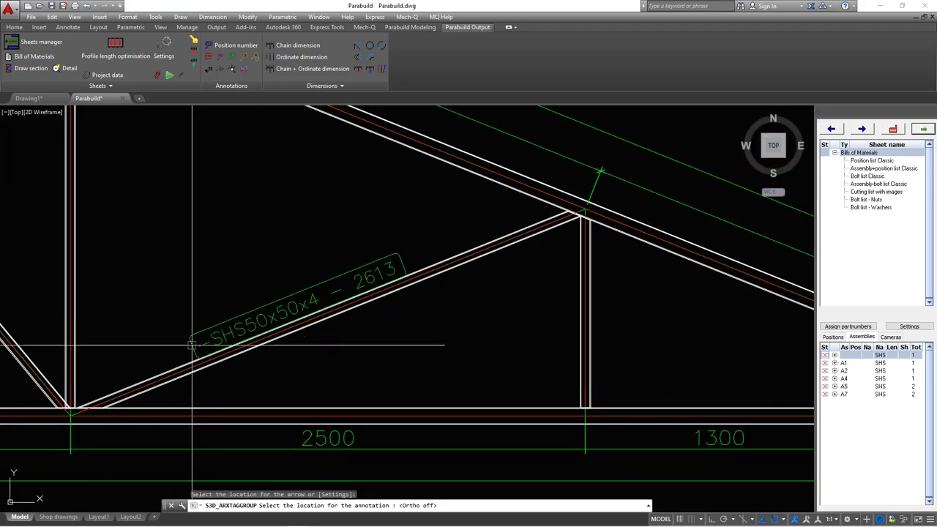
{"action": "left_click", "coordinate": [192, 344]}
Tag the tall right vertical as SHS50x50x4 – 1934 along the member
{"action": "scroll", "coordinate": [292, 212], "scroll_direction": "down", "scroll_amount": 3}
{"action": "scroll", "coordinate": [288, 230], "scroll_direction": "up", "scroll_amount": 5}
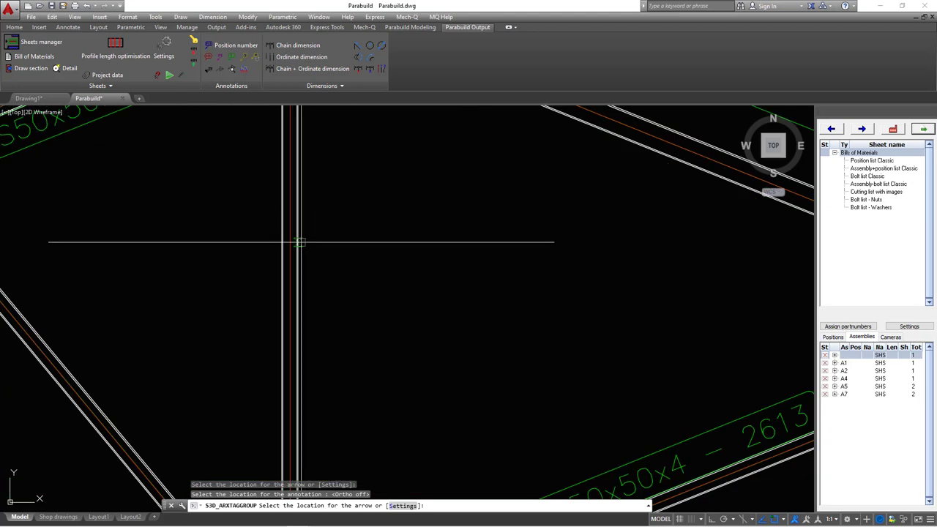
{"action": "left_click", "coordinate": [299, 241]}
{"action": "scroll", "coordinate": [351, 253], "scroll_direction": "down", "scroll_amount": 4}
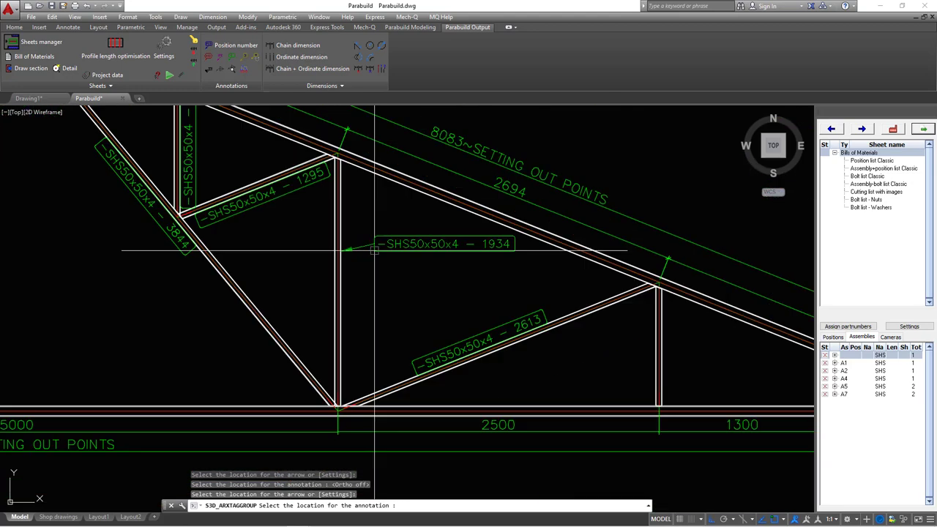
{"action": "key", "text": "F8"}
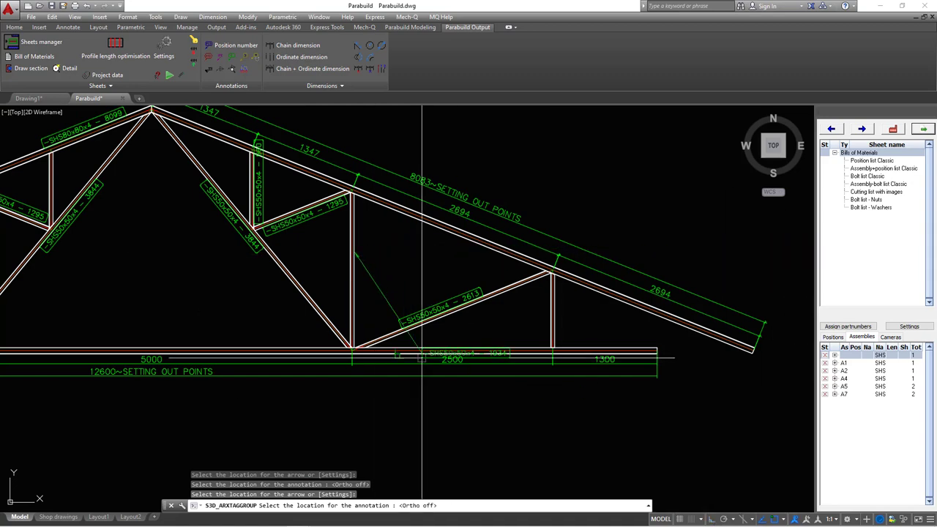
{"action": "scroll", "coordinate": [362, 293], "scroll_direction": "up", "scroll_amount": 4}
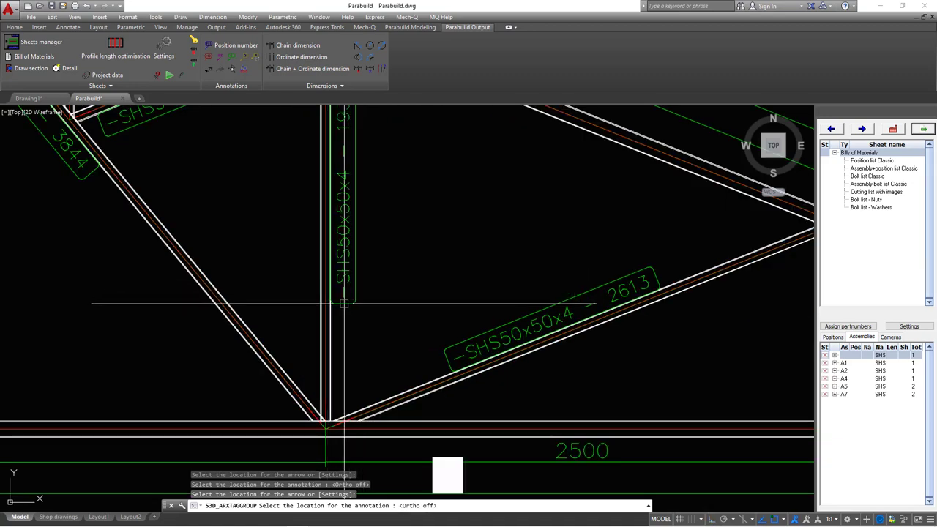
{"action": "left_click", "coordinate": [350, 356]}
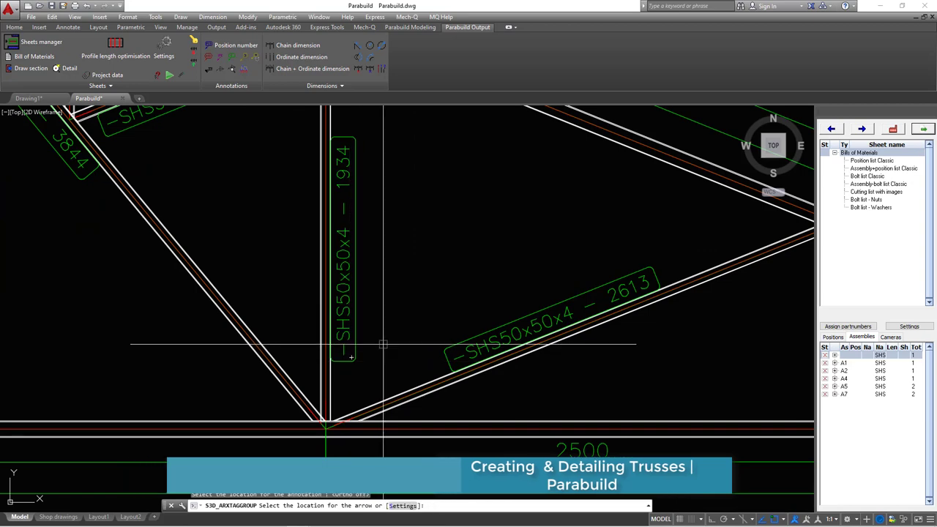
Tag the short eave vertical as SHS50x50x4 – 930 to its right, then finish tagging
{"action": "scroll", "coordinate": [383, 343], "scroll_direction": "down", "scroll_amount": 5}
{"action": "scroll", "coordinate": [545, 289], "scroll_direction": "up", "scroll_amount": 8}
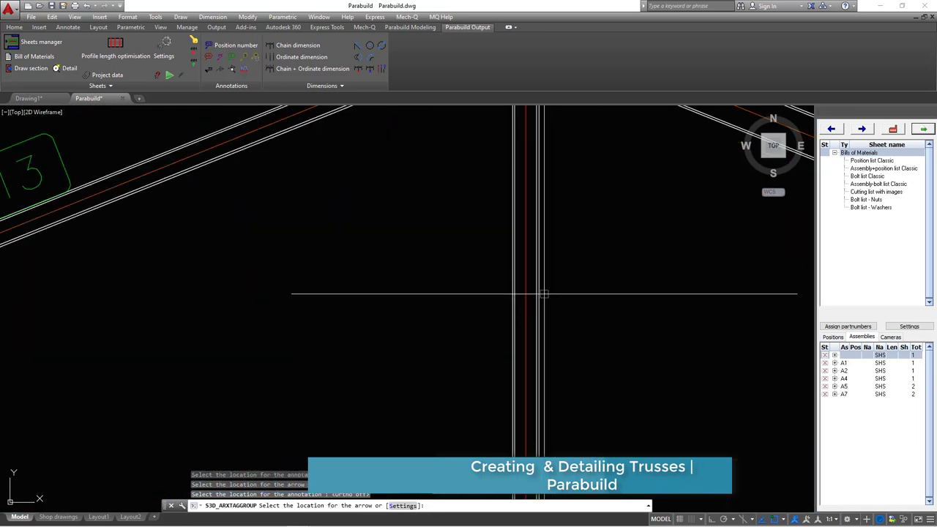
{"action": "left_click", "coordinate": [543, 296]}
{"action": "scroll", "coordinate": [554, 303], "scroll_direction": "down", "scroll_amount": 4}
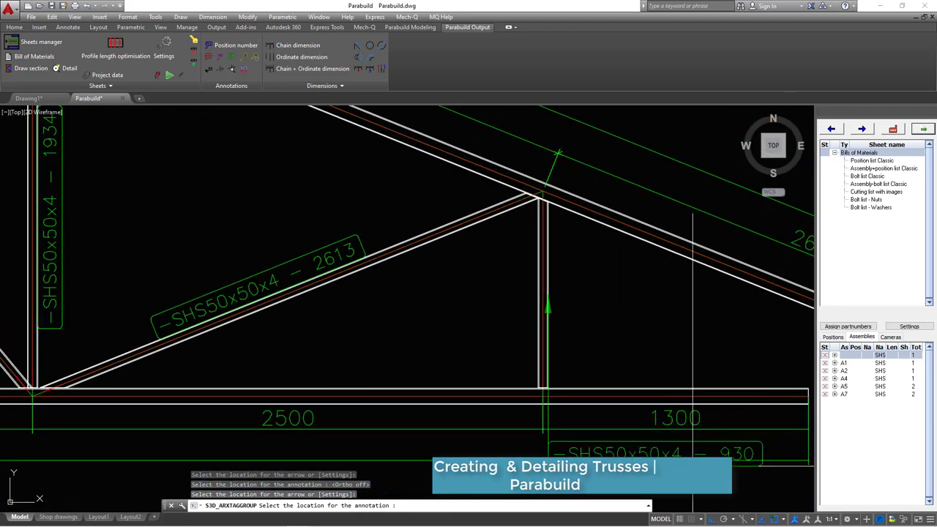
{"action": "key", "text": "F8"}
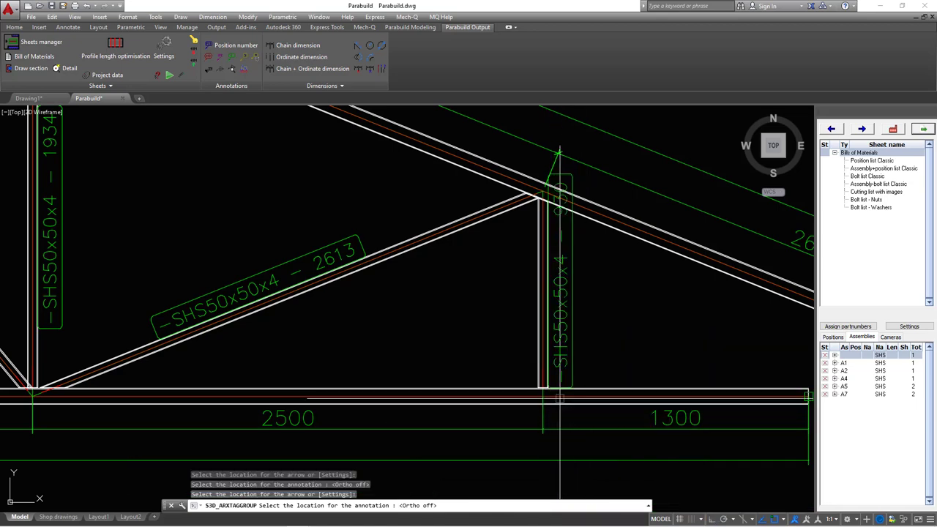
{"action": "left_click", "coordinate": [809, 387]}
{"action": "scroll", "coordinate": [636, 300], "scroll_direction": "down", "scroll_amount": 3}
{"action": "scroll", "coordinate": [636, 300], "scroll_direction": "up", "scroll_amount": 2}
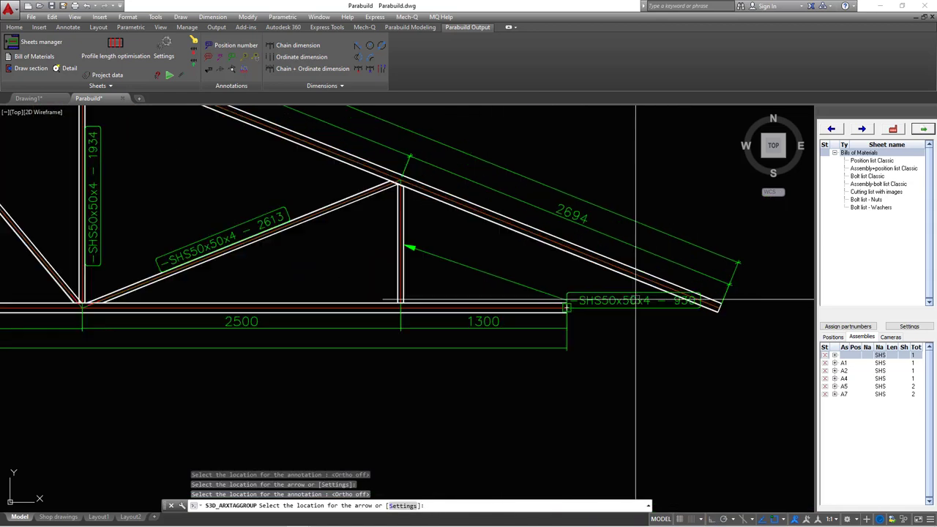
{"action": "scroll", "coordinate": [615, 300], "scroll_direction": "up", "scroll_amount": 4}
{"action": "key", "text": "Escape"}
{"action": "scroll", "coordinate": [605, 286], "scroll_direction": "down", "scroll_amount": 5}
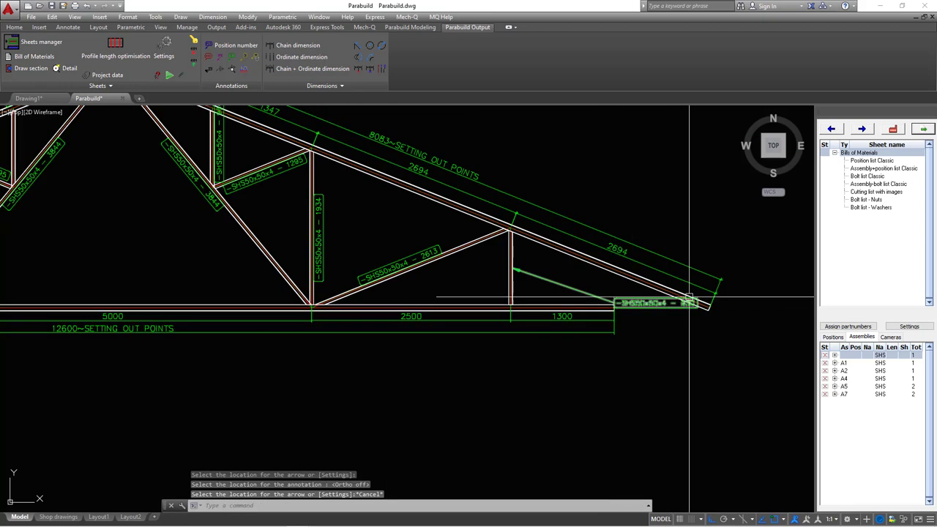
Zoom in on the truss apex and bring up the Weld specifications dialog
{"action": "scroll", "coordinate": [487, 239], "scroll_direction": "up", "scroll_amount": 2}
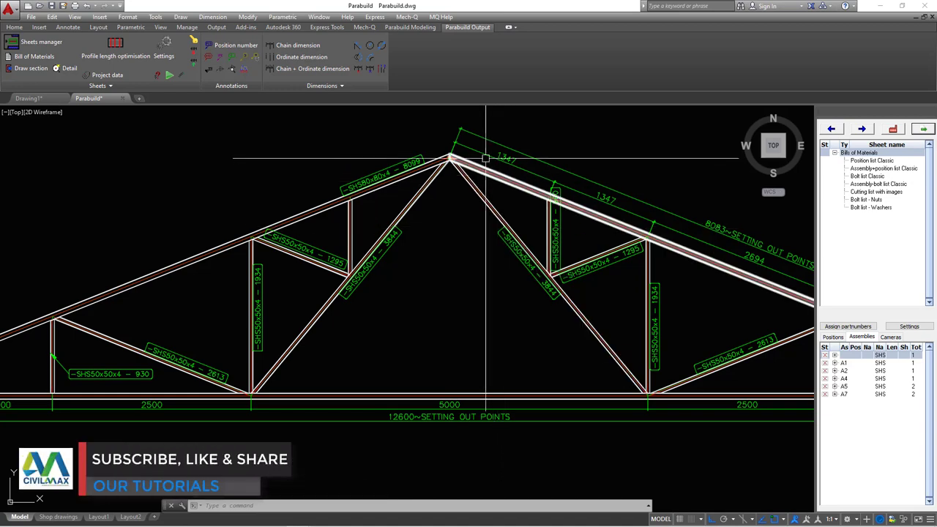
{"action": "scroll", "coordinate": [471, 162], "scroll_direction": "up", "scroll_amount": 5}
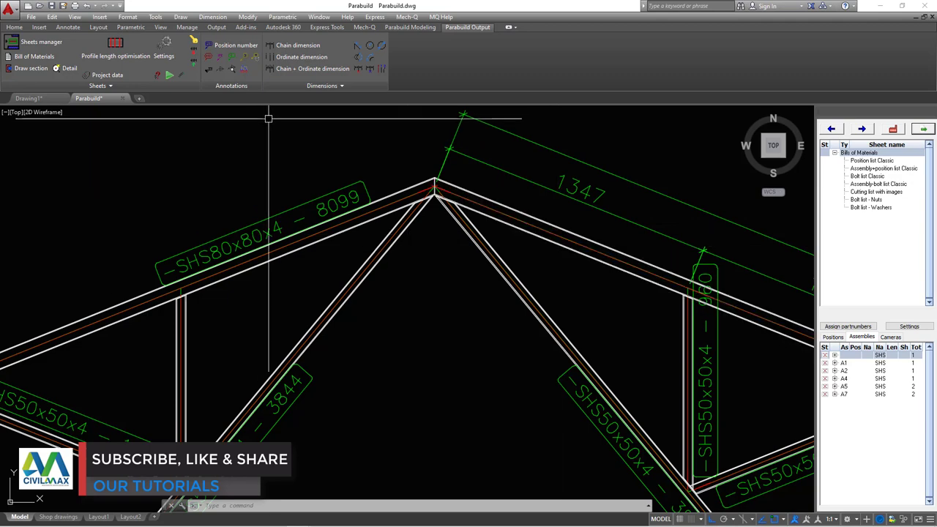
{"action": "left_click", "coordinate": [221, 70]}
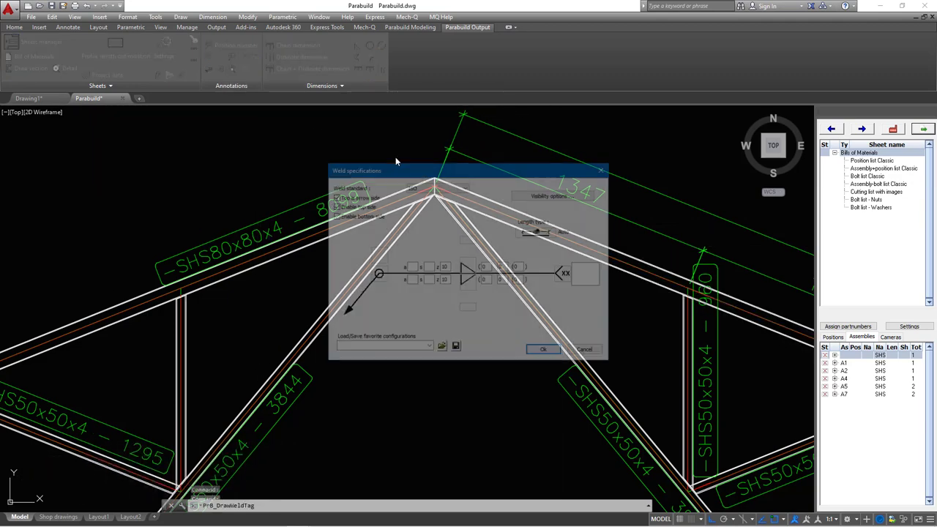
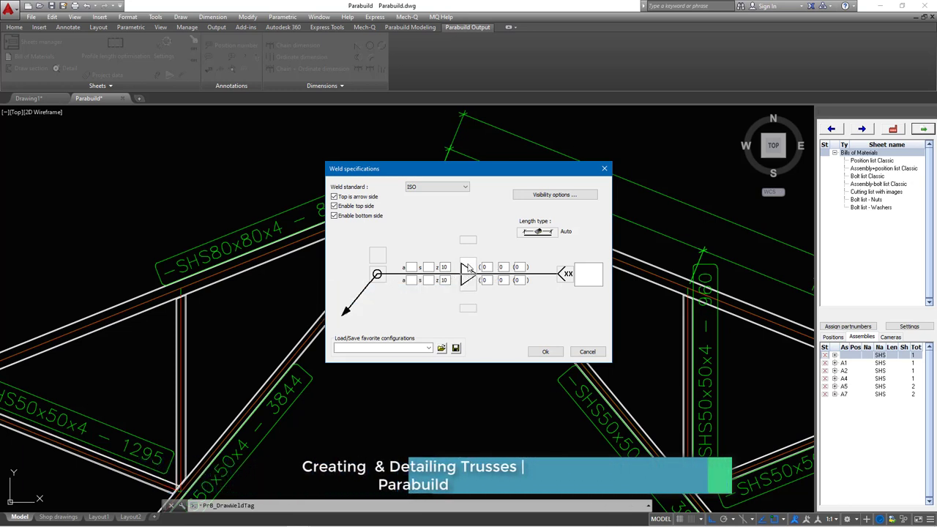
Choose a bevel weld type with the simple tail style in Weld specifications
{"action": "left_click", "coordinate": [474, 273]}
{"action": "left_click", "coordinate": [485, 240]}
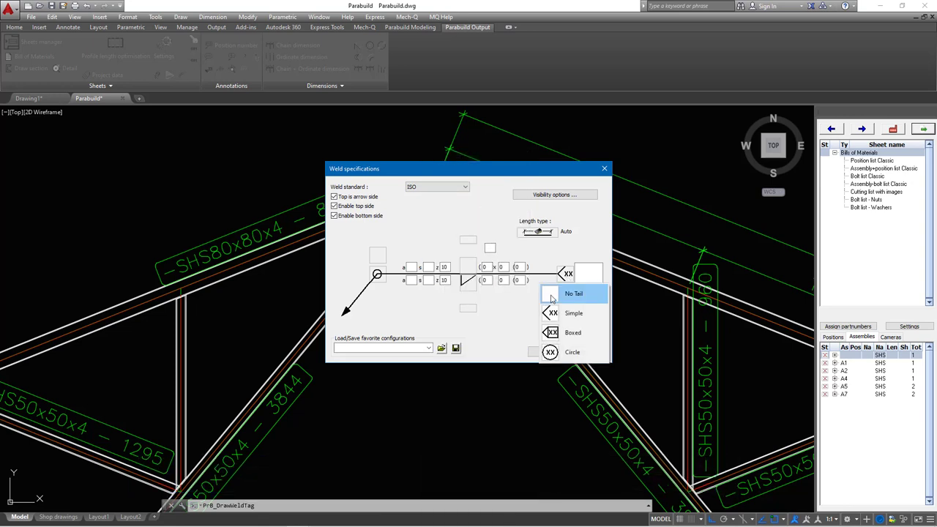
{"action": "left_click", "coordinate": [560, 313]}
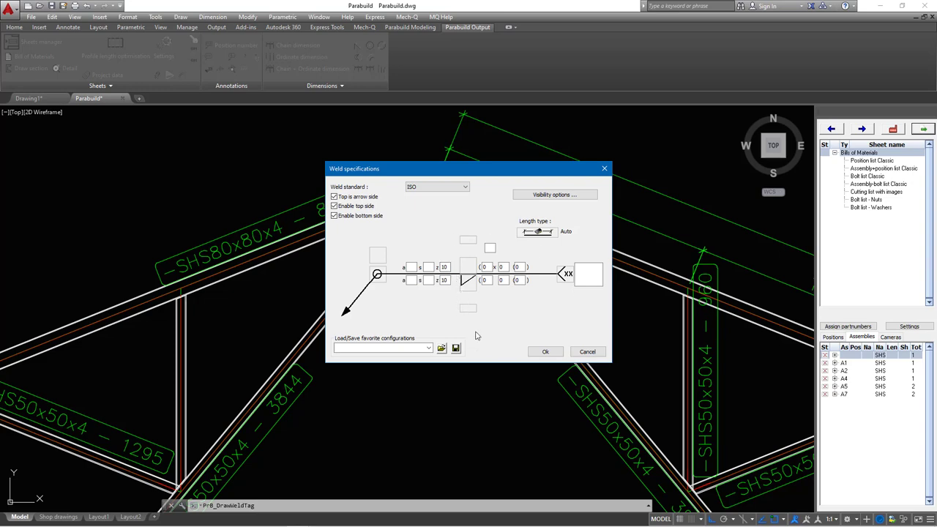
{"action": "left_click", "coordinate": [545, 353]}
Place the weld tag's arrow at the truss apex with its z10 annotation above
{"action": "scroll", "coordinate": [435, 190], "scroll_direction": "up", "scroll_amount": 3}
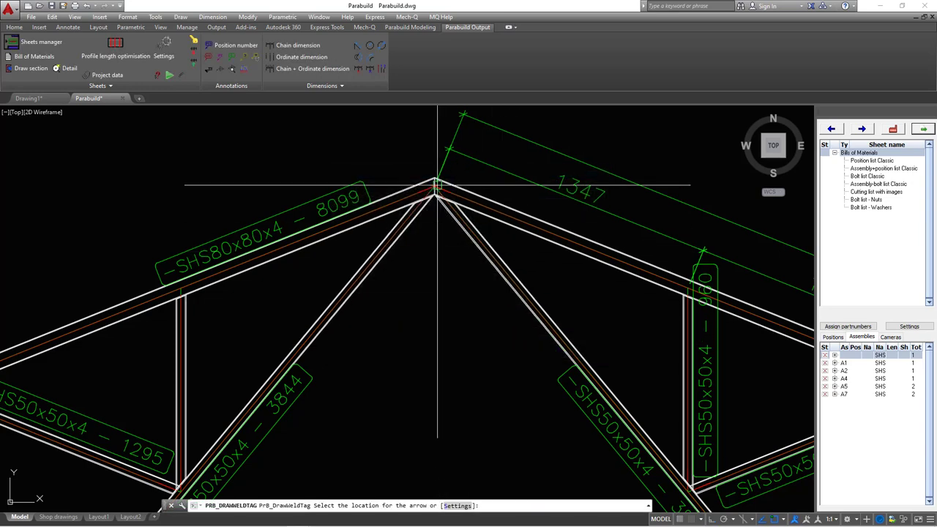
{"action": "left_click", "coordinate": [420, 211]}
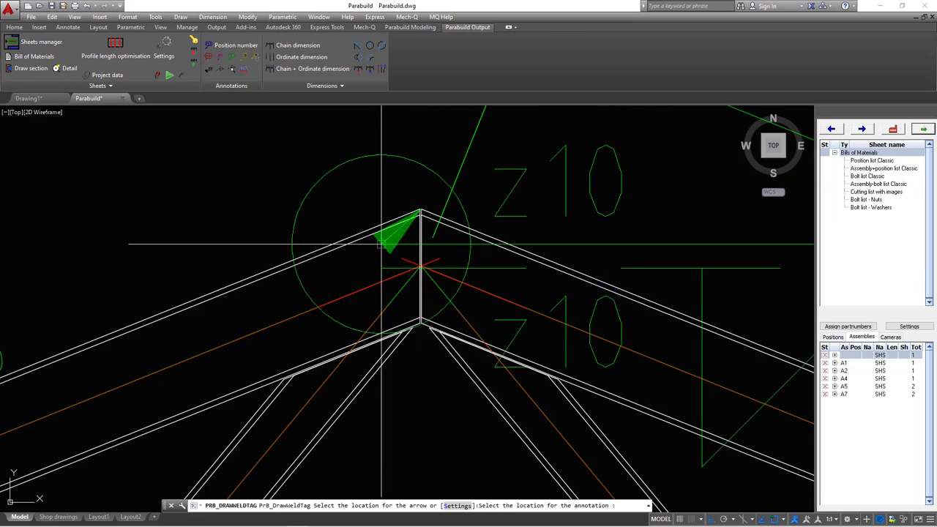
{"action": "scroll", "coordinate": [469, 130], "scroll_direction": "down", "scroll_amount": 5}
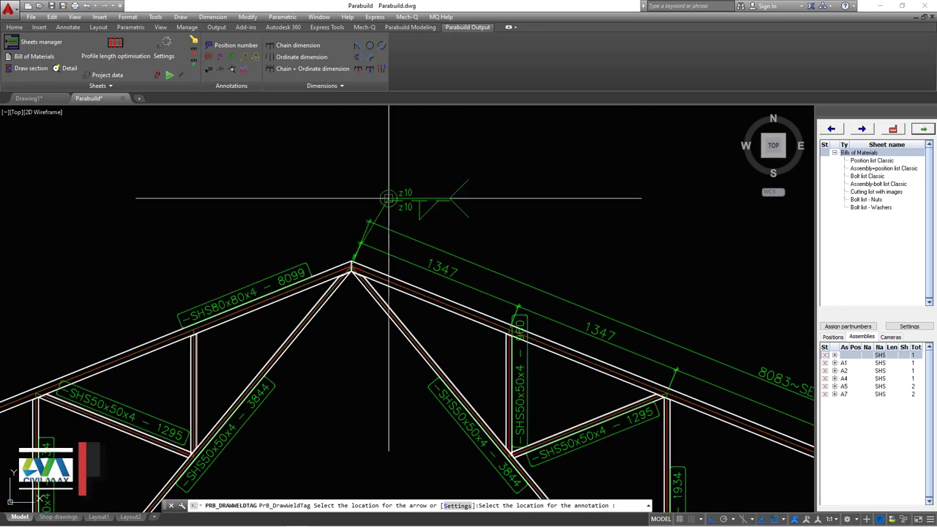
{"action": "left_click", "coordinate": [414, 213]}
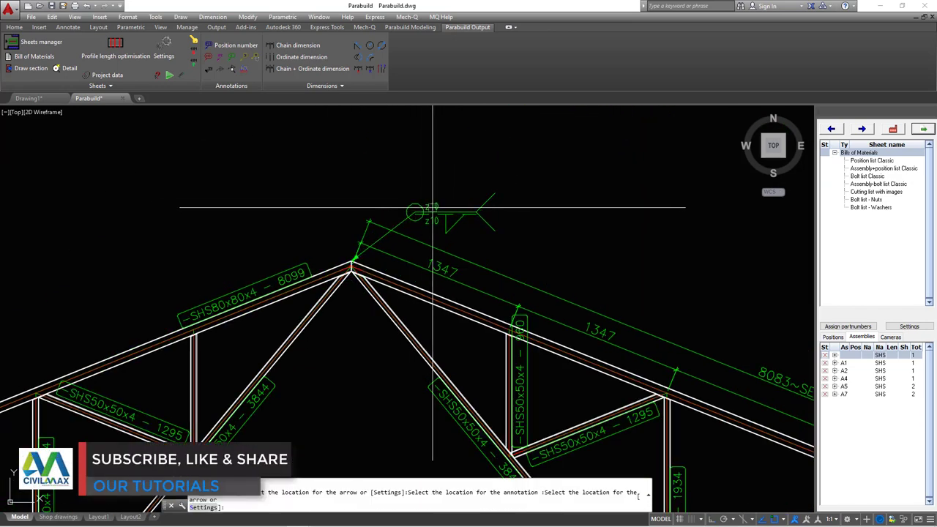
{"action": "key", "text": "Escape"}
{"action": "scroll", "coordinate": [429, 209], "scroll_direction": "up", "scroll_amount": 3}
{"action": "scroll", "coordinate": [410, 209], "scroll_direction": "down", "scroll_amount": 2}
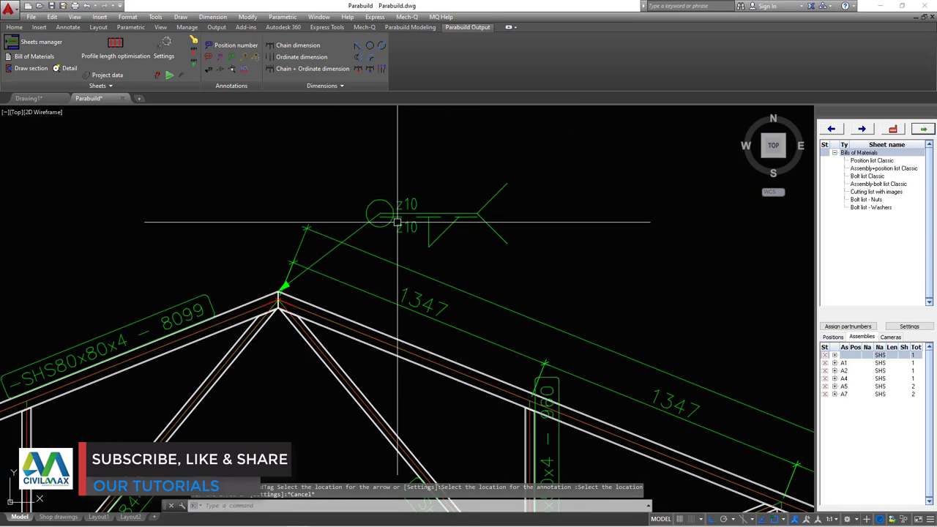
{"action": "scroll", "coordinate": [453, 216], "scroll_direction": "up", "scroll_amount": 4}
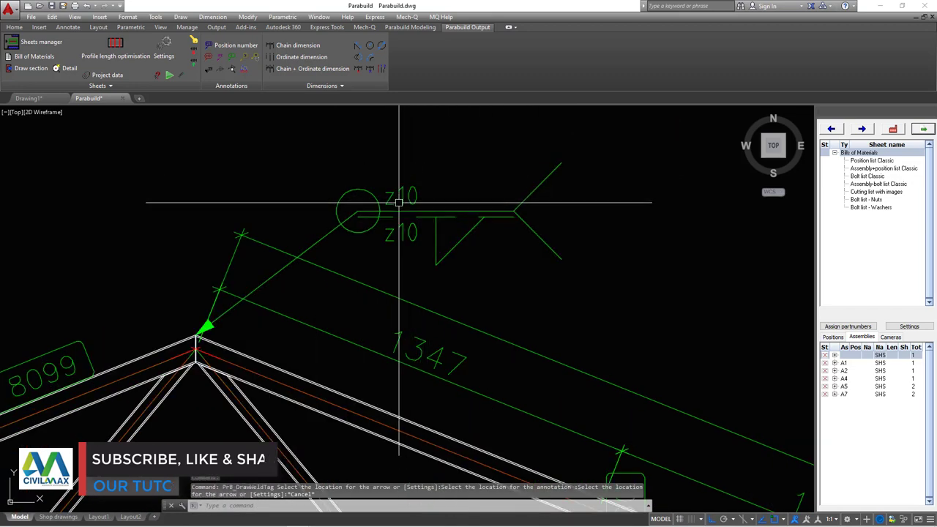
{"action": "scroll", "coordinate": [399, 204], "scroll_direction": "down", "scroll_amount": 3}
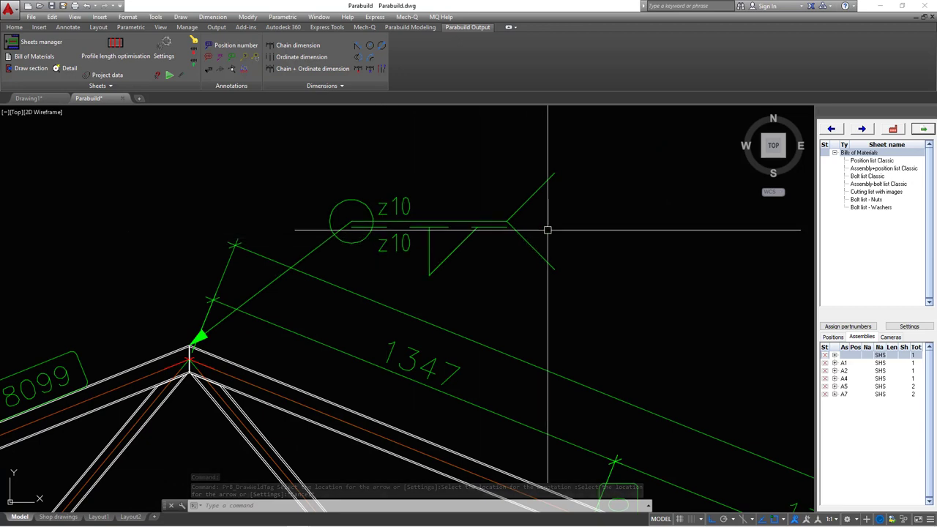
{"action": "left_click", "coordinate": [612, 146]}
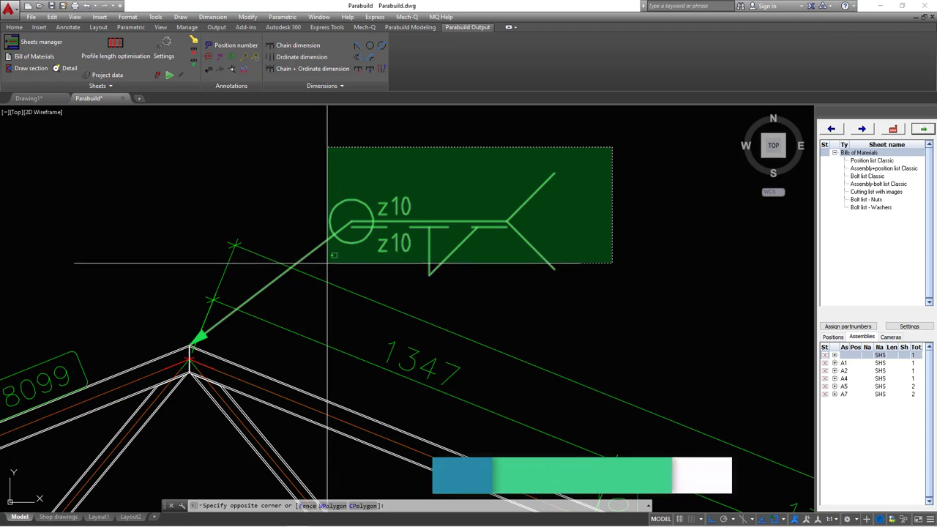
Erase the apex weld tag and specify a new weld with the top size cleared
{"action": "left_click", "coordinate": [329, 263]}
{"action": "key", "text": "Delete"}
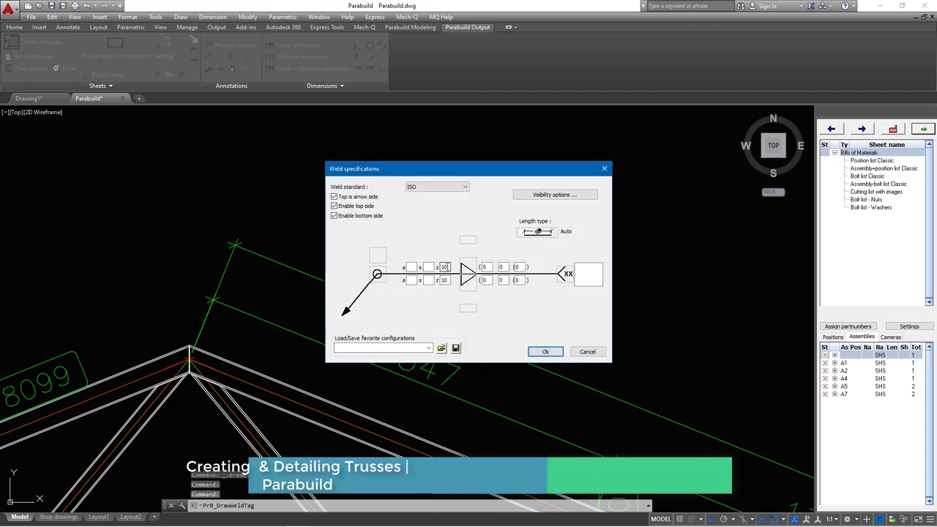
{"action": "key", "text": "BackSpace"}
{"action": "key", "text": "BackSpace"}
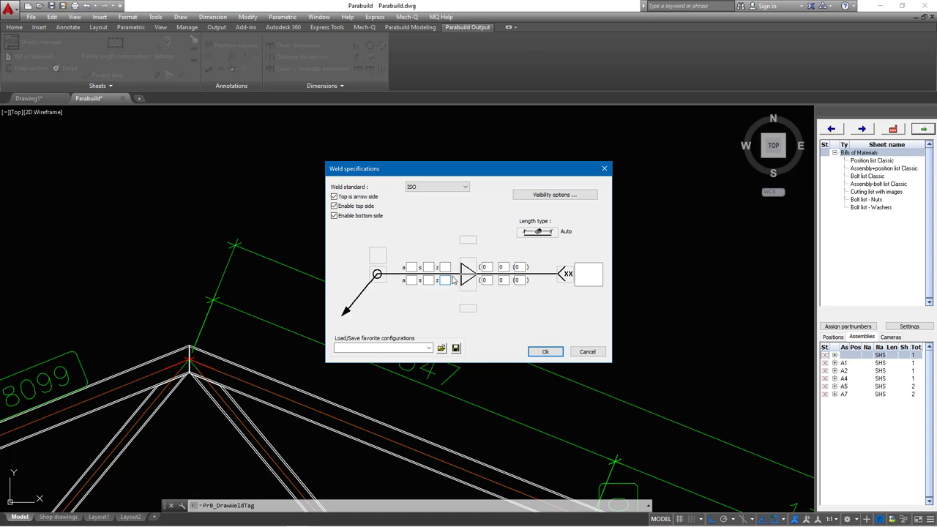
{"action": "left_click", "coordinate": [544, 352]}
Place the new weld tag's arrow at the truss apex with its annotation above
{"action": "scroll", "coordinate": [157, 355], "scroll_direction": "up", "scroll_amount": 5}
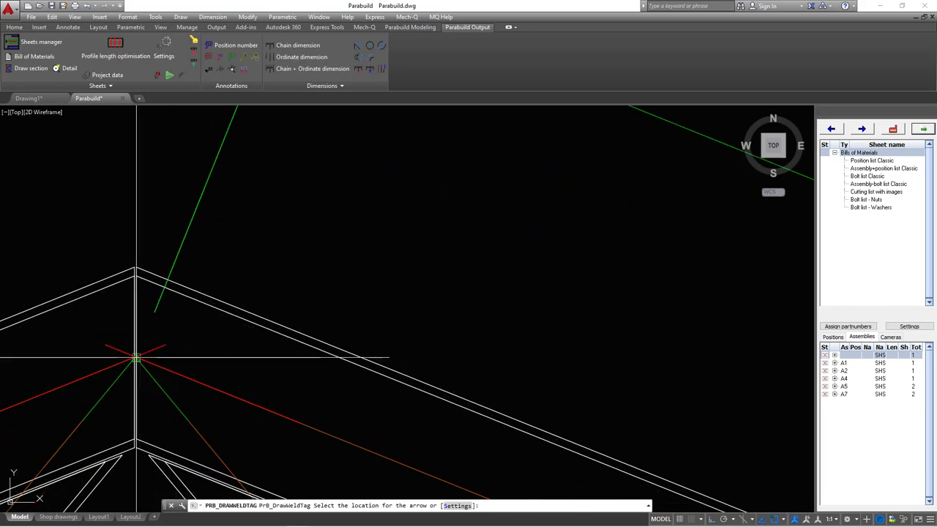
{"action": "left_click", "coordinate": [137, 358]}
{"action": "scroll", "coordinate": [257, 321], "scroll_direction": "down", "scroll_amount": 5}
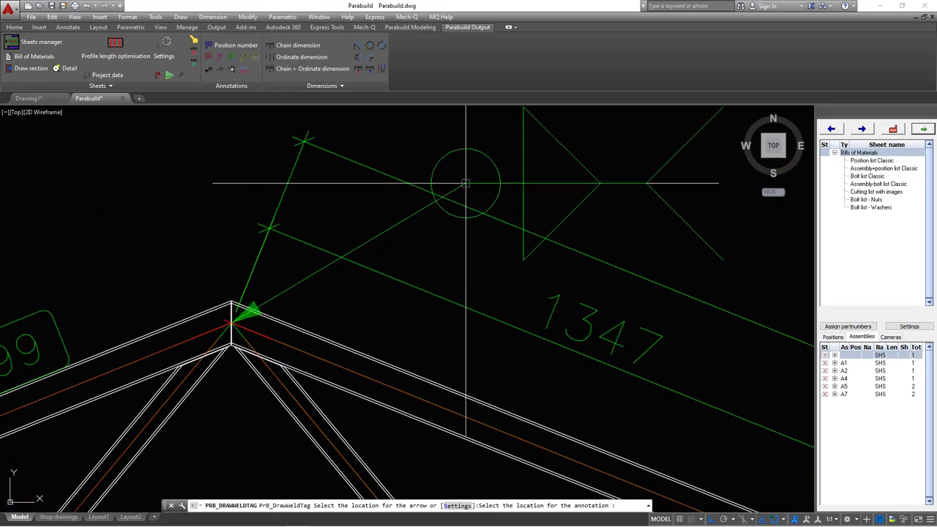
{"action": "scroll", "coordinate": [344, 323], "scroll_direction": "down", "scroll_amount": 2}
{"action": "left_click", "coordinate": [396, 231]}
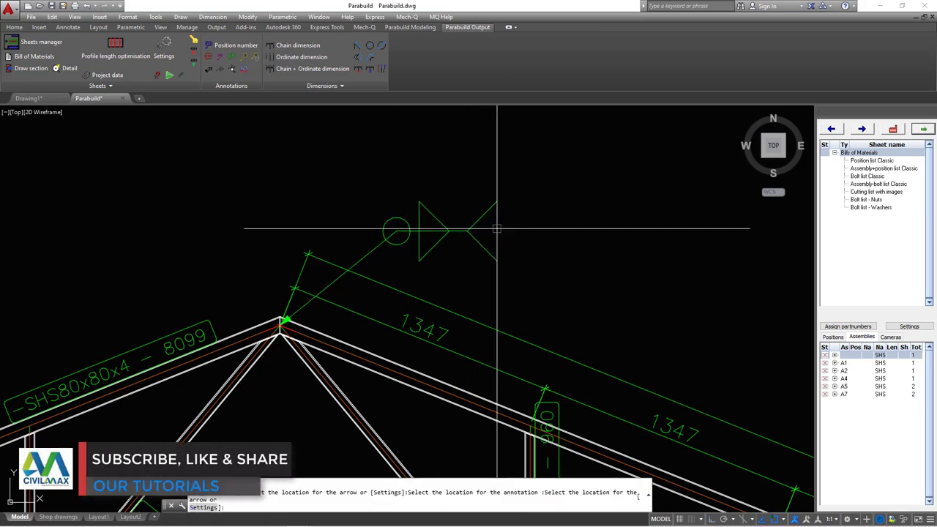
{"action": "scroll", "coordinate": [500, 212], "scroll_direction": "down", "scroll_amount": 2}
{"action": "scroll", "coordinate": [439, 228], "scroll_direction": "up", "scroll_amount": 3}
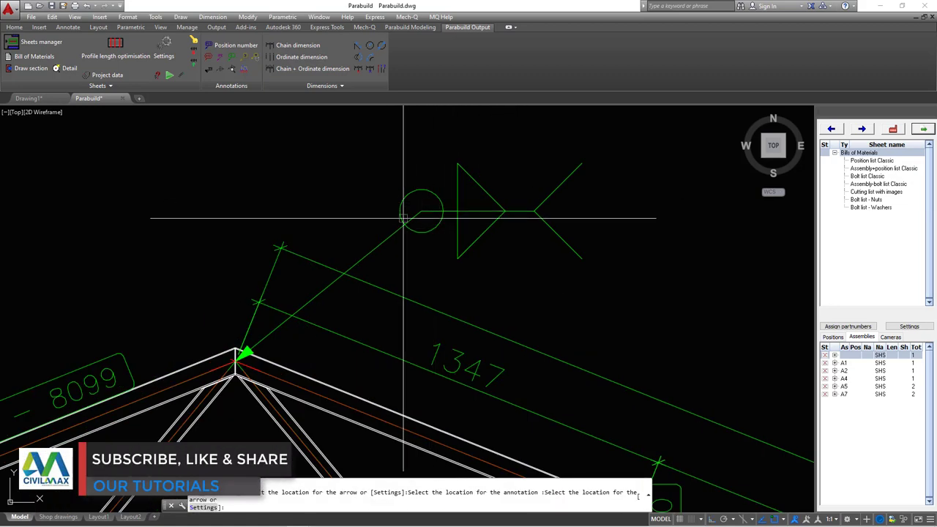
{"action": "scroll", "coordinate": [421, 216], "scroll_direction": "up", "scroll_amount": 3}
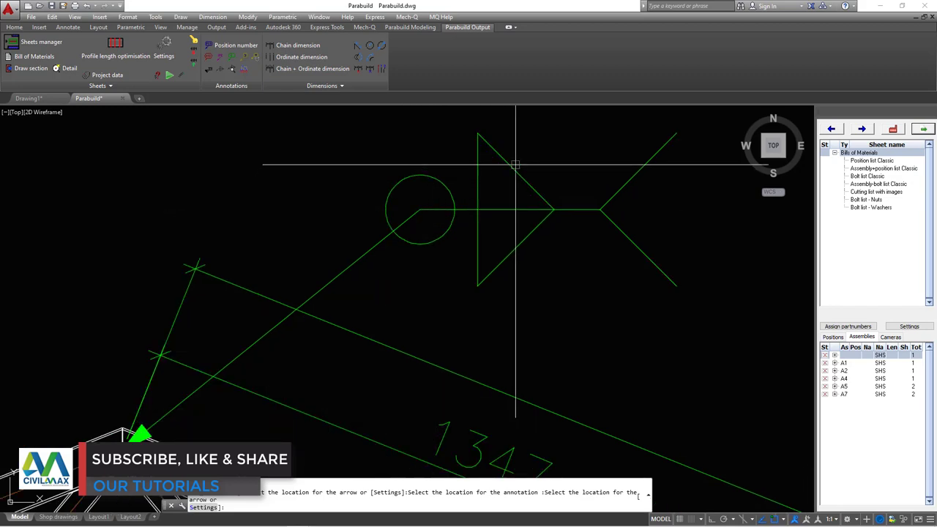
{"action": "scroll", "coordinate": [440, 205], "scroll_direction": "down", "scroll_amount": 3}
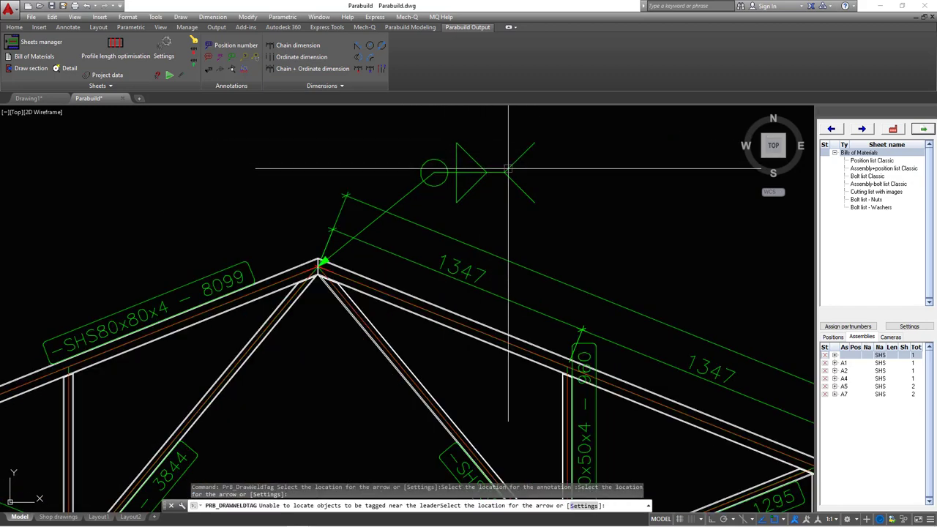
{"action": "scroll", "coordinate": [410, 227], "scroll_direction": "up", "scroll_amount": 2}
{"action": "scroll", "coordinate": [425, 203], "scroll_direction": "down", "scroll_amount": 4}
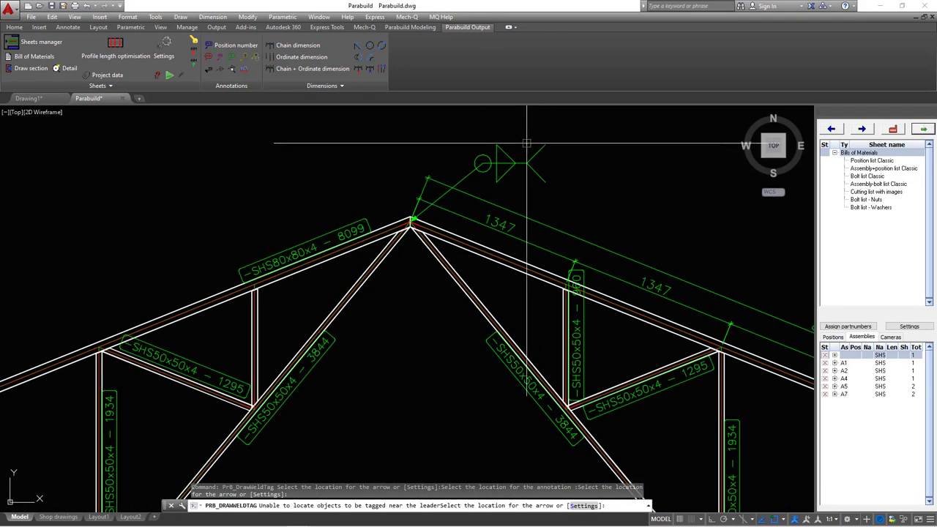
{"action": "scroll", "coordinate": [513, 143], "scroll_direction": "up", "scroll_amount": 4}
{"action": "scroll", "coordinate": [513, 143], "scroll_direction": "down", "scroll_amount": 4}
End the weld tagging and repeat PRB_DRAWWELDTAG for another tag
{"action": "right_click", "coordinate": [602, 184]}
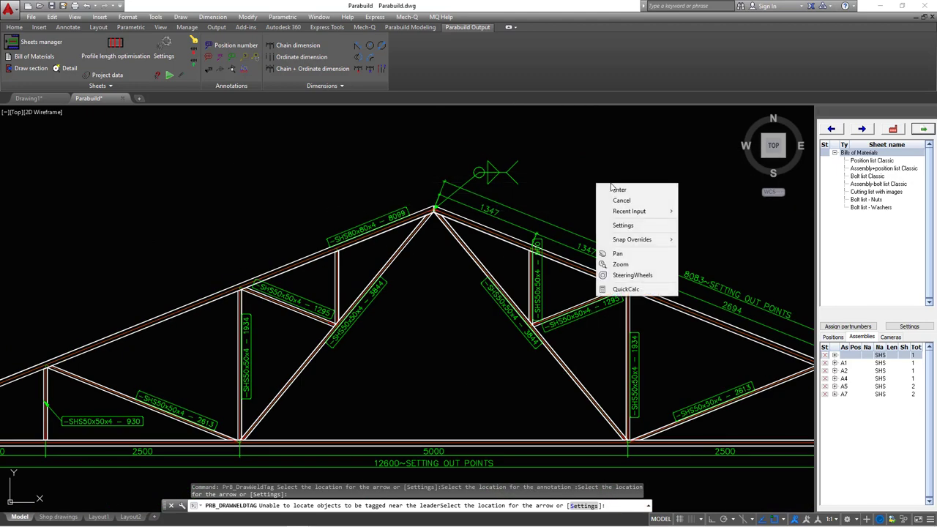
{"action": "left_click", "coordinate": [612, 189]}
{"action": "right_click", "coordinate": [570, 169]}
{"action": "left_click", "coordinate": [607, 171]}
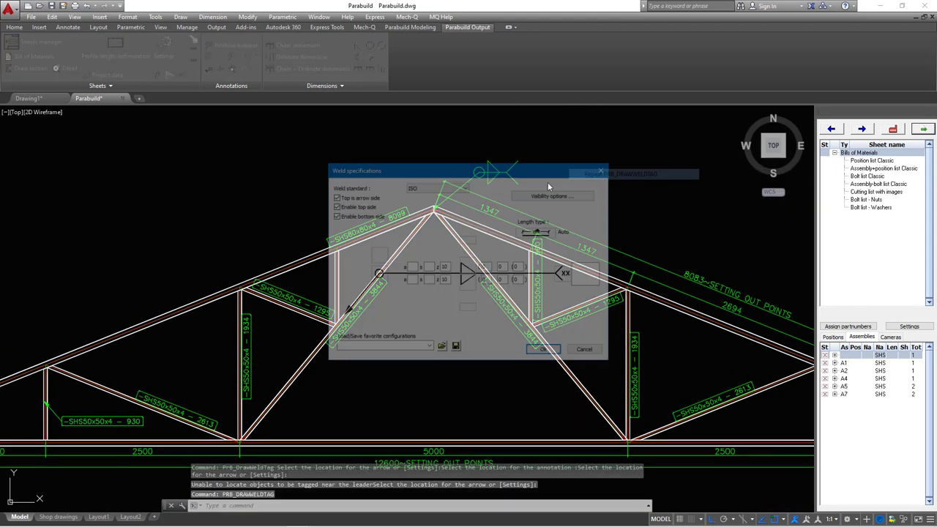
Tag the top-chord joint above the 930 vertical with a bevel weld symbol
{"action": "left_click", "coordinate": [468, 270]}
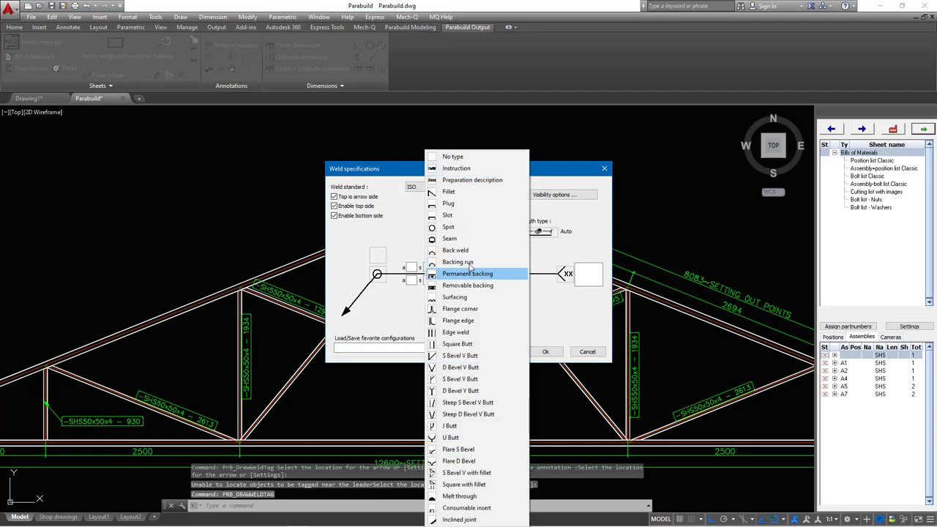
{"action": "left_click", "coordinate": [452, 156]}
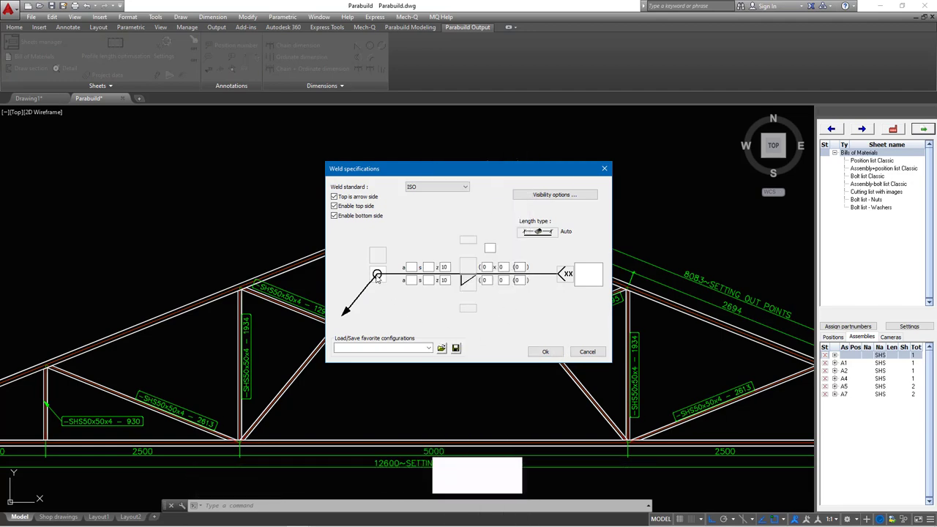
{"action": "left_click", "coordinate": [546, 352]}
{"action": "scroll", "coordinate": [249, 302], "scroll_direction": "up", "scroll_amount": 3}
{"action": "scroll", "coordinate": [235, 282], "scroll_direction": "up", "scroll_amount": 5}
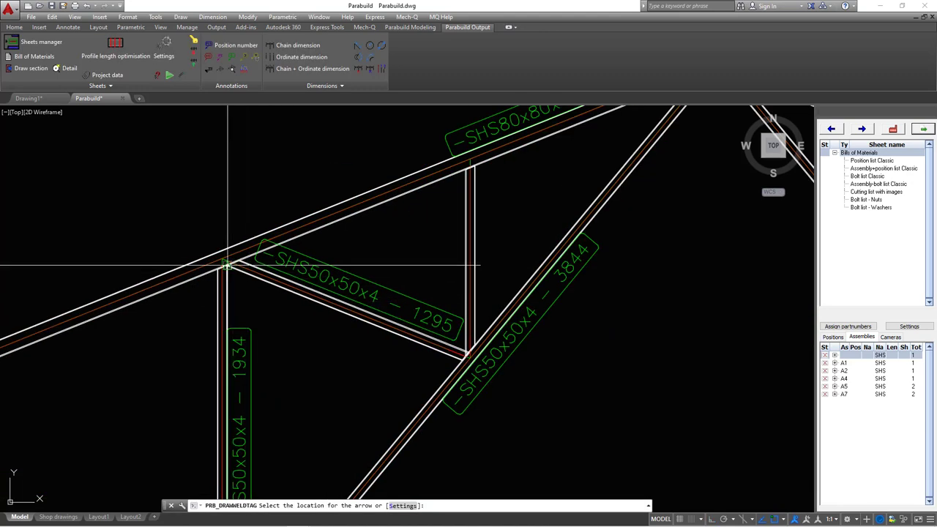
{"action": "left_click", "coordinate": [240, 278]}
{"action": "scroll", "coordinate": [227, 197], "scroll_direction": "down", "scroll_amount": 5}
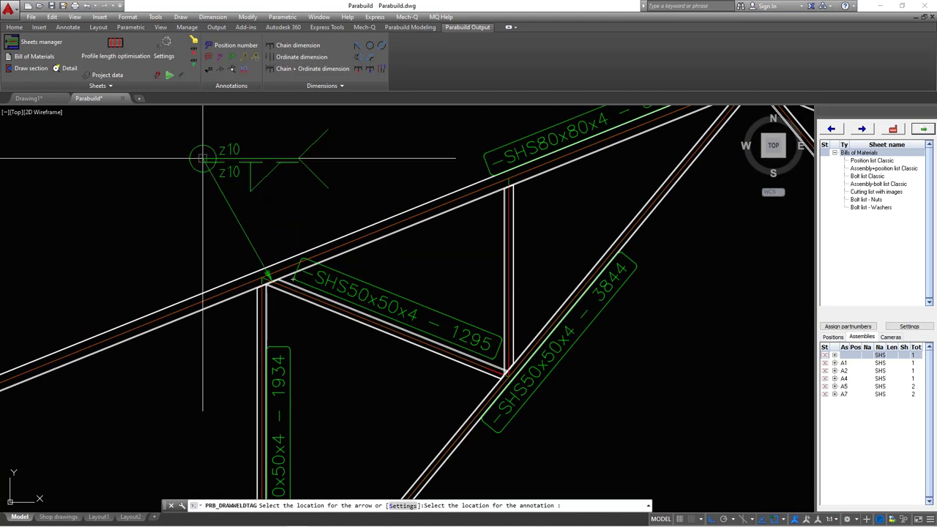
{"action": "left_click", "coordinate": [312, 152]}
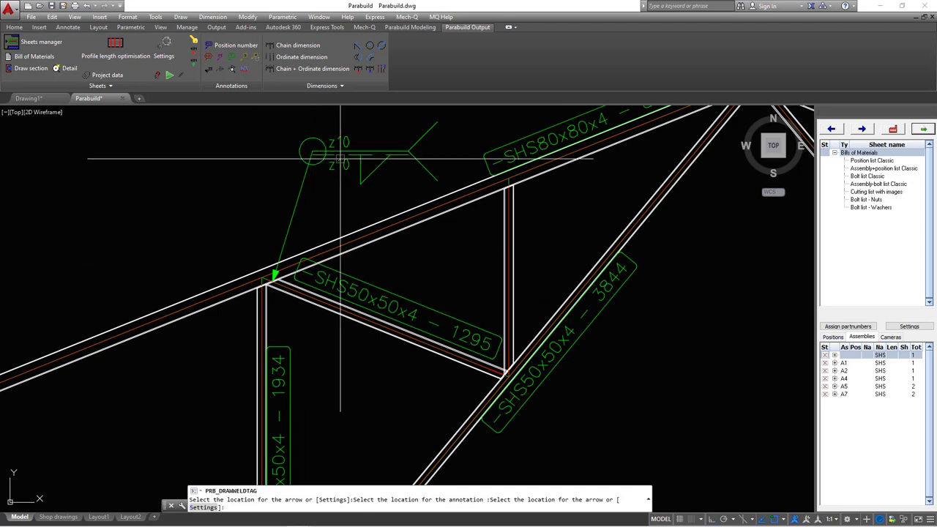
{"action": "key", "text": "Escape"}
Start another weld tag: bevel type, top size cleared, z10 below
{"action": "scroll", "coordinate": [433, 163], "scroll_direction": "down", "scroll_amount": 6}
{"action": "scroll", "coordinate": [376, 171], "scroll_direction": "up", "scroll_amount": 4}
{"action": "right_click", "coordinate": [287, 159]}
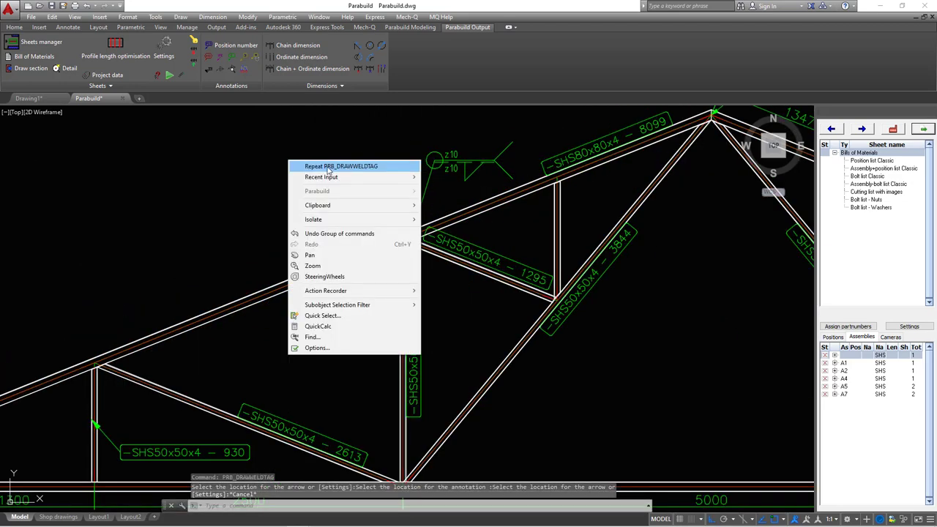
{"action": "left_click", "coordinate": [328, 164]}
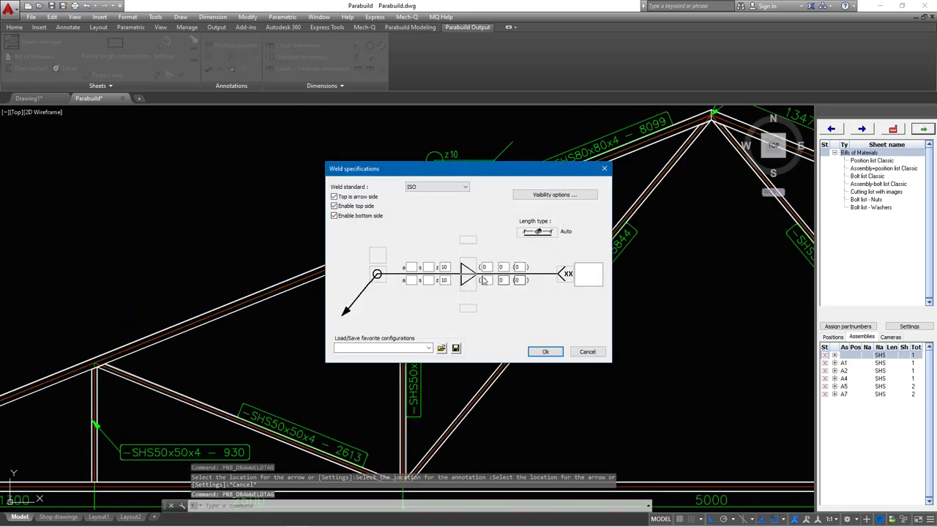
{"action": "left_click", "coordinate": [468, 274]}
{"action": "left_click", "coordinate": [457, 179]}
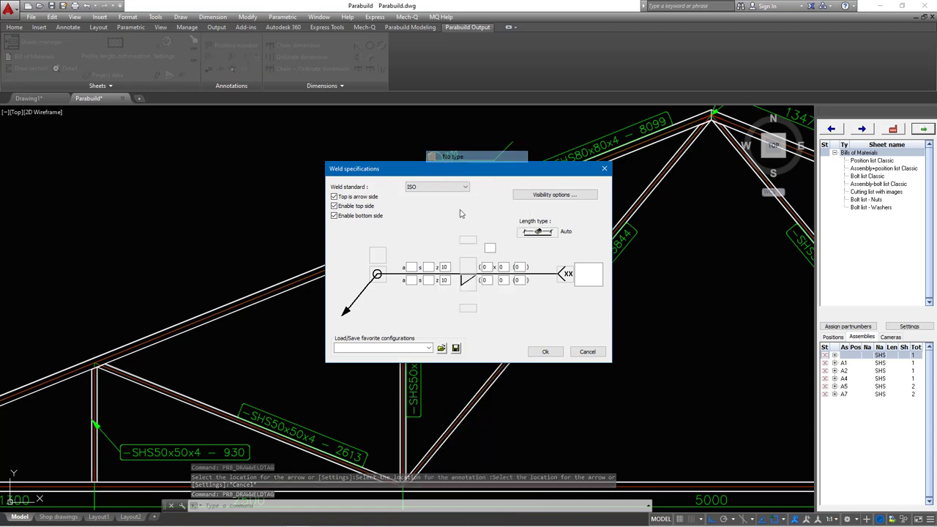
{"action": "key", "text": "BackSpace"}
{"action": "left_click", "coordinate": [445, 280]}
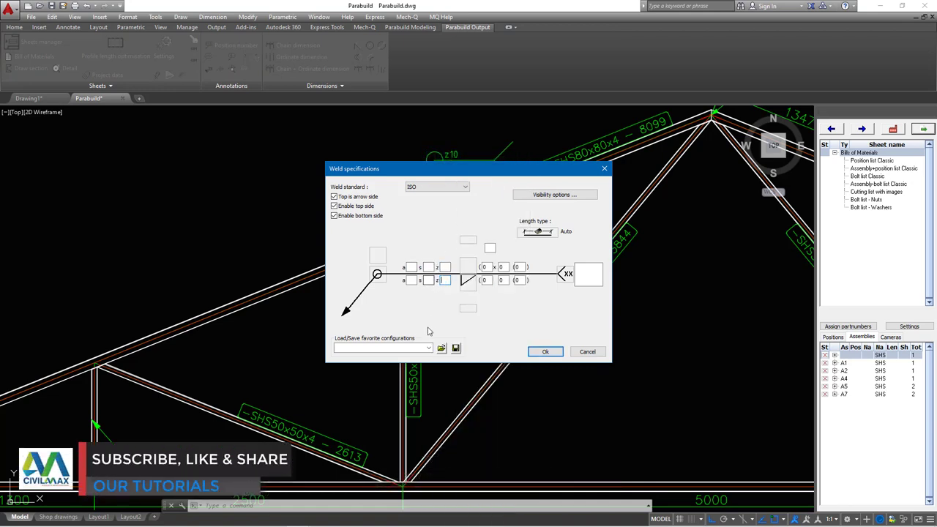
{"action": "left_click", "coordinate": [533, 353]}
Place that z10 weld tag at the left chord joint with the symbol above it
{"action": "scroll", "coordinate": [111, 348], "scroll_direction": "up", "scroll_amount": 5}
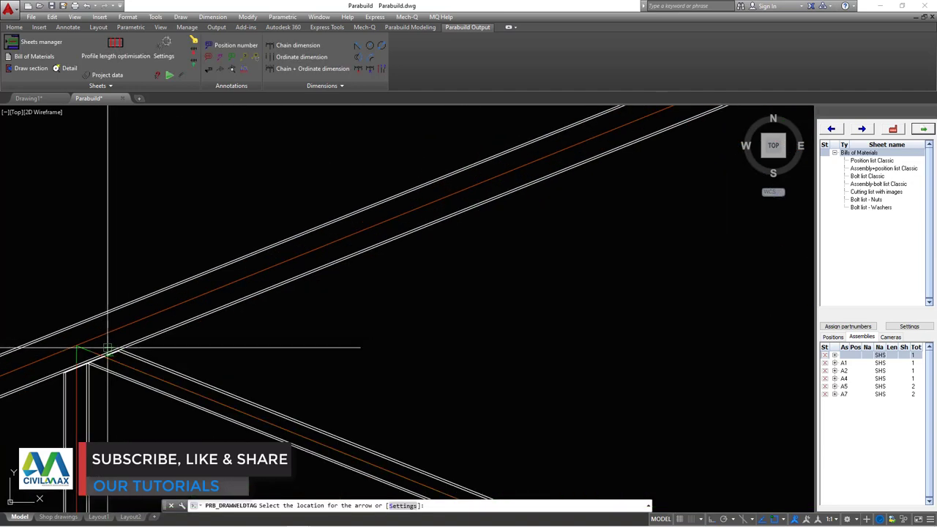
{"action": "left_click", "coordinate": [106, 336]}
{"action": "scroll", "coordinate": [187, 234], "scroll_direction": "down", "scroll_amount": 3}
{"action": "left_click", "coordinate": [202, 168]}
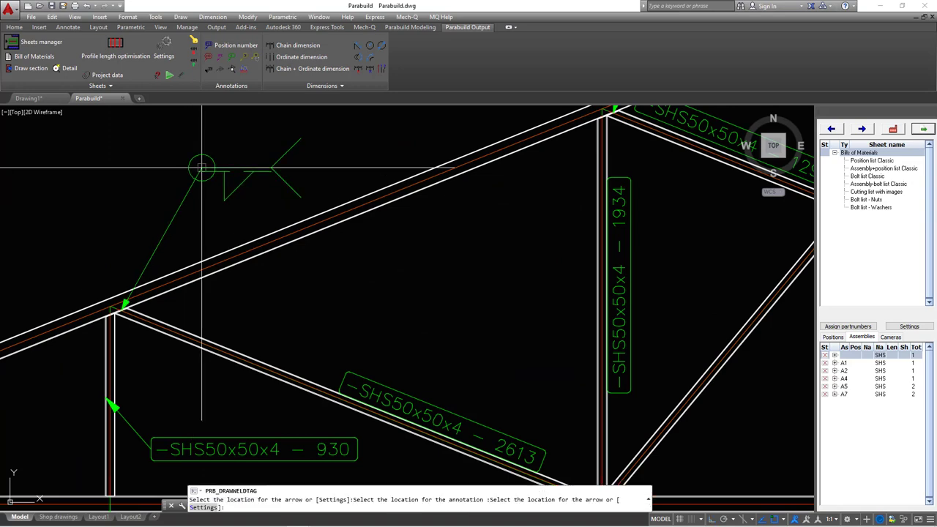
{"action": "key", "text": "Escape"}
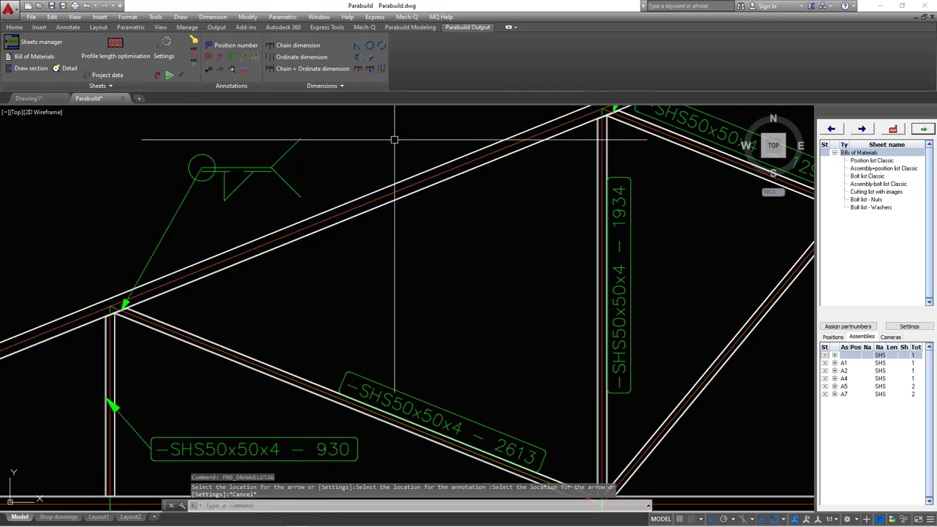
{"action": "left_click", "coordinate": [222, 71]}
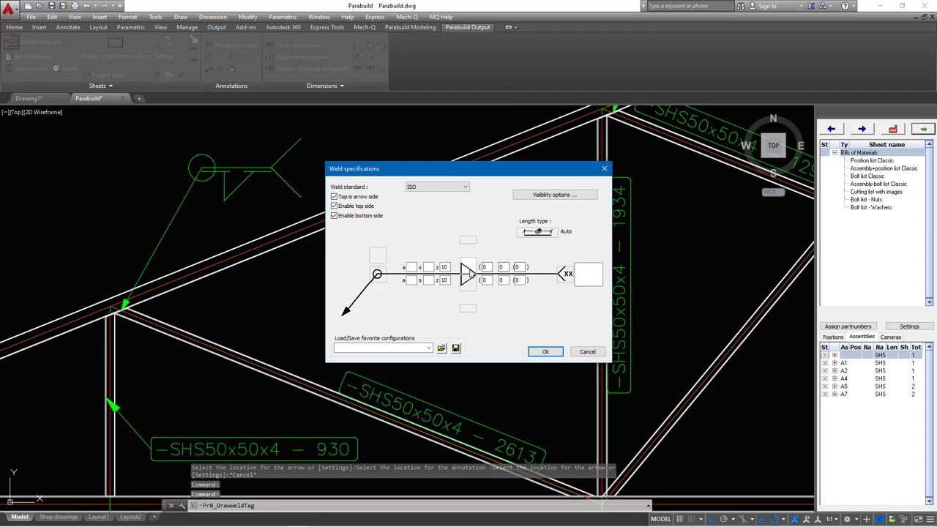
Specify a No type field weld with lower z 6 and the upper z cleared
{"action": "left_click", "coordinate": [471, 270]}
{"action": "left_click", "coordinate": [476, 157]}
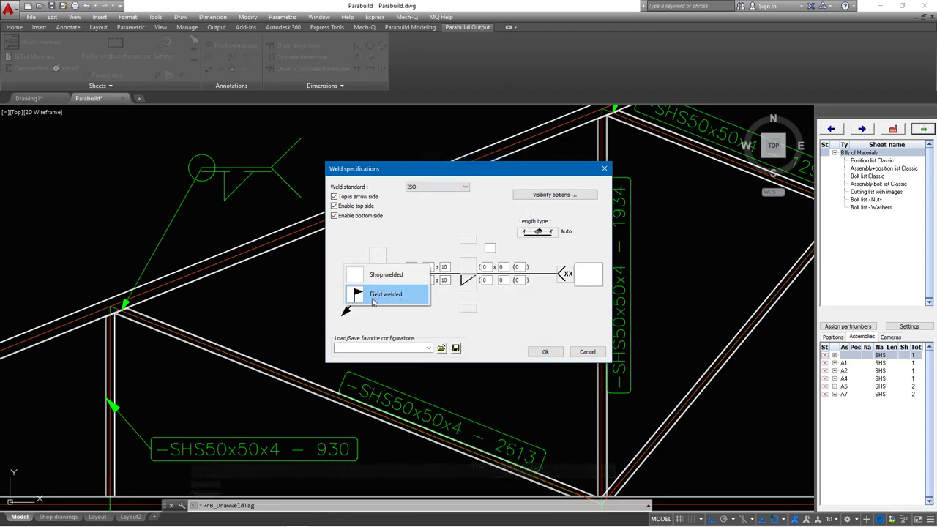
{"action": "left_click", "coordinate": [374, 296]}
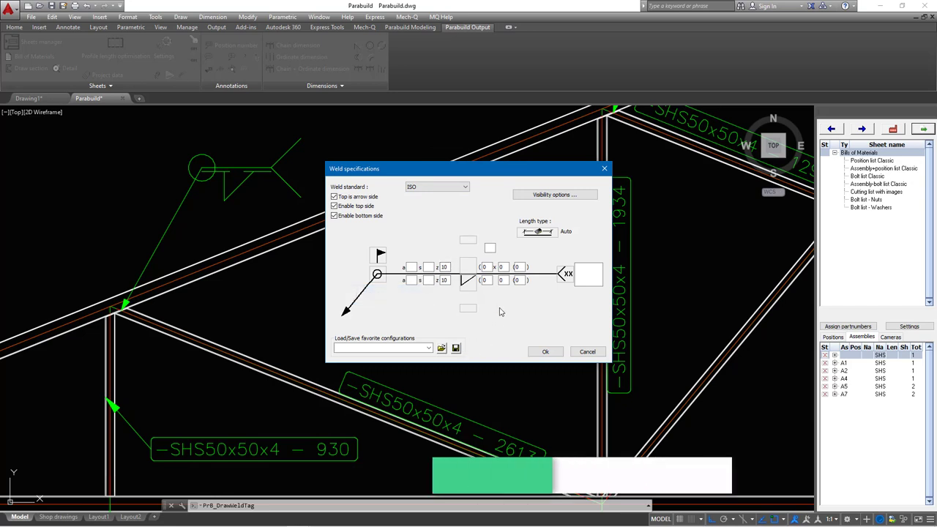
{"action": "left_click", "coordinate": [431, 279]}
{"action": "key", "text": "Tab"}
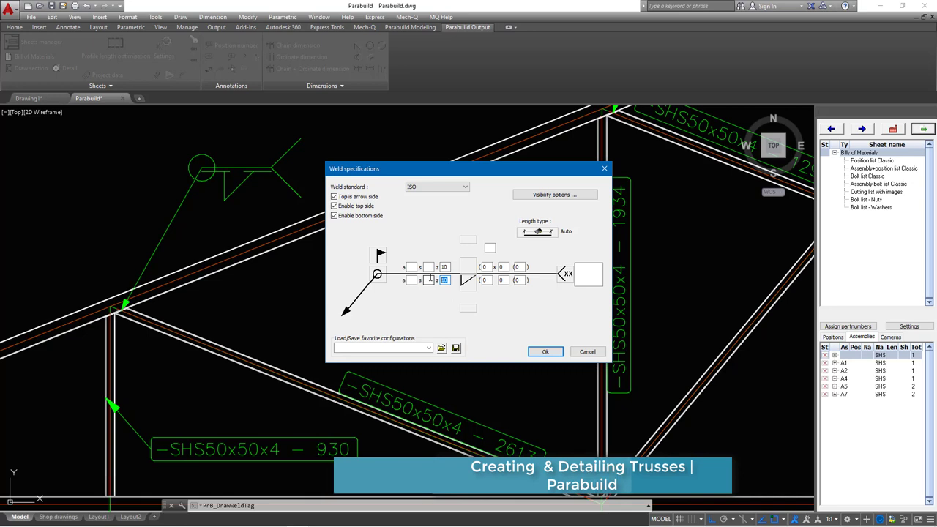
{"action": "type", "text": "6"}
{"action": "left_click", "coordinate": [433, 267]}
{"action": "key", "text": "Tab"}
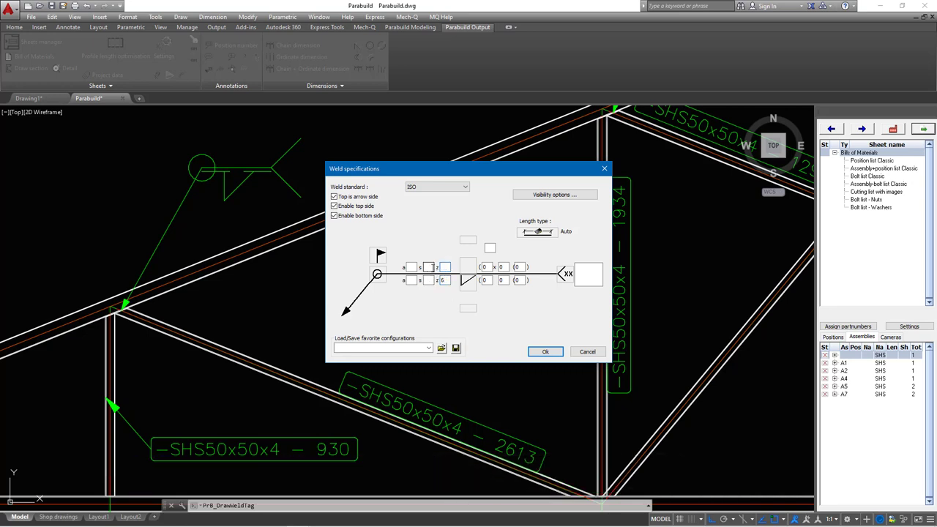
{"action": "left_click", "coordinate": [545, 353]}
Place the z6 field-weld tag at the top-chord joint above the 1300 bay
{"action": "scroll", "coordinate": [586, 249], "scroll_direction": "down", "scroll_amount": 5}
{"action": "scroll", "coordinate": [581, 248], "scroll_direction": "up", "scroll_amount": 5}
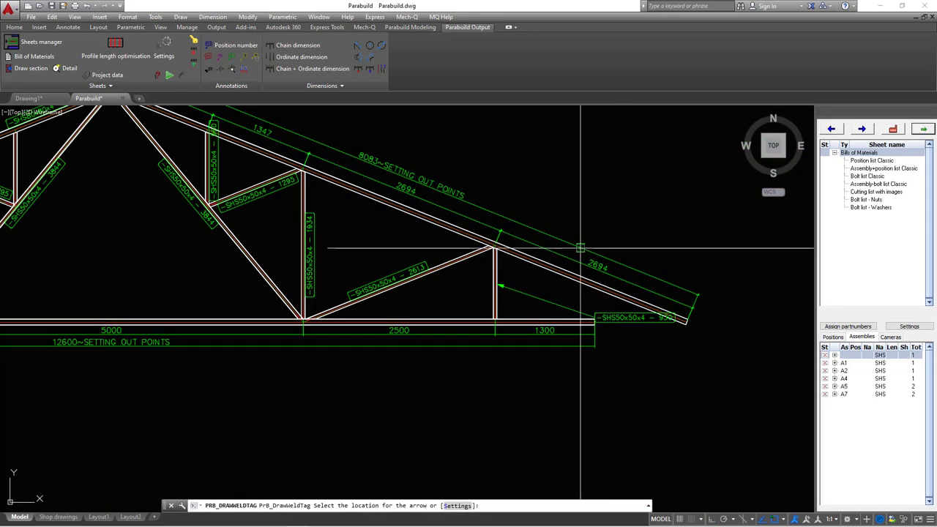
{"action": "scroll", "coordinate": [439, 263], "scroll_direction": "up", "scroll_amount": 9}
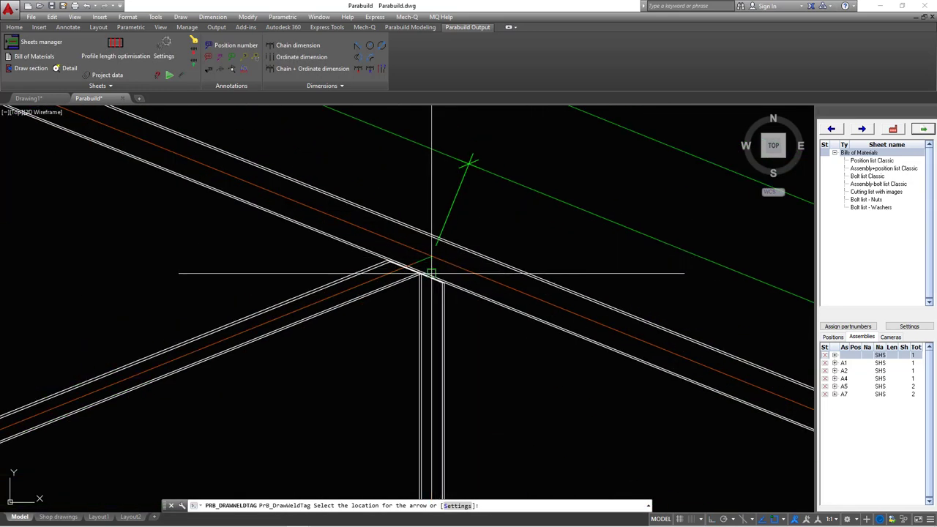
{"action": "left_click", "coordinate": [435, 268]}
{"action": "scroll", "coordinate": [392, 262], "scroll_direction": "down", "scroll_amount": 4}
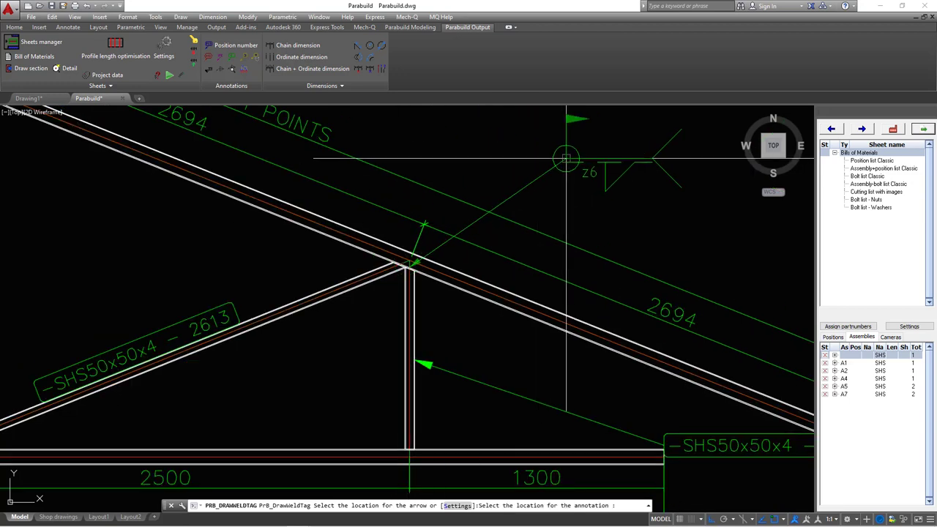
{"action": "left_click", "coordinate": [564, 156]}
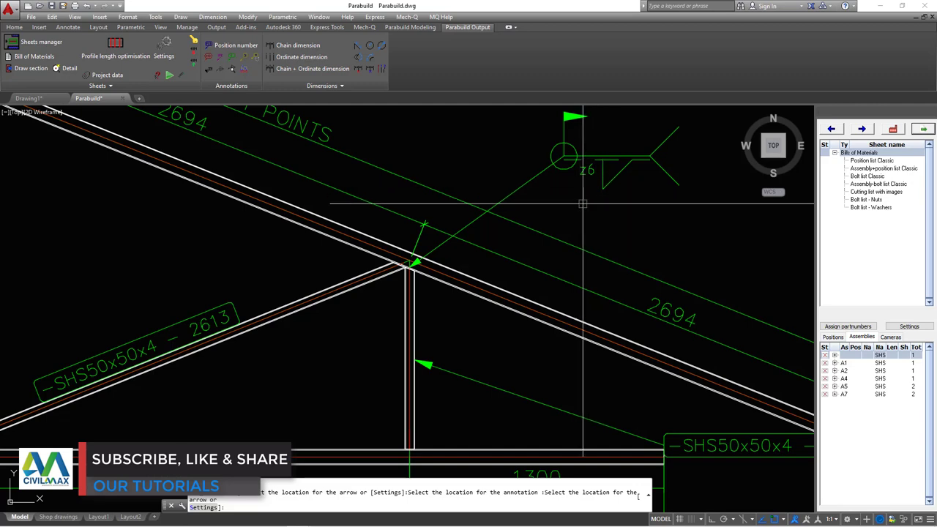
{"action": "scroll", "coordinate": [598, 185], "scroll_direction": "down", "scroll_amount": 5}
{"action": "scroll", "coordinate": [593, 211], "scroll_direction": "up", "scroll_amount": 5}
{"action": "scroll", "coordinate": [592, 212], "scroll_direction": "down", "scroll_amount": 5}
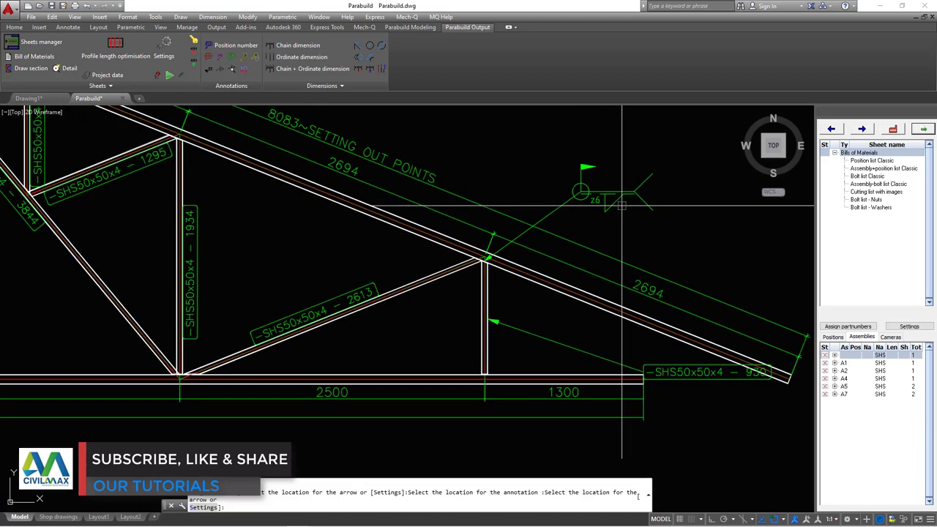
{"action": "scroll", "coordinate": [582, 190], "scroll_direction": "up", "scroll_amount": 6}
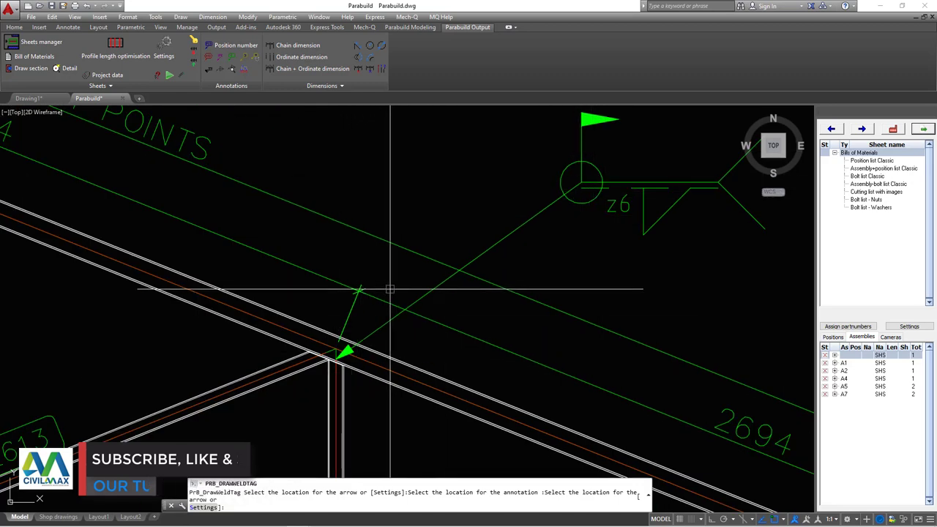
{"action": "scroll", "coordinate": [377, 315], "scroll_direction": "down", "scroll_amount": 5}
{"action": "scroll", "coordinate": [404, 226], "scroll_direction": "up", "scroll_amount": 6}
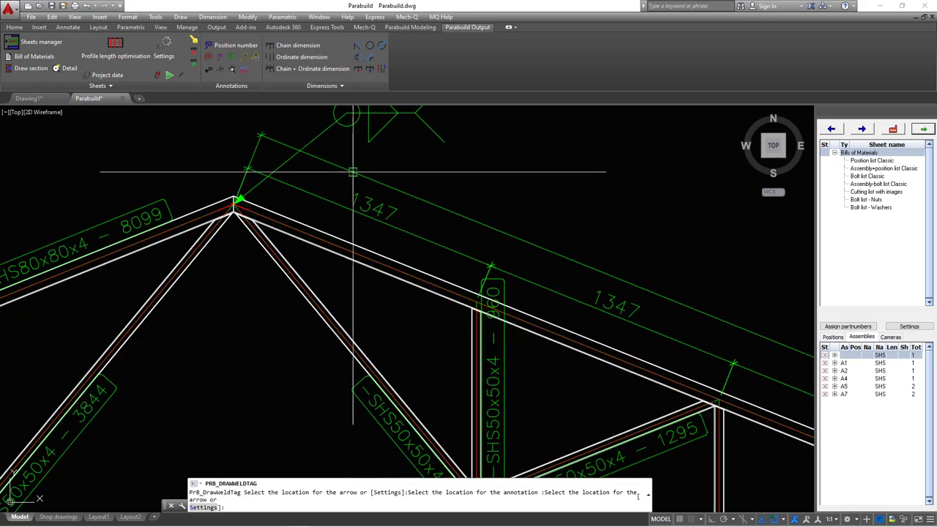
{"action": "scroll", "coordinate": [344, 176], "scroll_direction": "down", "scroll_amount": 5}
{"action": "scroll", "coordinate": [388, 194], "scroll_direction": "up", "scroll_amount": 5}
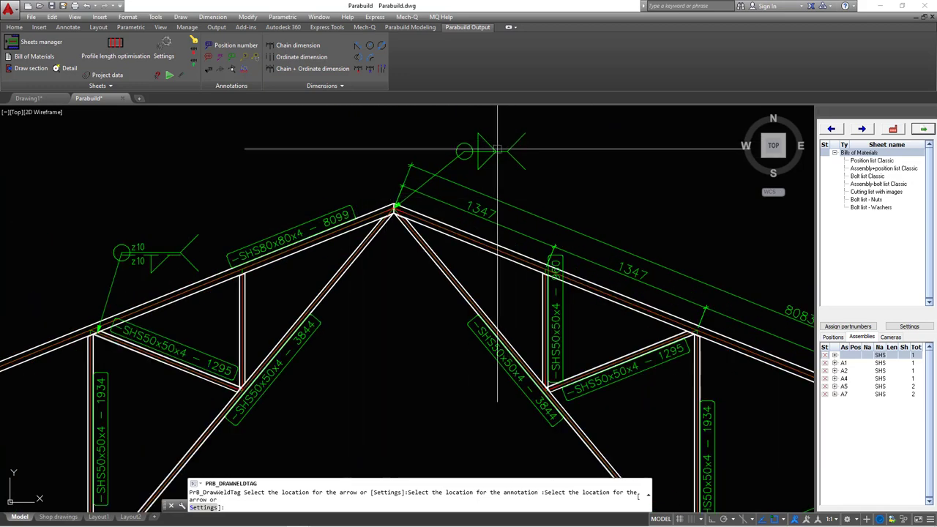
{"action": "scroll", "coordinate": [396, 209], "scroll_direction": "up", "scroll_amount": 2}
{"action": "scroll", "coordinate": [439, 195], "scroll_direction": "down", "scroll_amount": 3}
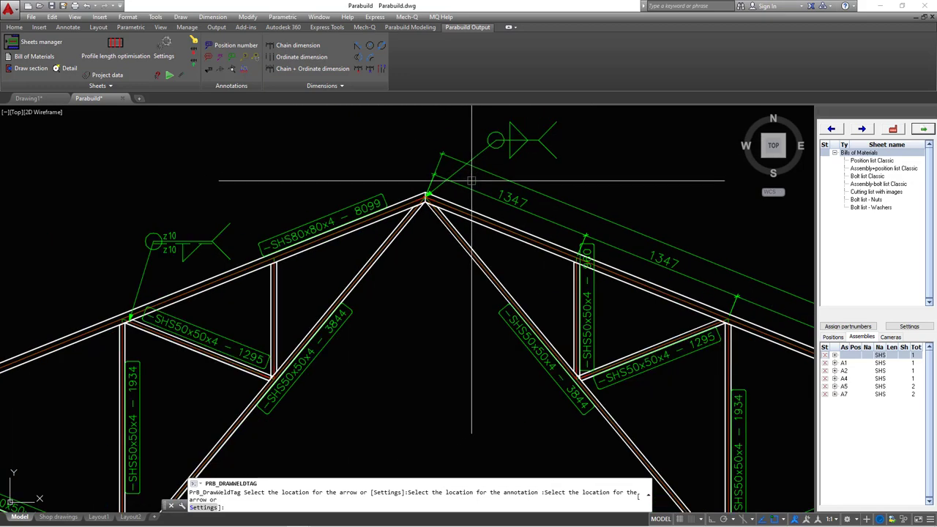
{"action": "scroll", "coordinate": [433, 194], "scroll_direction": "up", "scroll_amount": 2}
{"action": "scroll", "coordinate": [429, 203], "scroll_direction": "down", "scroll_amount": 4}
{"action": "scroll", "coordinate": [383, 227], "scroll_direction": "up", "scroll_amount": 4}
{"action": "scroll", "coordinate": [241, 271], "scroll_direction": "up", "scroll_amount": 2}
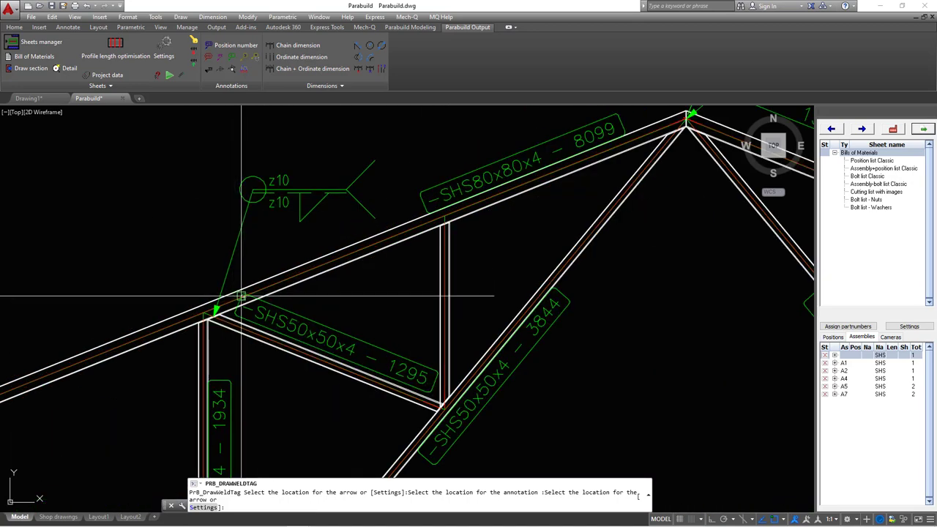
{"action": "scroll", "coordinate": [220, 307], "scroll_direction": "down", "scroll_amount": 4}
{"action": "scroll", "coordinate": [151, 284], "scroll_direction": "down", "scroll_amount": 2}
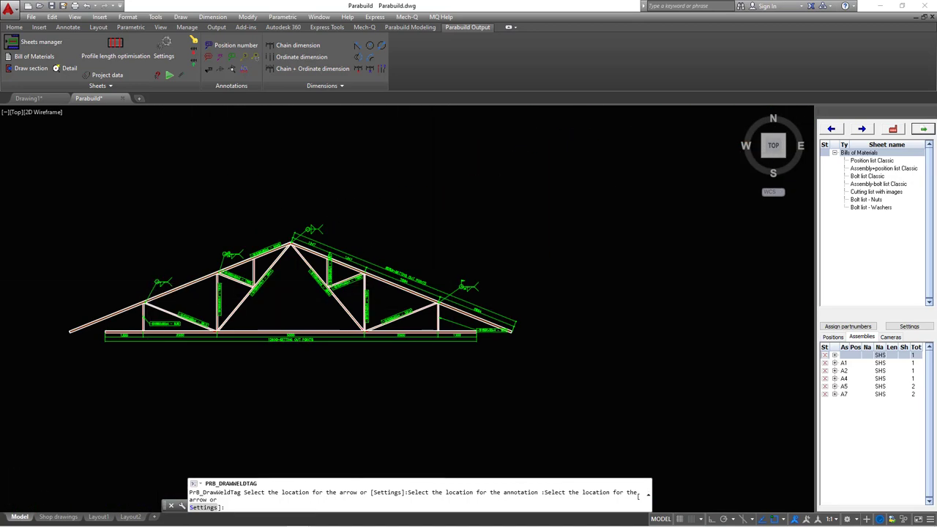
{"action": "scroll", "coordinate": [432, 298], "scroll_direction": "up", "scroll_amount": 5}
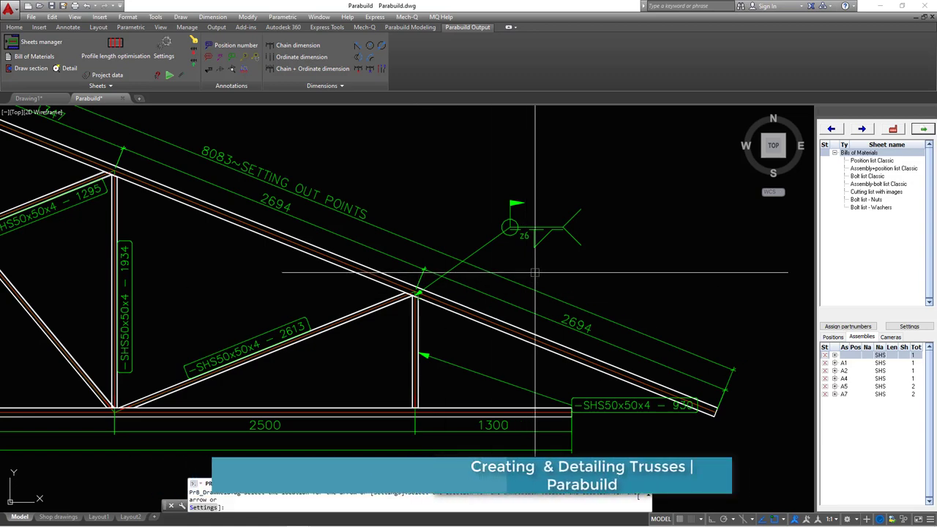
{"action": "scroll", "coordinate": [535, 275], "scroll_direction": "down", "scroll_amount": 2}
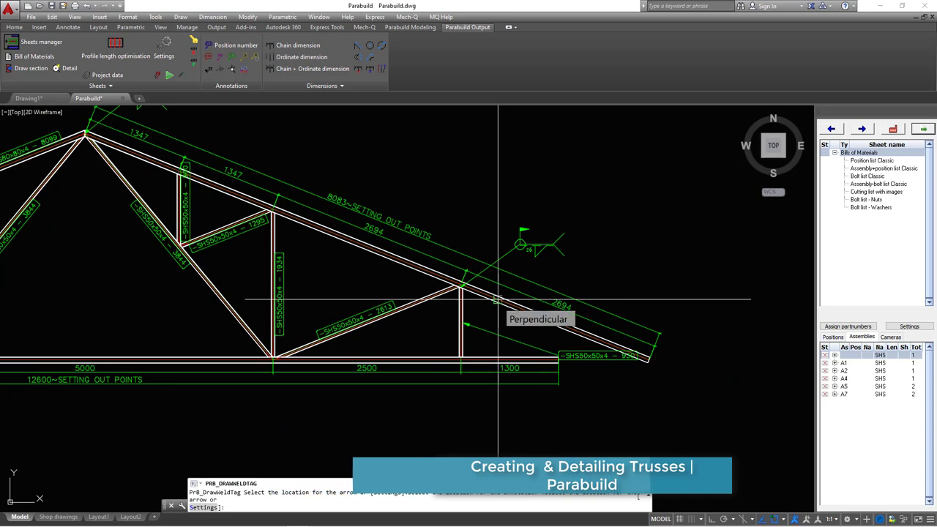
Open the annotation styles manager, keeping Position Numbering as the current group
{"action": "left_click", "coordinate": [257, 58]}
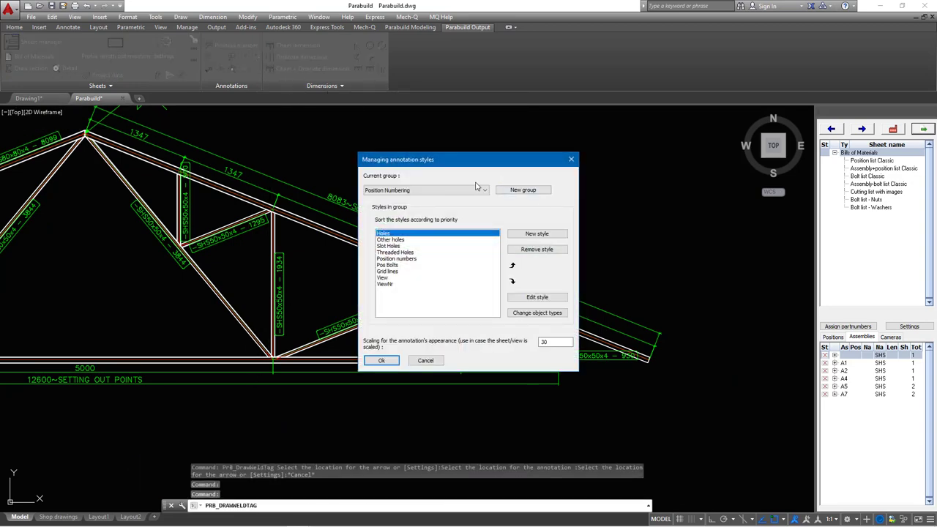
{"action": "left_click_drag", "start_coordinate": [496, 163], "coordinate": [534, 145]}
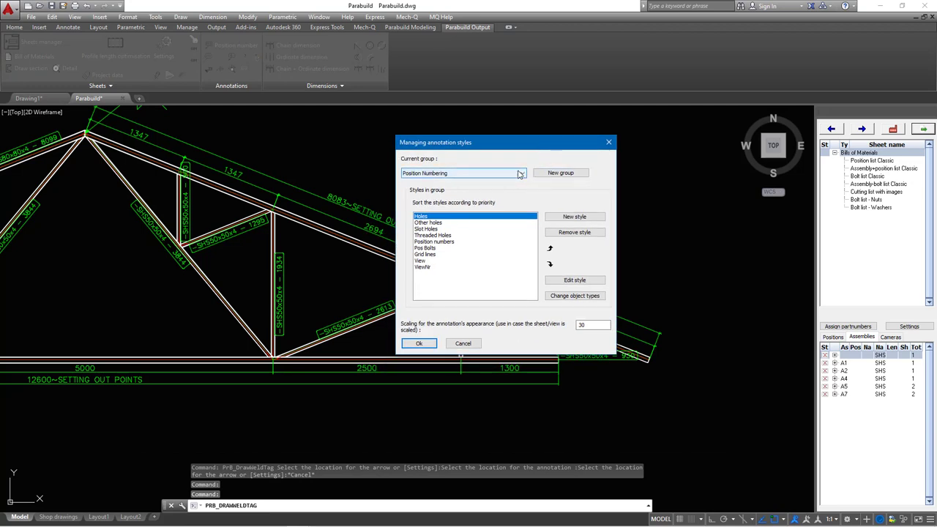
{"action": "left_click", "coordinate": [520, 175]}
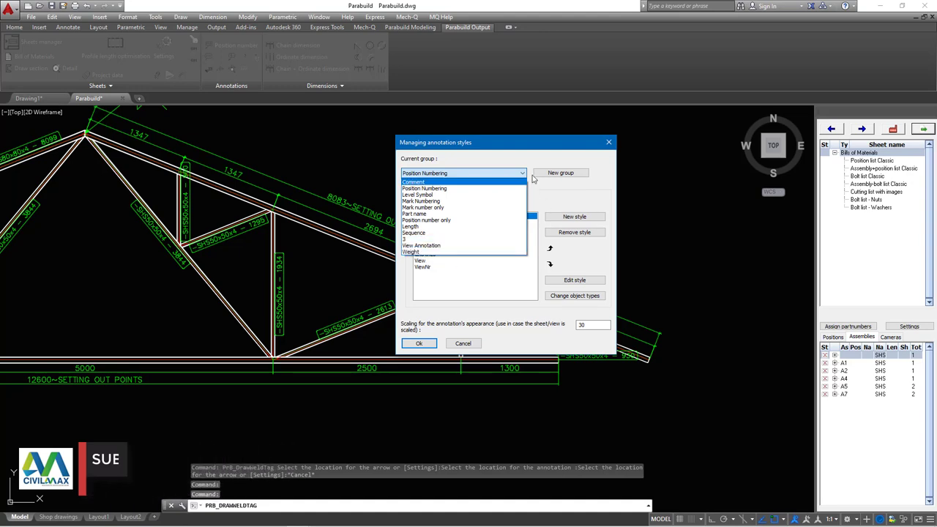
{"action": "left_click", "coordinate": [584, 233]}
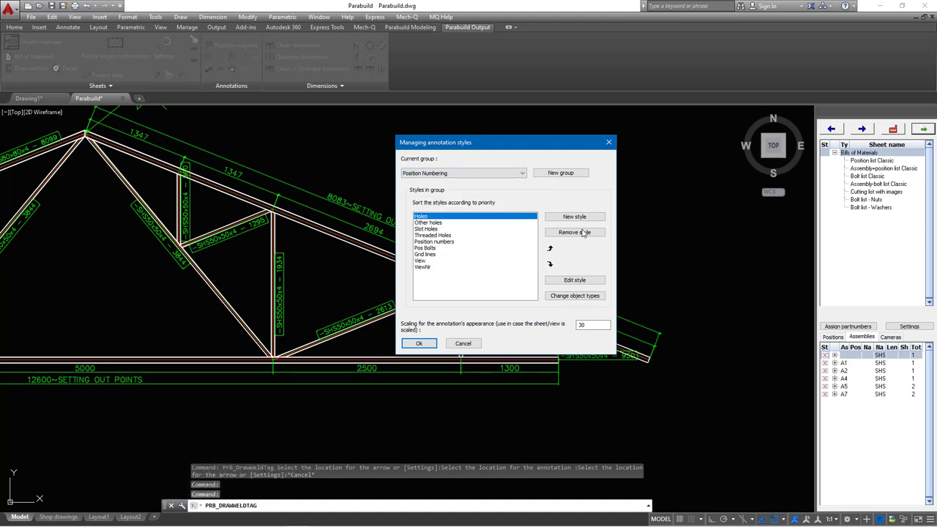
Review the Holes style (Hollow arrow, Bottom Left grip) and close both dialogs unchanged
{"action": "left_click", "coordinate": [576, 281]}
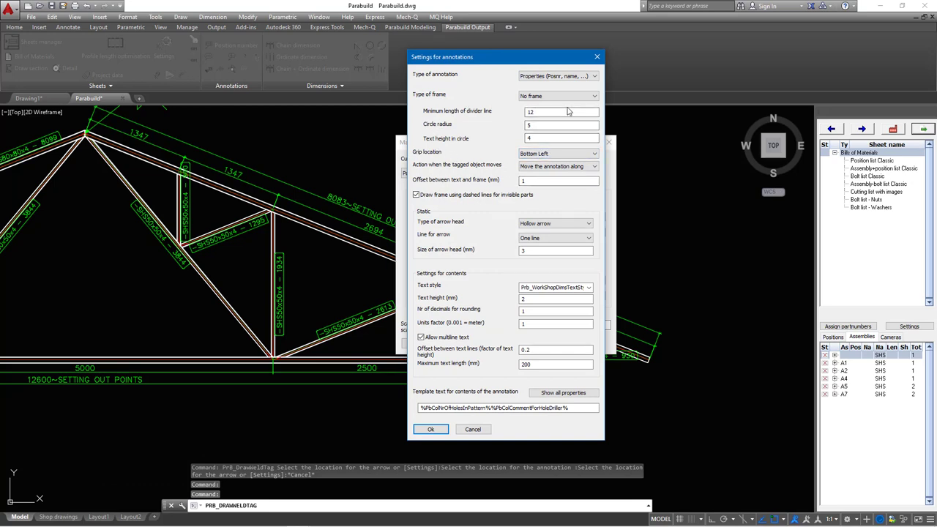
{"action": "left_click", "coordinate": [589, 224]}
{"action": "left_click", "coordinate": [590, 210]}
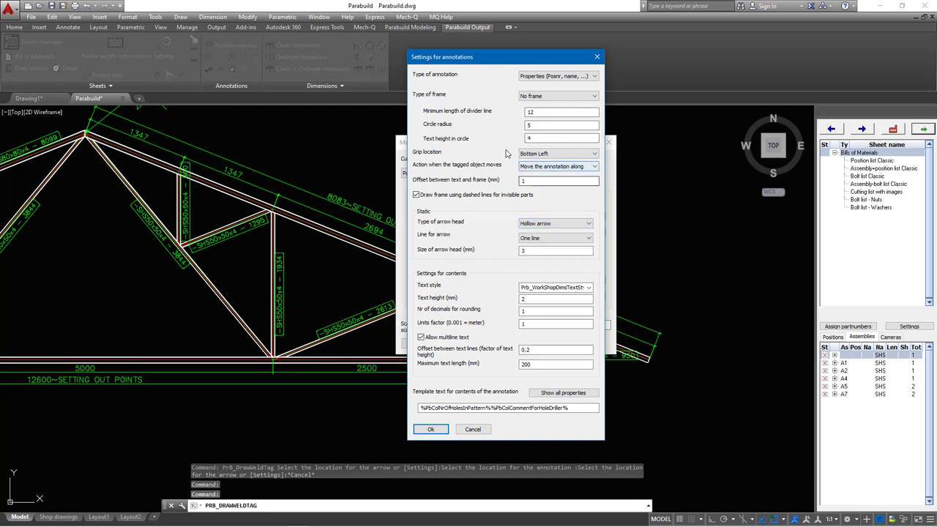
{"action": "left_click", "coordinate": [573, 153]}
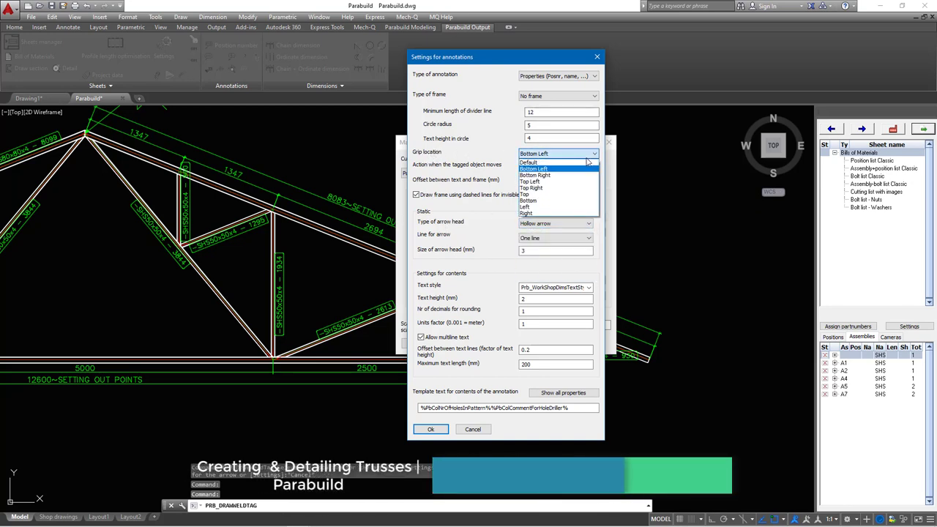
{"action": "left_click", "coordinate": [484, 220]}
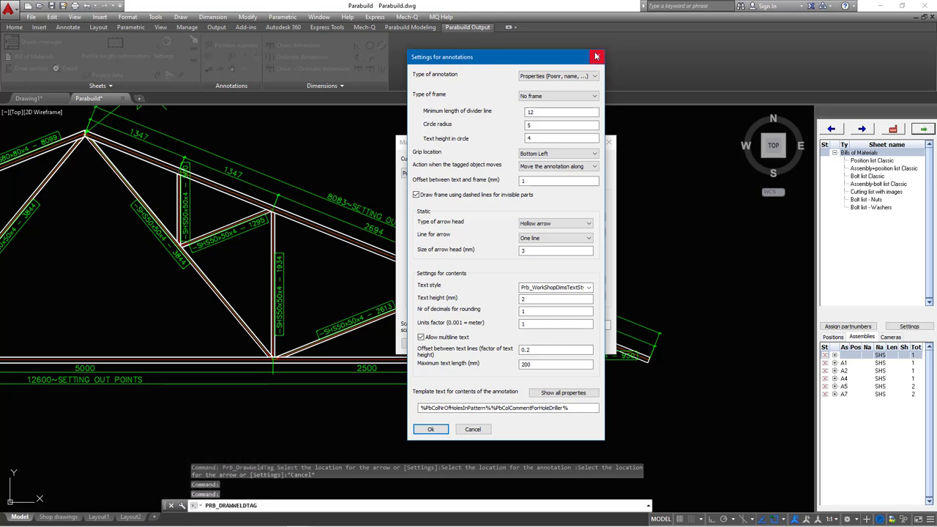
{"action": "left_click", "coordinate": [598, 57]}
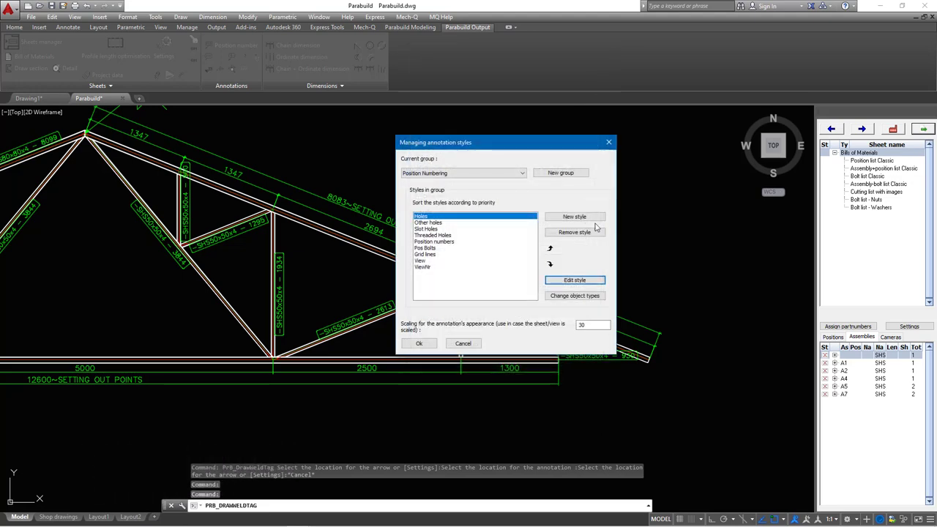
{"action": "left_click", "coordinate": [609, 143]}
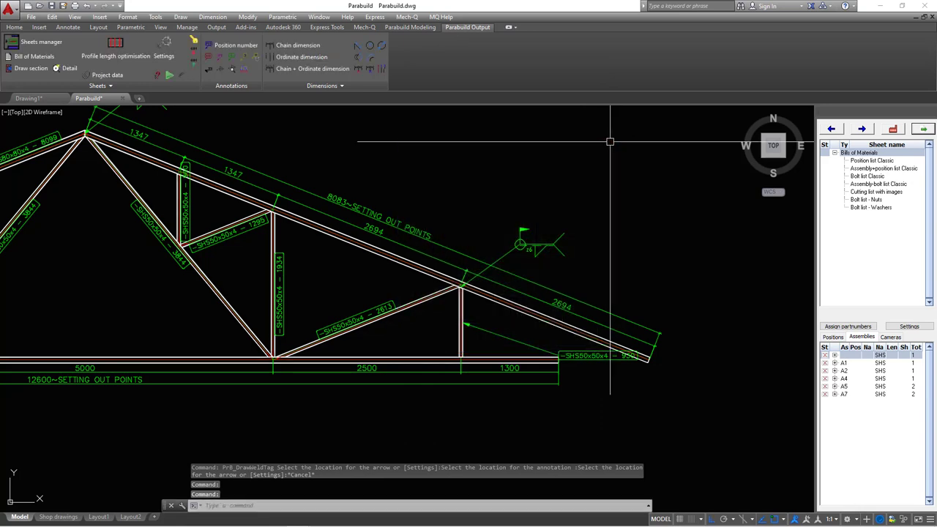
Place a +40 level symbol beside the truss's right-hand end
{"action": "scroll", "coordinate": [607, 197], "scroll_direction": "down", "scroll_amount": 2}
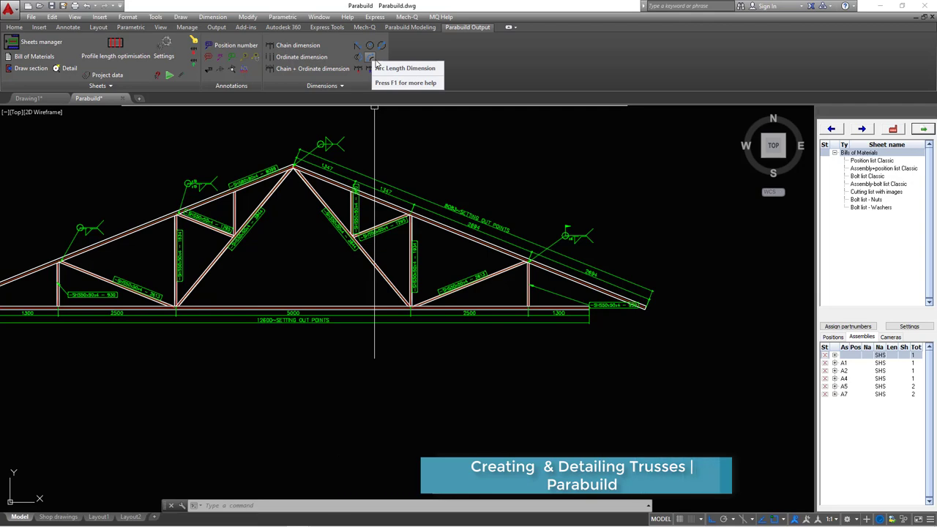
{"action": "left_click", "coordinate": [209, 68]}
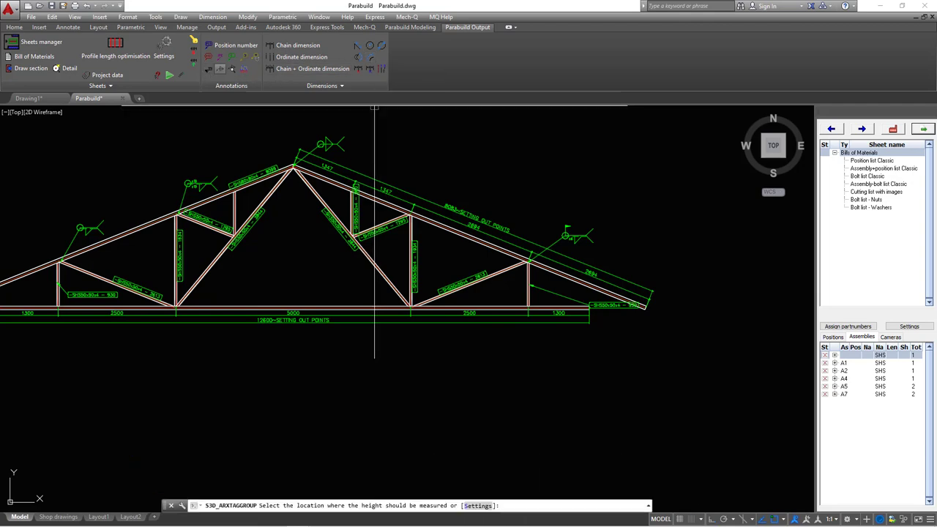
{"action": "scroll", "coordinate": [675, 299], "scroll_direction": "up", "scroll_amount": 8}
{"action": "left_click", "coordinate": [644, 306]}
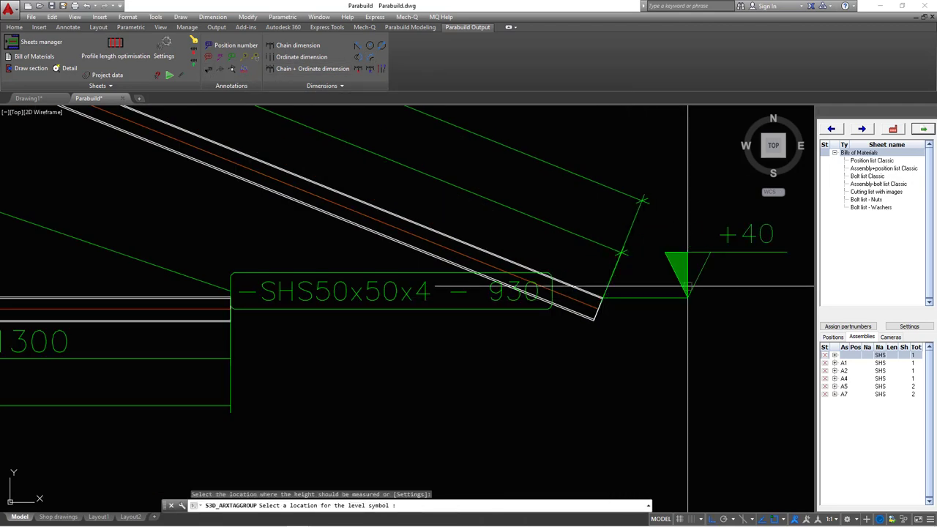
{"action": "scroll", "coordinate": [674, 293], "scroll_direction": "down", "scroll_amount": 3}
{"action": "scroll", "coordinate": [625, 287], "scroll_direction": "down", "scroll_amount": 2}
{"action": "left_click", "coordinate": [689, 280]}
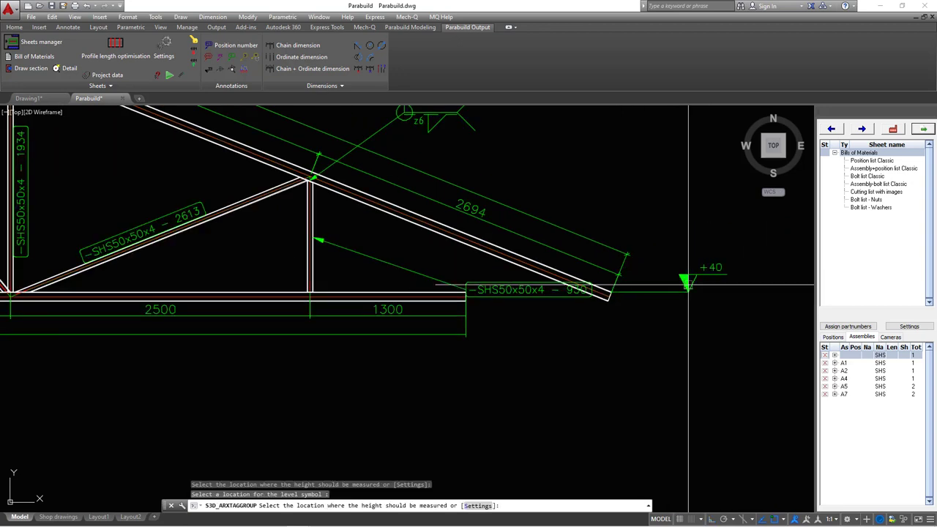
Add a second level symbol to the left of the truss apex
{"action": "scroll", "coordinate": [702, 280], "scroll_direction": "up", "scroll_amount": 2}
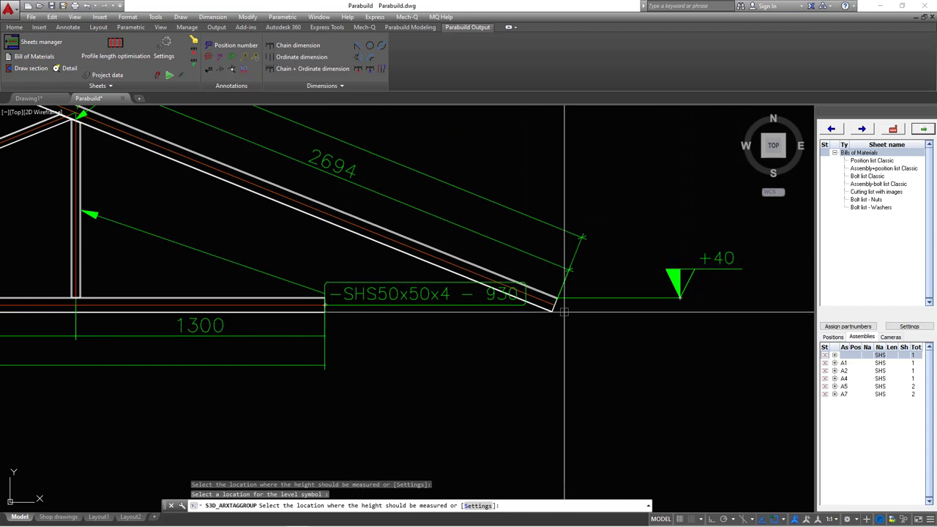
{"action": "scroll", "coordinate": [446, 203], "scroll_direction": "down", "scroll_amount": 5}
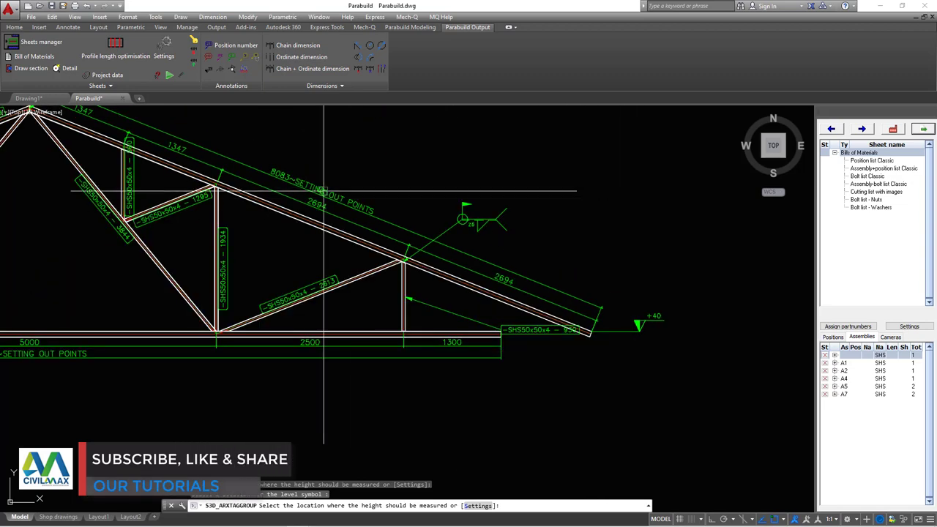
{"action": "scroll", "coordinate": [219, 178], "scroll_direction": "up", "scroll_amount": 6}
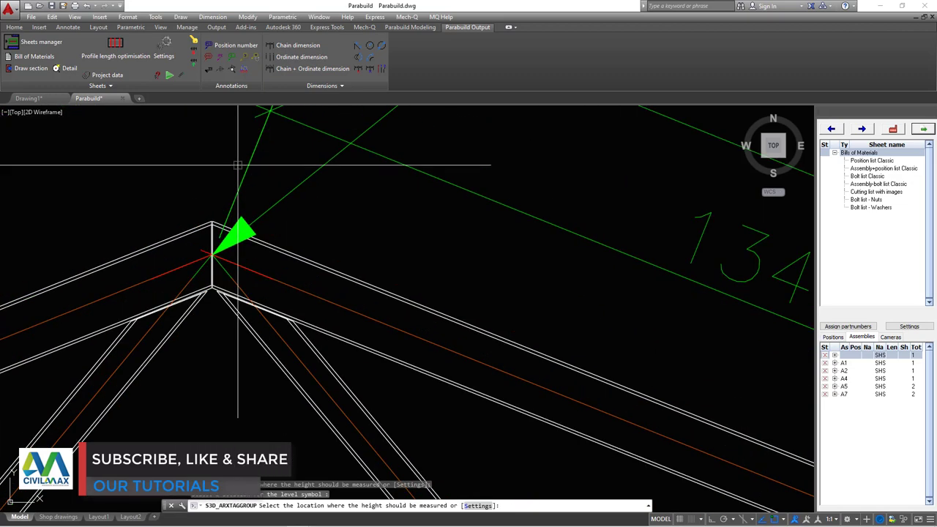
{"action": "left_click", "coordinate": [213, 220]}
{"action": "scroll", "coordinate": [205, 219], "scroll_direction": "down", "scroll_amount": 5}
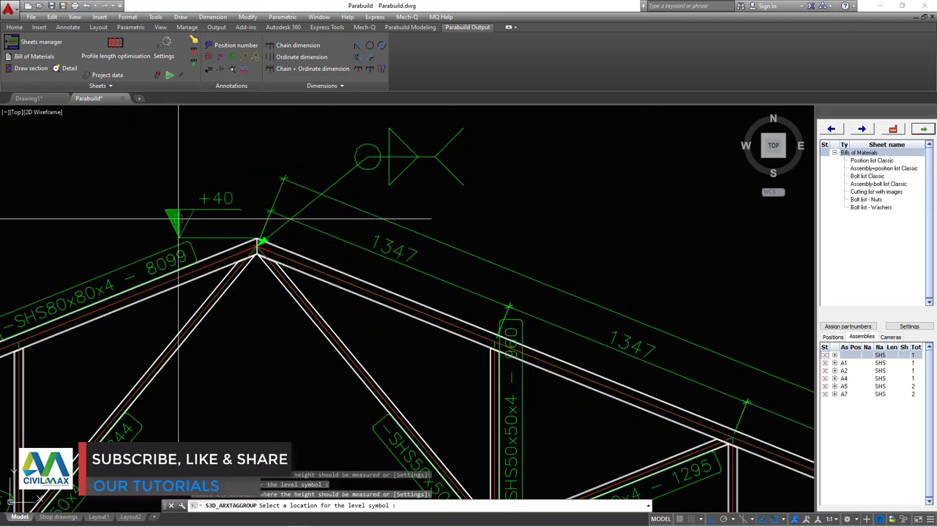
{"action": "left_click", "coordinate": [140, 217]}
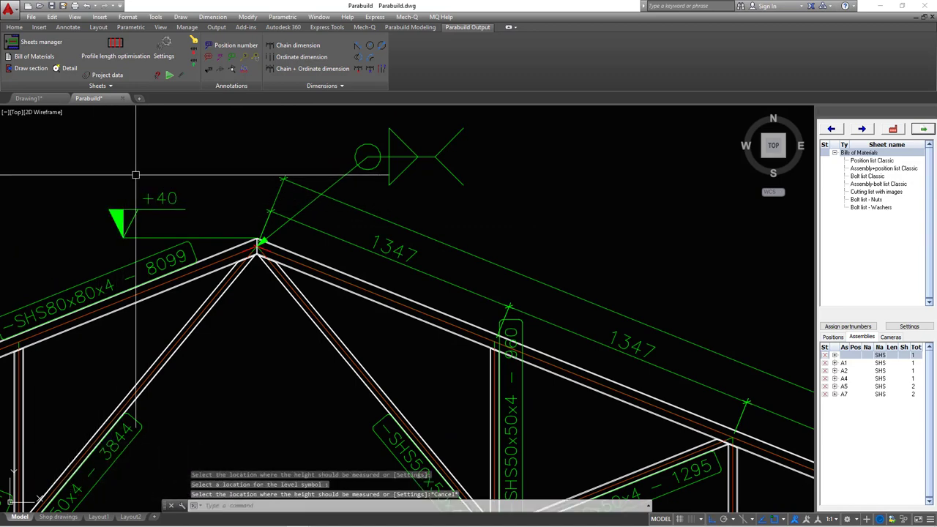
{"action": "scroll", "coordinate": [139, 187], "scroll_direction": "up", "scroll_amount": 4}
{"action": "key", "text": "Escape"}
Window-select the apex level symbol and erase it
{"action": "double_click", "coordinate": [152, 194]}
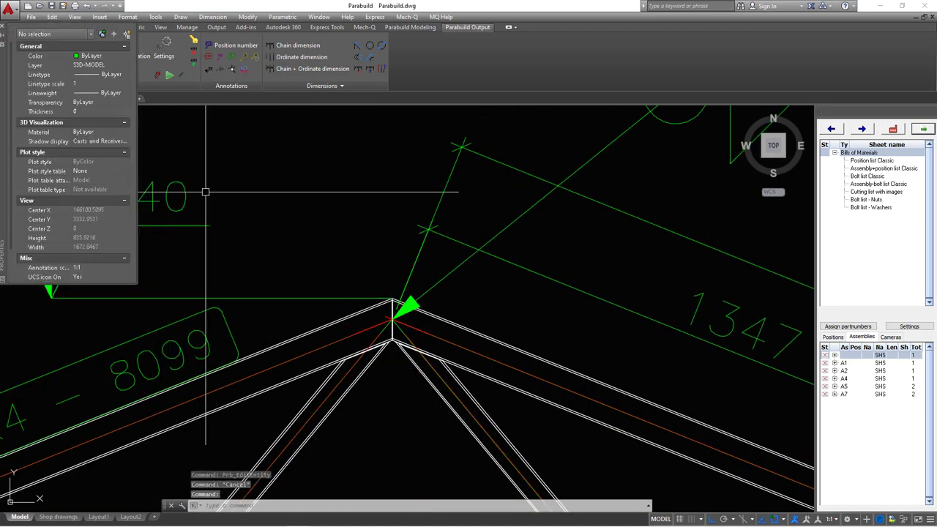
{"action": "left_click", "coordinate": [7, 31]}
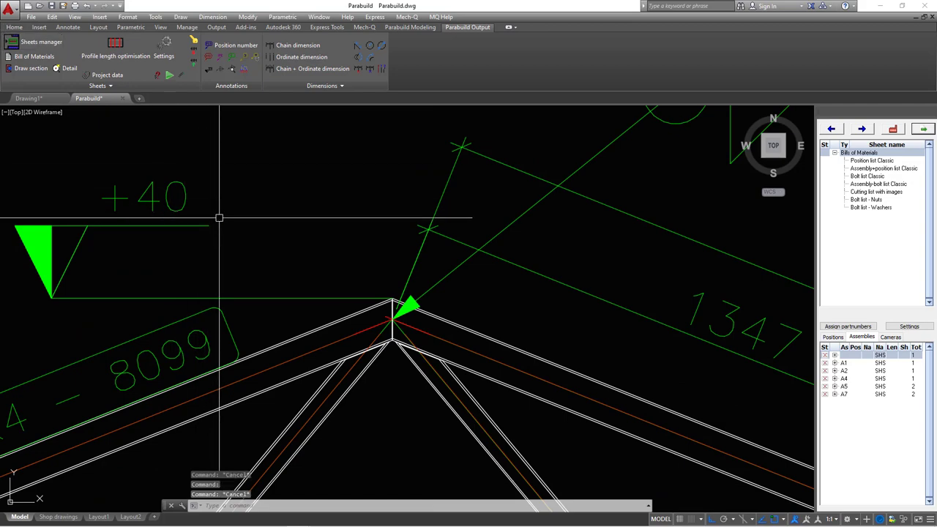
{"action": "left_click", "coordinate": [341, 168]}
{"action": "left_click", "coordinate": [68, 242]}
{"action": "scroll", "coordinate": [359, 295], "scroll_direction": "down", "scroll_amount": 4}
{"action": "key", "text": "Delete"}
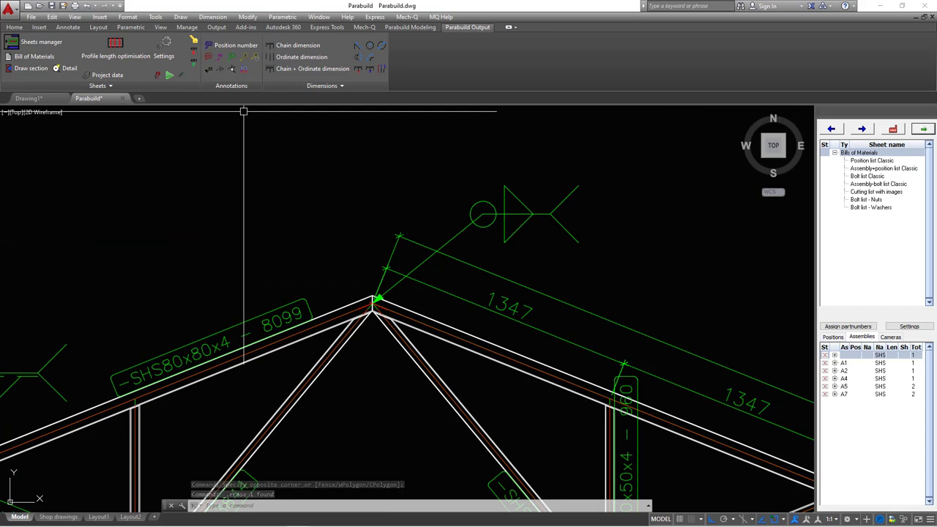
Generate the bills of materials without locking the model revision, after checking the saved settings
{"action": "scroll", "coordinate": [351, 161], "scroll_direction": "down", "scroll_amount": 4}
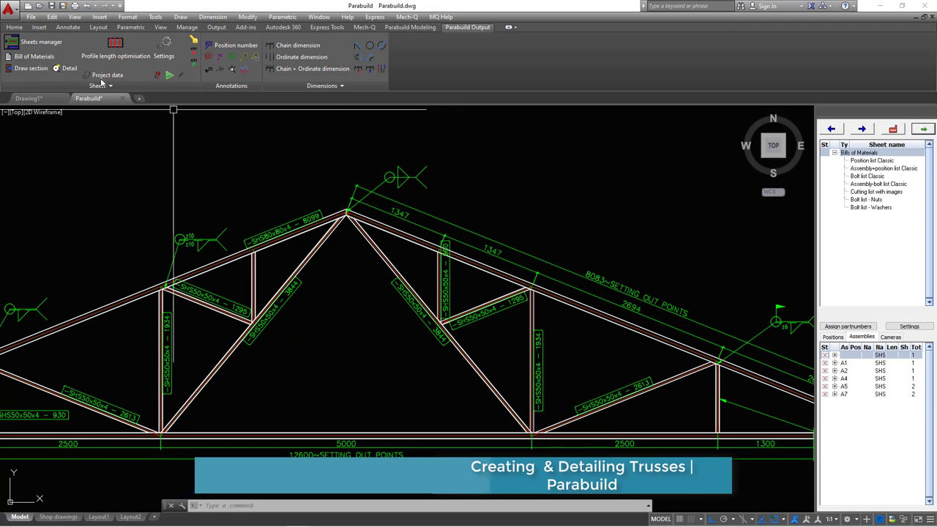
{"action": "left_click", "coordinate": [34, 55]}
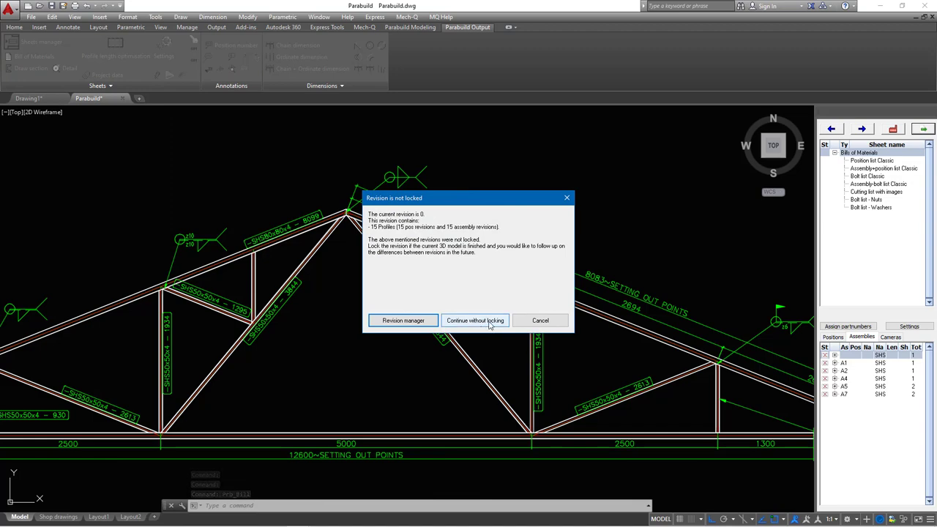
{"action": "left_click", "coordinate": [489, 321]}
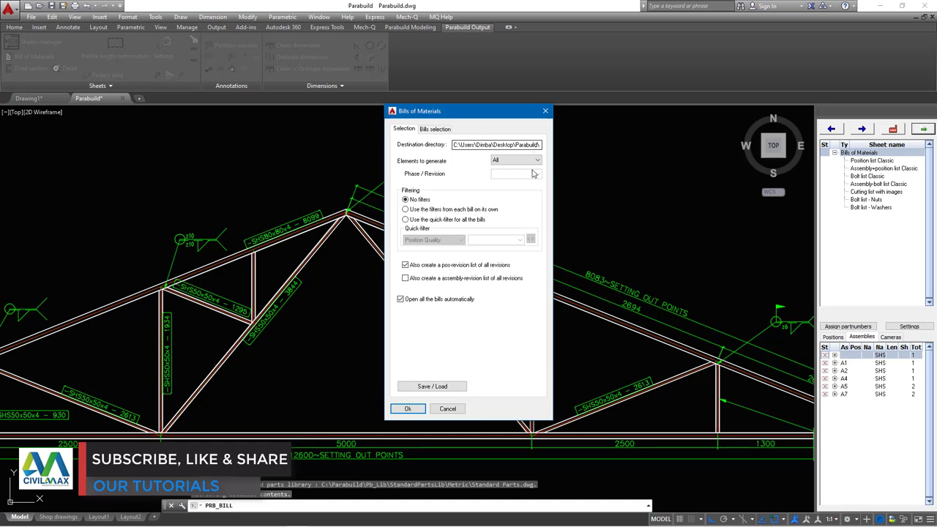
{"action": "left_click", "coordinate": [441, 388]}
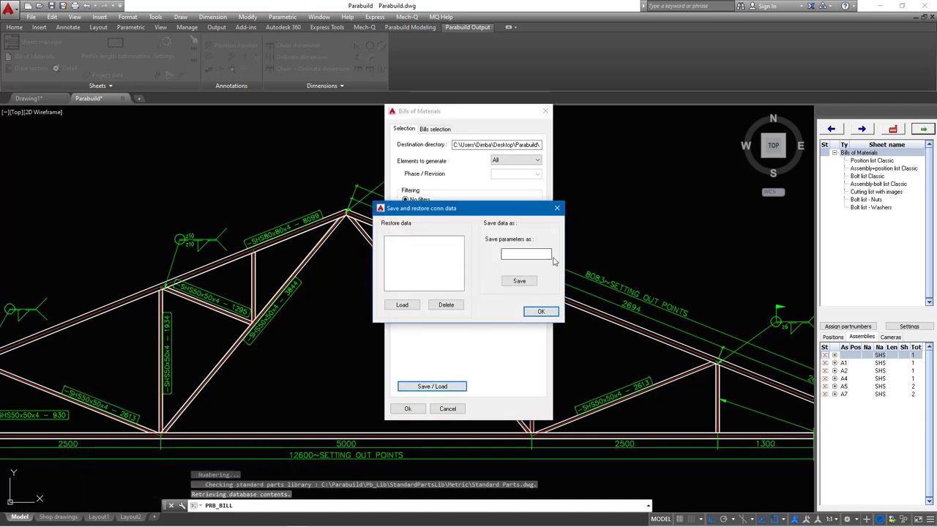
{"action": "left_click", "coordinate": [540, 312]}
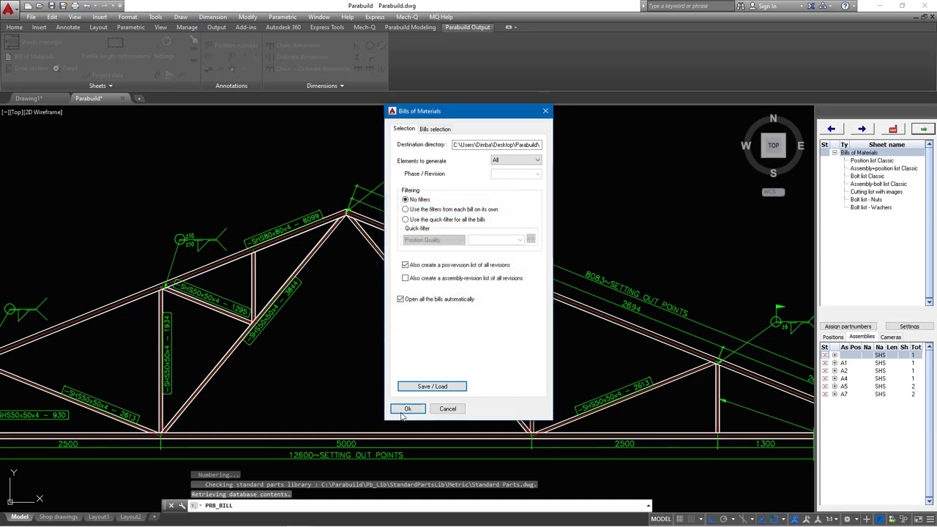
{"action": "left_click", "coordinate": [407, 410]}
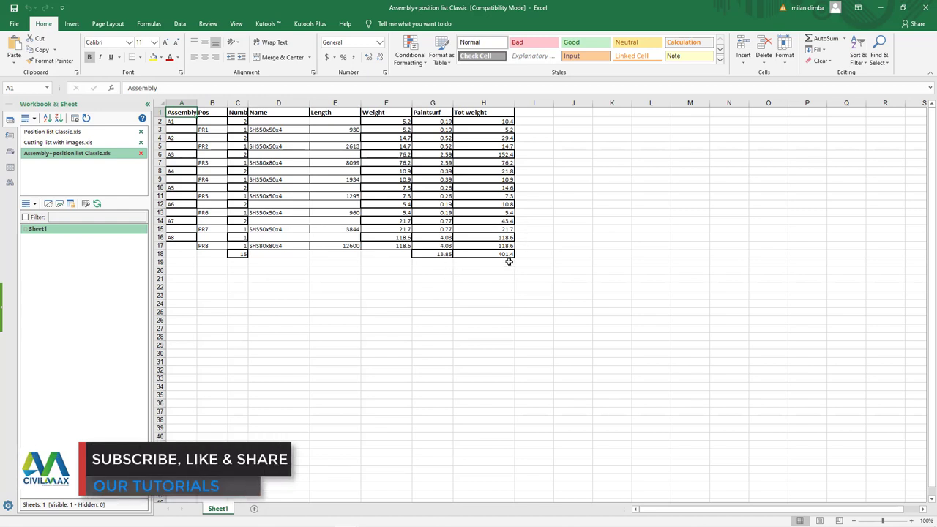
Review the Cutting list with images and Position list Classic workbooks
{"action": "mouse_move", "coordinate": [329, 523]}
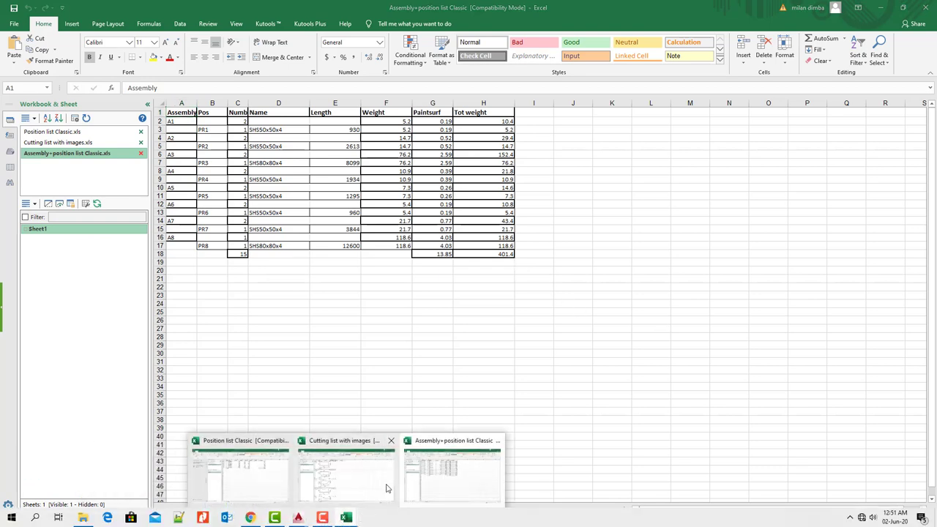
{"action": "left_click", "coordinate": [358, 487]}
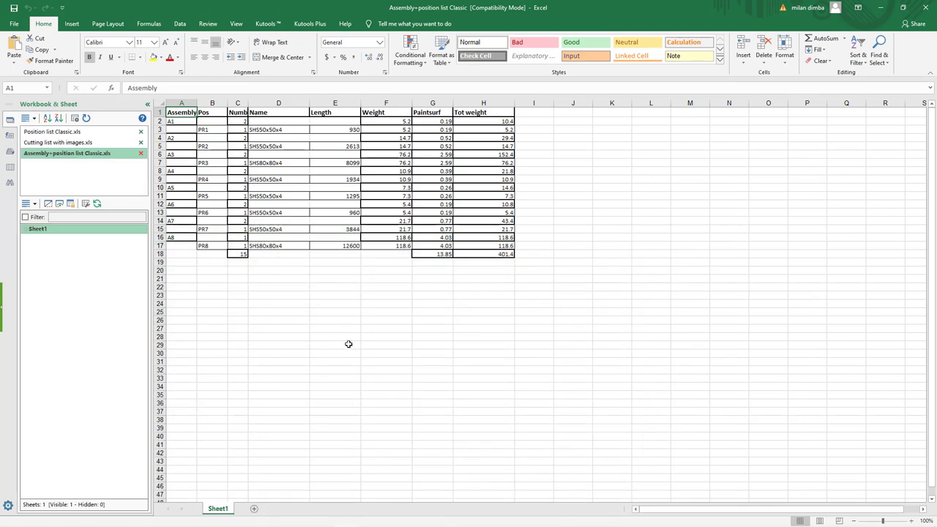
{"action": "mouse_move", "coordinate": [344, 521]}
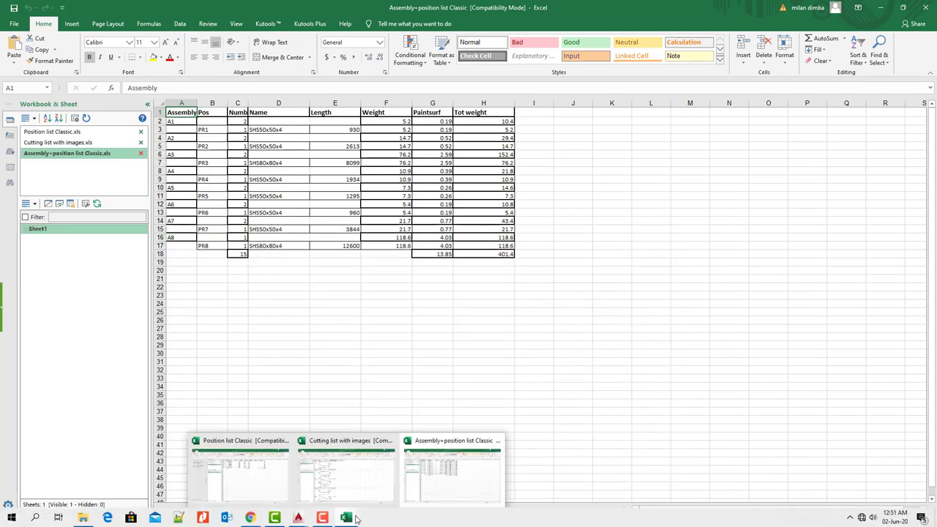
{"action": "left_click", "coordinate": [274, 484]}
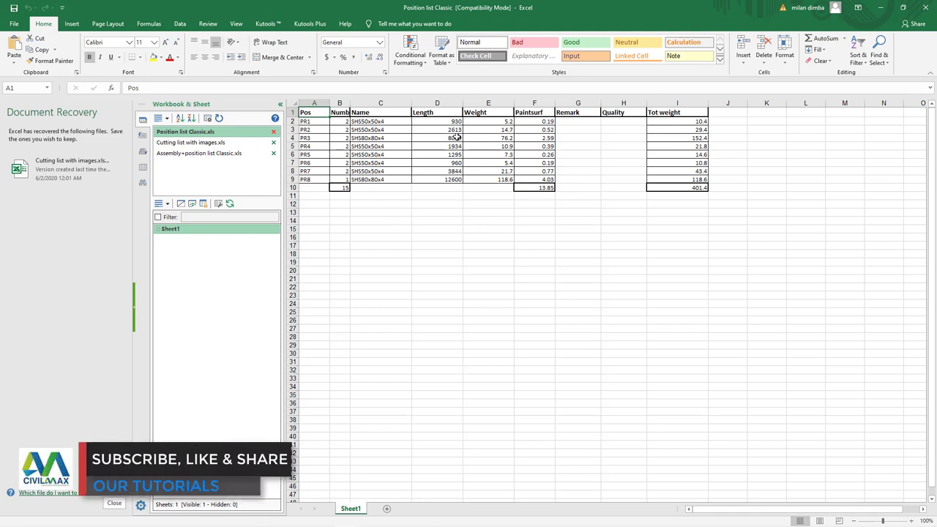
Minimise the Excel windows to return to the truss drawing
{"action": "left_click", "coordinate": [884, 8]}
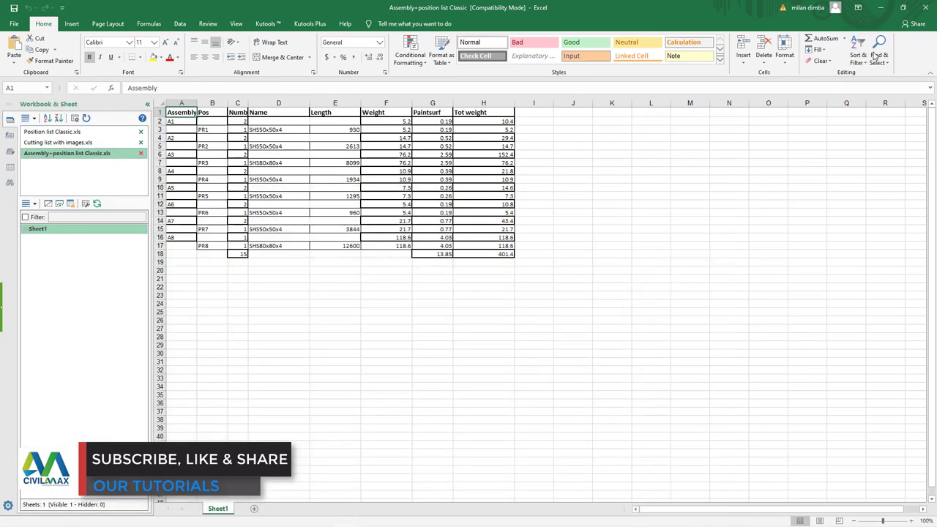
{"action": "left_click", "coordinate": [882, 8]}
{"action": "scroll", "coordinate": [533, 254], "scroll_direction": "down", "scroll_amount": 4}
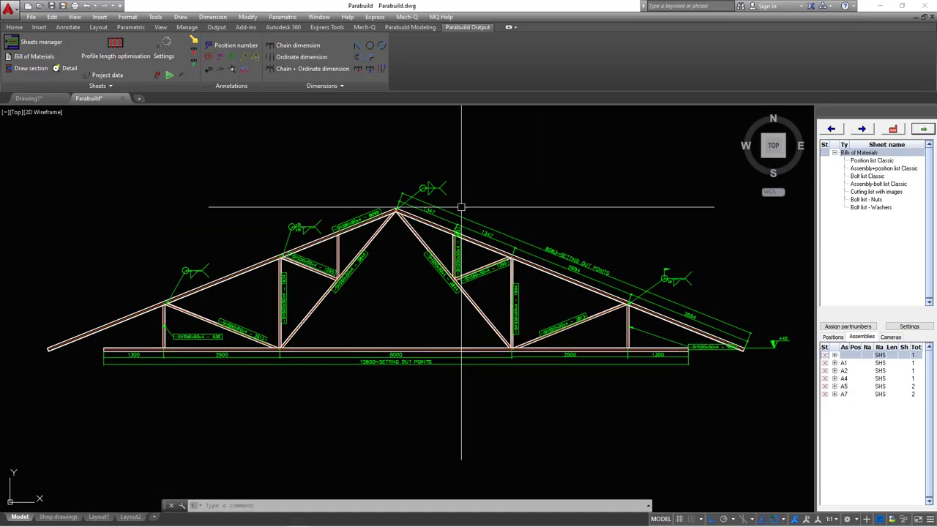
{"action": "scroll", "coordinate": [534, 254], "scroll_direction": "up", "scroll_amount": 4}
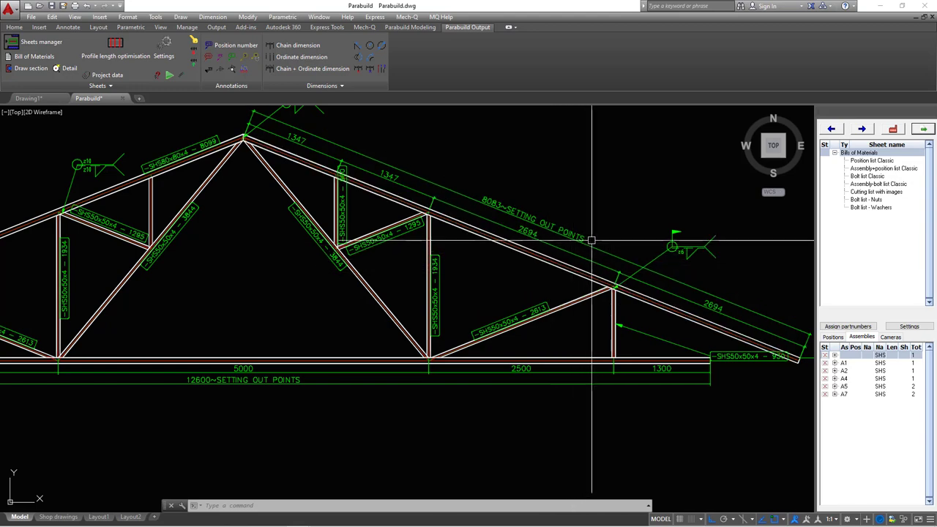
{"action": "middle_click_drag", "start_coordinate": [592, 240], "coordinate": [472, 240]}
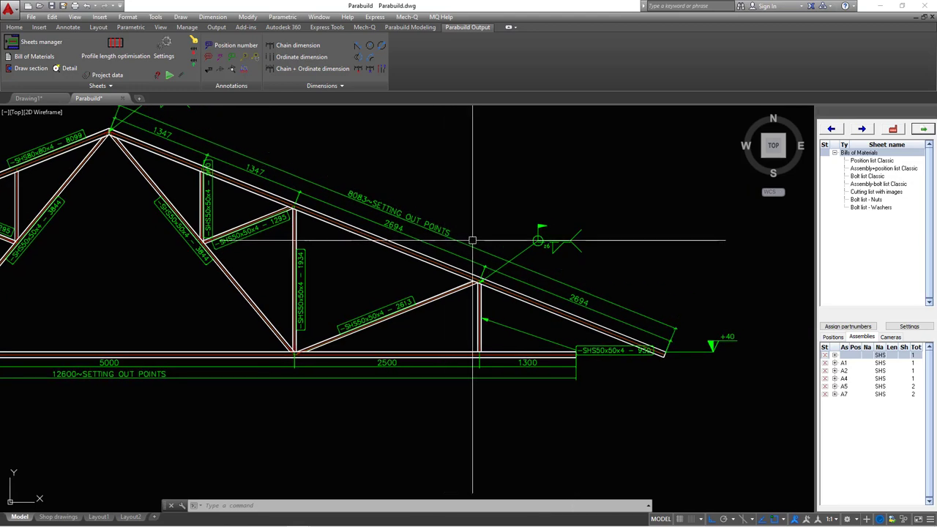